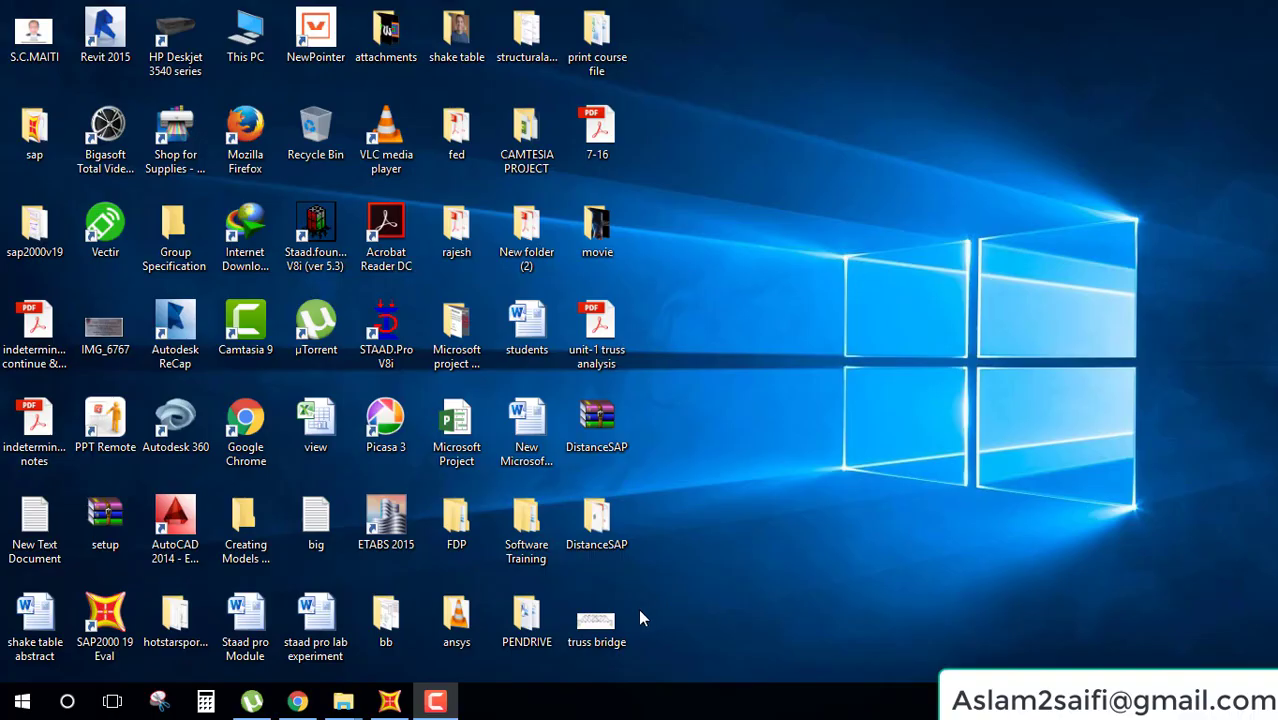
- View the truss bridge image enlarged in Picasa, then bring up SAP2000's empty untitled model
{"action": "double_click", "coordinate": [611, 630]}
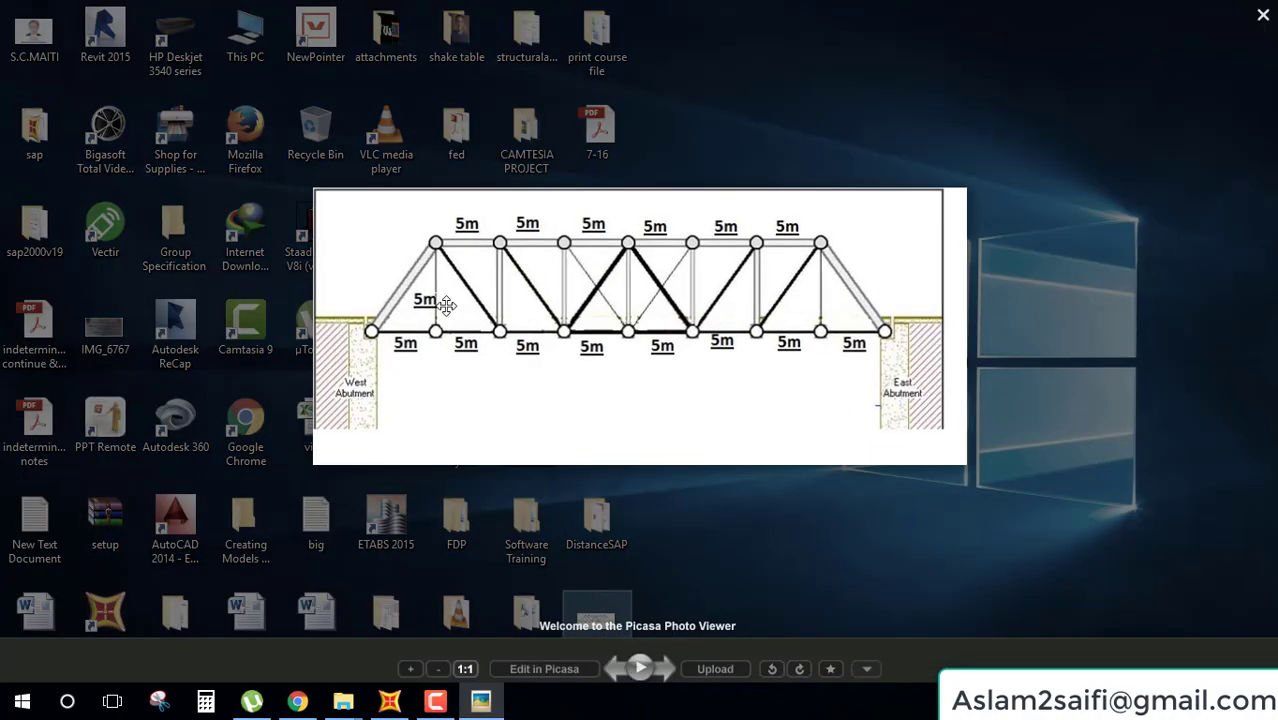
{"action": "scroll", "coordinate": [466, 345], "scroll_direction": "up", "scroll_amount": 3}
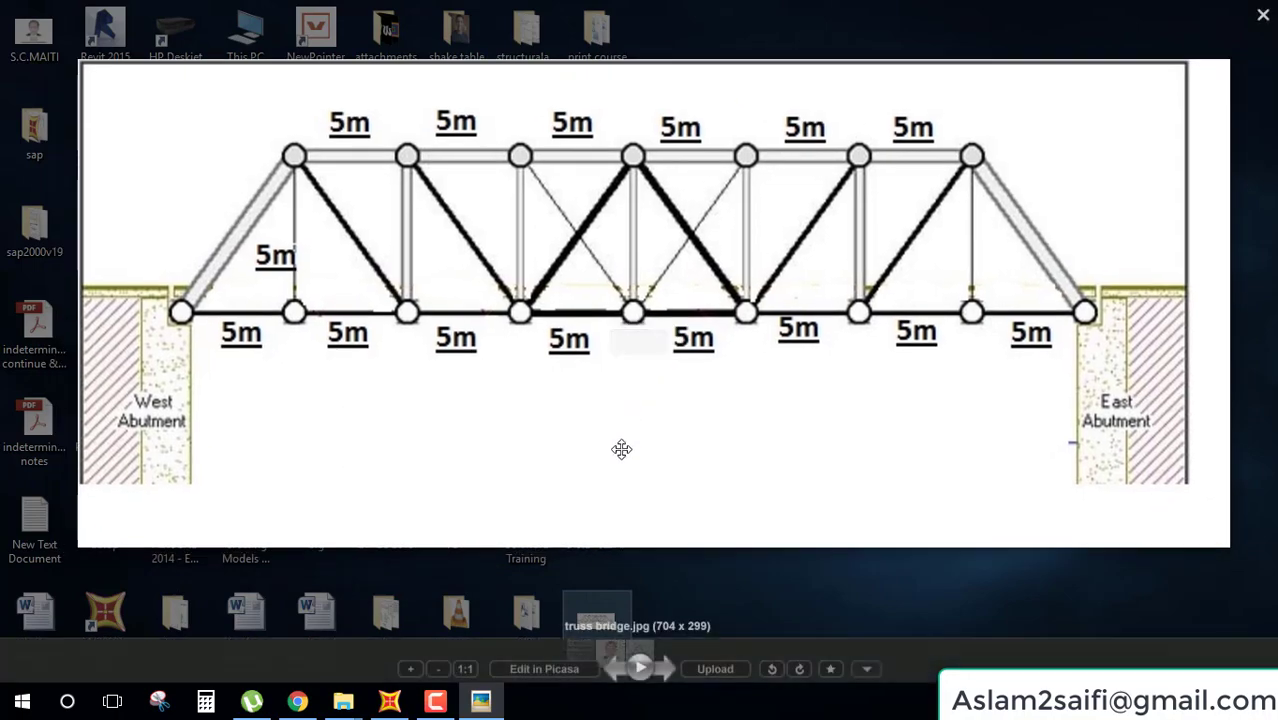
{"action": "left_click", "coordinate": [390, 701]}
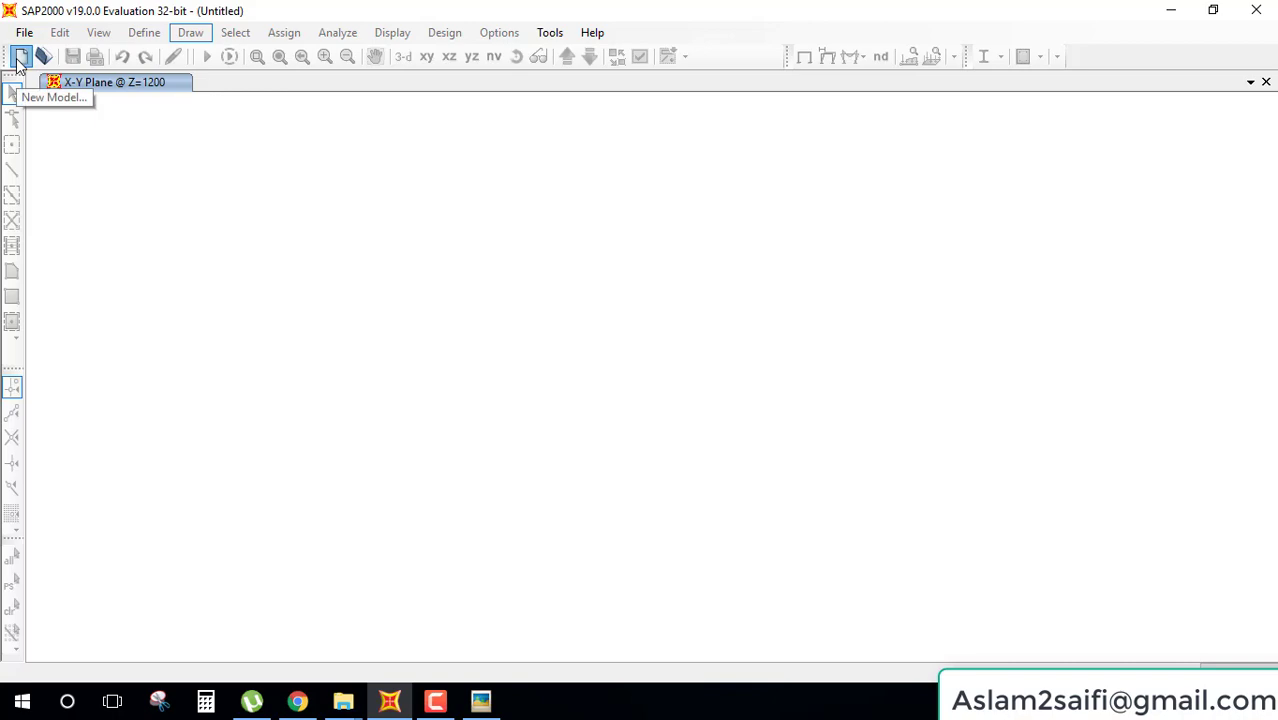
- Create a new Grid Only model in KN, m, C units with X grid spacing 5
{"action": "left_click", "coordinate": [18, 62]}
{"action": "left_click", "coordinate": [728, 322]}
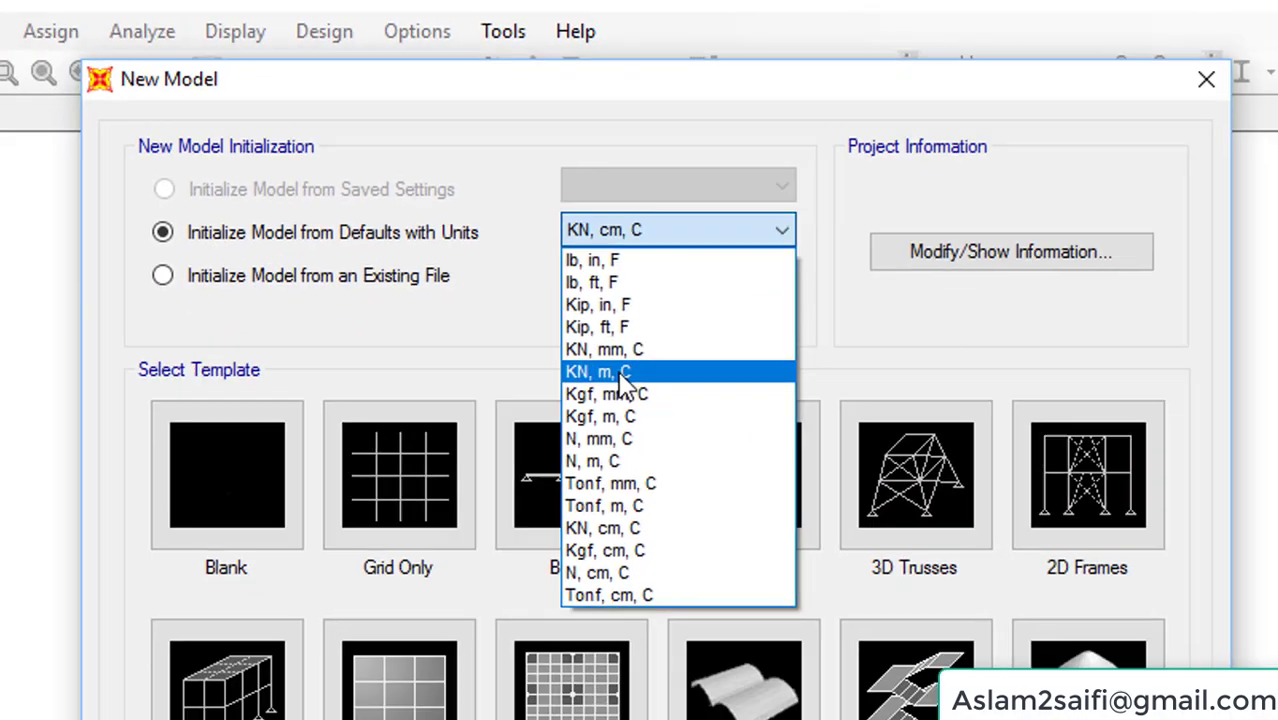
{"action": "left_click", "coordinate": [622, 370]}
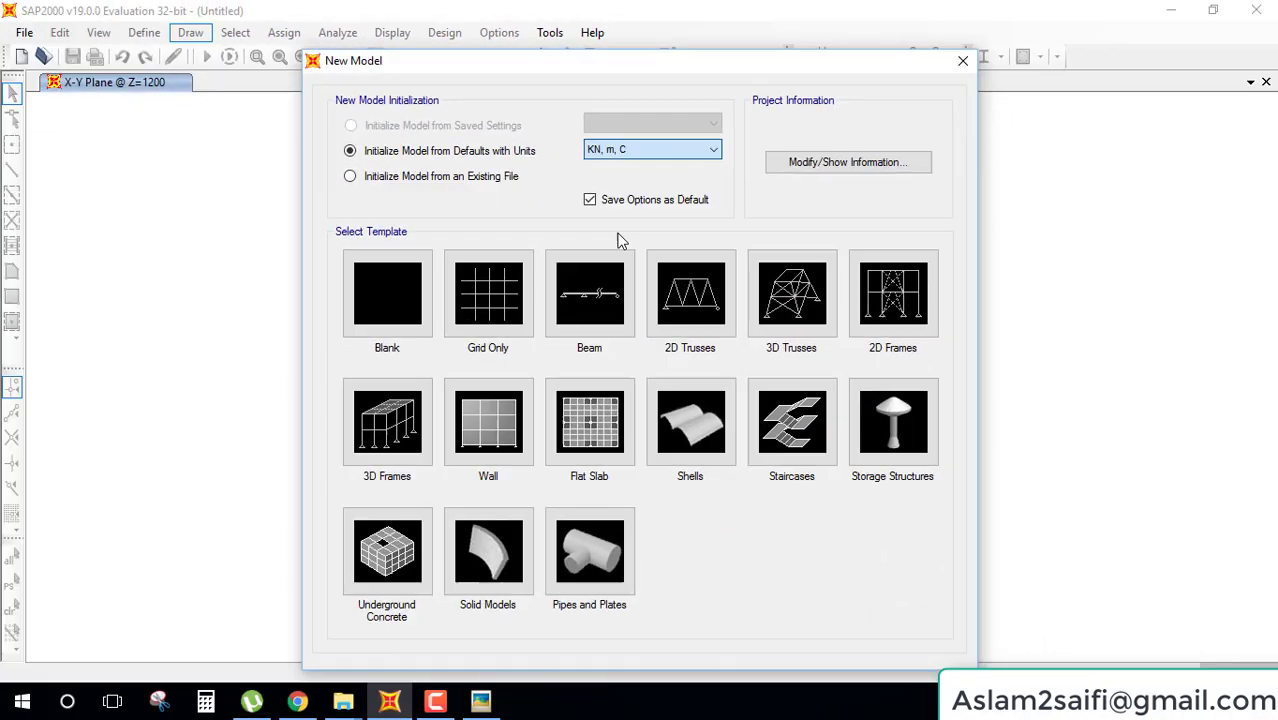
{"action": "left_click", "coordinate": [505, 300]}
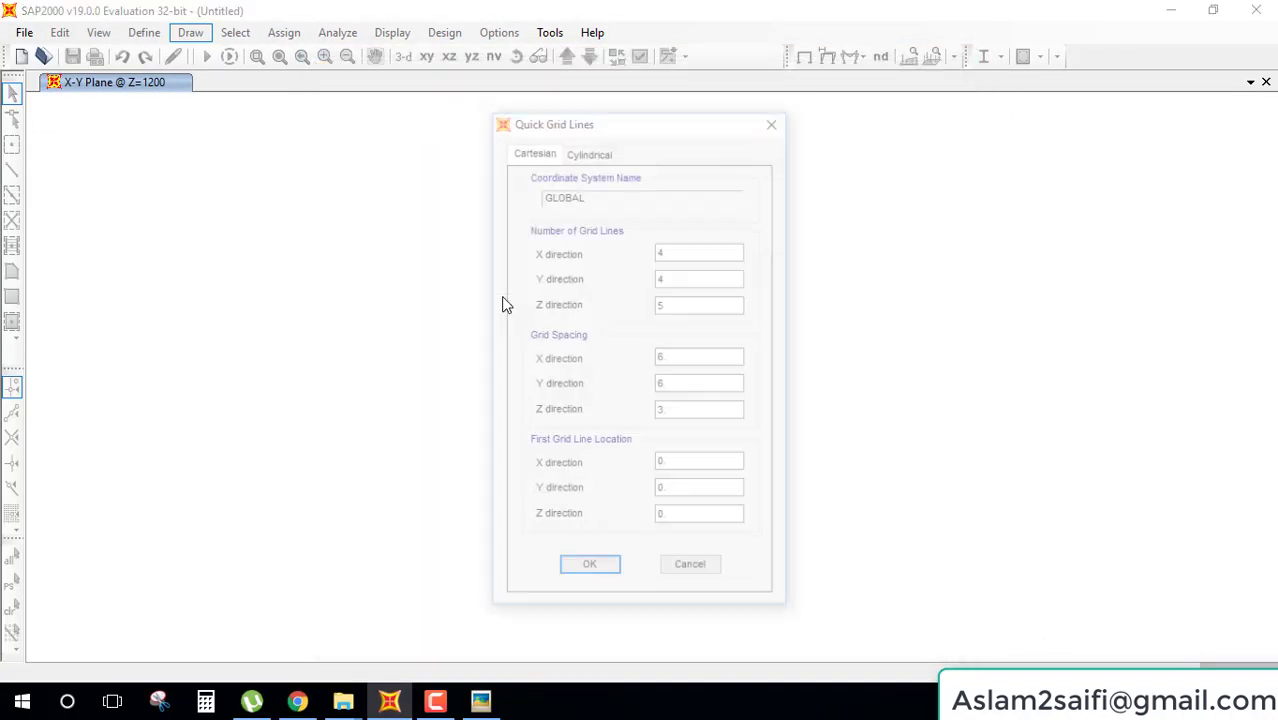
{"action": "left_click", "coordinate": [660, 359]}
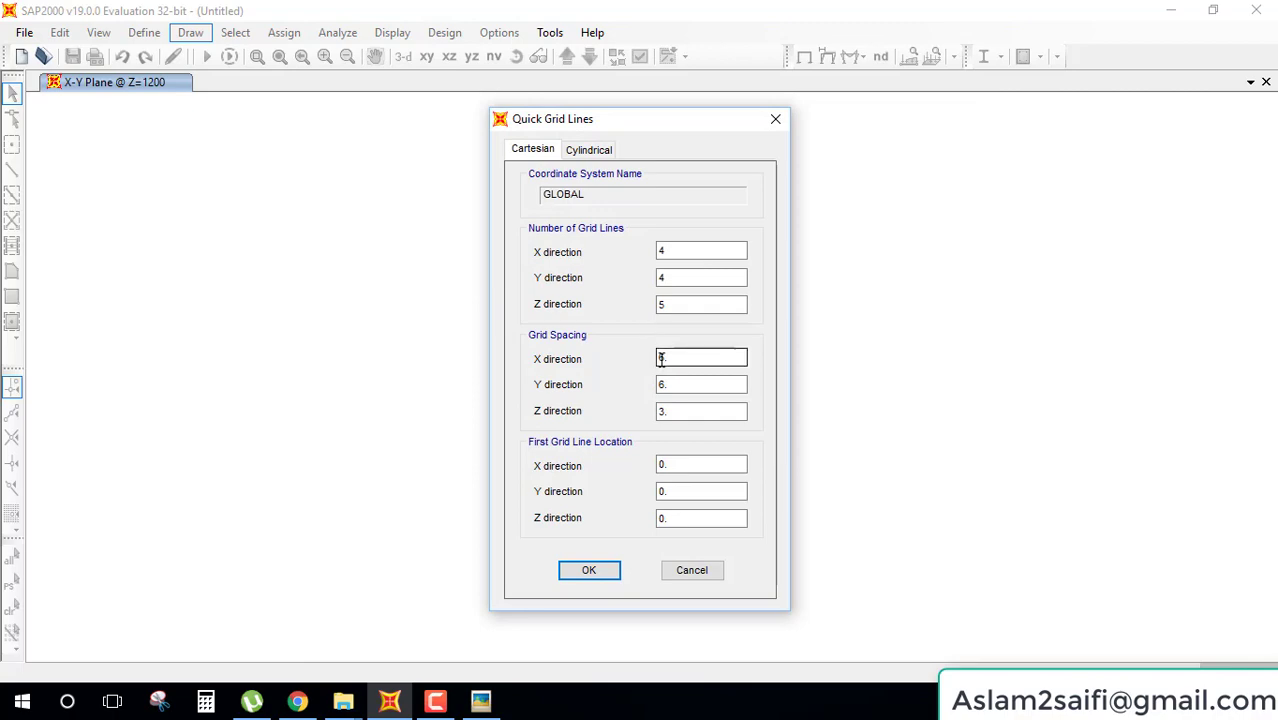
{"action": "left_click_drag", "start_coordinate": [683, 359], "coordinate": [605, 362]}
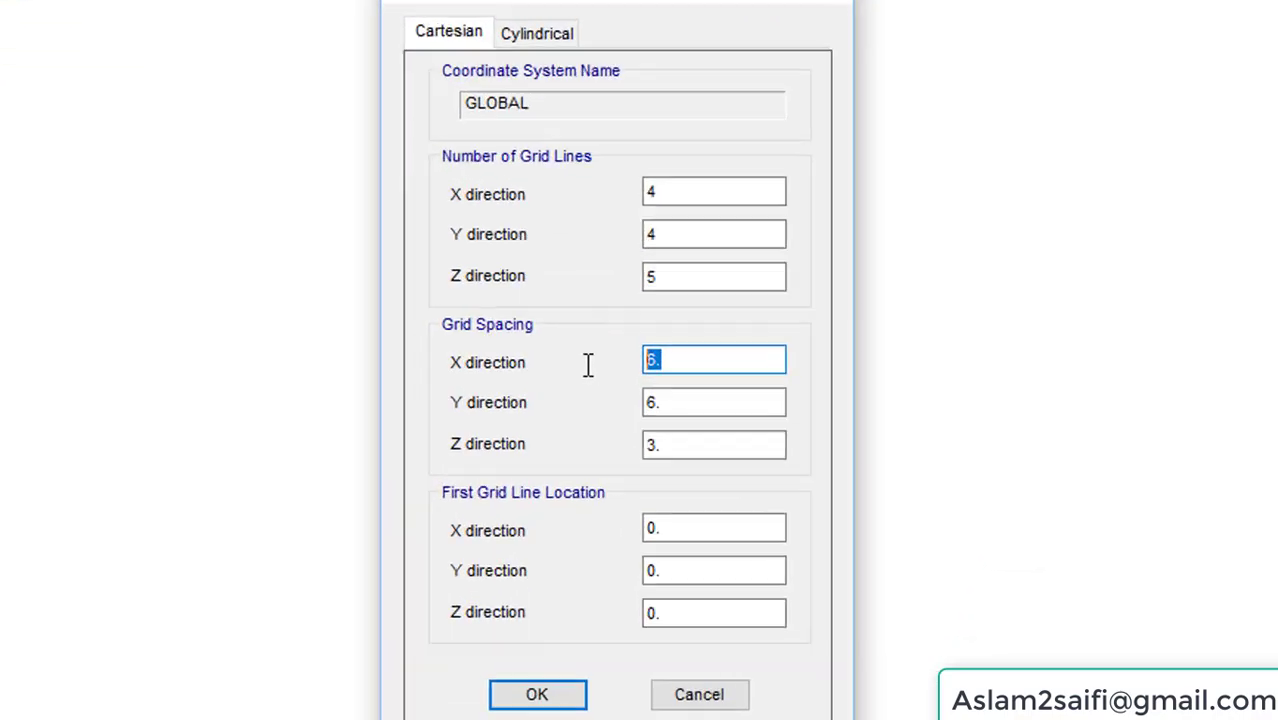
{"action": "type", "text": "5"}
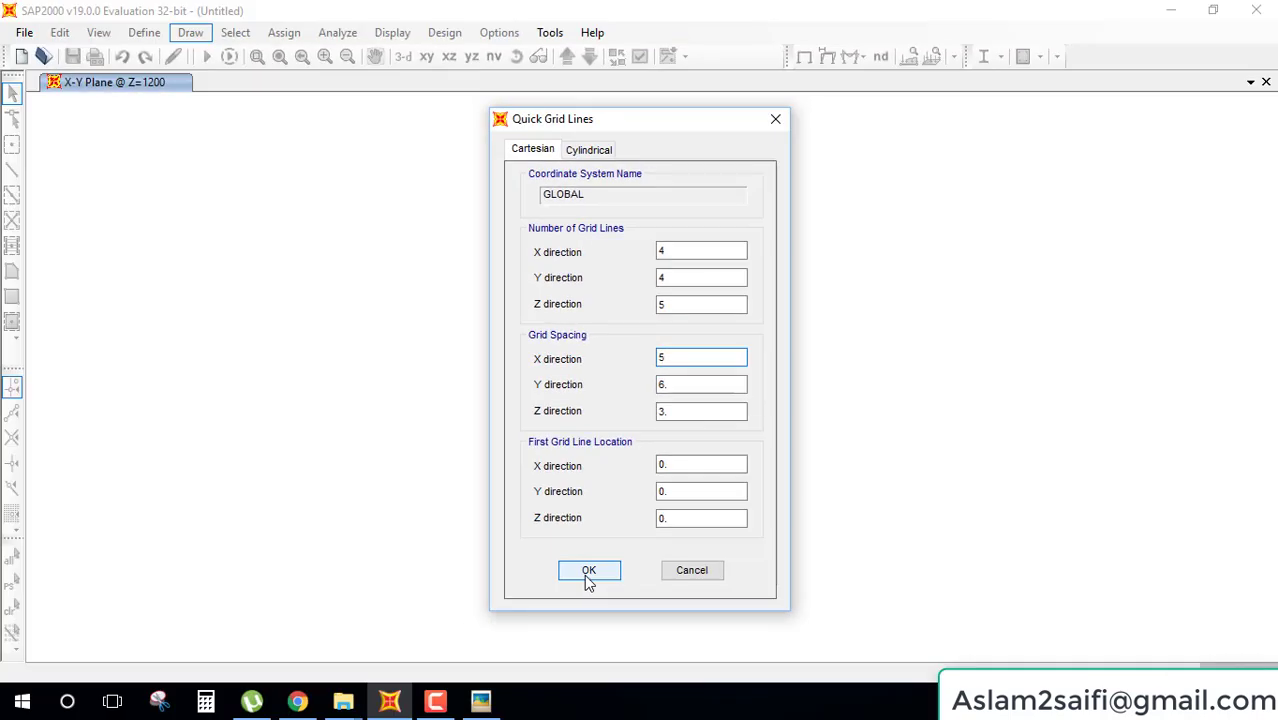
{"action": "left_click", "coordinate": [586, 572]}
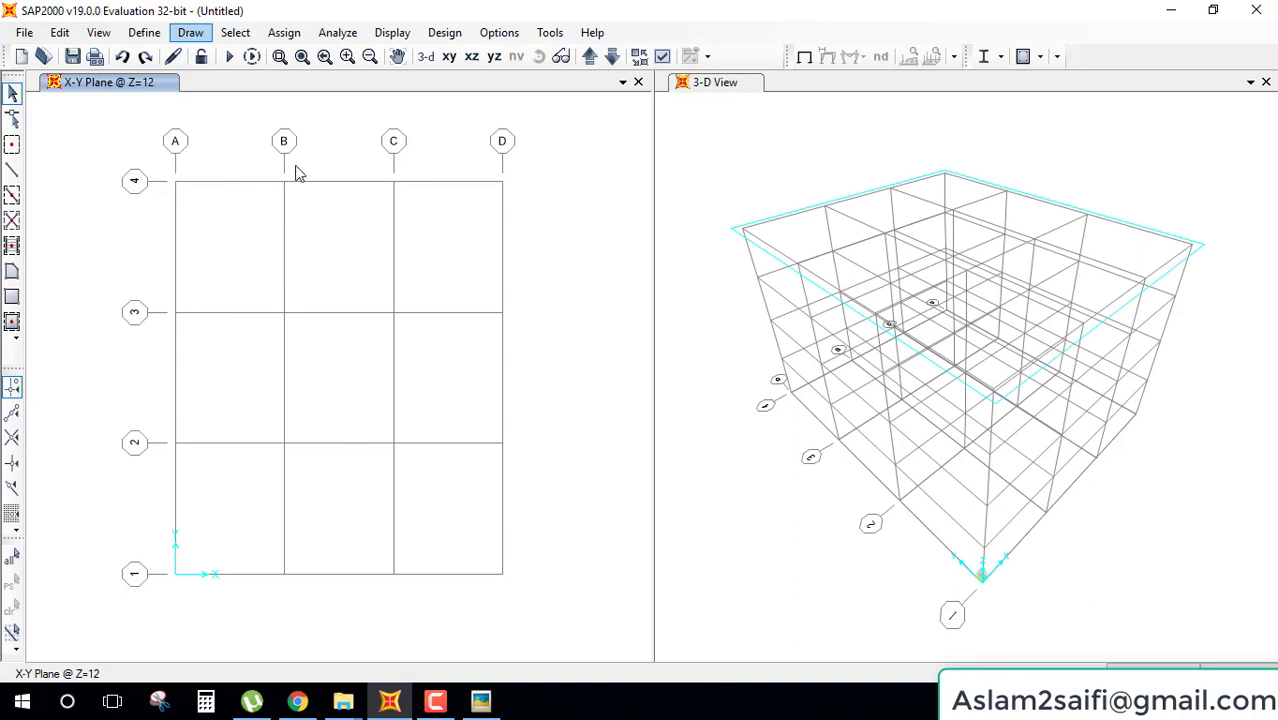
- Add an angle frame section named 'truss angle' with default 0.1016 m legs and A992Fy50 steel
{"action": "left_click", "coordinate": [143, 34]}
{"action": "mouse_move", "coordinate": [201, 85]}
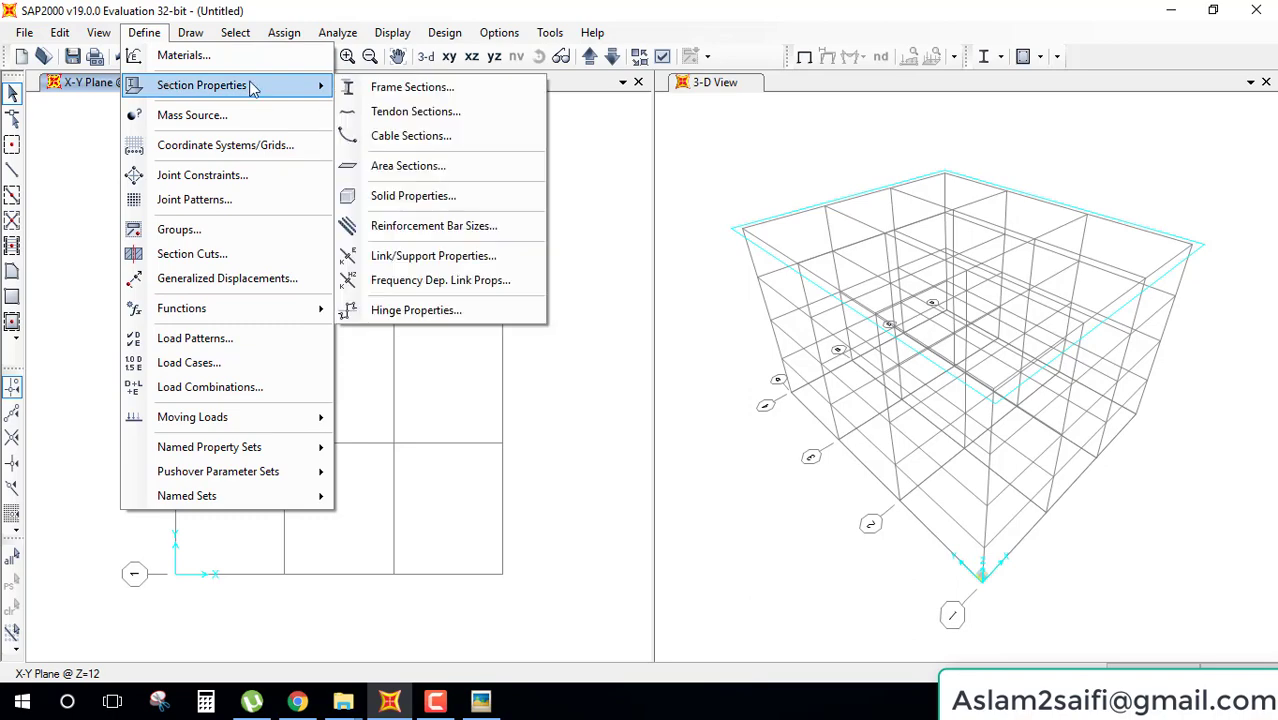
{"action": "left_click", "coordinate": [474, 92]}
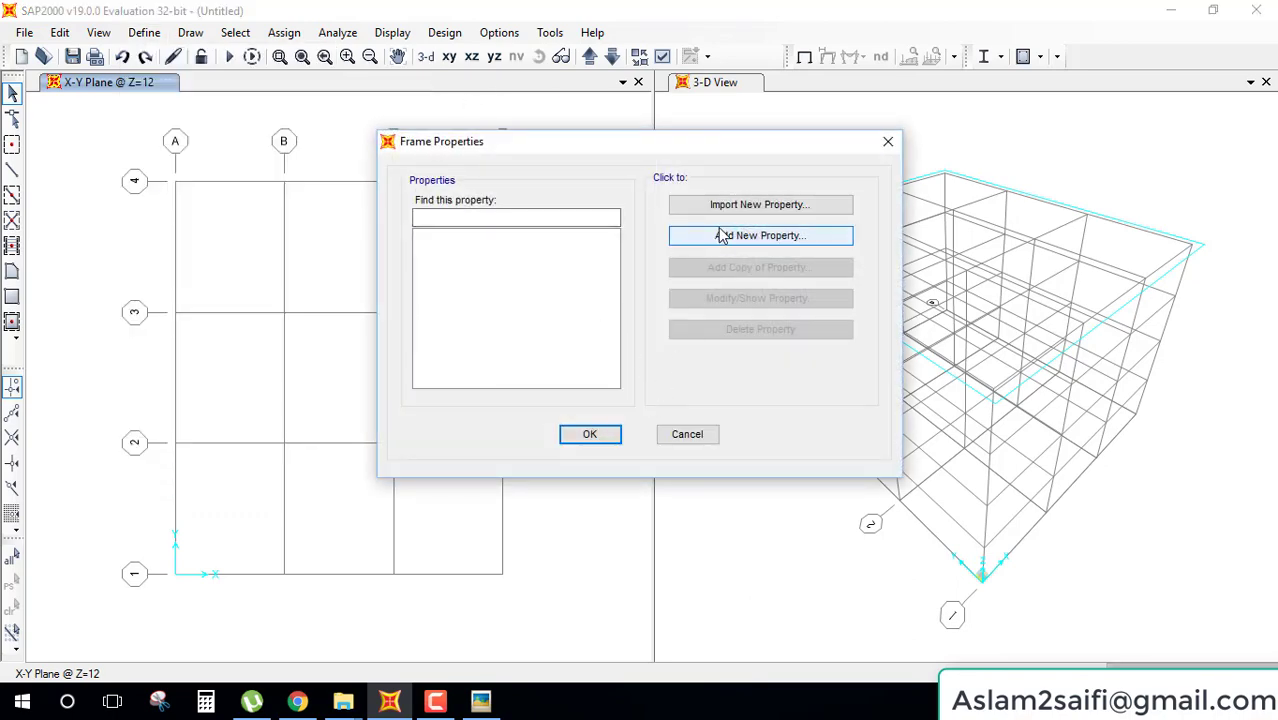
{"action": "left_click", "coordinate": [722, 236]}
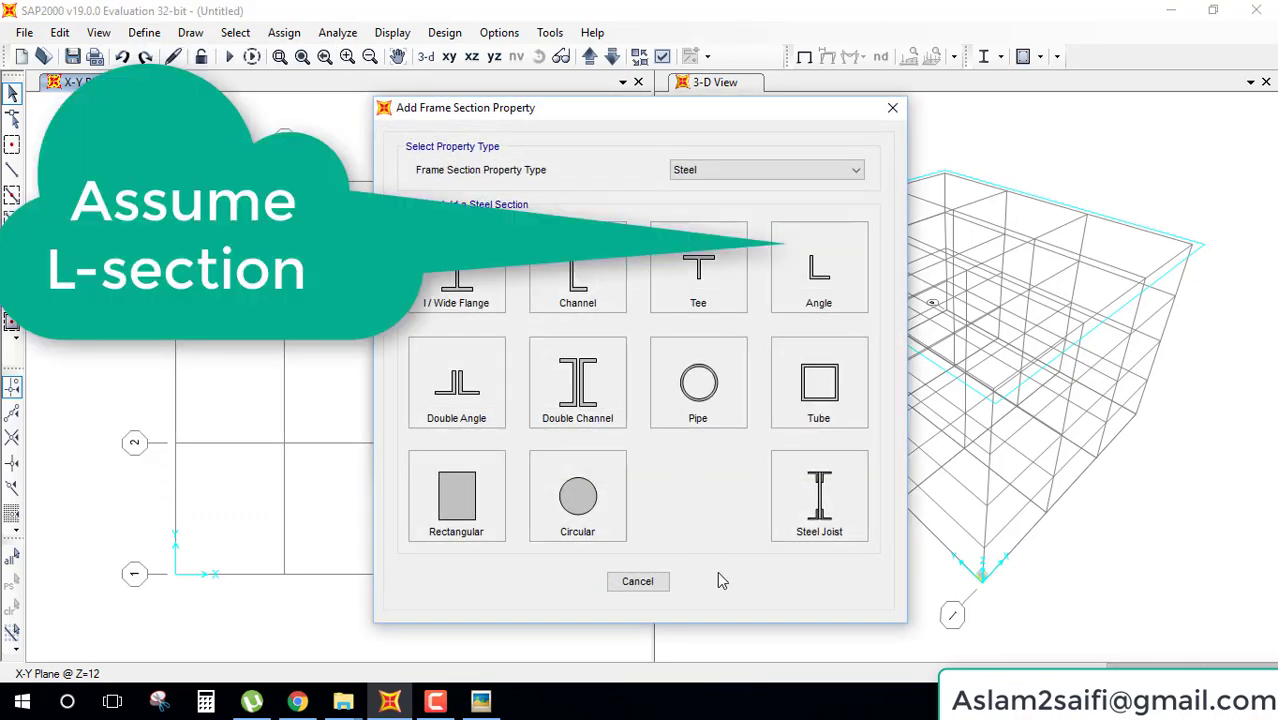
{"action": "left_click", "coordinate": [815, 290]}
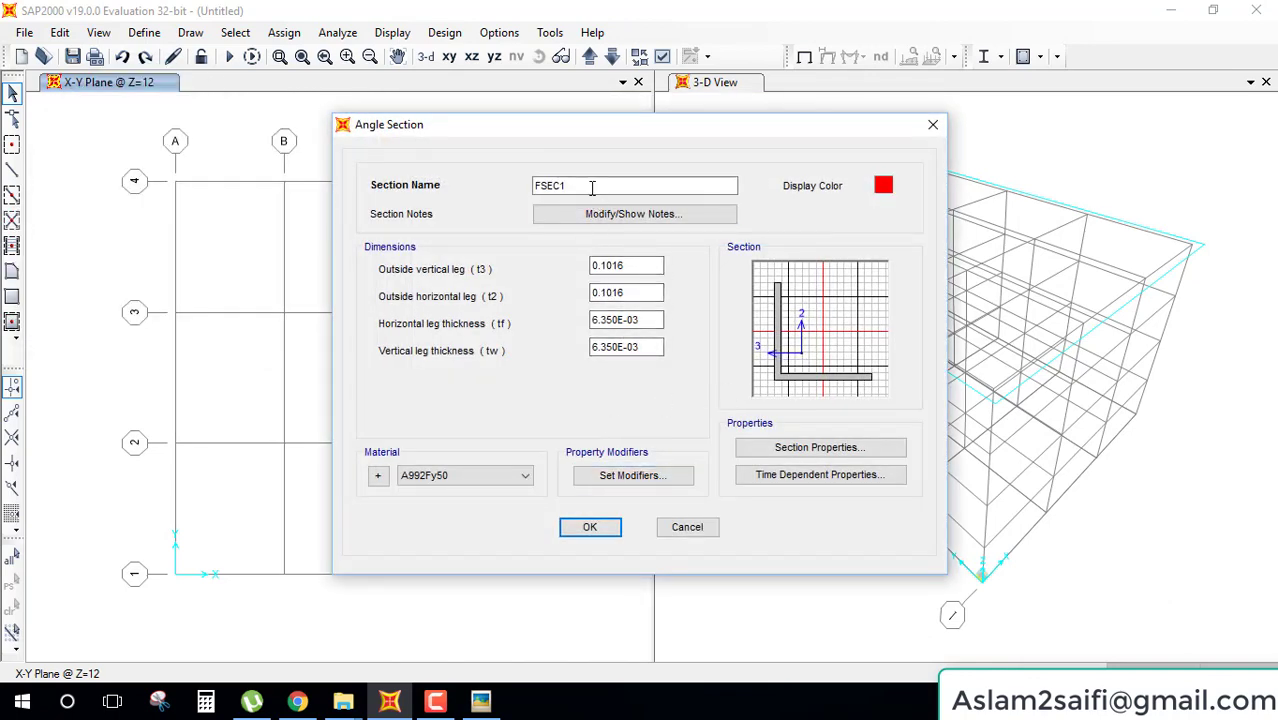
{"action": "left_click_drag", "start_coordinate": [592, 189], "coordinate": [369, 200]}
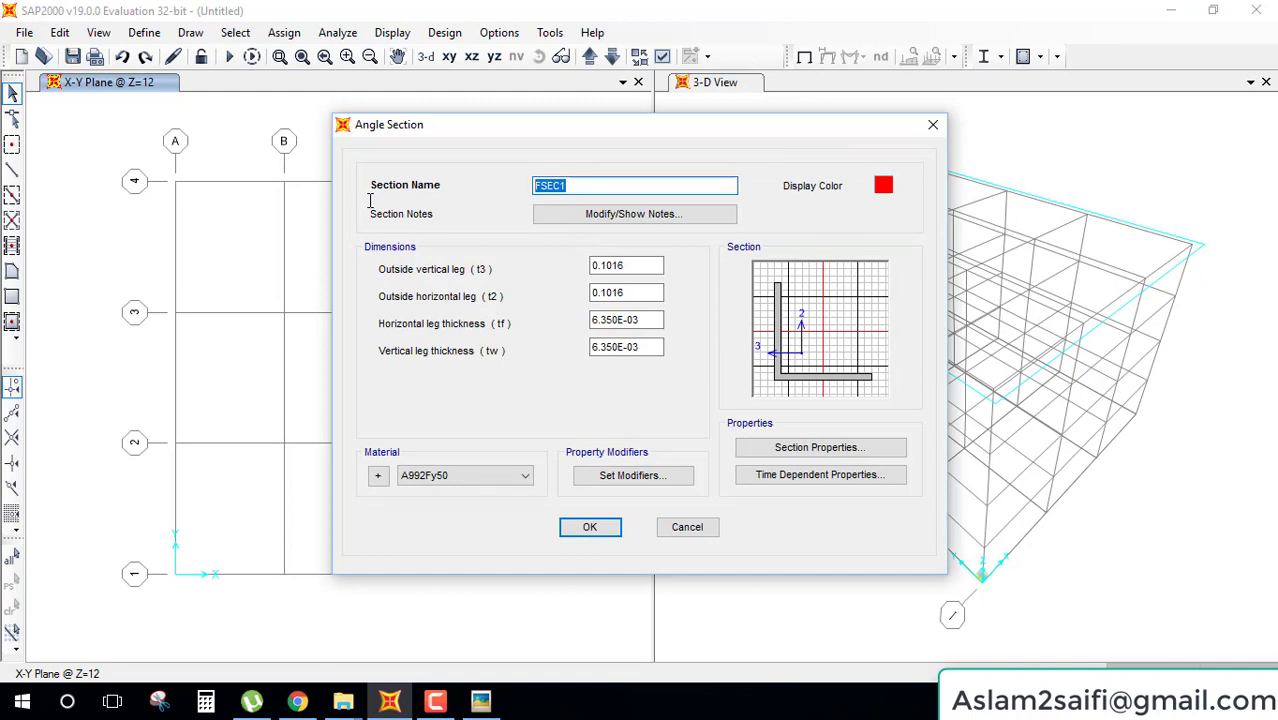
{"action": "type", "text": "truss angl"}
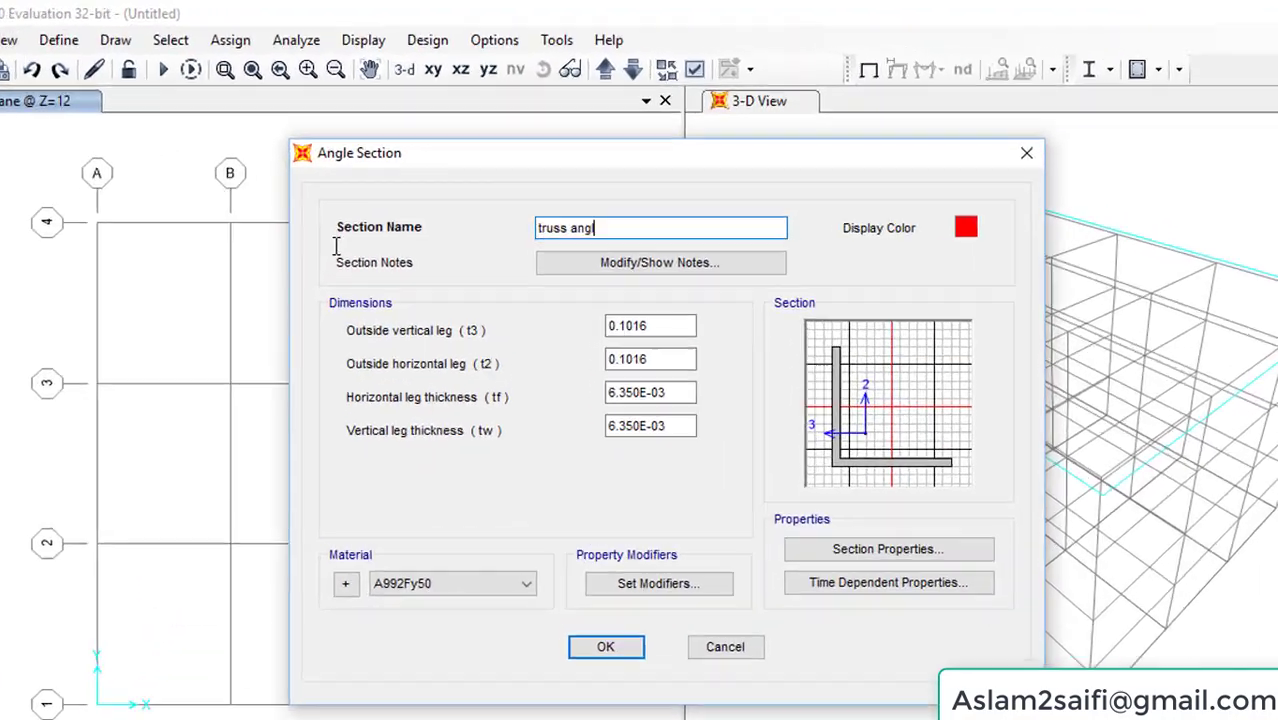
{"action": "type", "text": "e"}
{"action": "left_click_drag", "start_coordinate": [688, 358], "coordinate": [505, 365]}
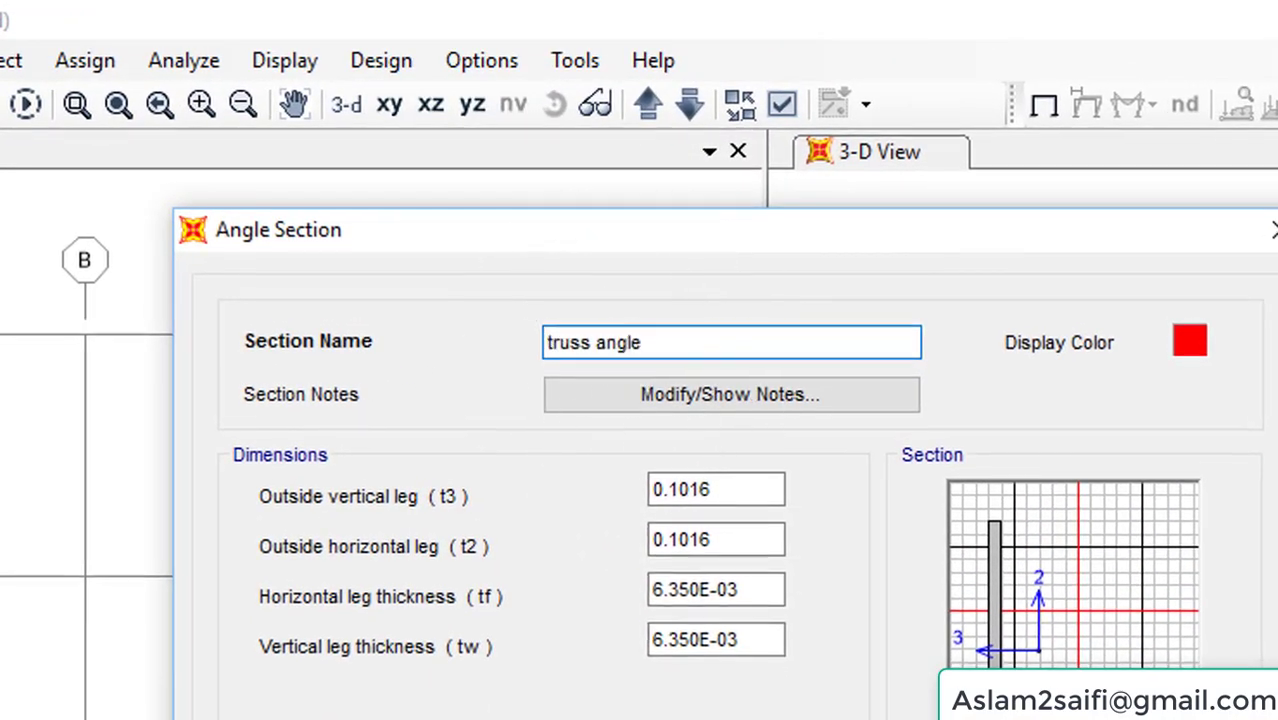
{"action": "key", "text": "Return"}
{"action": "left_click", "coordinate": [597, 437]}
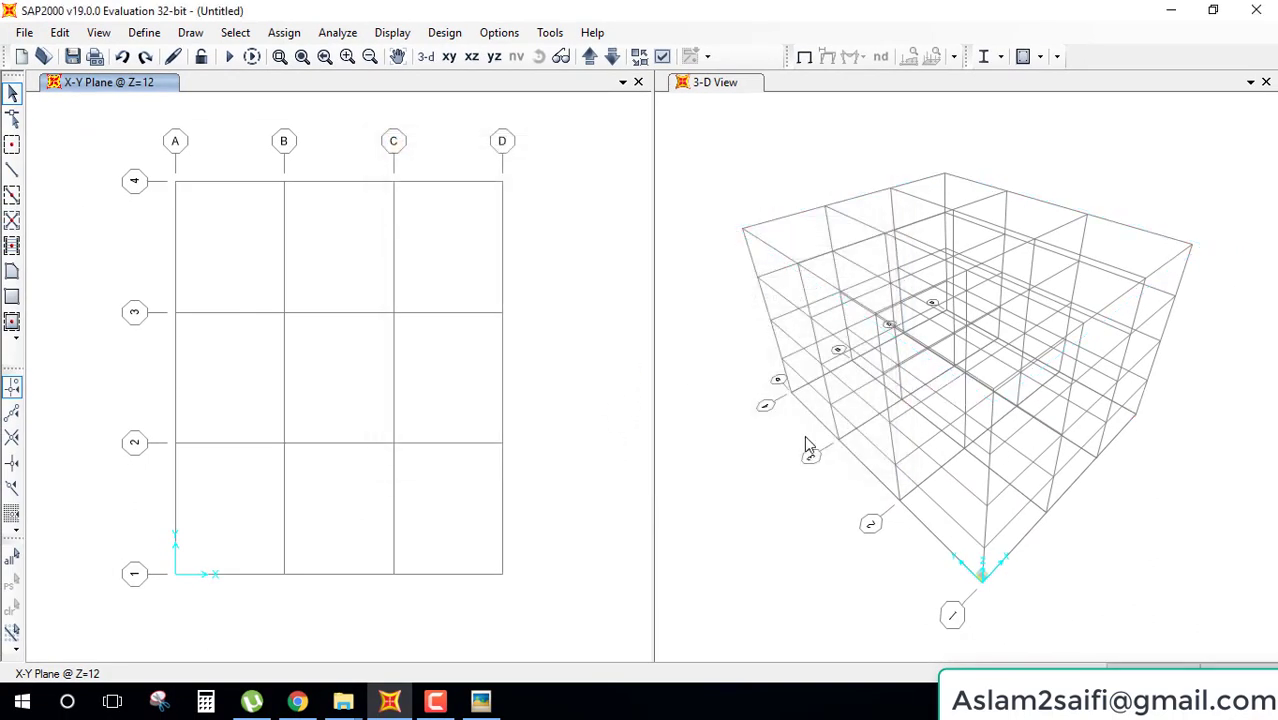
- Draw one truss angle frame member from grid point A1 to B1
{"action": "left_click", "coordinate": [12, 172]}
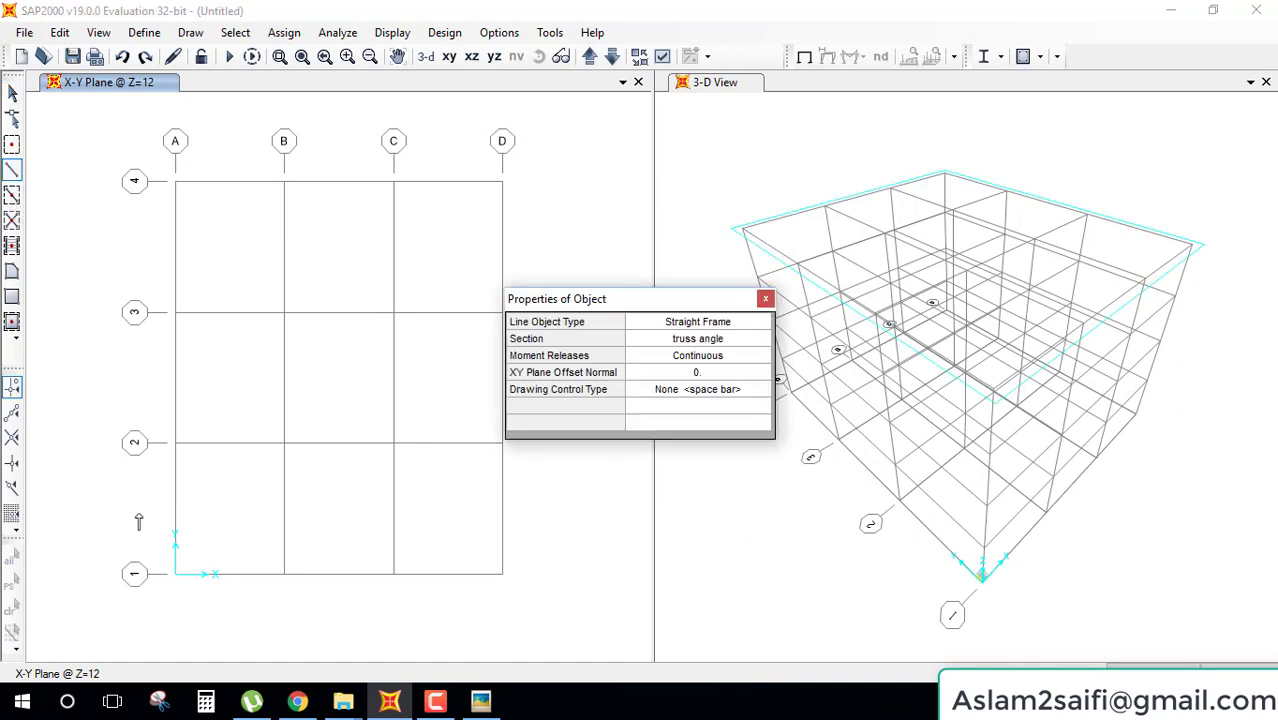
{"action": "left_click", "coordinate": [175, 573]}
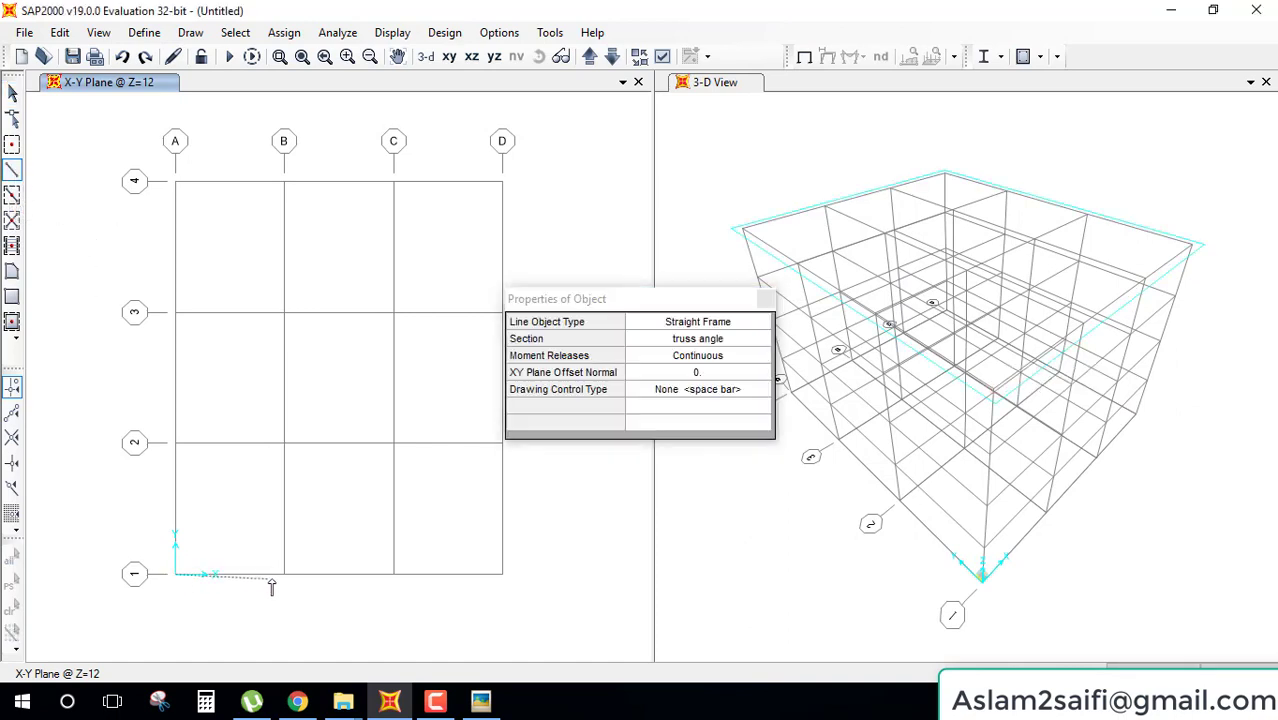
{"action": "left_click", "coordinate": [284, 575]}
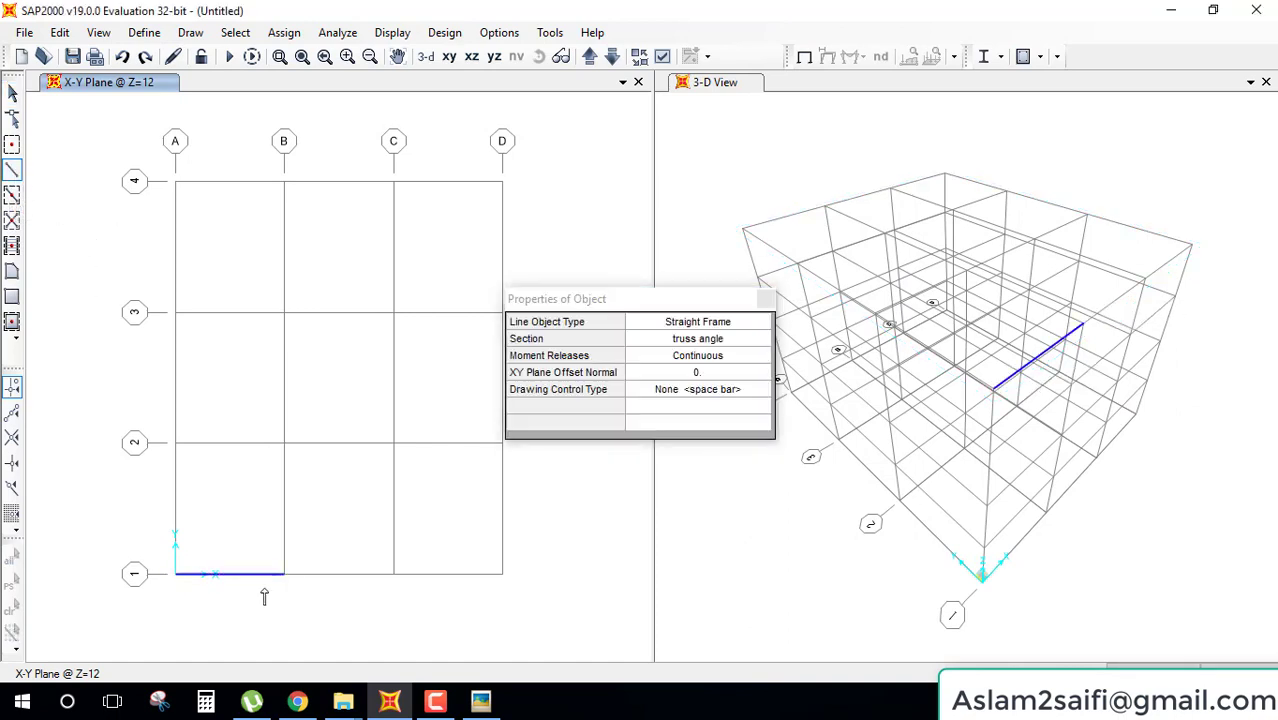
{"action": "left_click", "coordinate": [765, 300]}
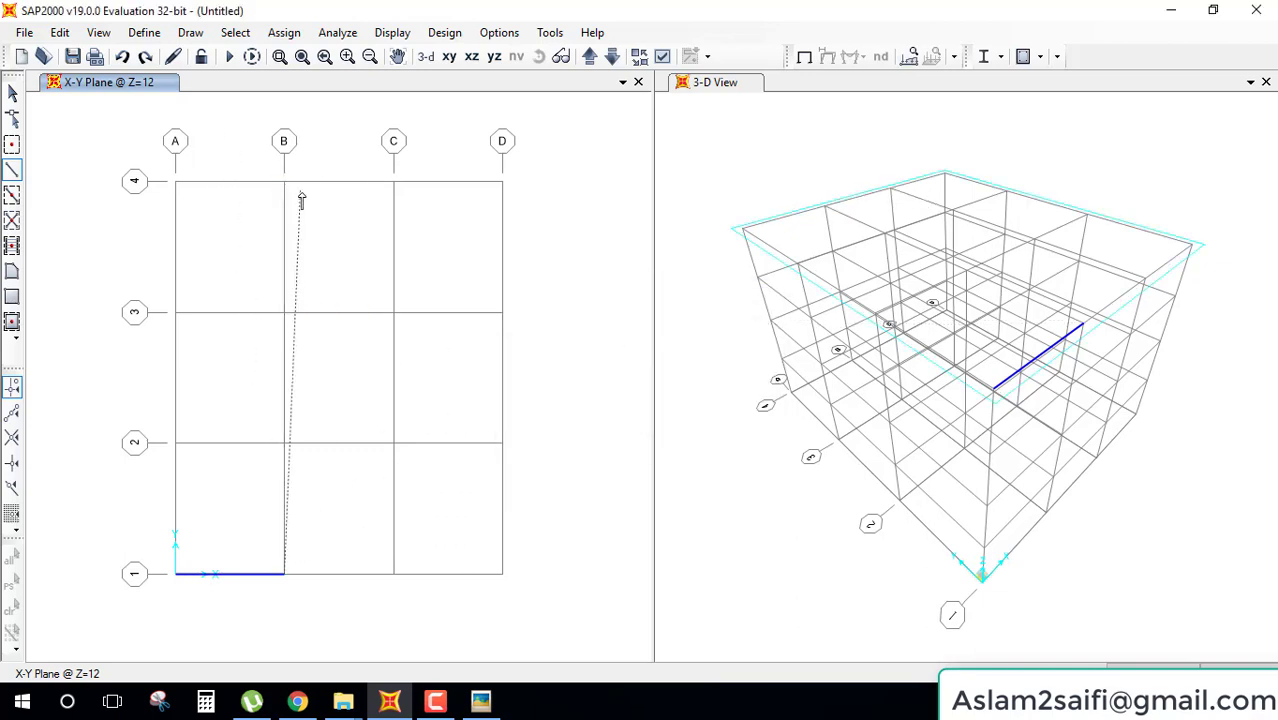
{"action": "key", "text": "Escape"}
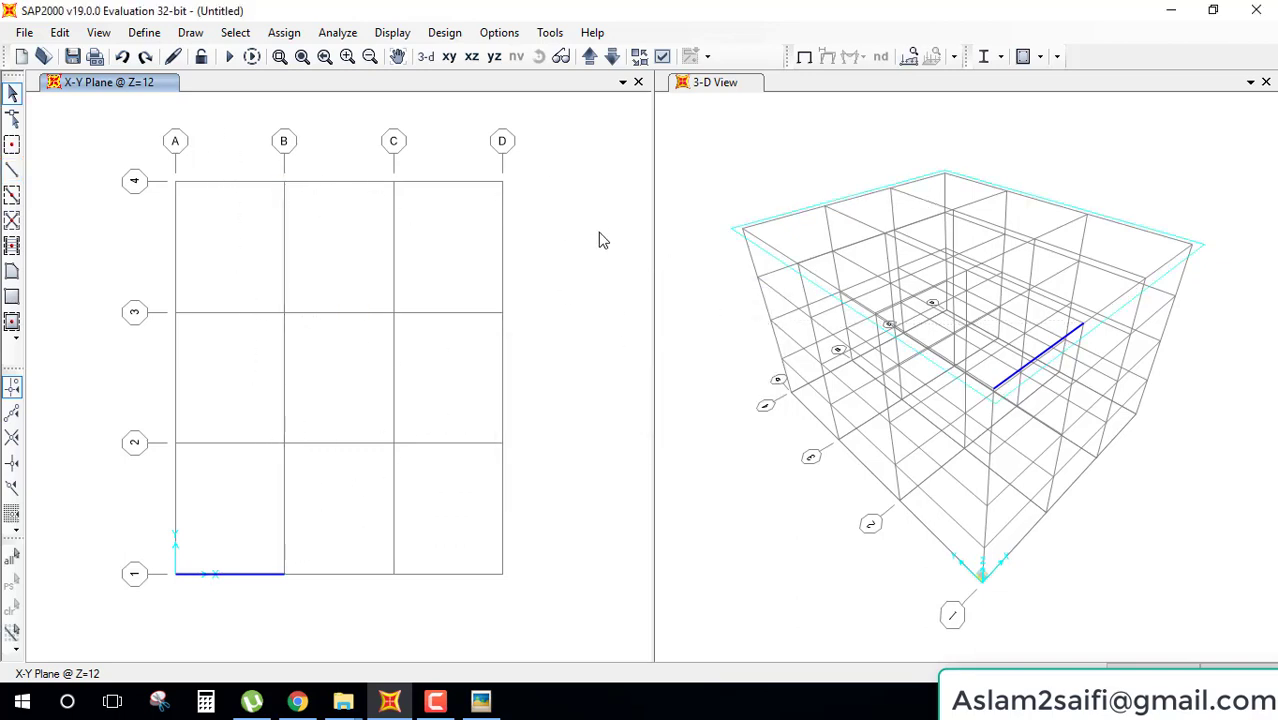
- Hide the grid lines in both the plan view and the 3-D view
{"action": "key", "text": "ctrl+d"}
{"action": "left_click", "coordinate": [922, 165]}
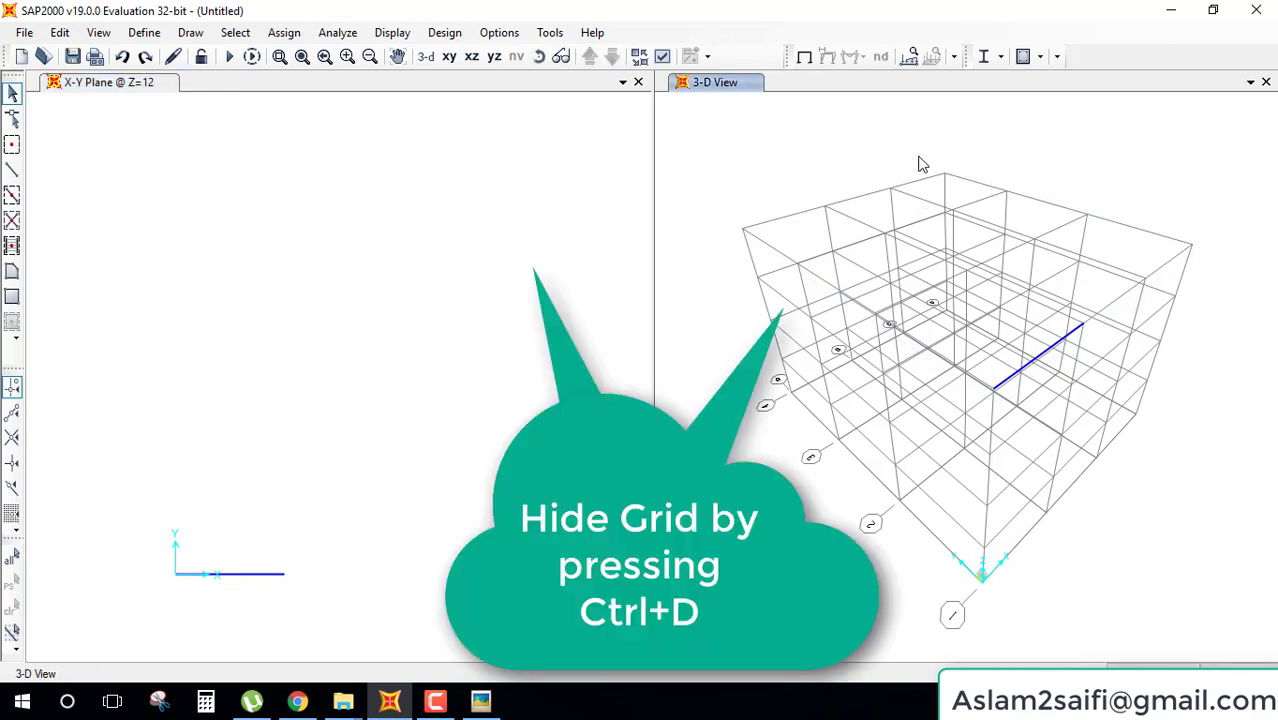
{"action": "key", "text": "ctrl+d"}
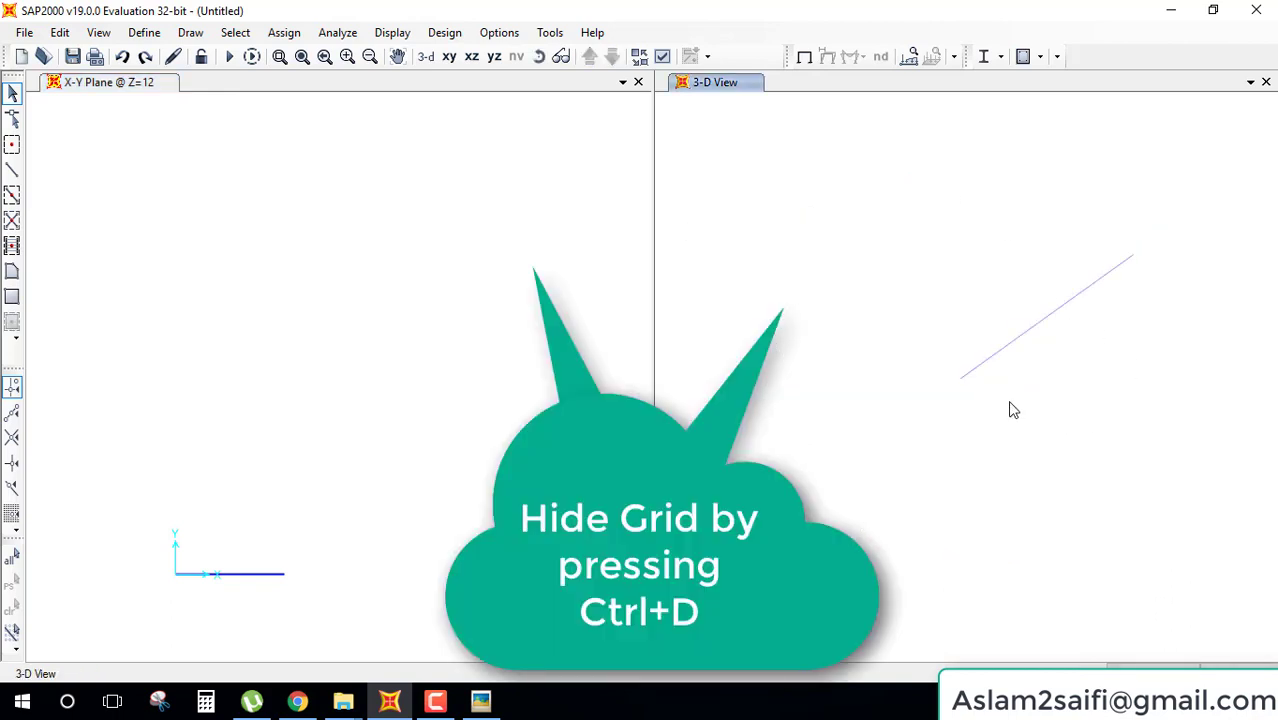
- Reopen the truss bridge image in Picasa Photo Viewer, review it, and close it
{"action": "left_click", "coordinate": [481, 700]}
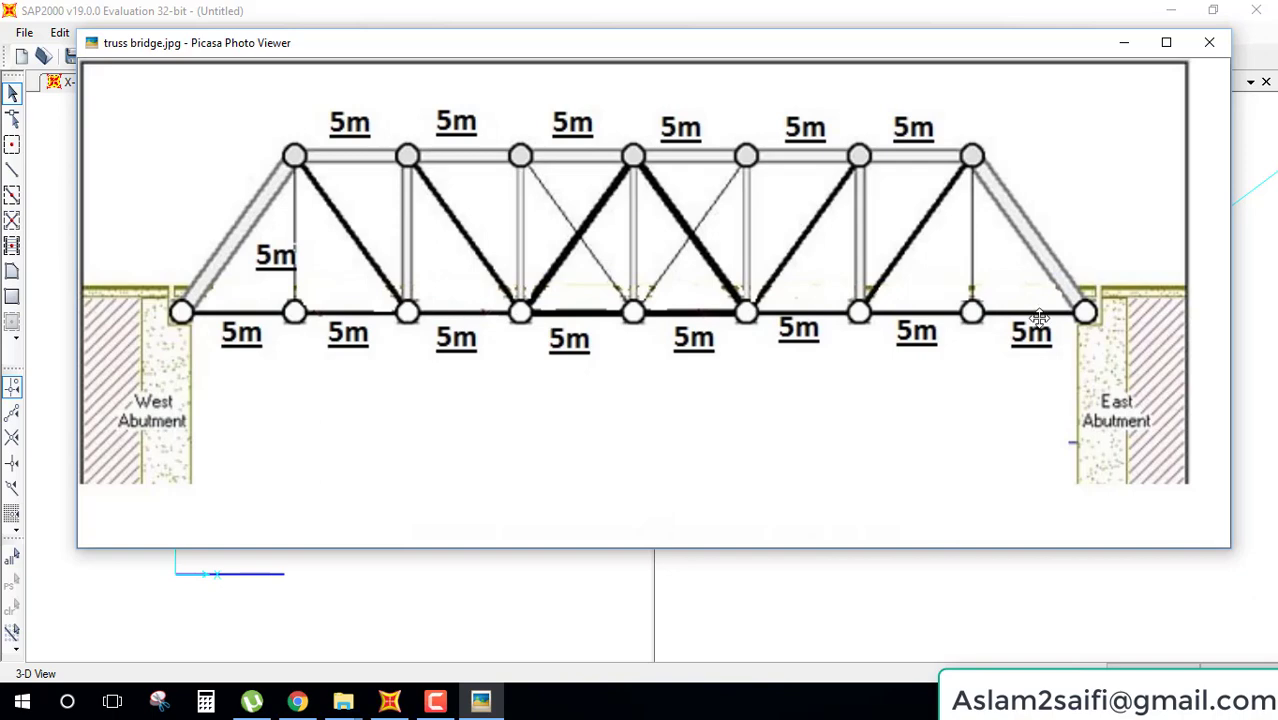
{"action": "left_click", "coordinate": [1209, 42]}
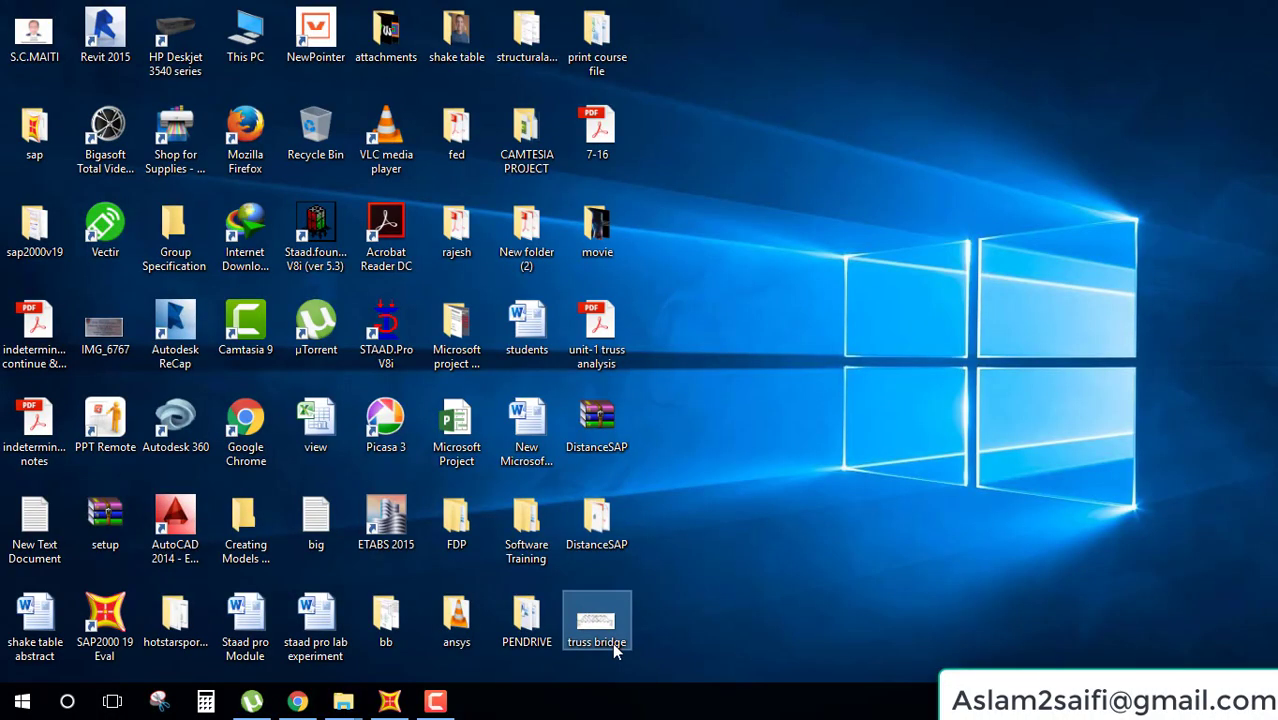
- Open the truss image in Paint and brush span numbers 1–7 under the bottom spans
{"action": "right_click", "coordinate": [612, 646]}
{"action": "left_click", "coordinate": [655, 190]}
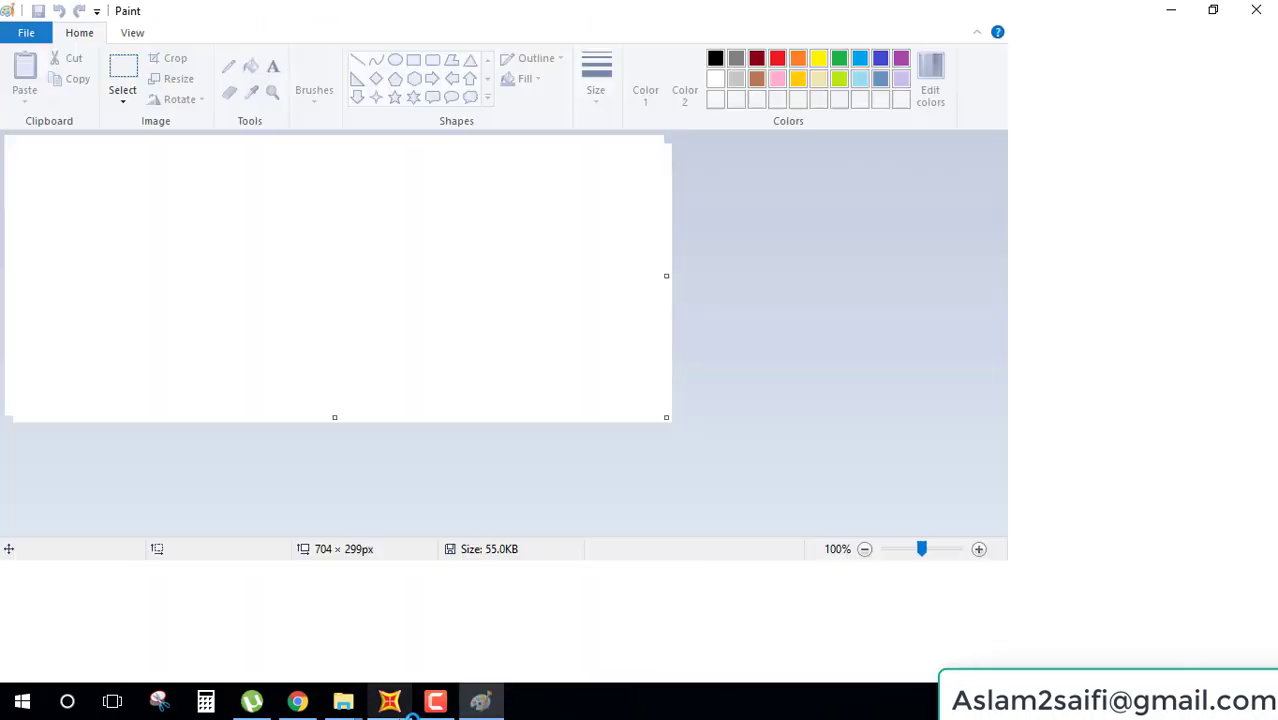
{"action": "left_click", "coordinate": [300, 68]}
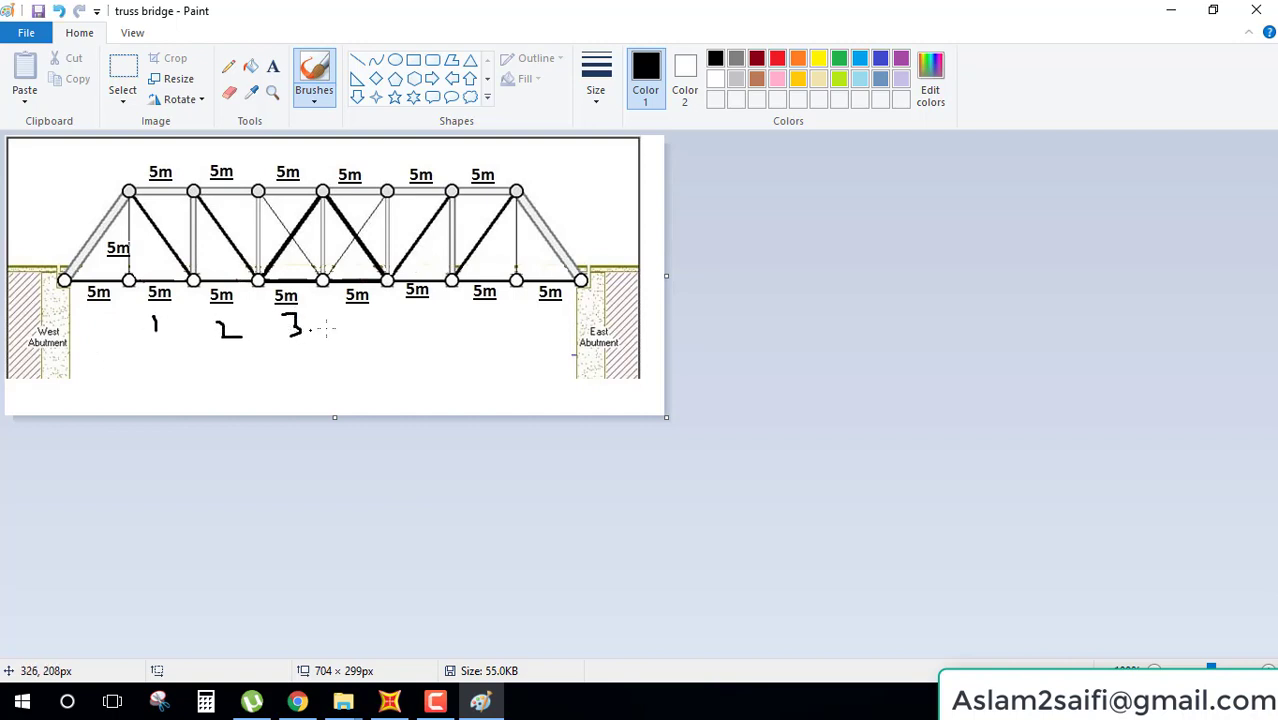
{"action": "left_click_drag", "start_coordinate": [366, 337], "coordinate": [367, 340]}
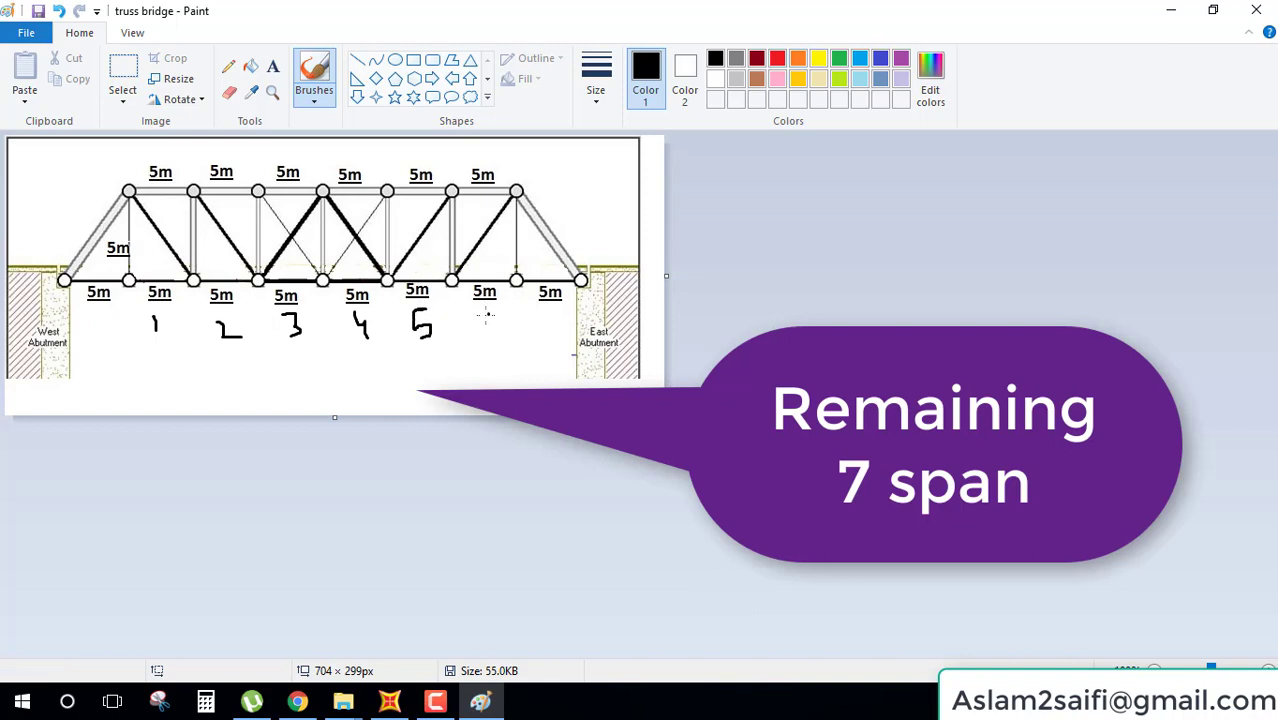
{"action": "left_click_drag", "start_coordinate": [486, 314], "coordinate": [557, 323]}
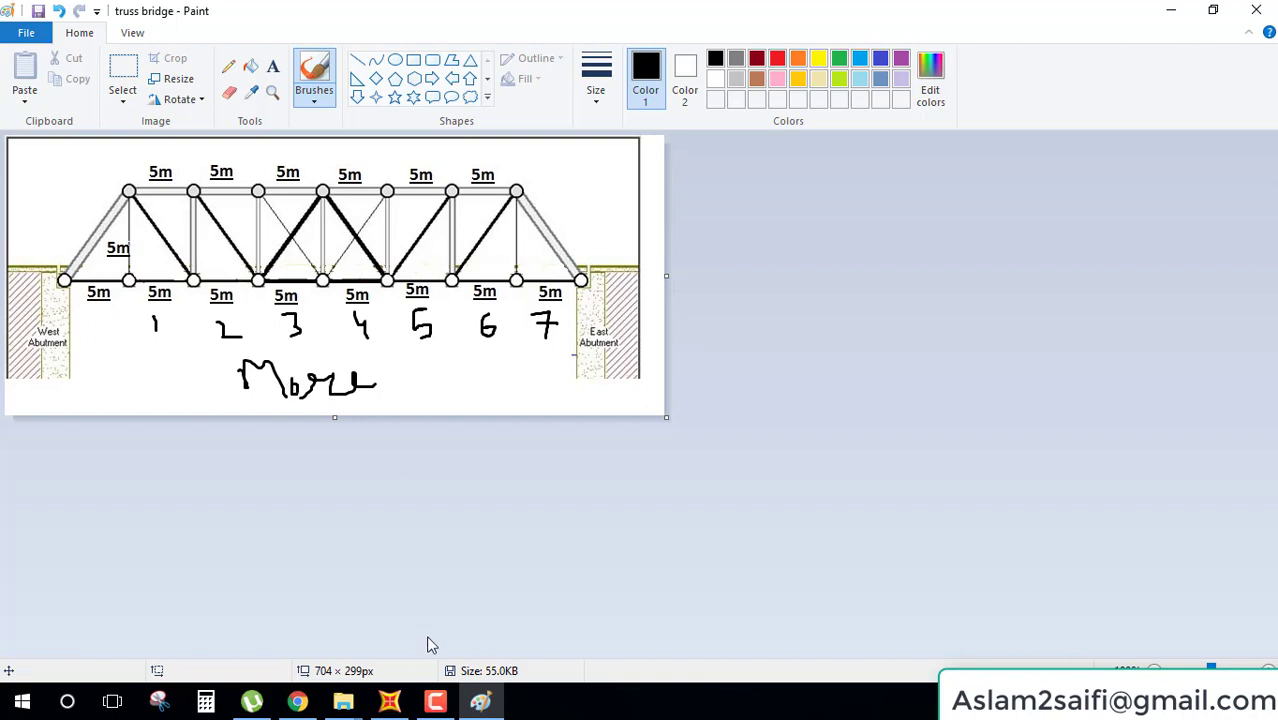
{"action": "left_click", "coordinate": [389, 701]}
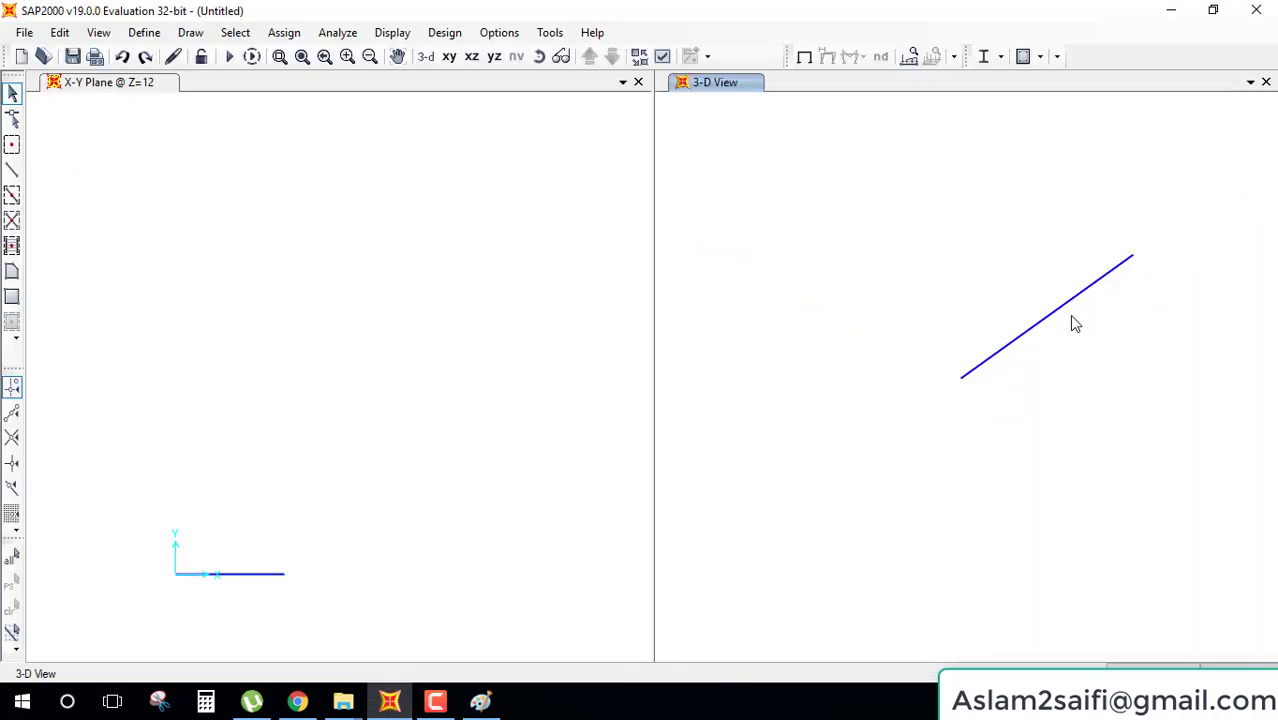
- Select the line's top end joint and set up Extrude Points to Frames with dx 5, dy 0
{"action": "left_click", "coordinate": [1137, 271]}
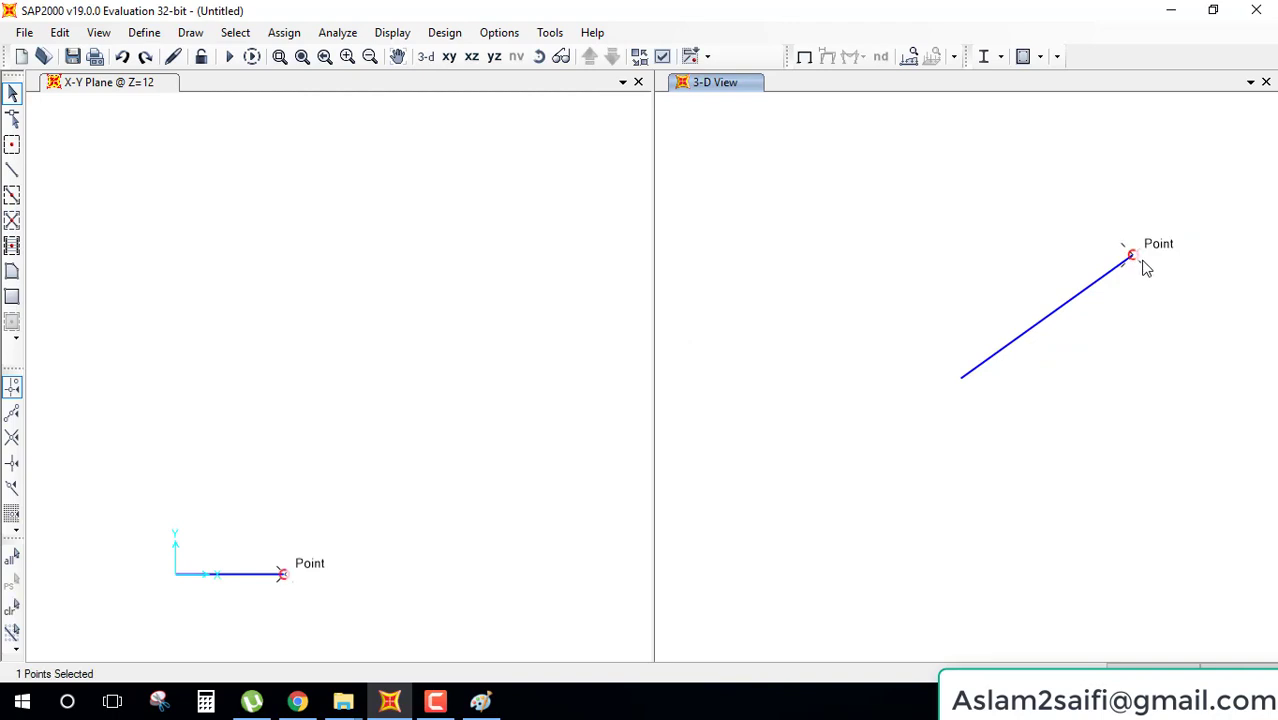
{"action": "left_click", "coordinate": [60, 32]}
{"action": "left_click", "coordinate": [121, 293]}
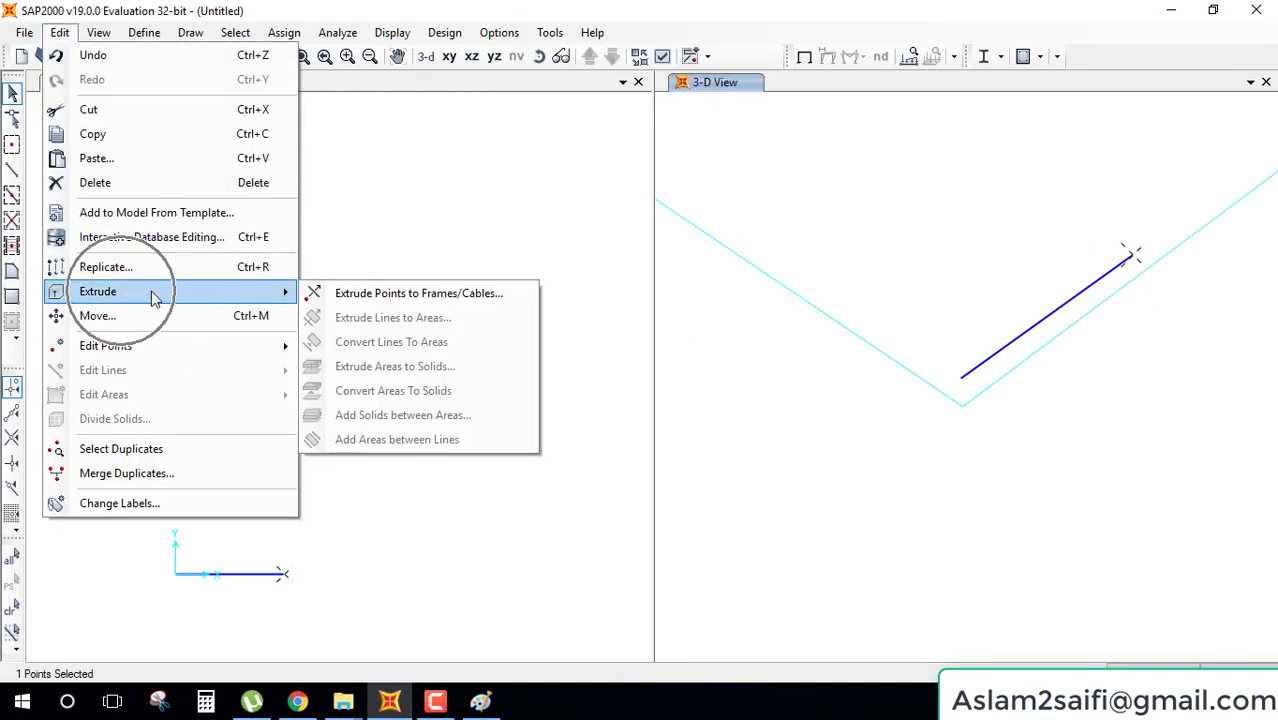
{"action": "left_click", "coordinate": [394, 298]}
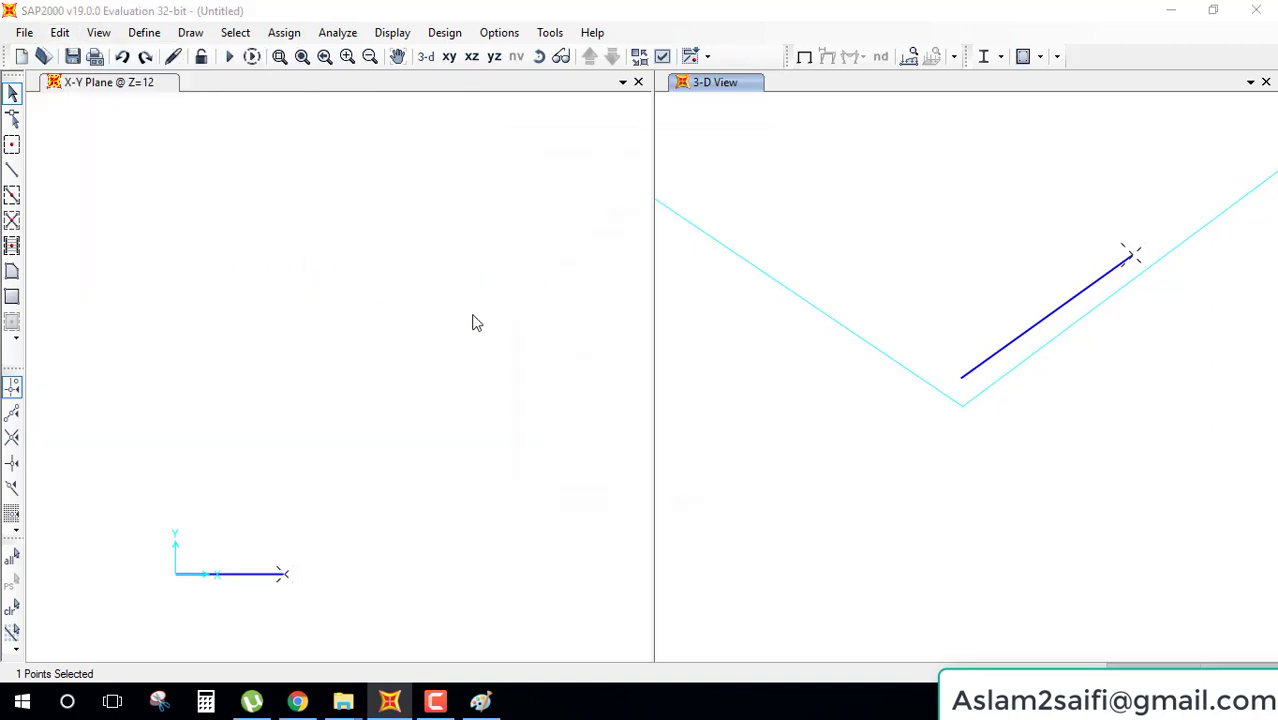
{"action": "type", "text": "3"}
{"action": "left_click_drag", "start_coordinate": [690, 305], "coordinate": [606, 312]}
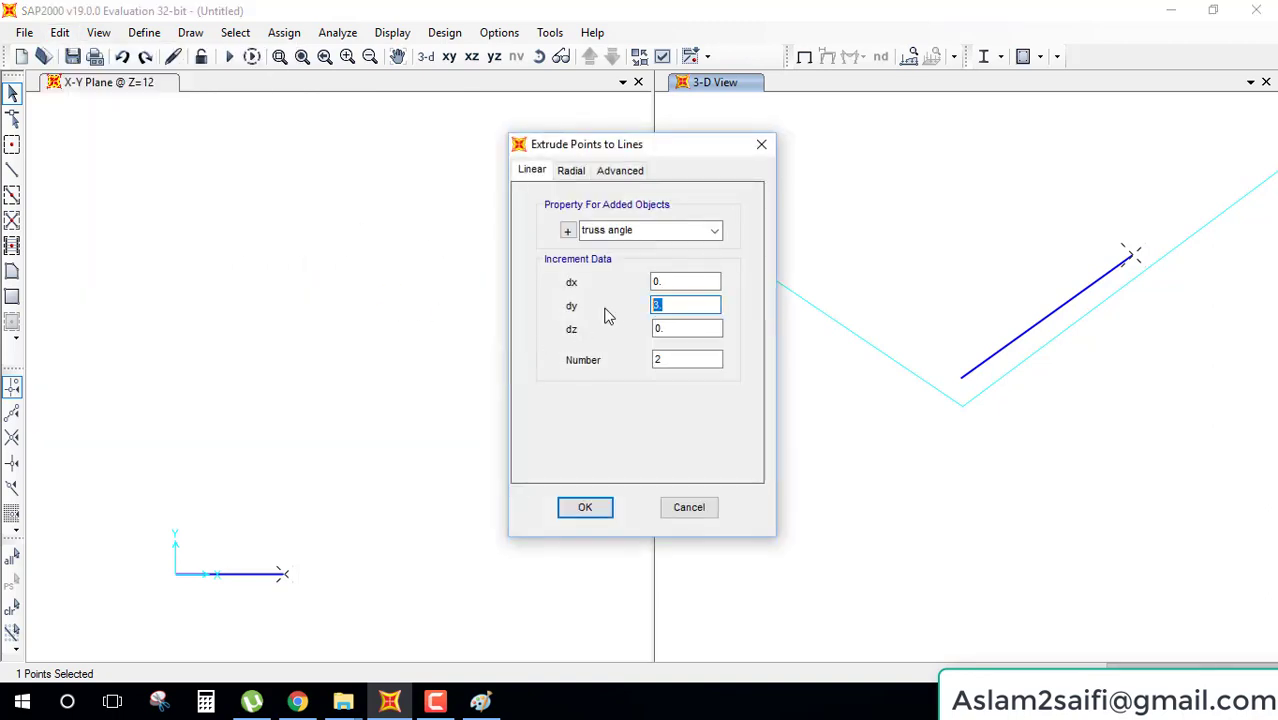
{"action": "type", "text": "0"}
{"action": "double_click", "coordinate": [690, 281]}
{"action": "type", "text": "5"}
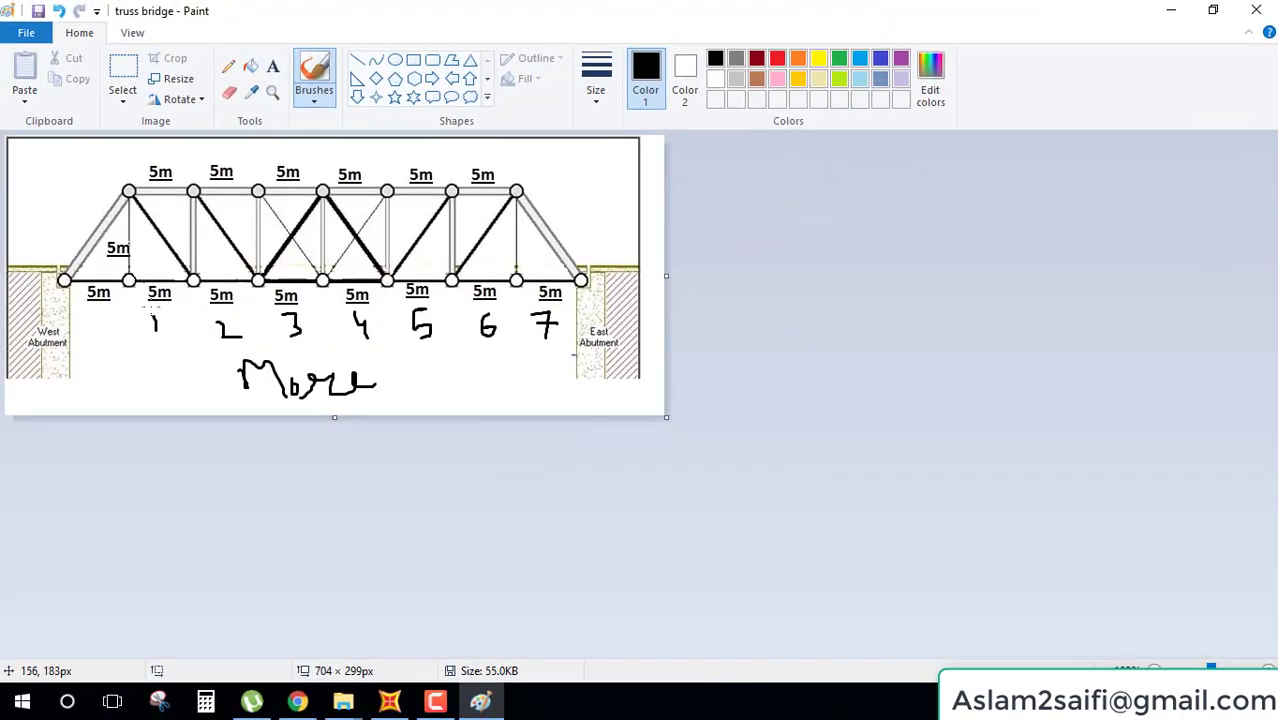
- Underline the first 5m span label in red in Paint, then return to SAP2000
{"action": "left_click", "coordinate": [777, 58]}
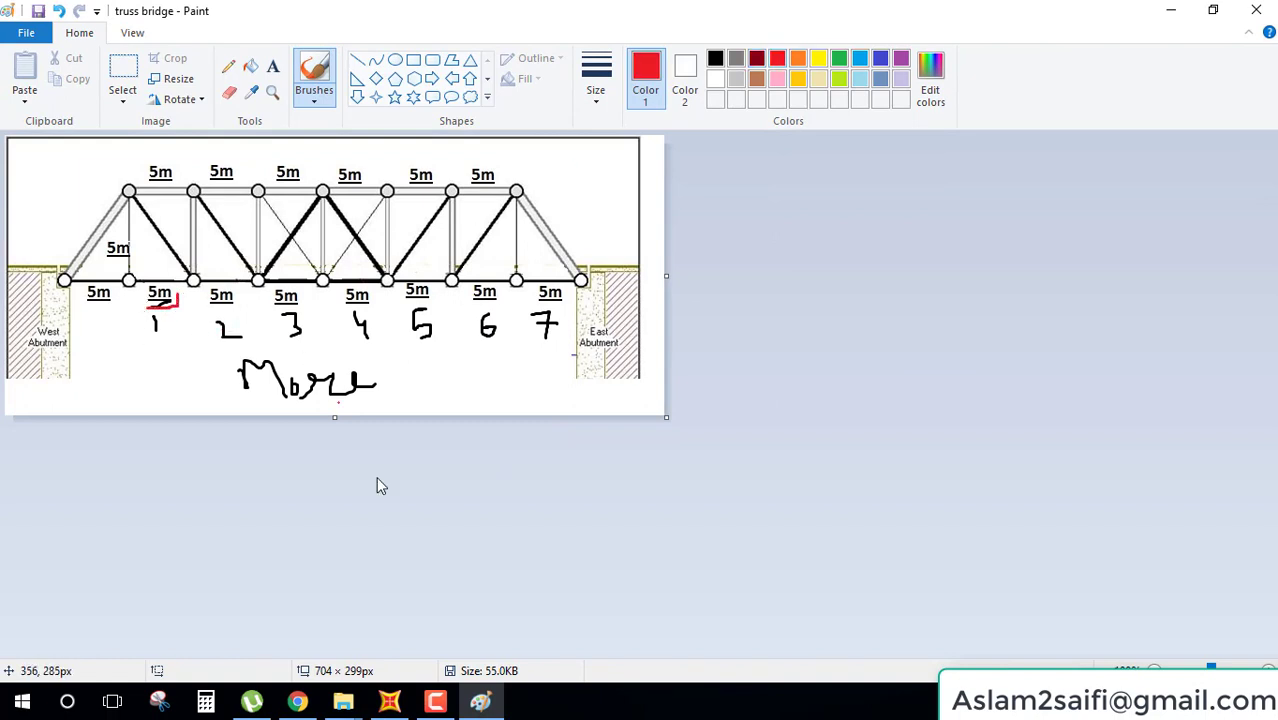
{"action": "left_click", "coordinate": [389, 701]}
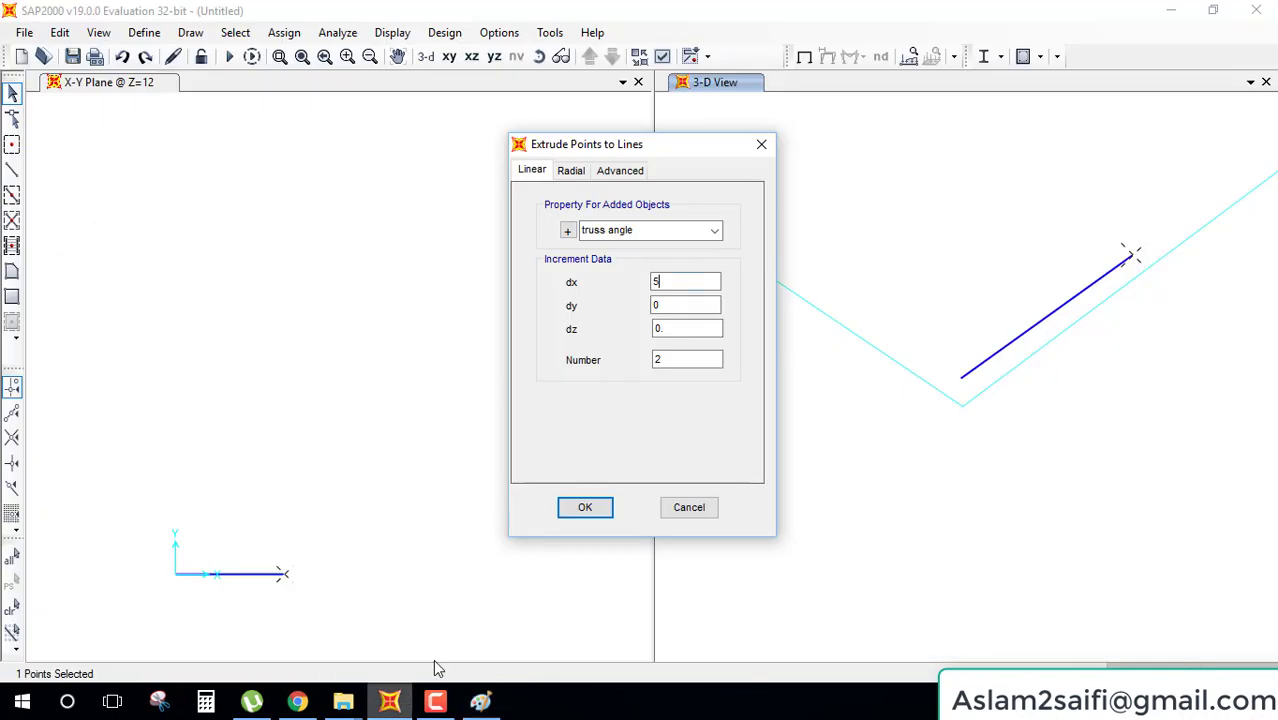
- Set the extrusion number to 7, creating seven 5 m truss angle frames along X
{"action": "left_click", "coordinate": [653, 305]}
{"action": "left_click", "coordinate": [655, 360]}
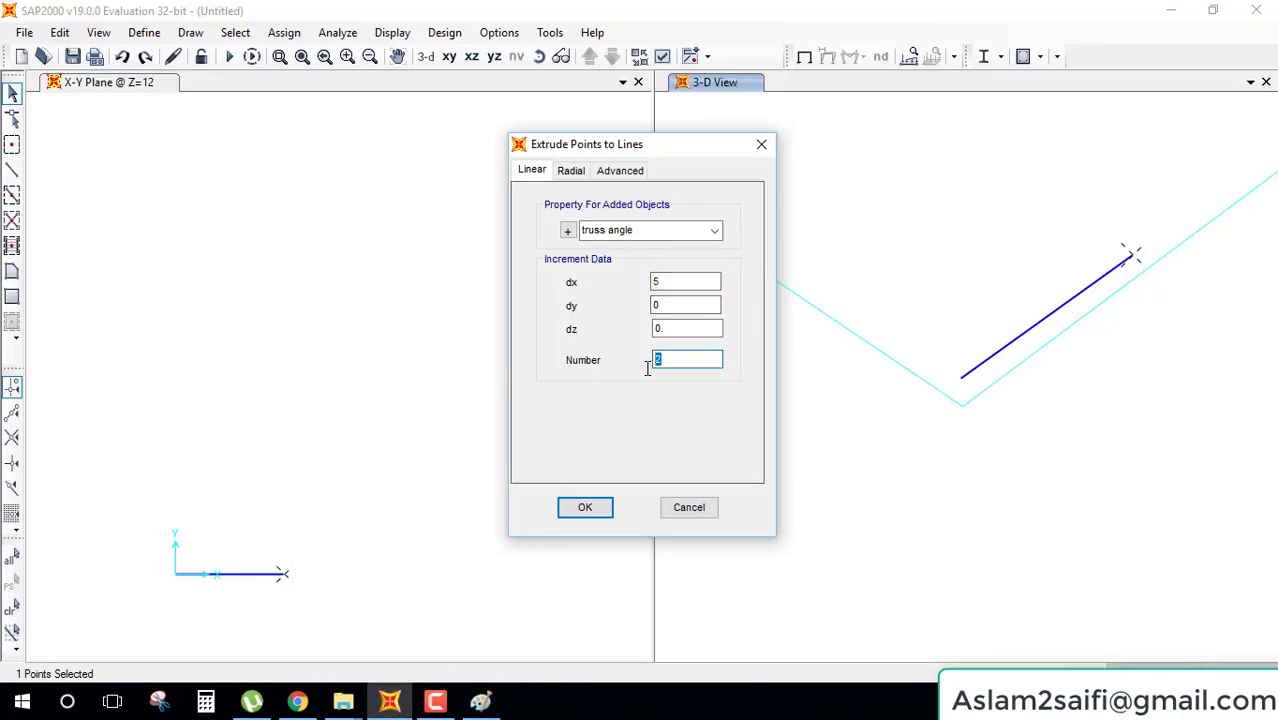
{"action": "type", "text": "7"}
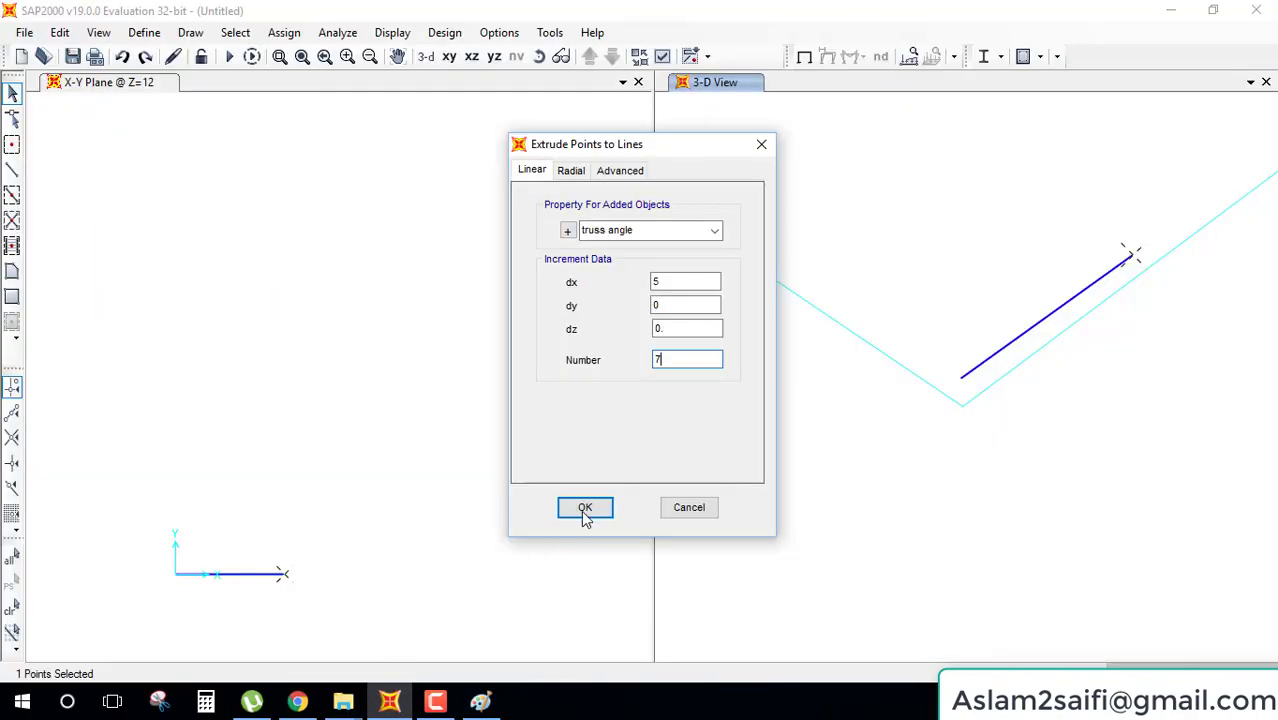
{"action": "left_click", "coordinate": [585, 509]}
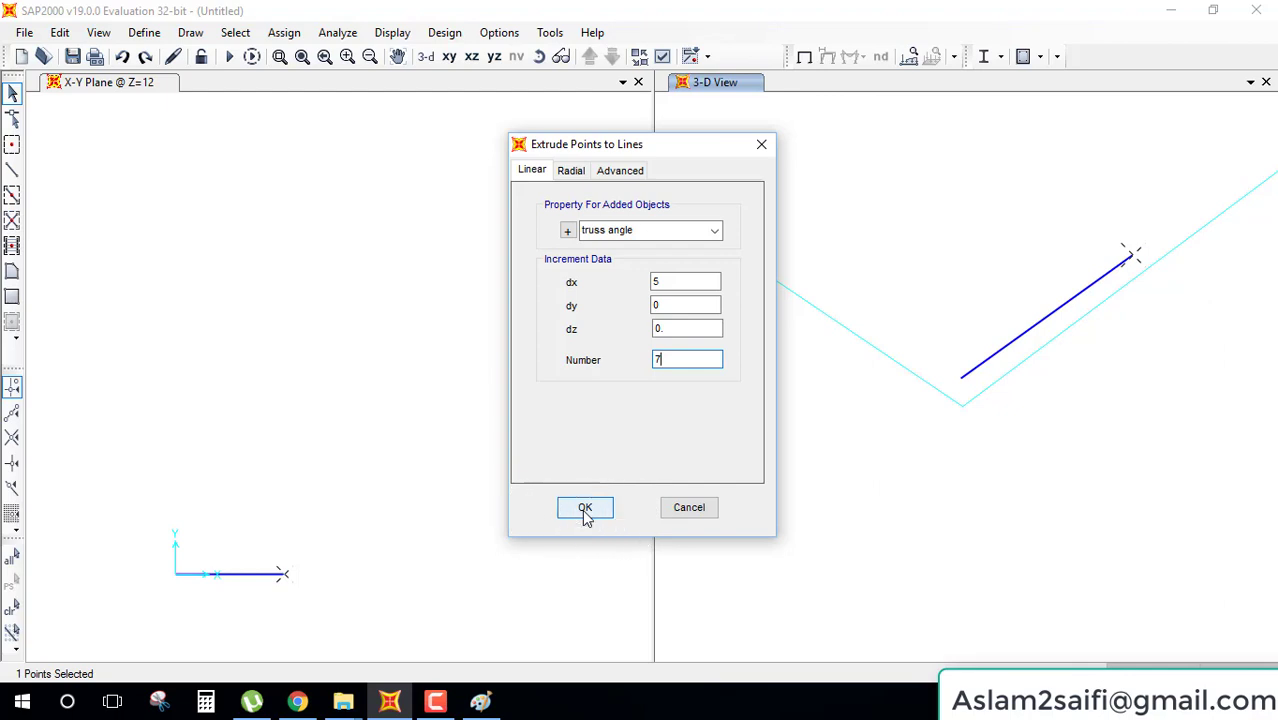
{"action": "scroll", "coordinate": [958, 450], "scroll_direction": "down", "scroll_amount": 2}
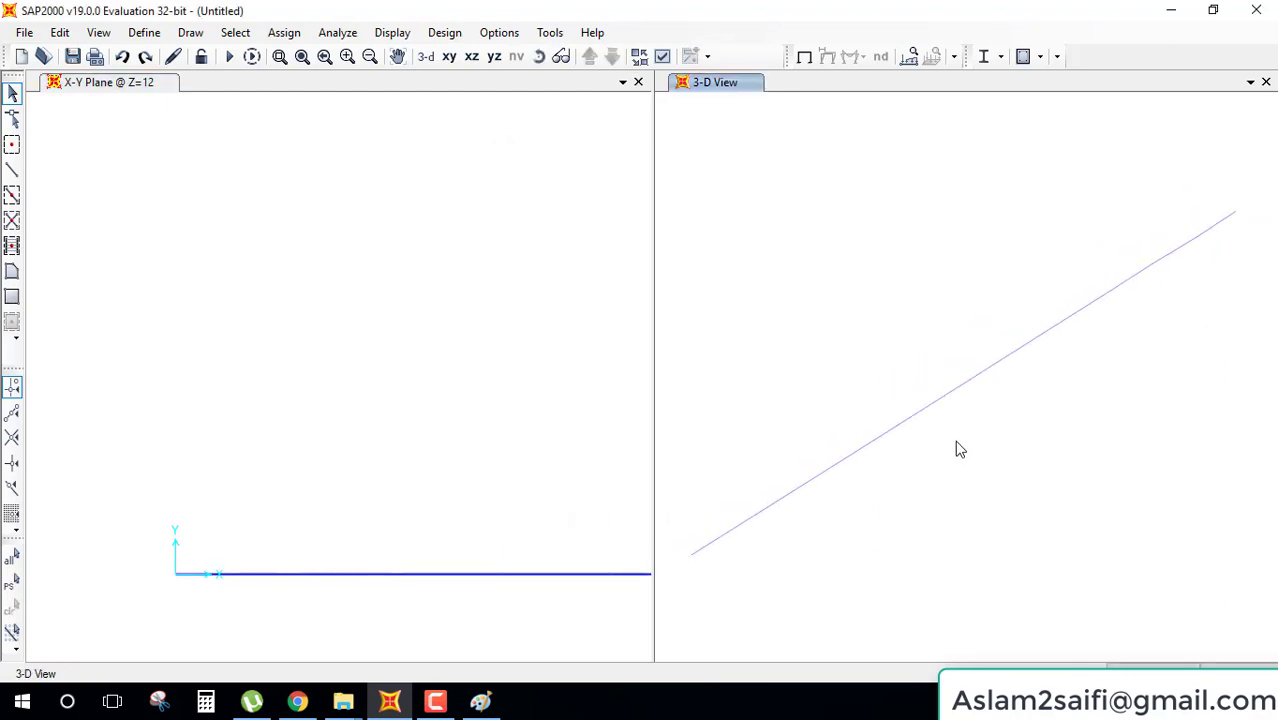
{"action": "scroll", "coordinate": [958, 450], "scroll_direction": "down", "scroll_amount": 1}
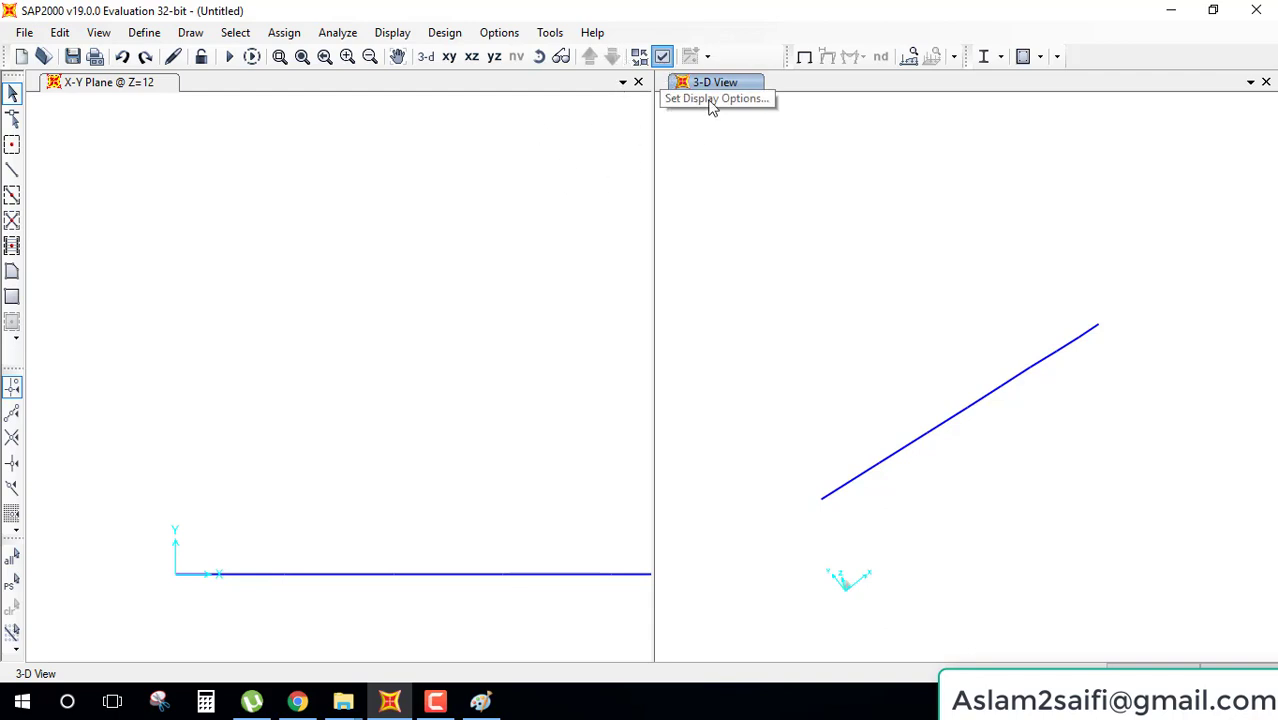
- Uncheck Joints Invisible in the display options (Ctrl+W) and apply it
{"action": "key", "text": "ctrl+w"}
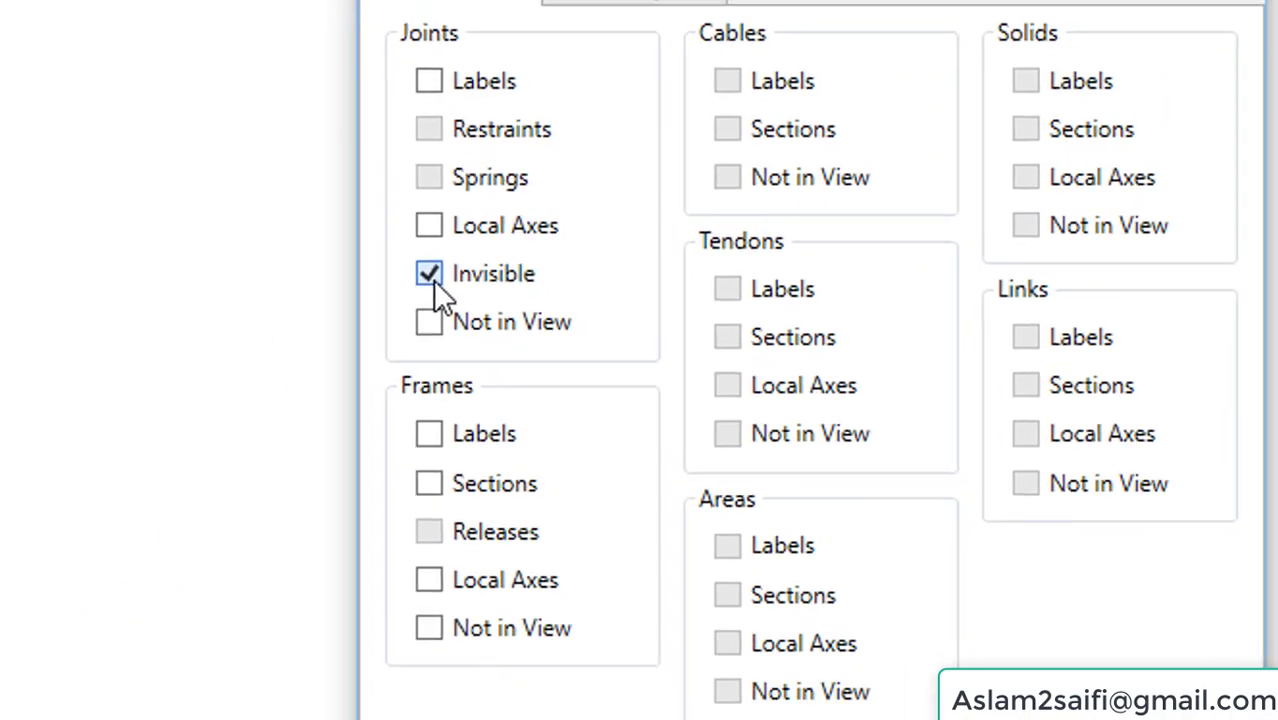
{"action": "left_click", "coordinate": [433, 280]}
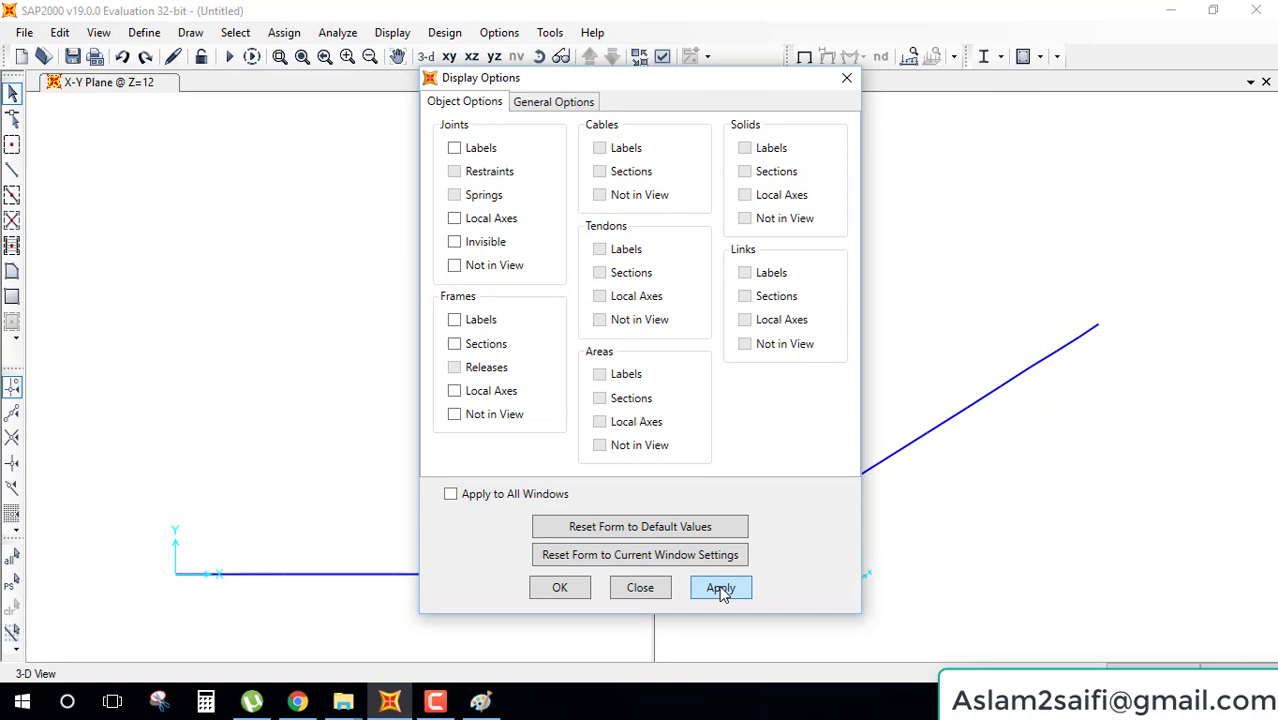
{"action": "left_click", "coordinate": [720, 588]}
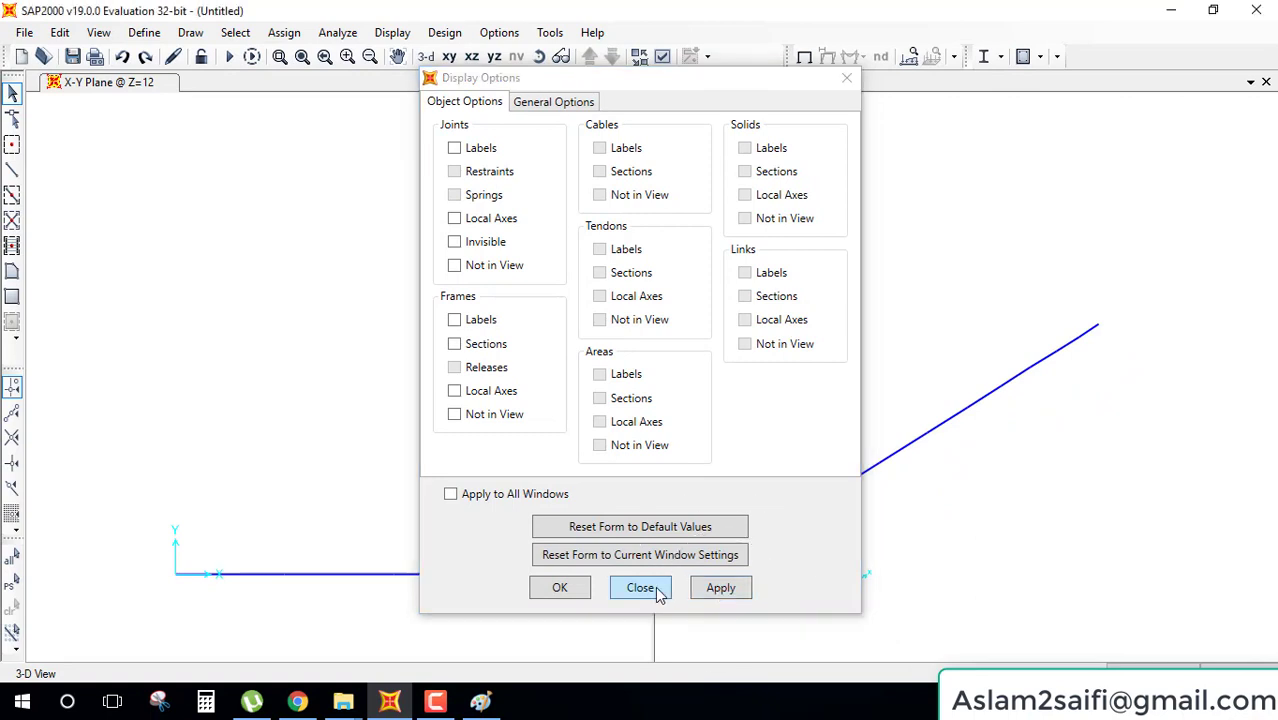
{"action": "left_click", "coordinate": [559, 587]}
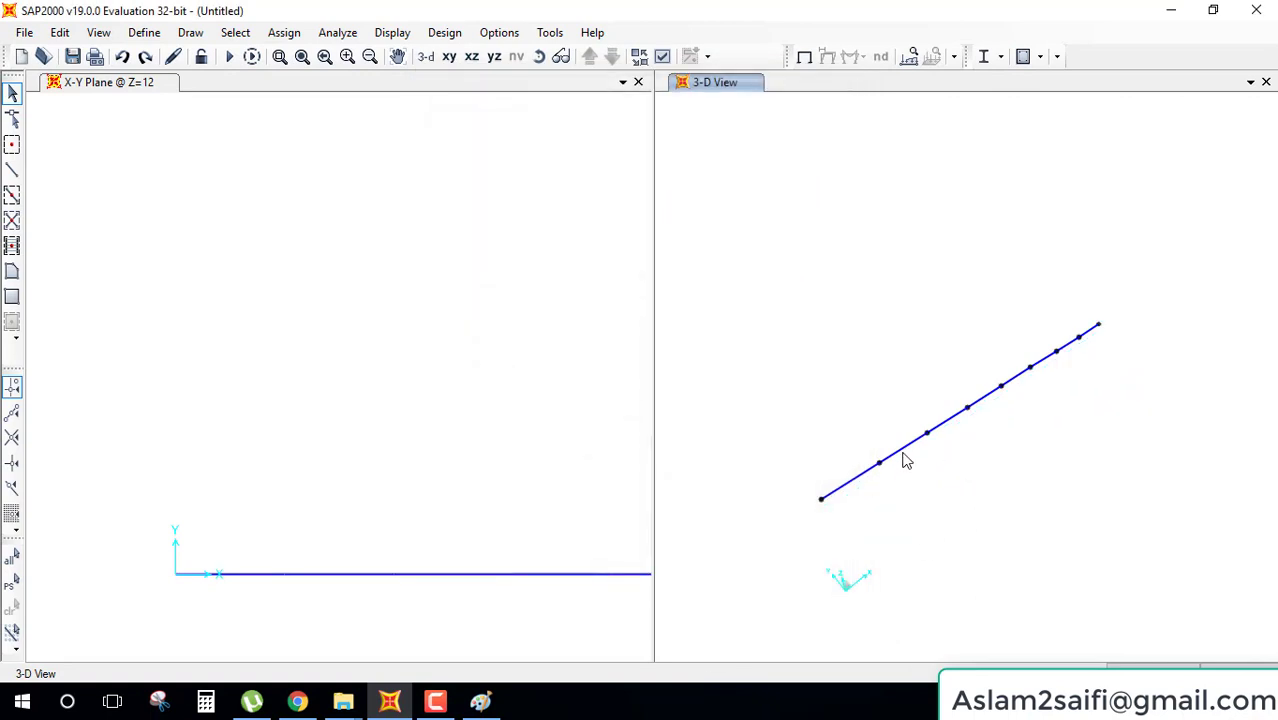
- Select all 9 joints and 8 frames of the extruded line, then bring up the Paint sketch
{"action": "left_click", "coordinate": [856, 478]}
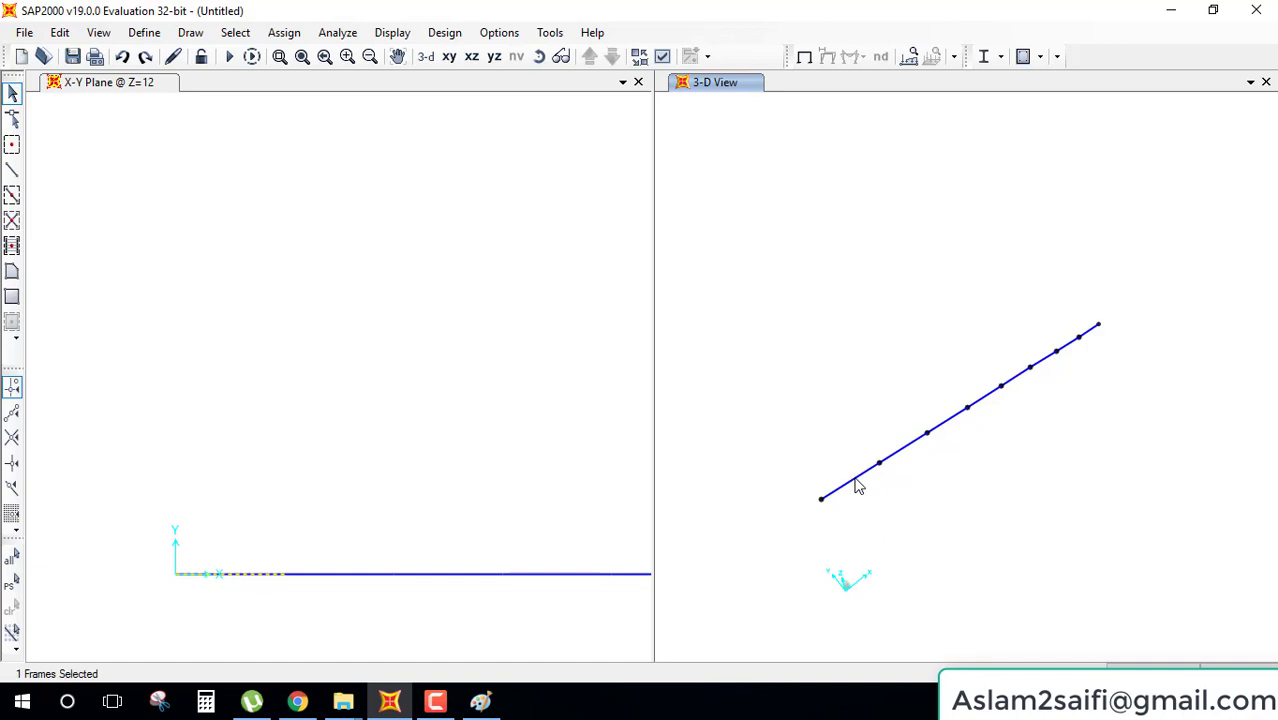
{"action": "left_click", "coordinate": [906, 447]}
{"action": "left_click", "coordinate": [952, 427]}
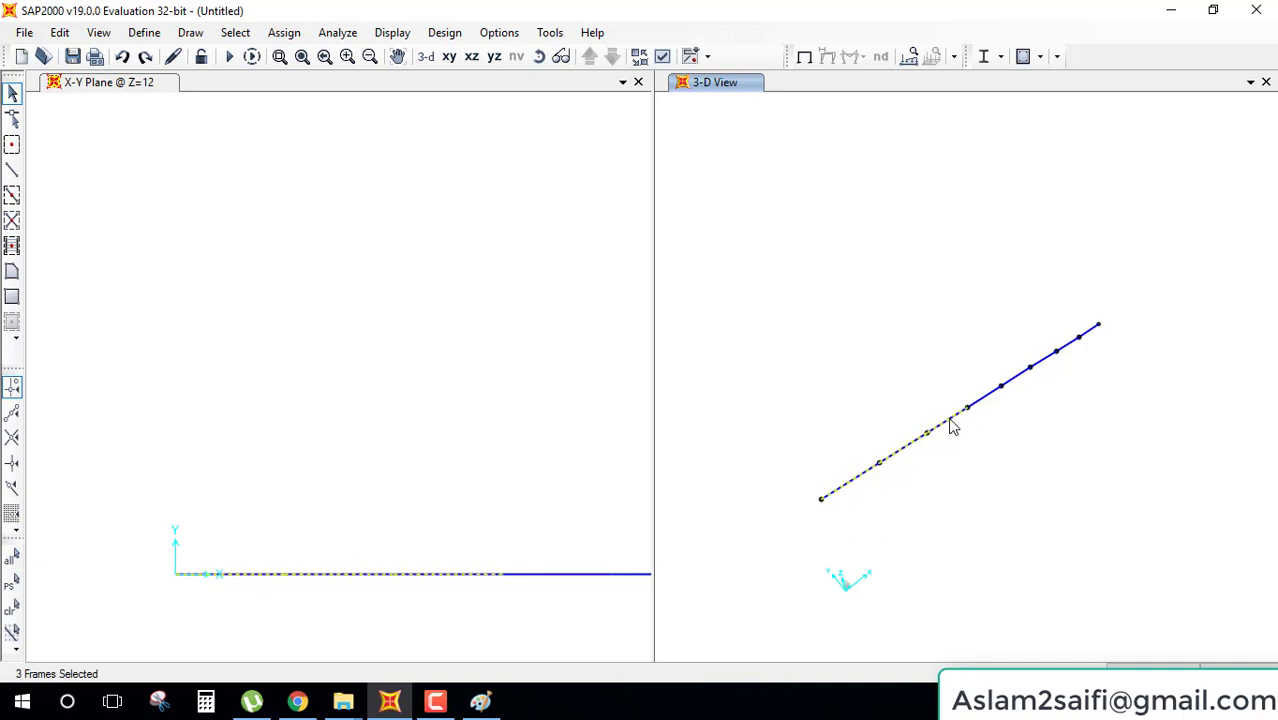
{"action": "left_click", "coordinate": [990, 396]}
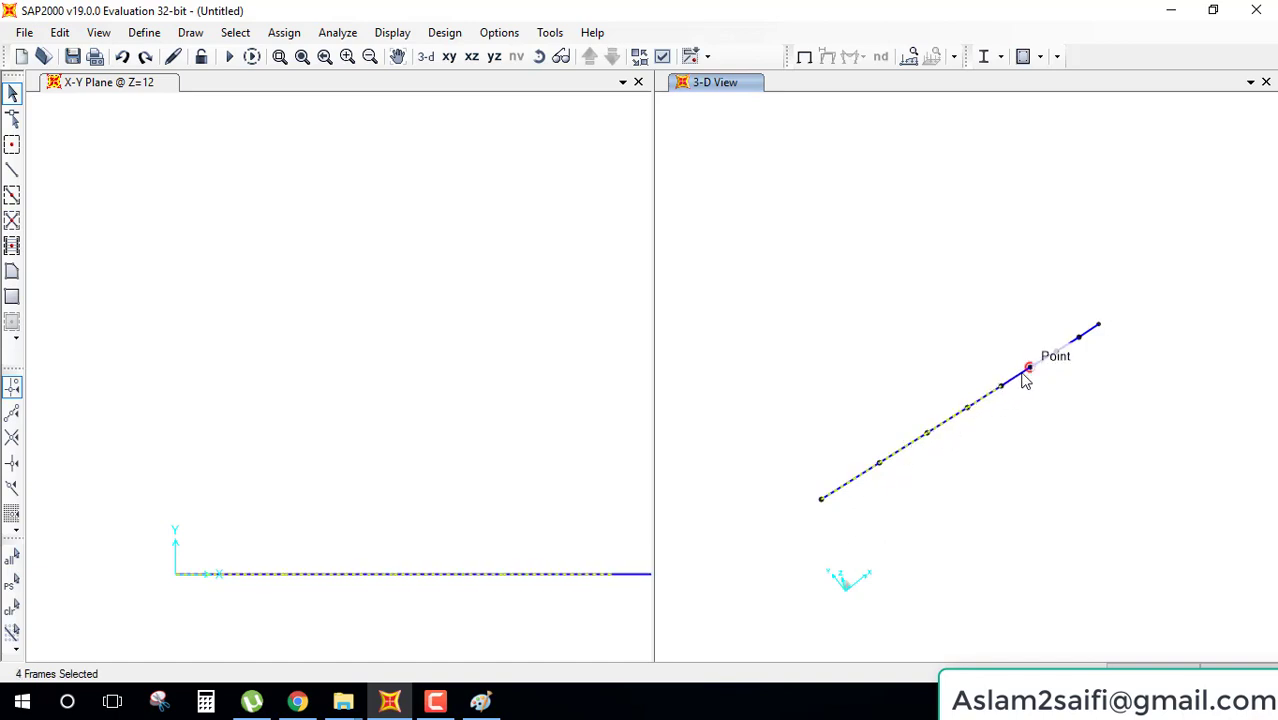
{"action": "left_click", "coordinate": [1016, 377]}
{"action": "left_click", "coordinate": [1043, 361]}
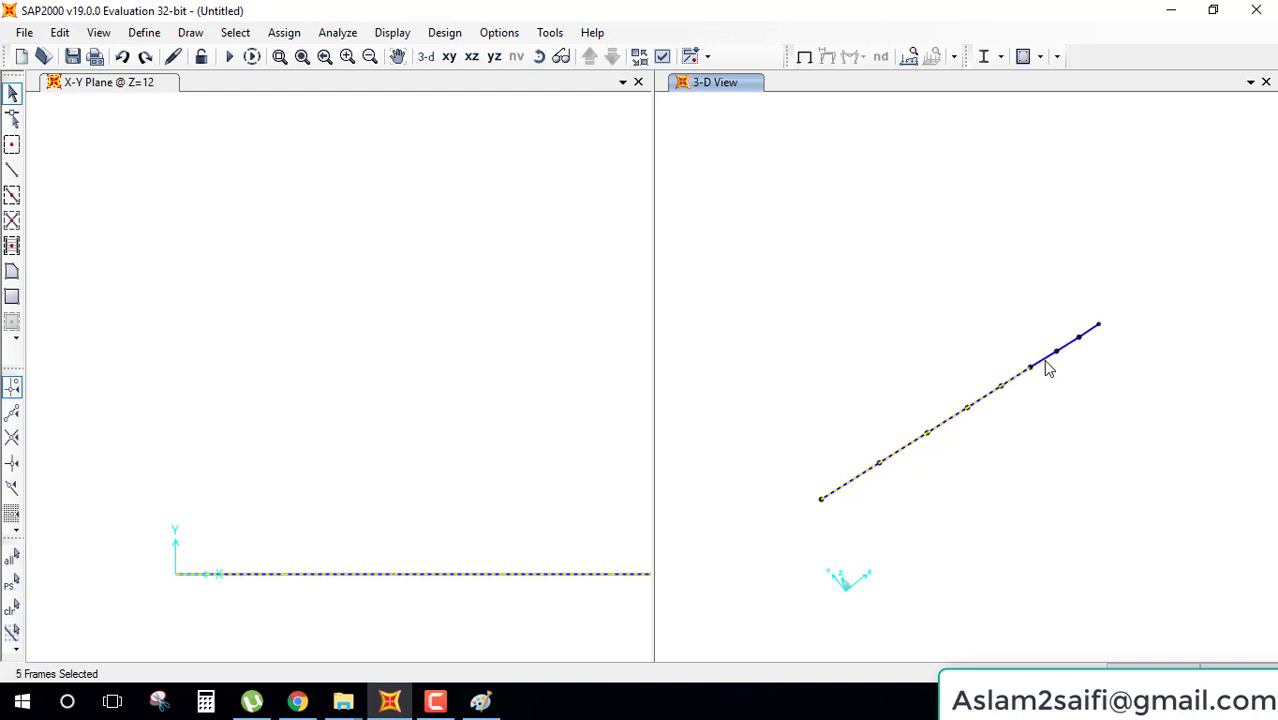
{"action": "left_click", "coordinate": [1079, 339]}
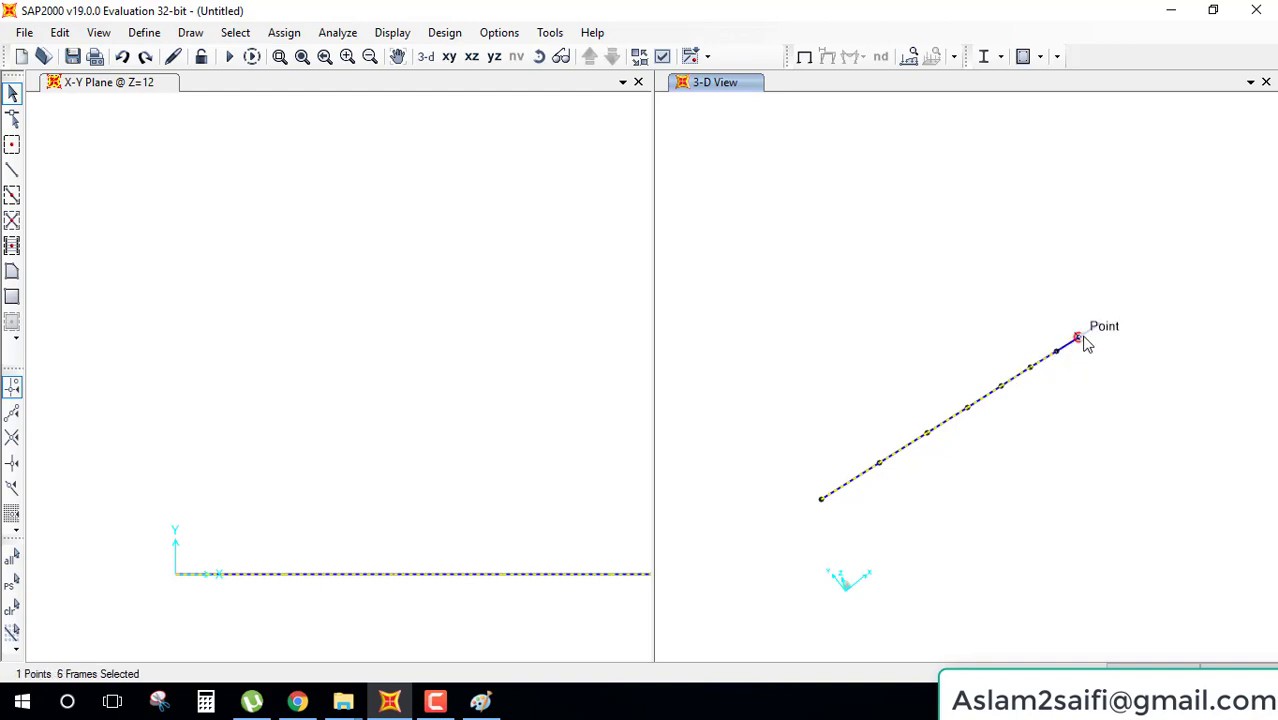
{"action": "left_click", "coordinate": [1060, 349]}
{"action": "left_click", "coordinate": [1080, 338]}
{"action": "key", "text": "ctrl+q"}
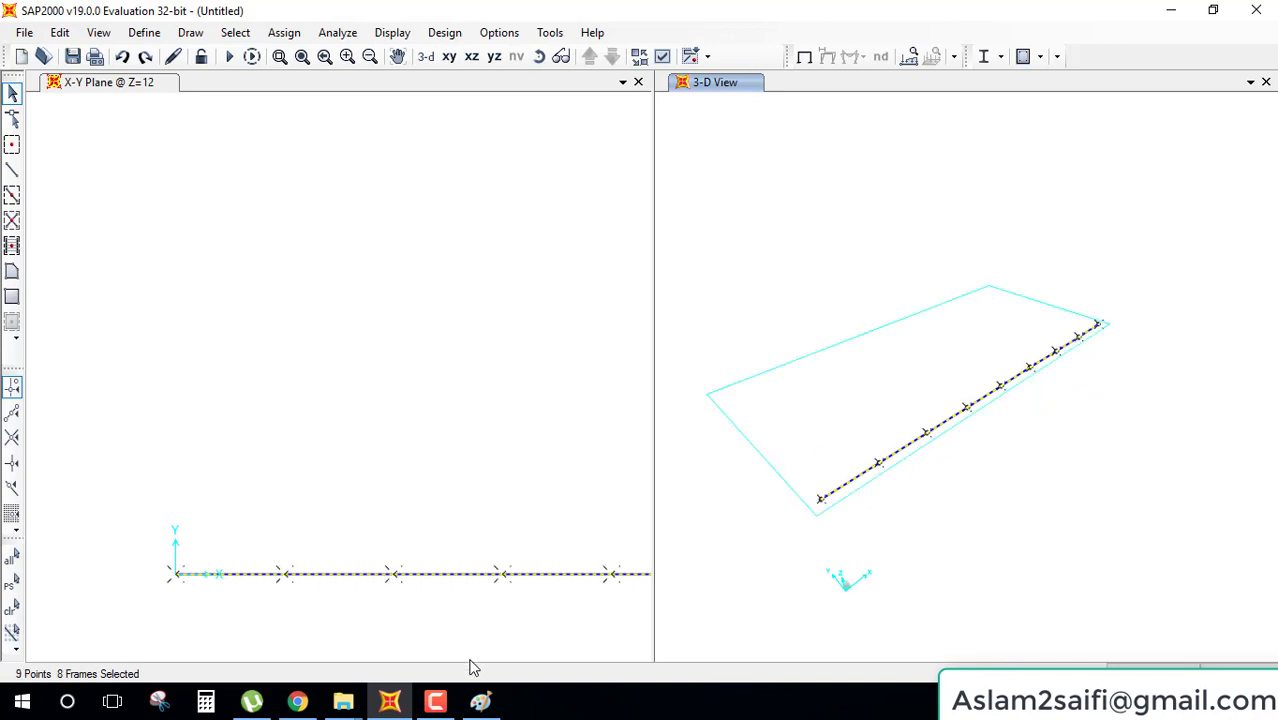
{"action": "left_click", "coordinate": [480, 701]}
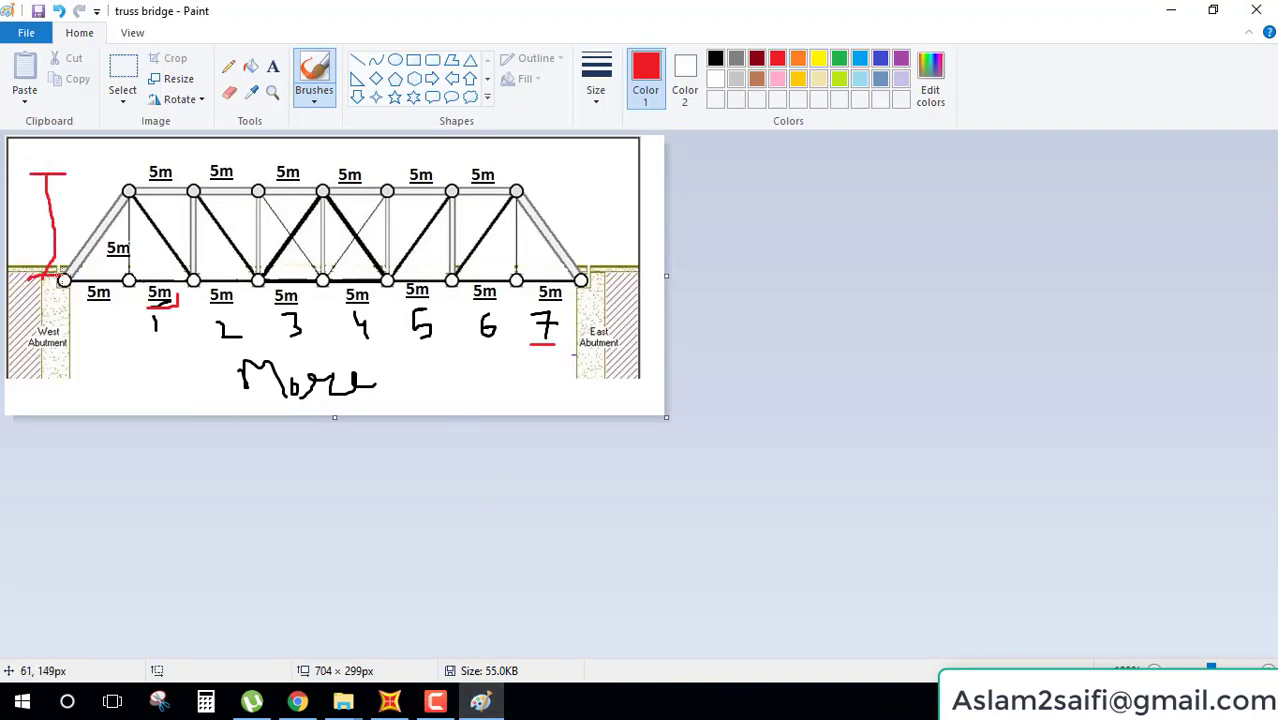
- Label the west-end red height line 5 in the Paint sketch and go back to SAP2000
{"action": "left_click_drag", "start_coordinate": [28, 212], "coordinate": [46, 207]}
{"action": "key", "text": "ctrl+z"}
{"action": "left_click", "coordinate": [395, 705]}
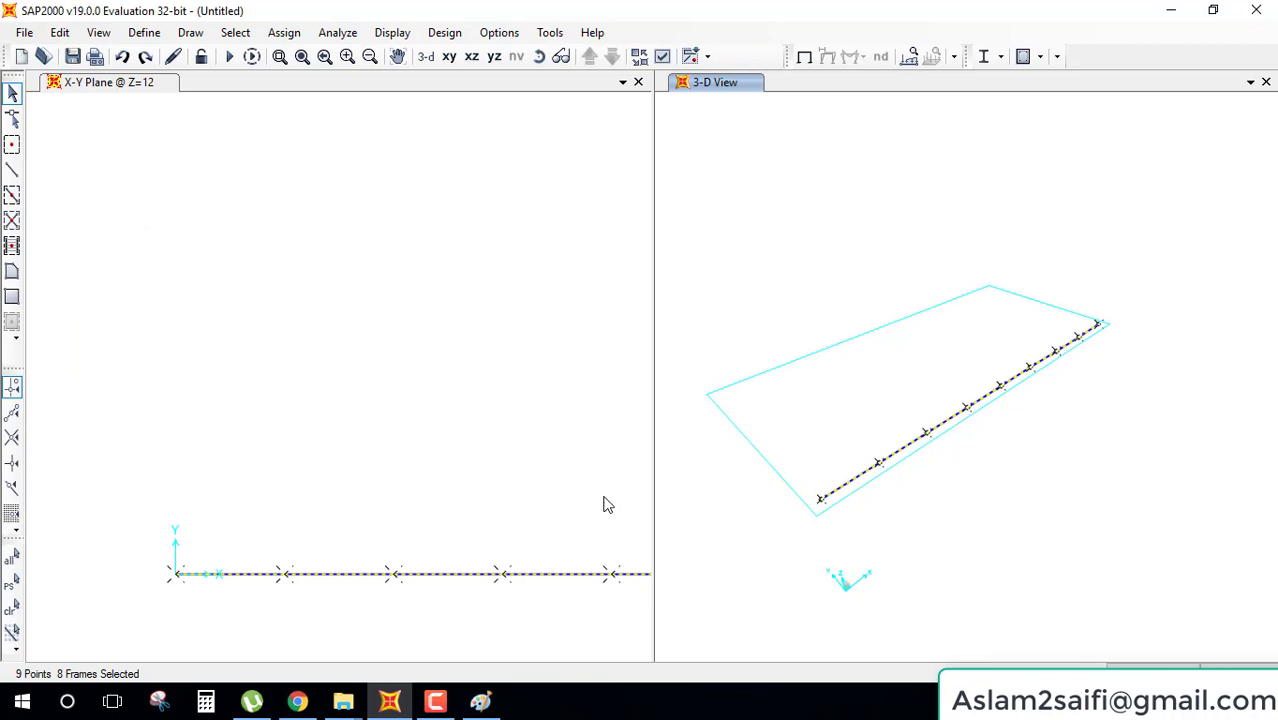
- Extrude the selected joints into lines with dx 0, dz 5 and one increment, forming 5 m vertical posts
{"action": "left_click", "coordinate": [62, 33]}
{"action": "mouse_move", "coordinate": [170, 292]}
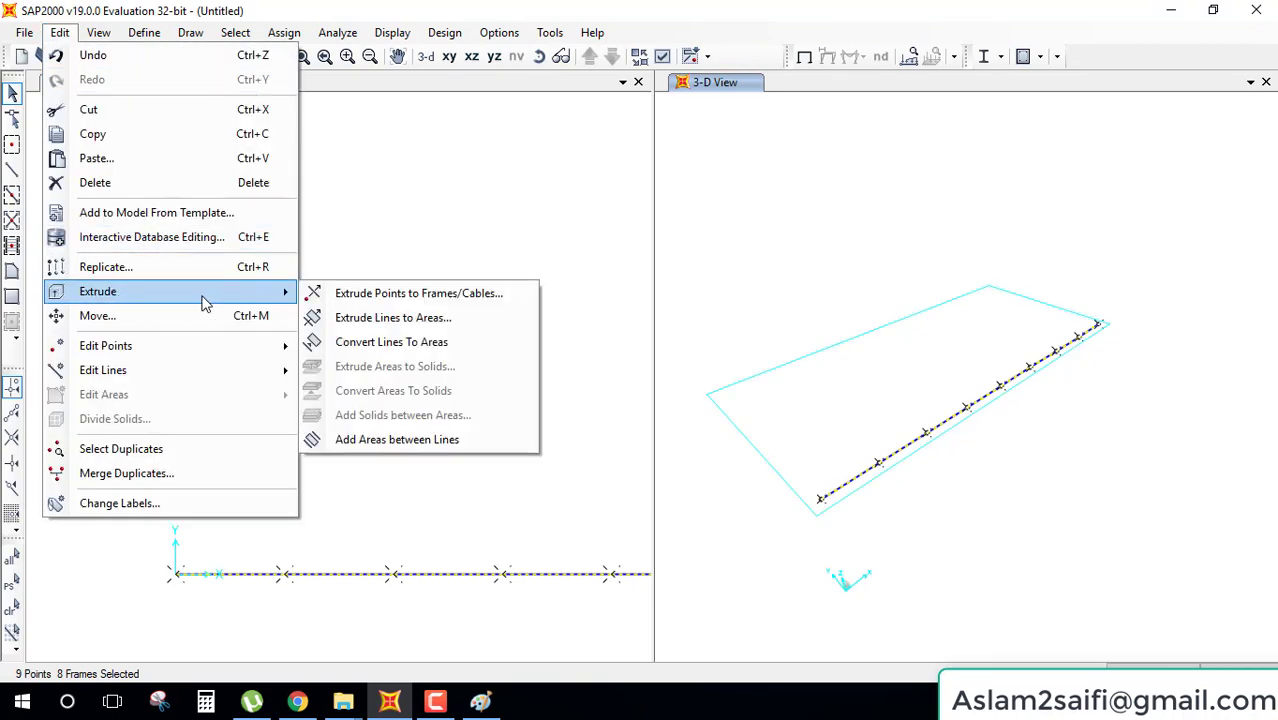
{"action": "left_click", "coordinate": [352, 300]}
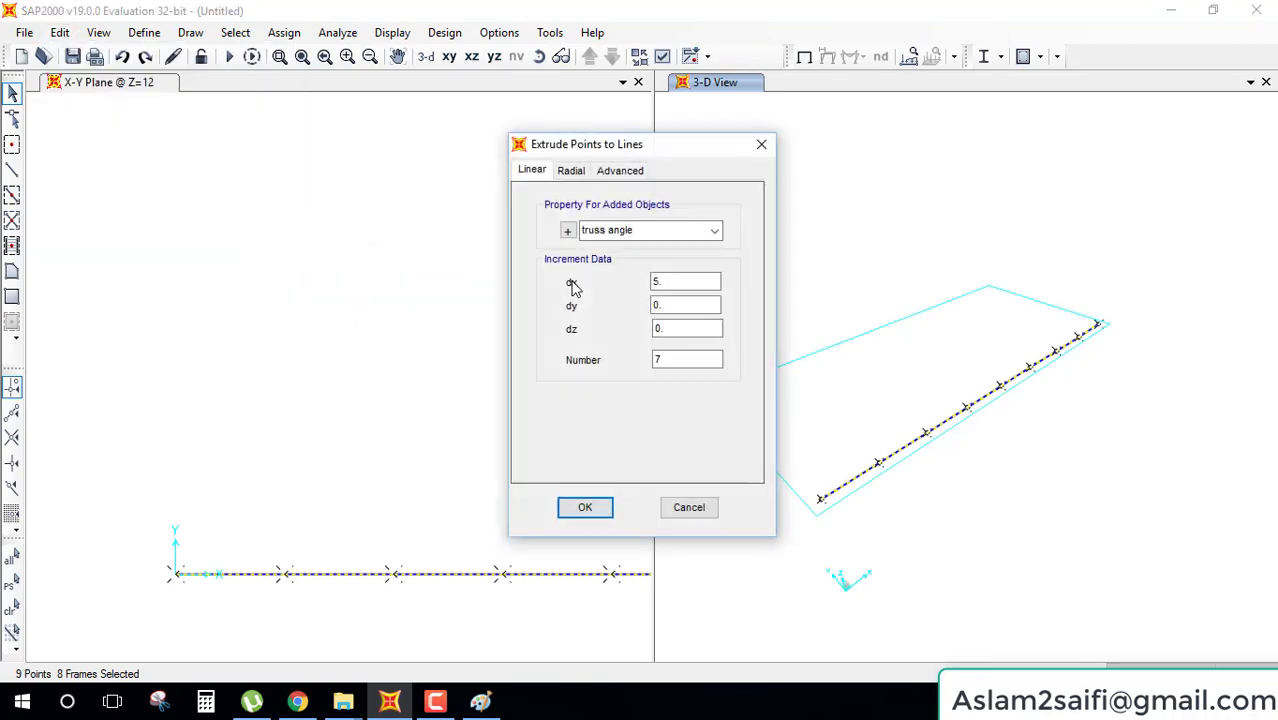
{"action": "left_click_drag", "start_coordinate": [656, 147], "coordinate": [450, 134]}
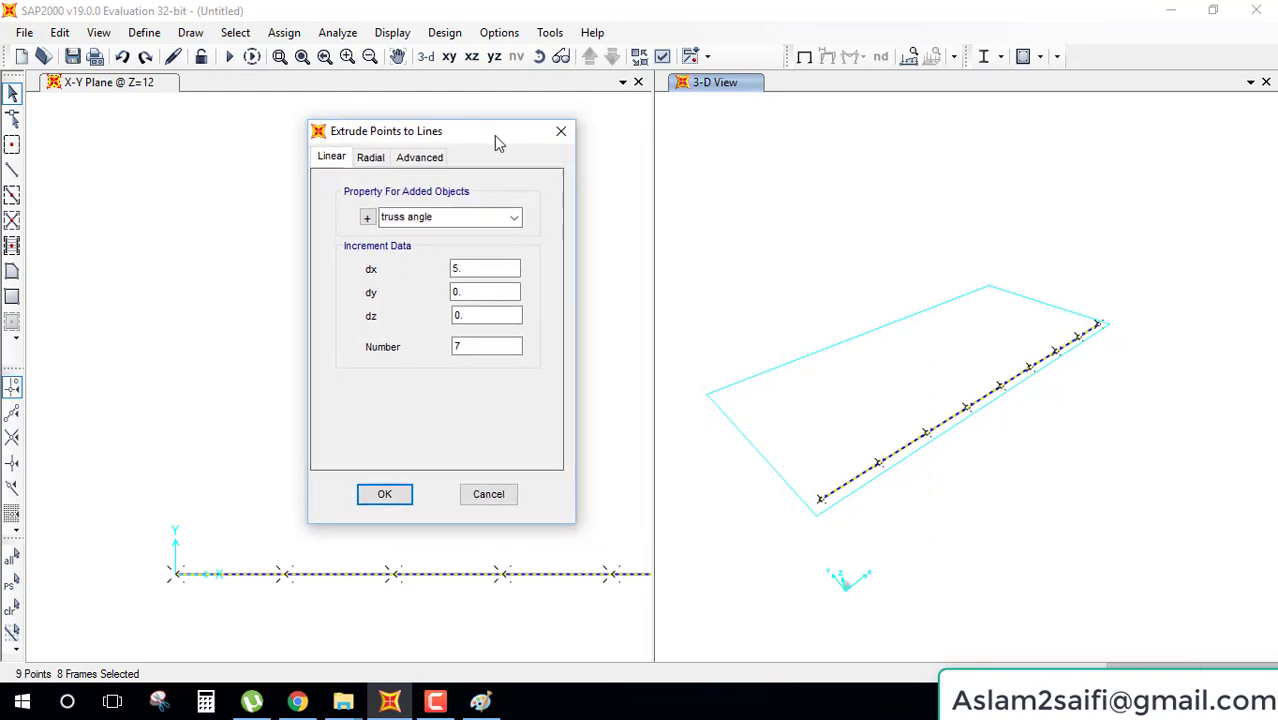
{"action": "left_click_drag", "start_coordinate": [473, 267], "coordinate": [388, 277]}
{"action": "type", "text": "0"}
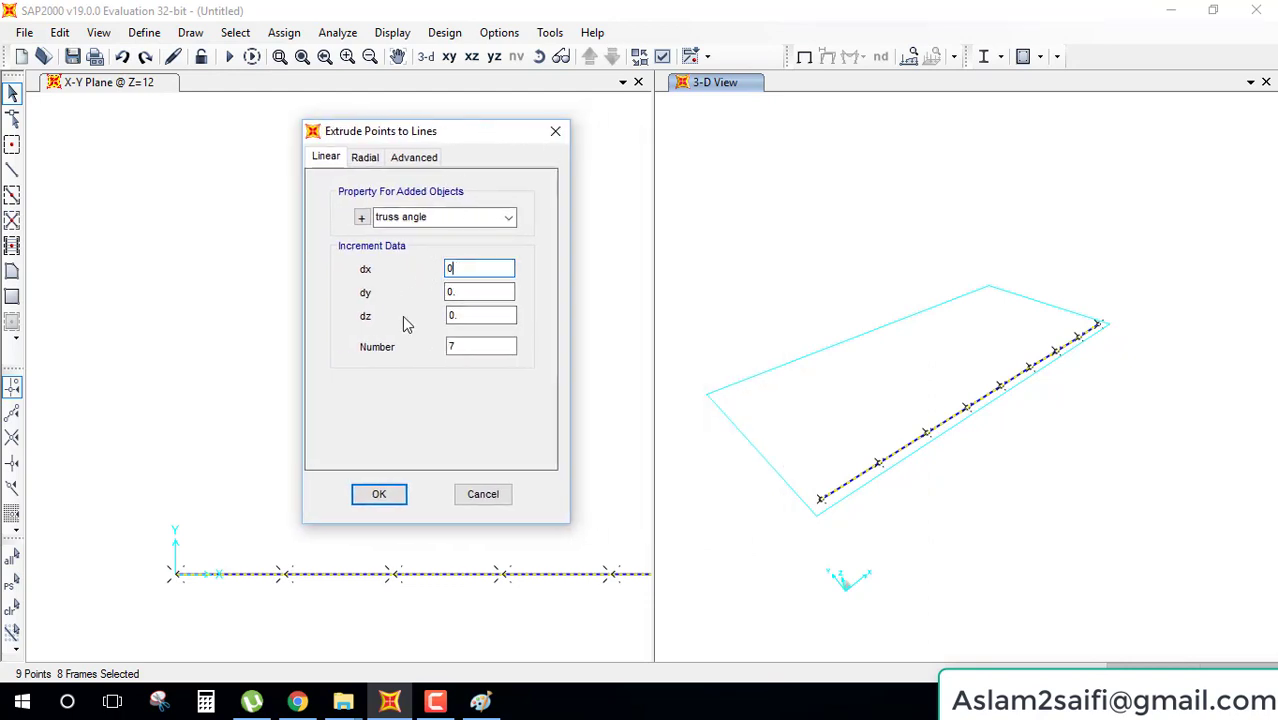
{"action": "left_click_drag", "start_coordinate": [486, 313], "coordinate": [414, 326]}
{"action": "type", "text": "5"}
{"action": "left_click_drag", "start_coordinate": [490, 351], "coordinate": [376, 349]}
{"action": "type", "text": "1"}
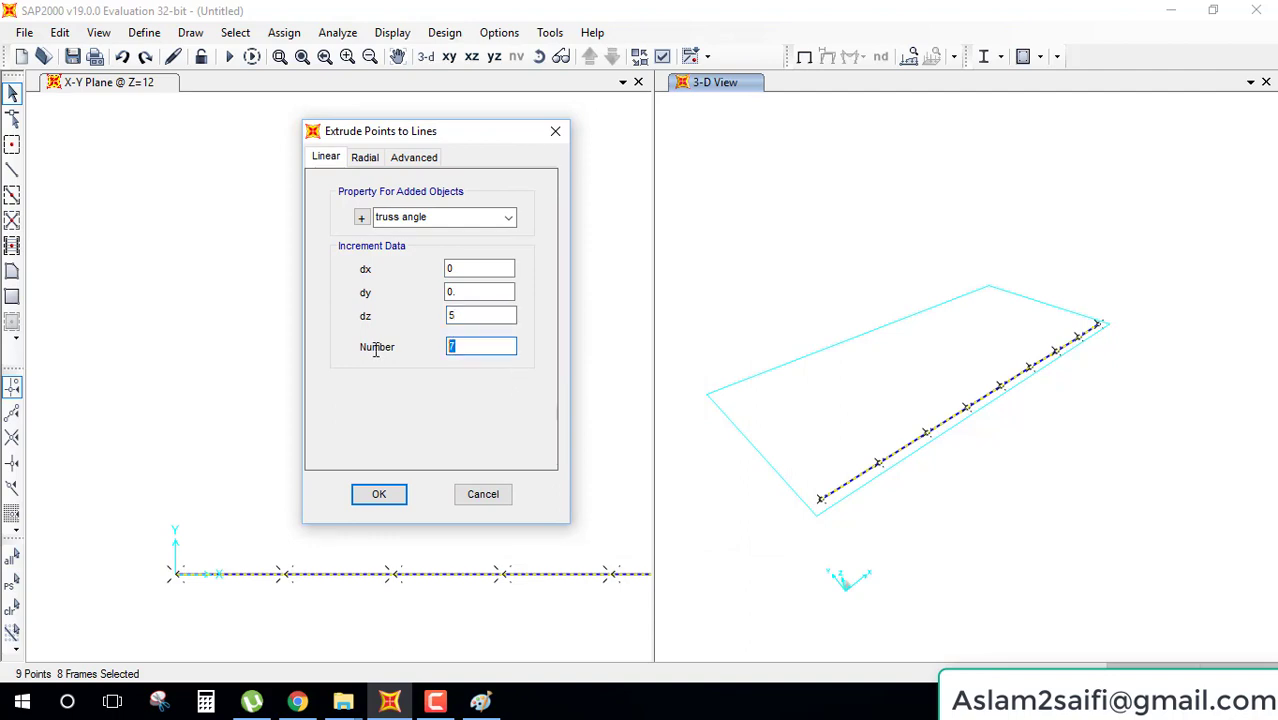
{"action": "left_click", "coordinate": [381, 496]}
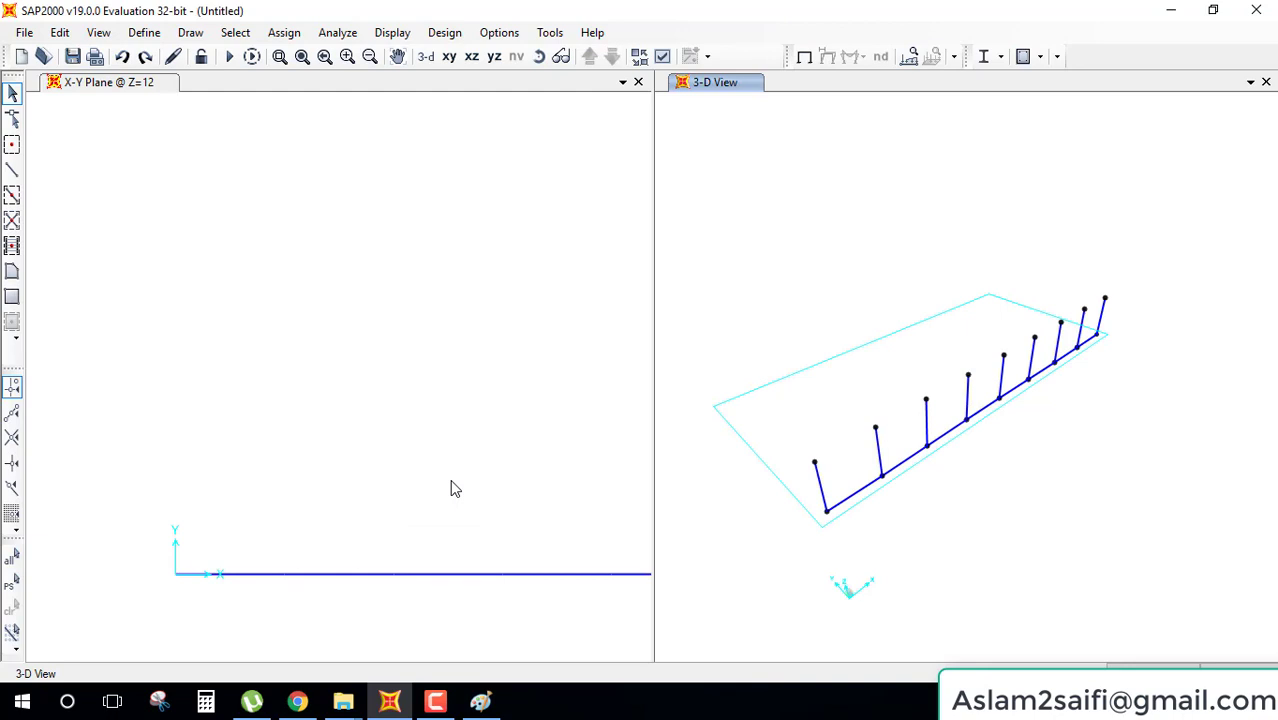
{"action": "left_click", "coordinate": [481, 701]}
- Draw the top chord as one frame run through the seven post tops
{"action": "left_click", "coordinate": [482, 701]}
{"action": "left_click", "coordinate": [12, 170]}
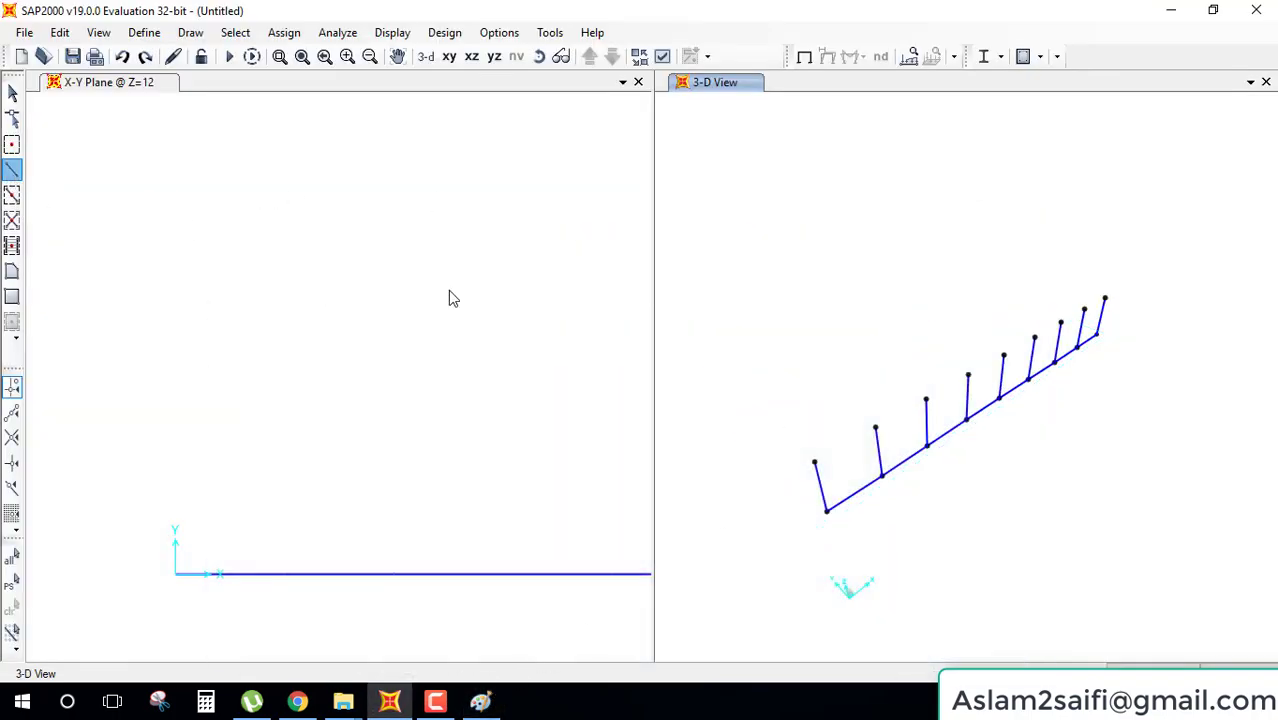
{"action": "left_click", "coordinate": [874, 428]}
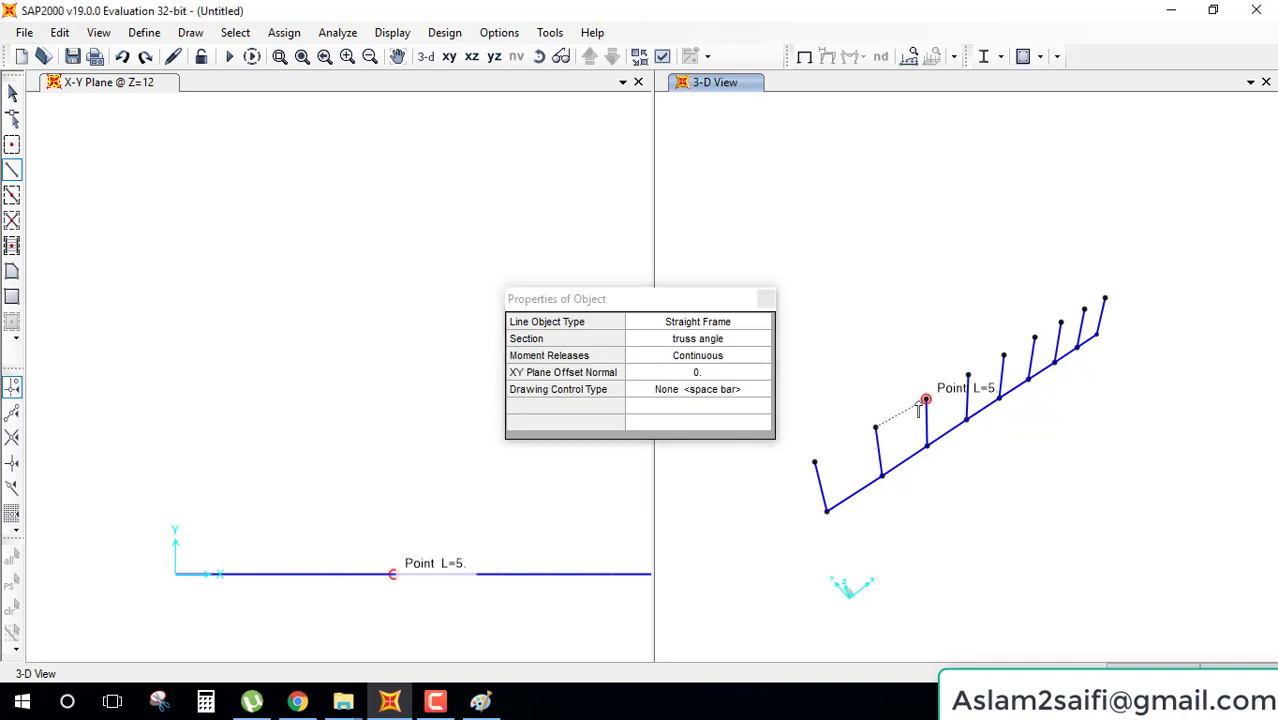
{"action": "left_click", "coordinate": [926, 400]}
{"action": "left_click", "coordinate": [967, 375]}
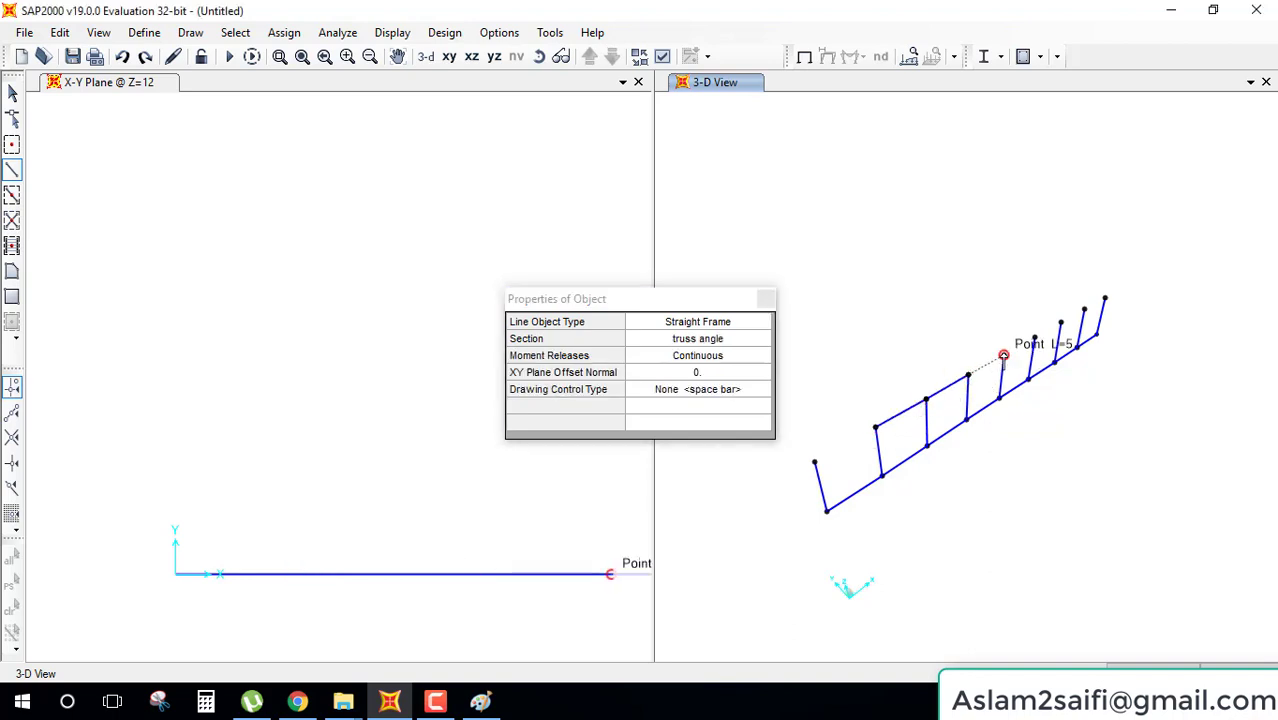
{"action": "left_click", "coordinate": [1003, 355]}
{"action": "left_click", "coordinate": [1034, 338]}
{"action": "left_click", "coordinate": [1061, 322]}
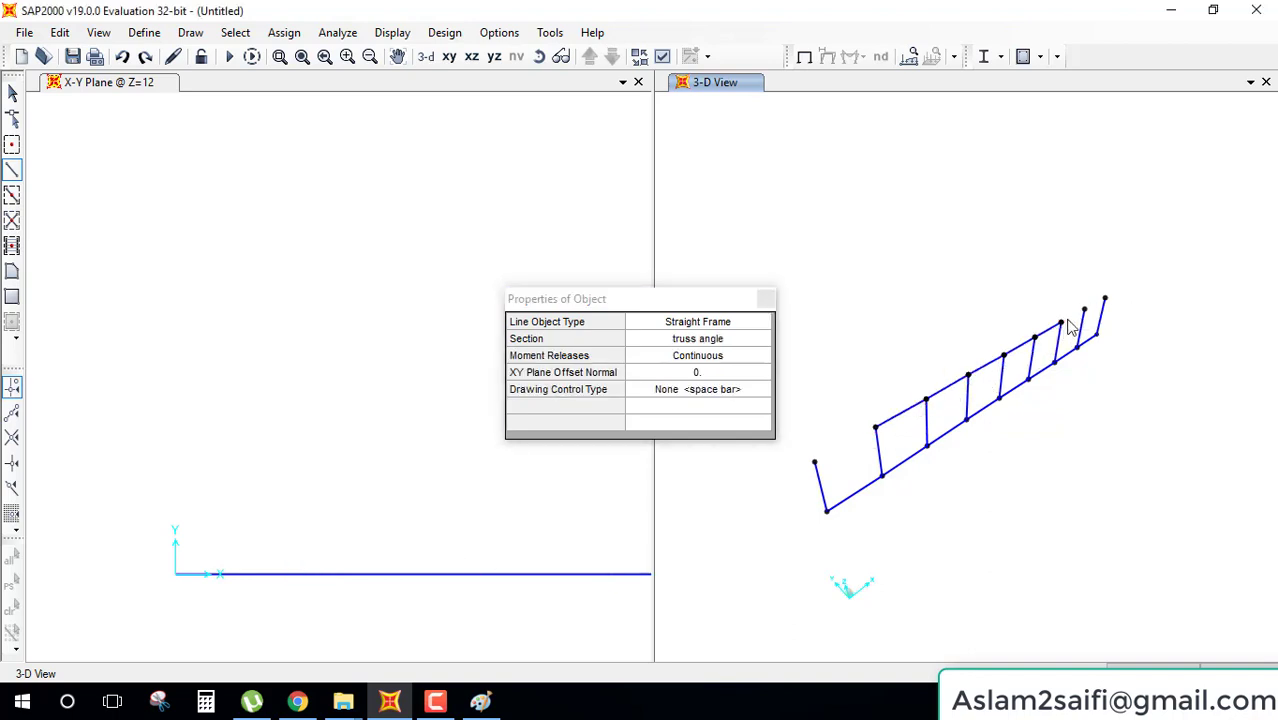
{"action": "left_click", "coordinate": [1082, 312]}
{"action": "key", "text": "Escape"}
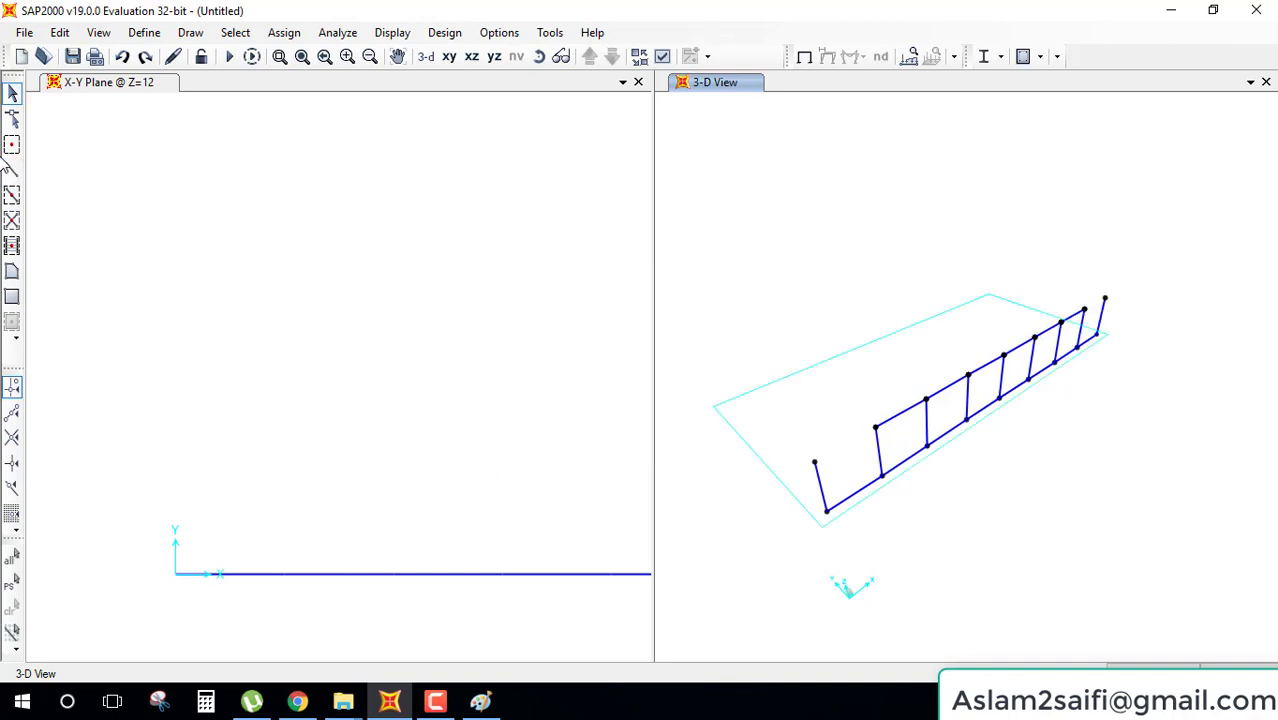
- Draw the 7.07 m left end diagonal from the support to the first post top, then select the stray right-end post
{"action": "left_click", "coordinate": [12, 169]}
{"action": "left_click", "coordinate": [828, 509]}
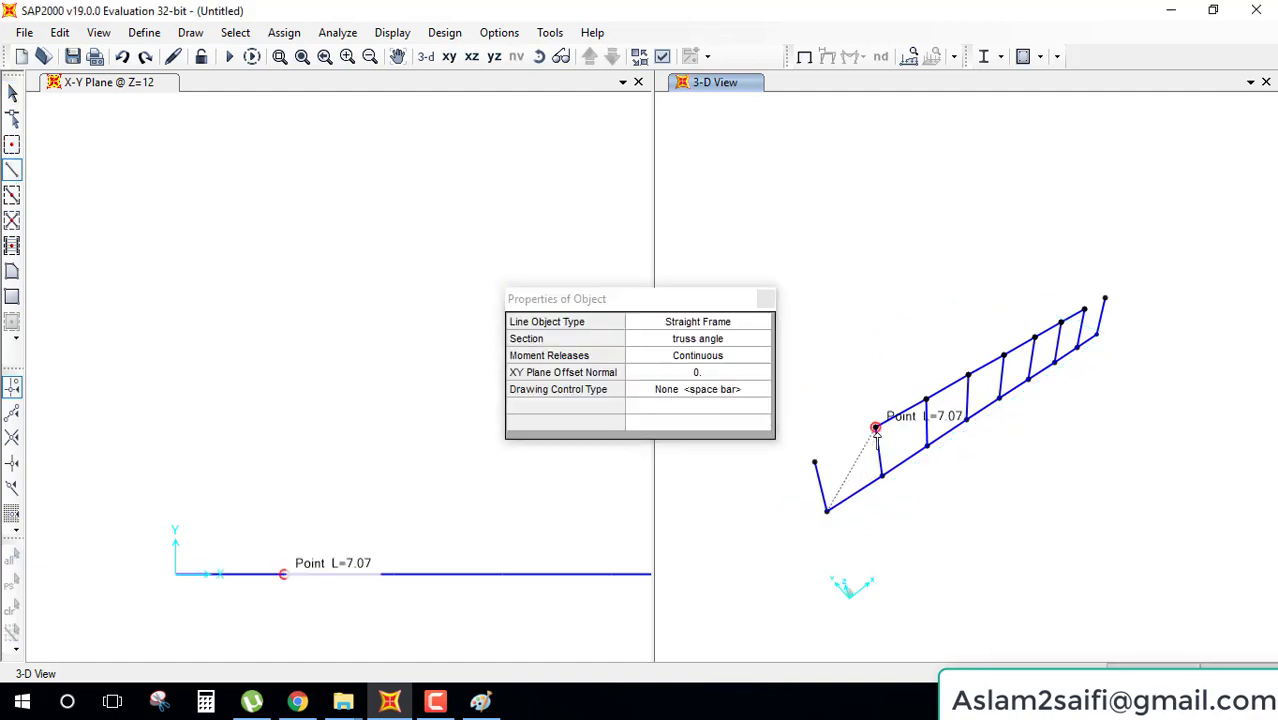
{"action": "left_click", "coordinate": [876, 427]}
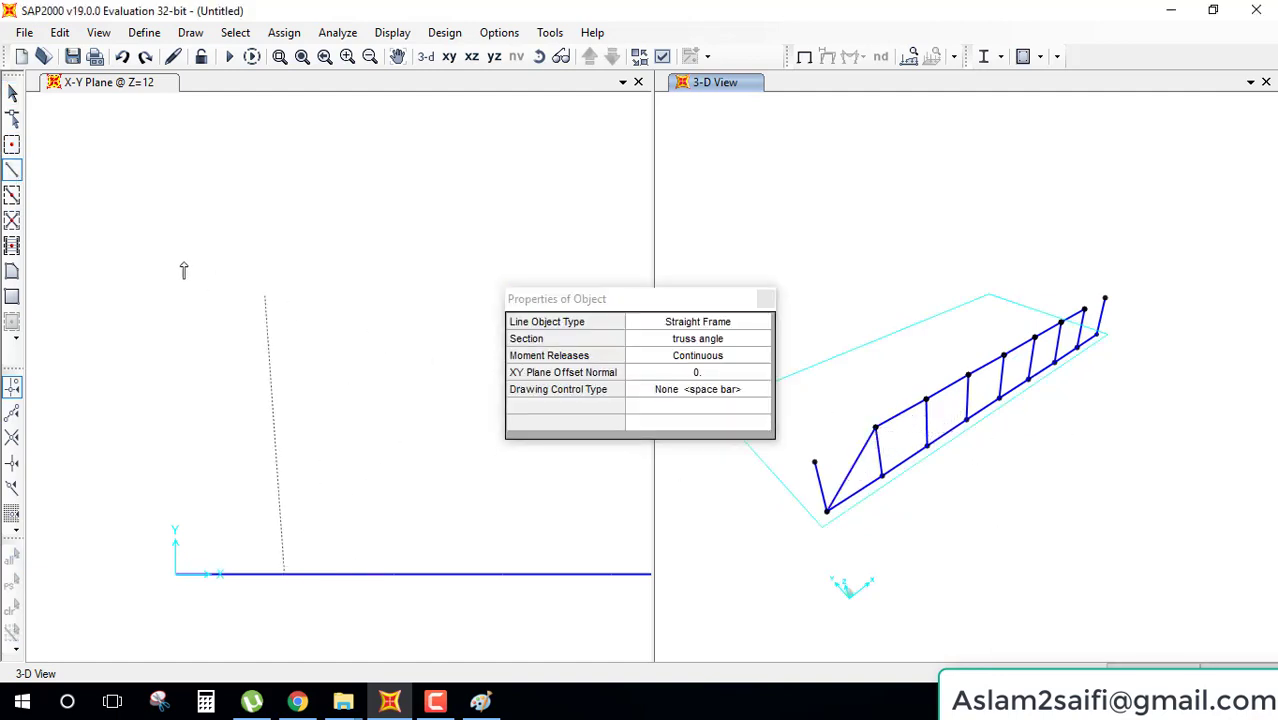
{"action": "left_click", "coordinate": [12, 169]}
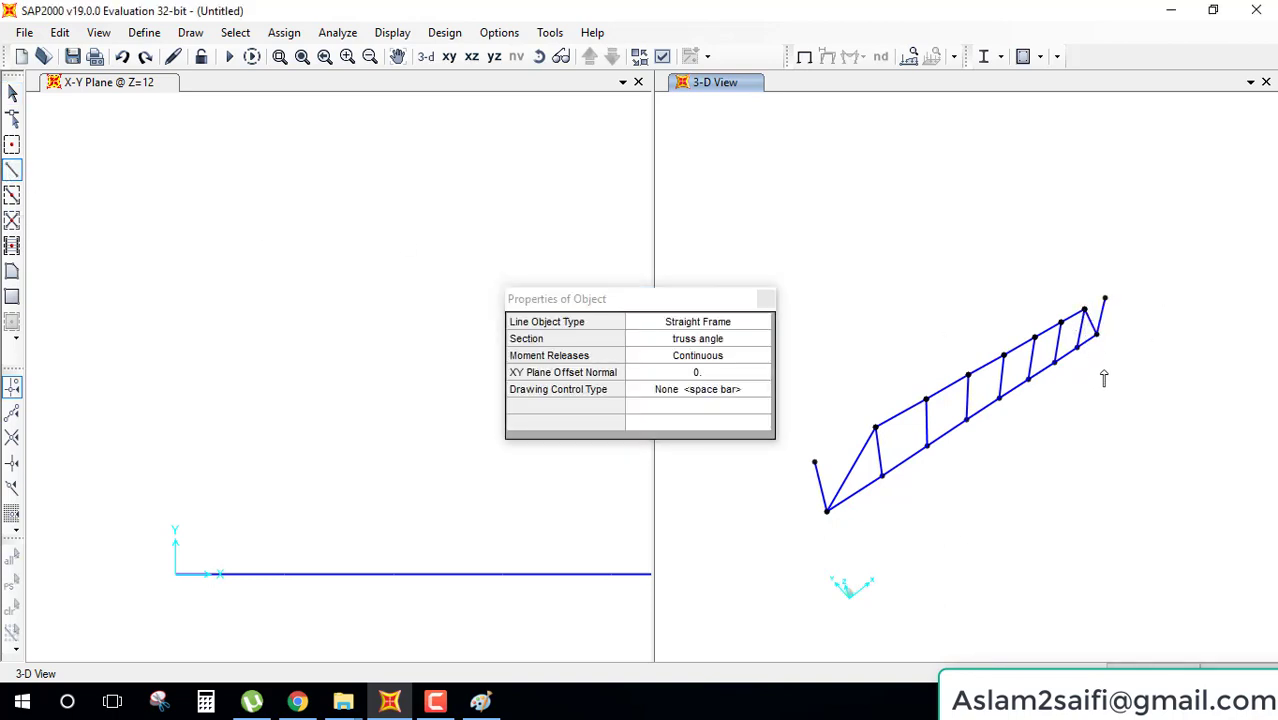
{"action": "key", "text": "Escape"}
{"action": "left_click", "coordinate": [1101, 318]}
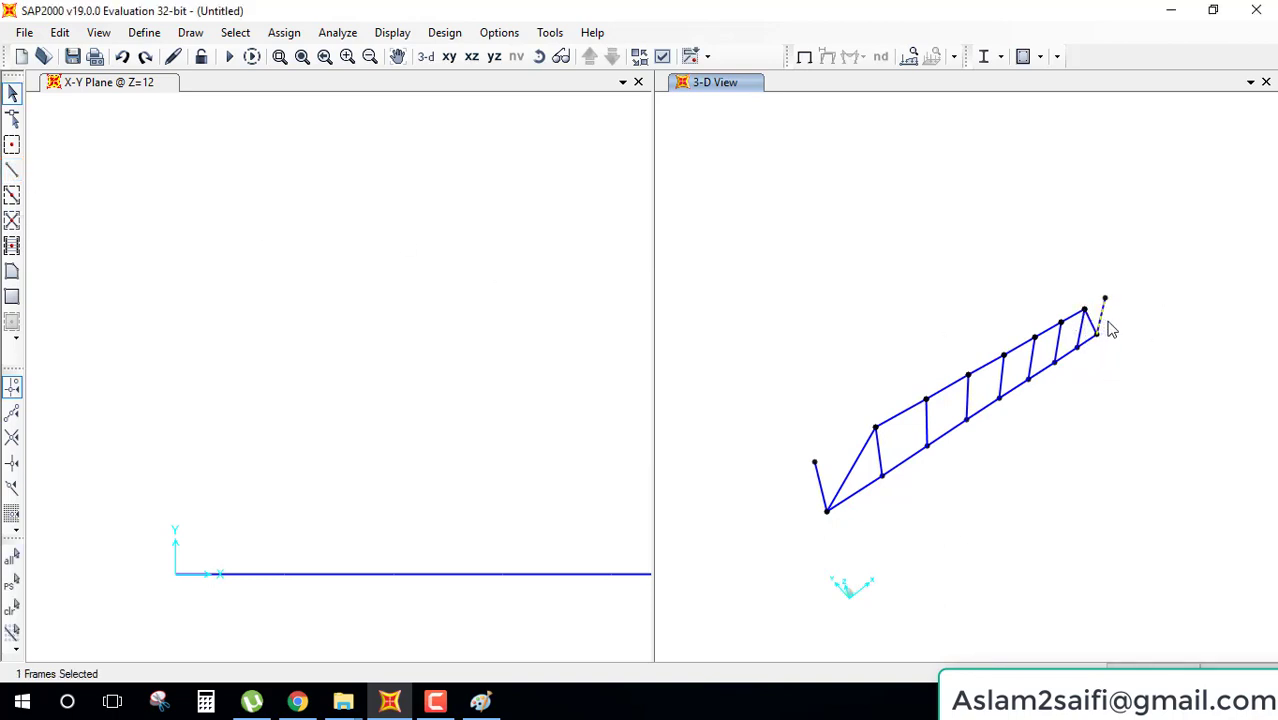
- Delete the leftover posts at both truss ends and check the X-Z elevation
{"action": "key", "text": "Delete"}
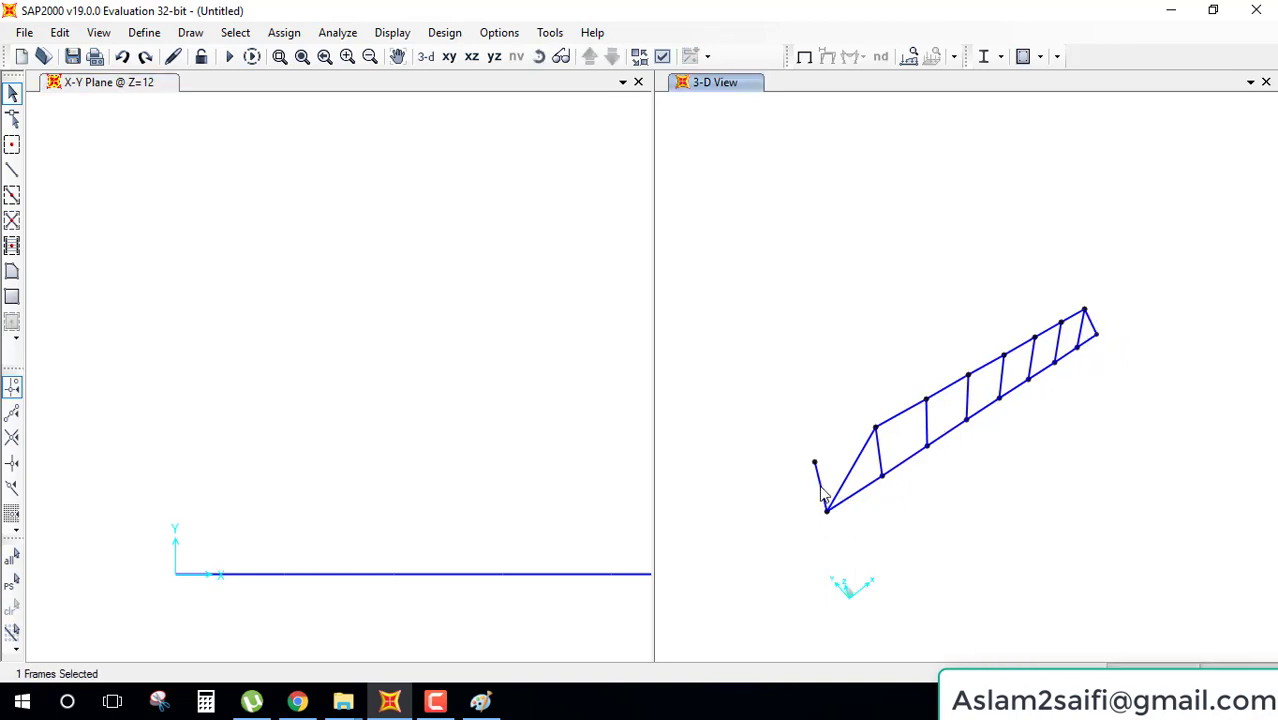
{"action": "key", "text": "Delete"}
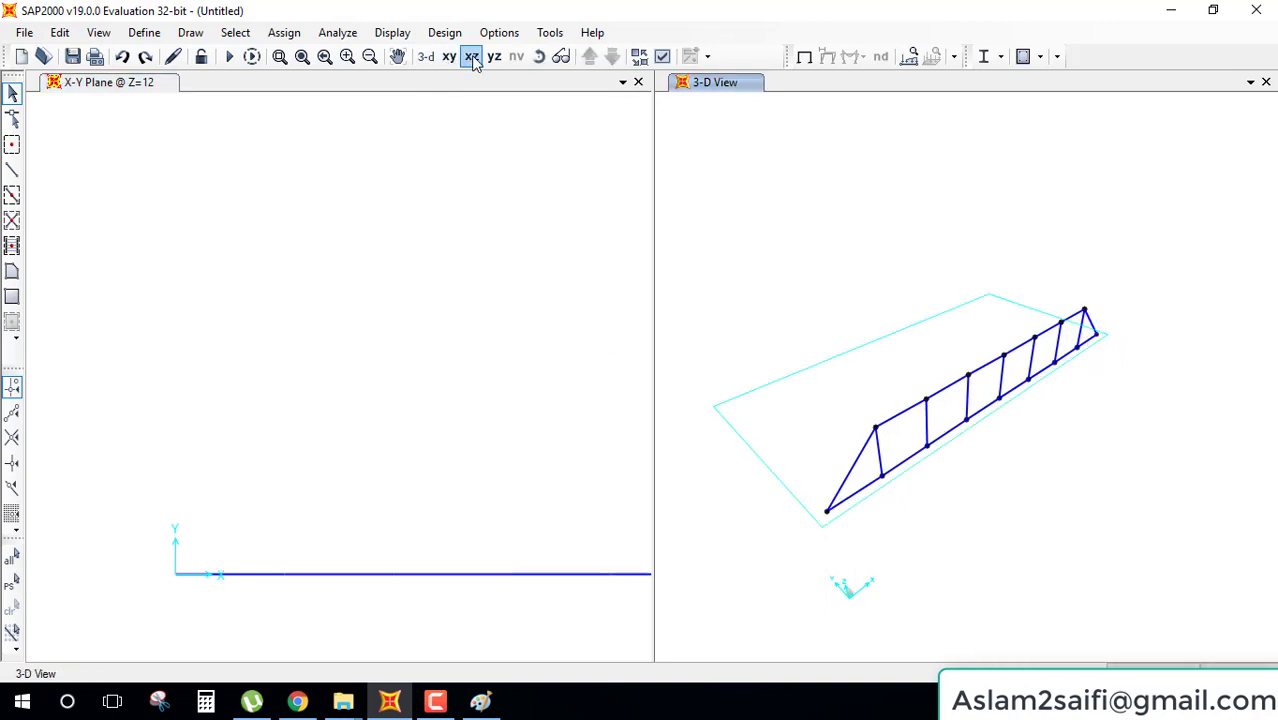
{"action": "left_click", "coordinate": [471, 57]}
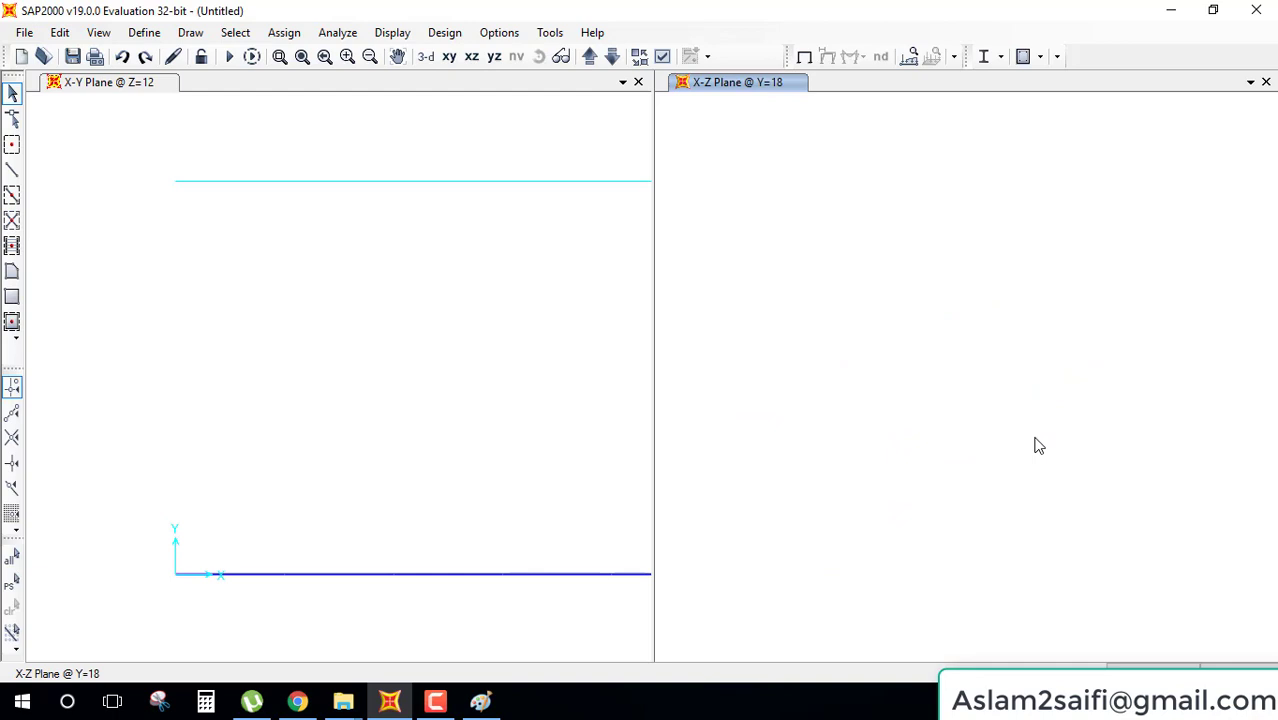
{"action": "left_click", "coordinate": [426, 57]}
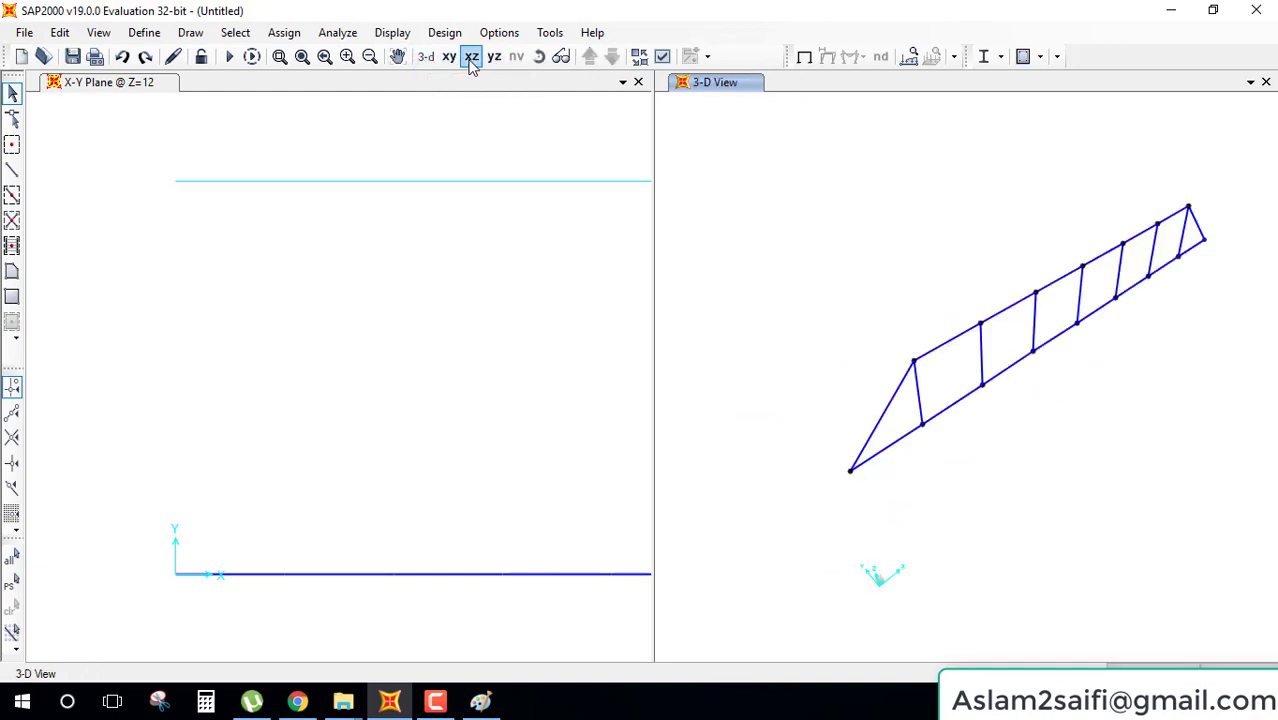
{"action": "left_click", "coordinate": [471, 60]}
- Return to the 3-D view, hide the grid lines with F7, and bring up the sketch
{"action": "left_click", "coordinate": [428, 58]}
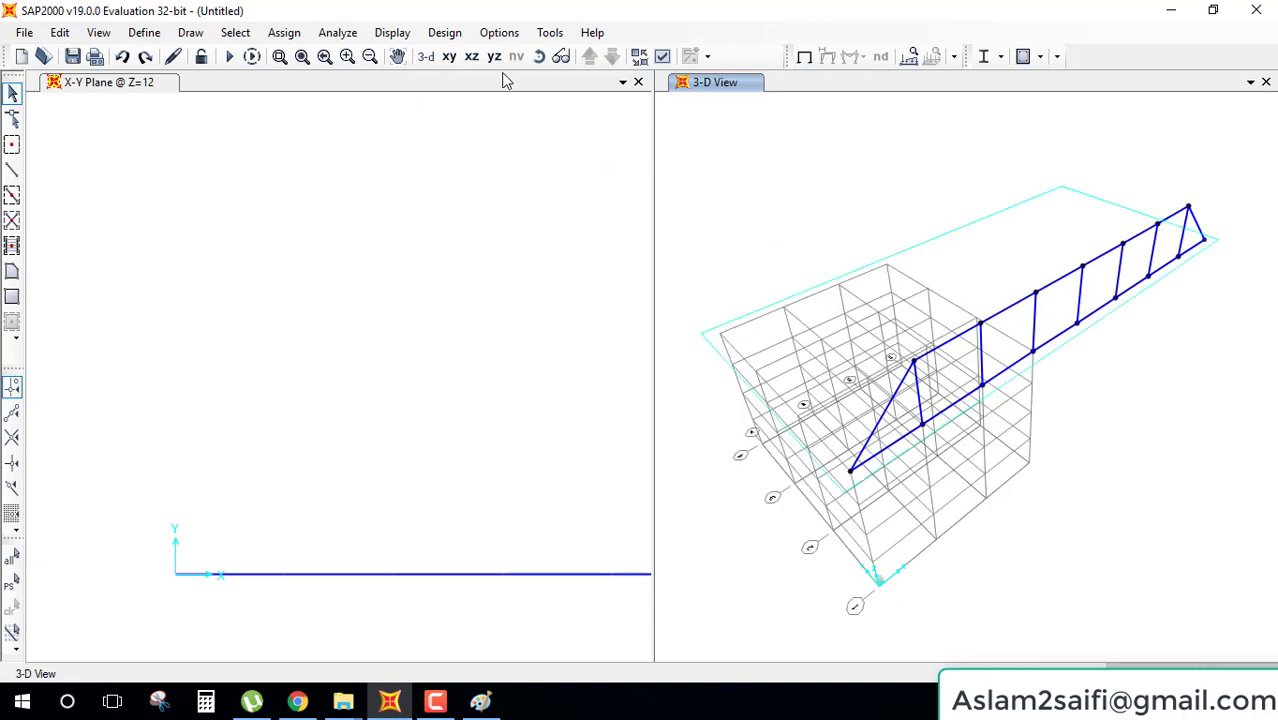
{"action": "left_click", "coordinate": [471, 57]}
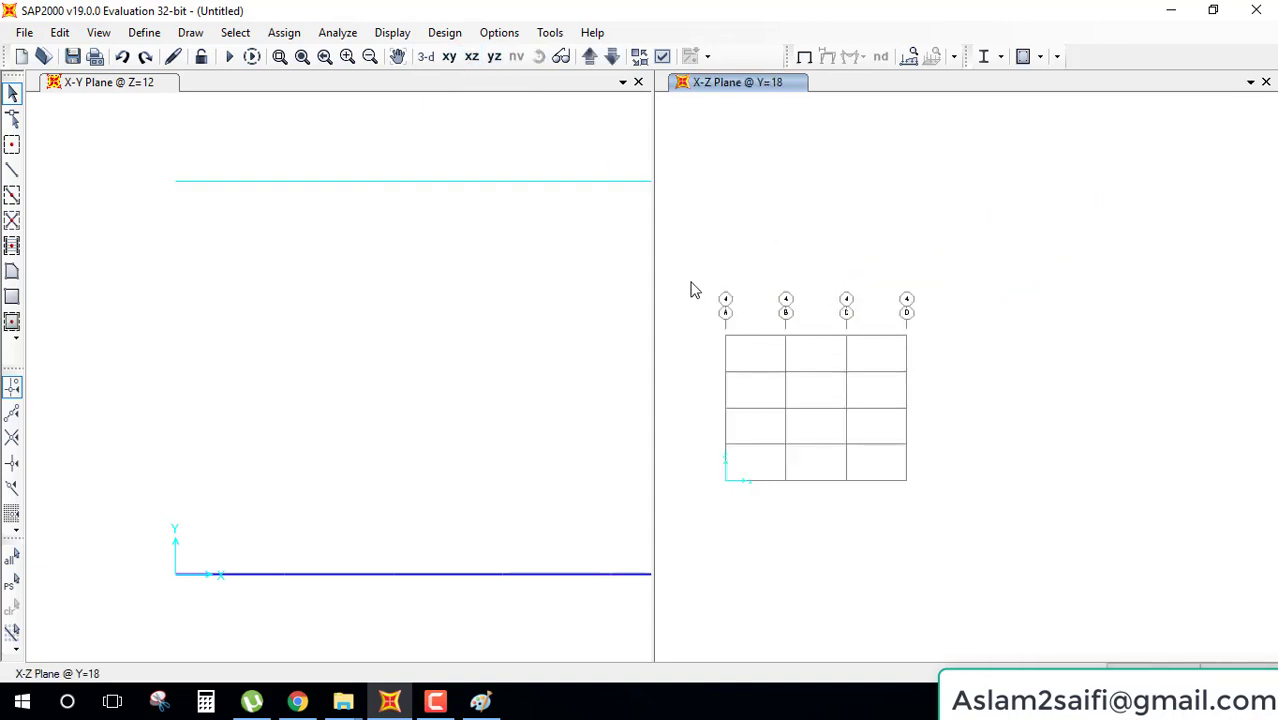
{"action": "left_click", "coordinate": [428, 57]}
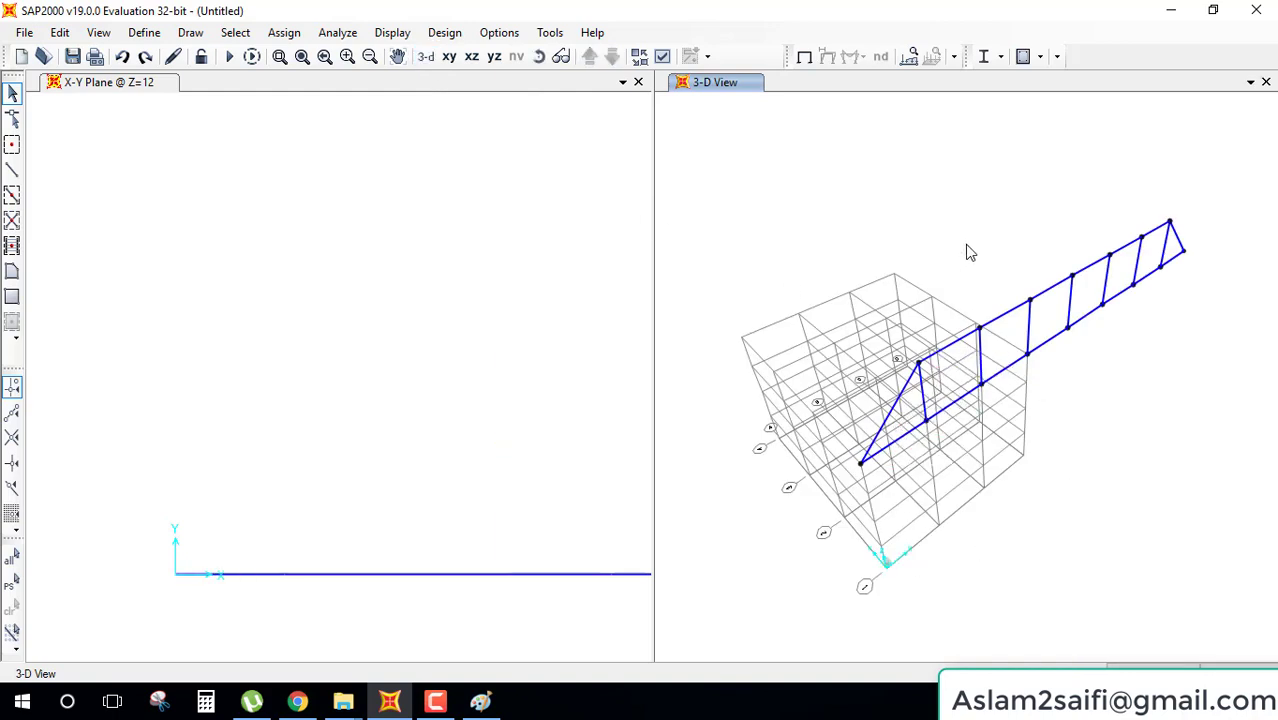
{"action": "key", "text": "F7"}
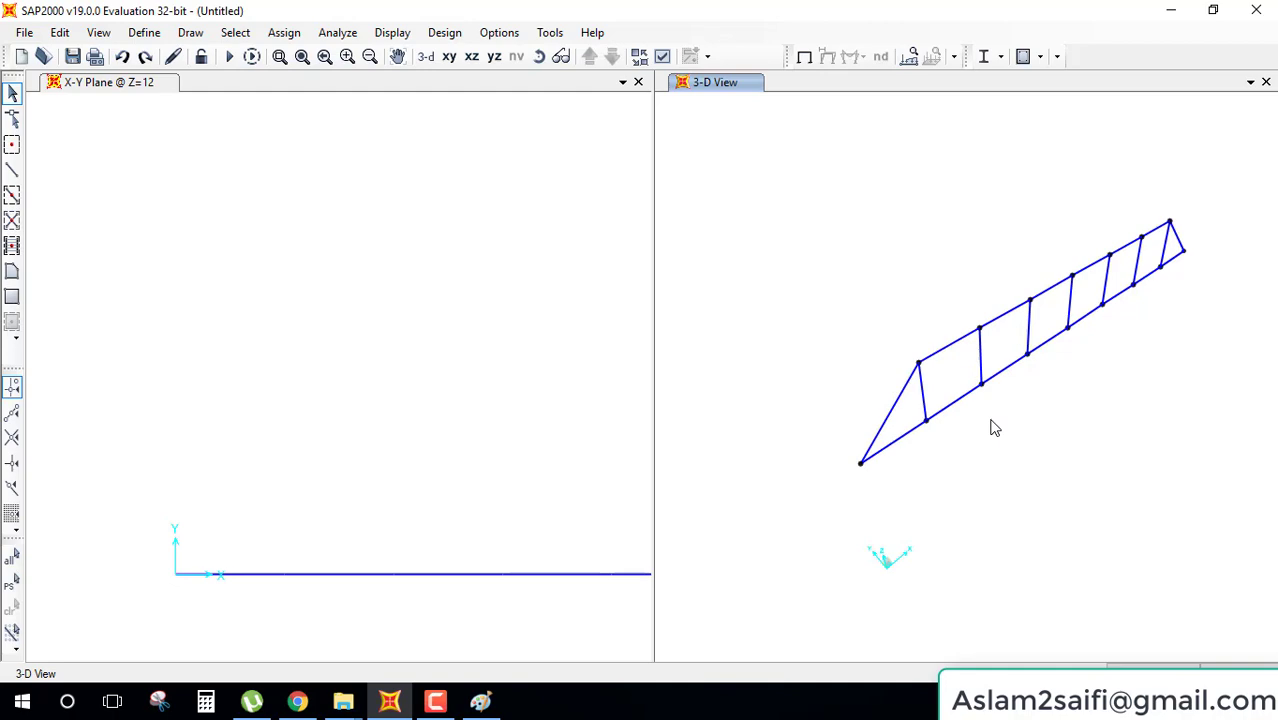
{"action": "left_click", "coordinate": [481, 701]}
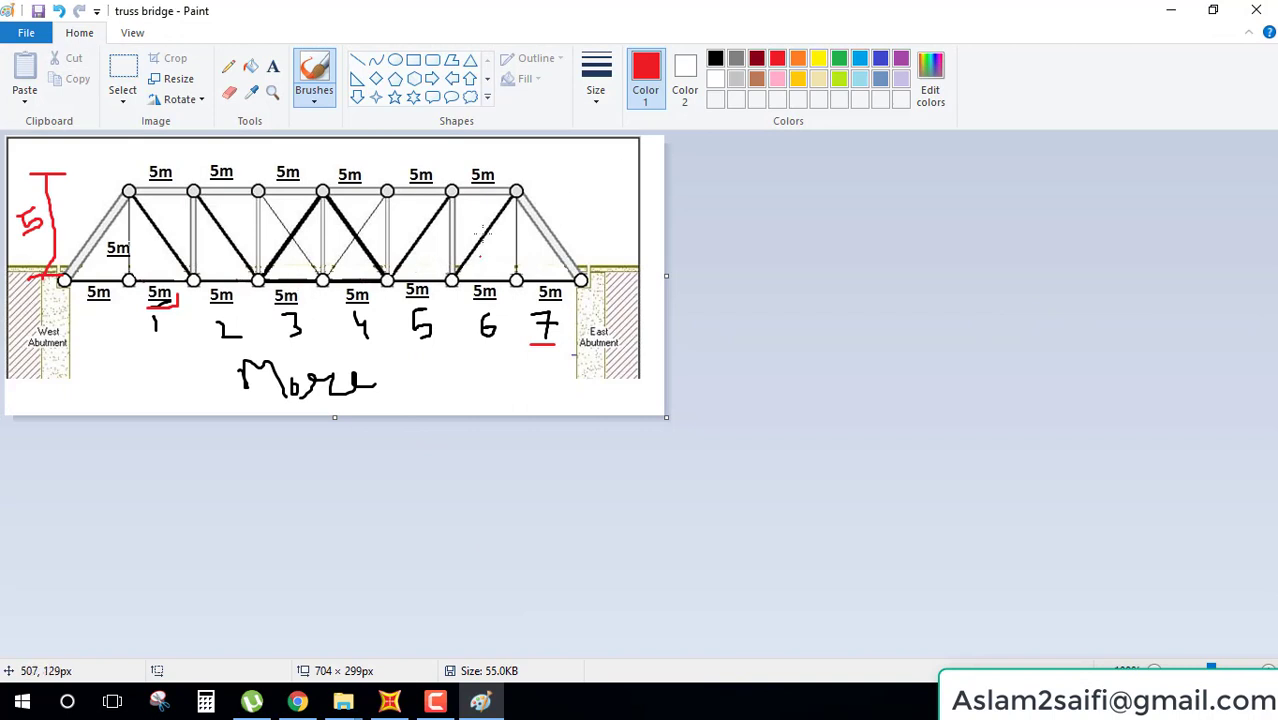
- Tick the diagonal panels between nodes 6–7 and nodes 2–3 in red
{"action": "left_click_drag", "start_coordinate": [481, 243], "coordinate": [508, 236]}
{"action": "left_click_drag", "start_coordinate": [213, 250], "coordinate": [299, 242]}
- Draw diagonals from top-chord joints down to bottom joints in the first two right-hand panels
{"action": "left_click", "coordinate": [389, 701]}
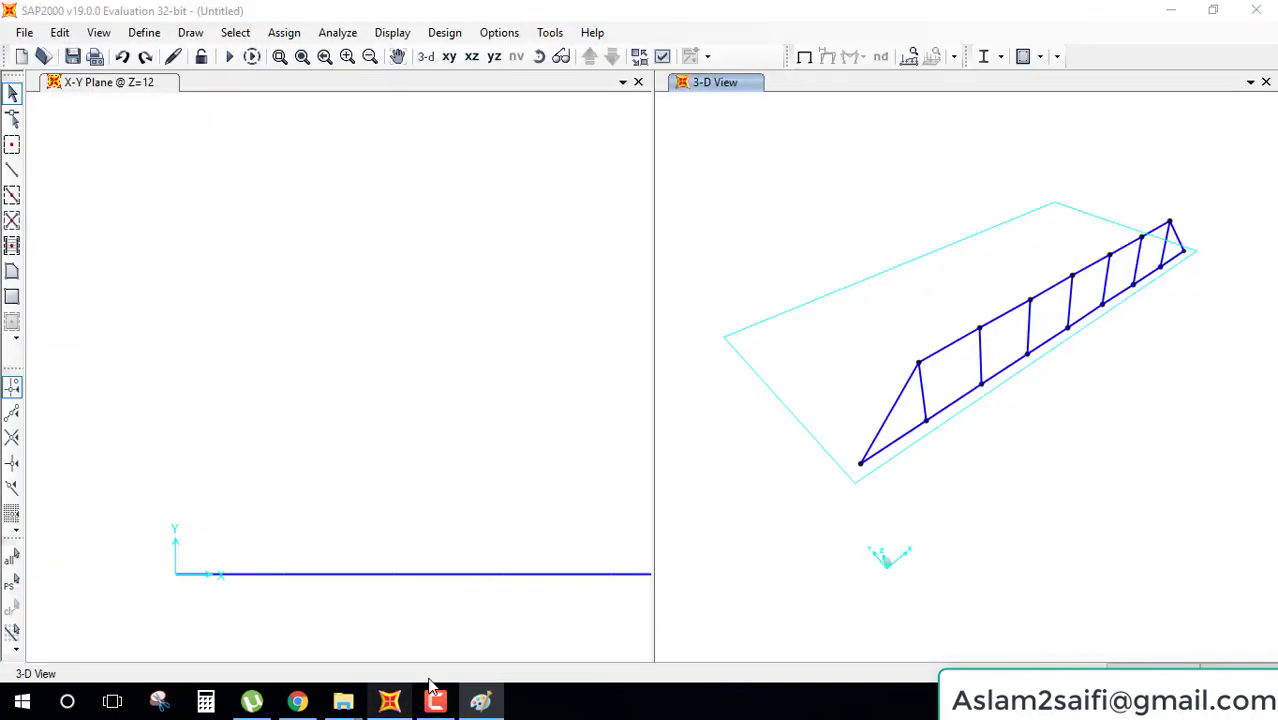
{"action": "left_click", "coordinate": [13, 170]}
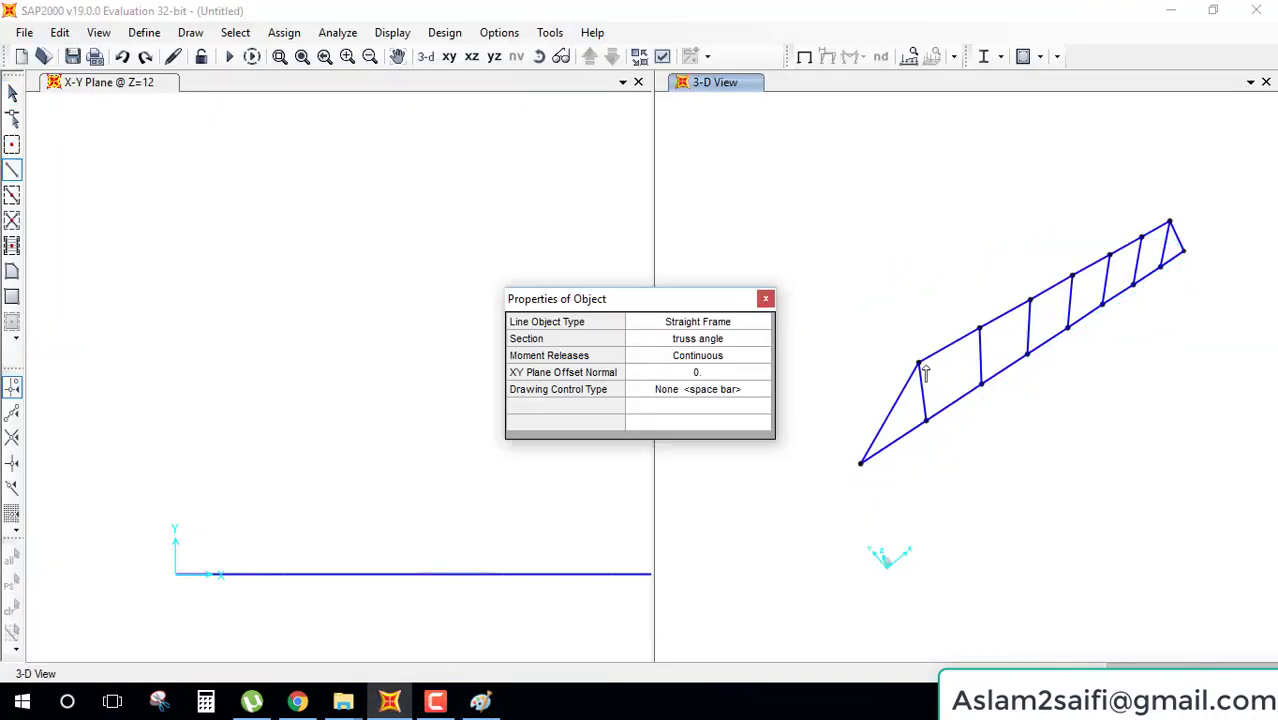
{"action": "key", "text": "alt+Tab"}
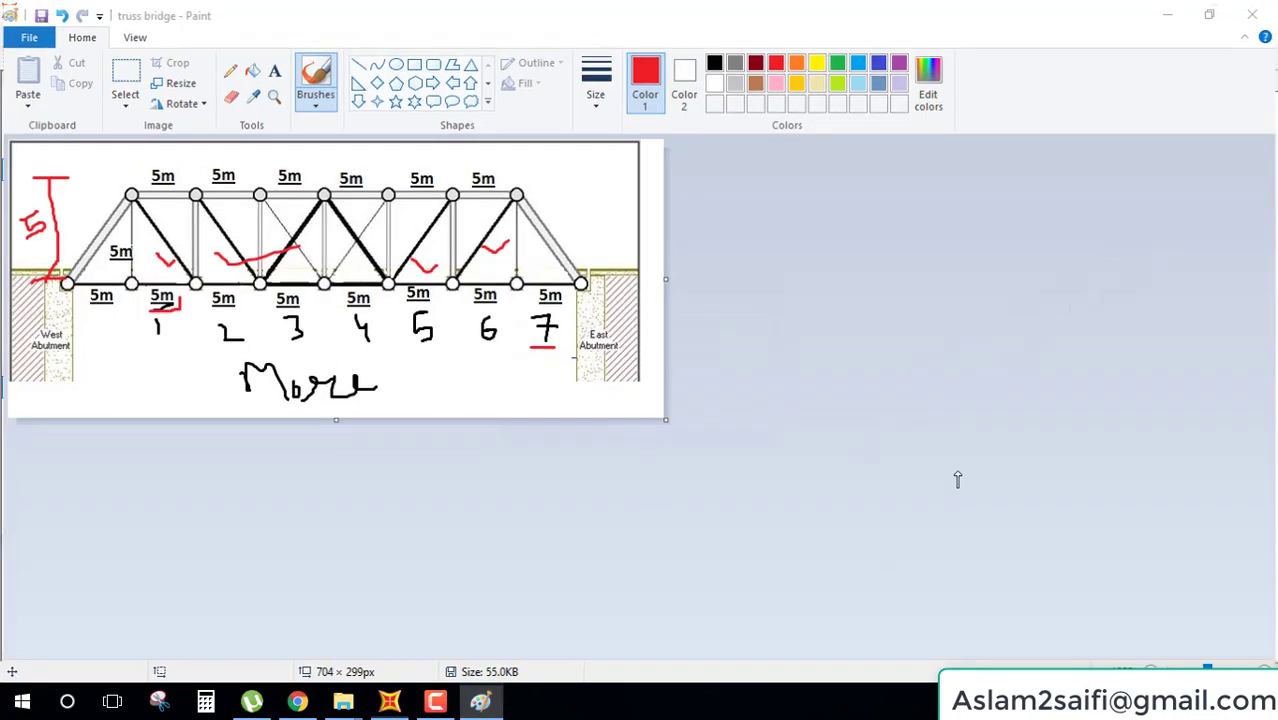
{"action": "key", "text": "alt+Tab"}
{"action": "left_click", "coordinate": [919, 365]}
{"action": "left_click", "coordinate": [981, 385]}
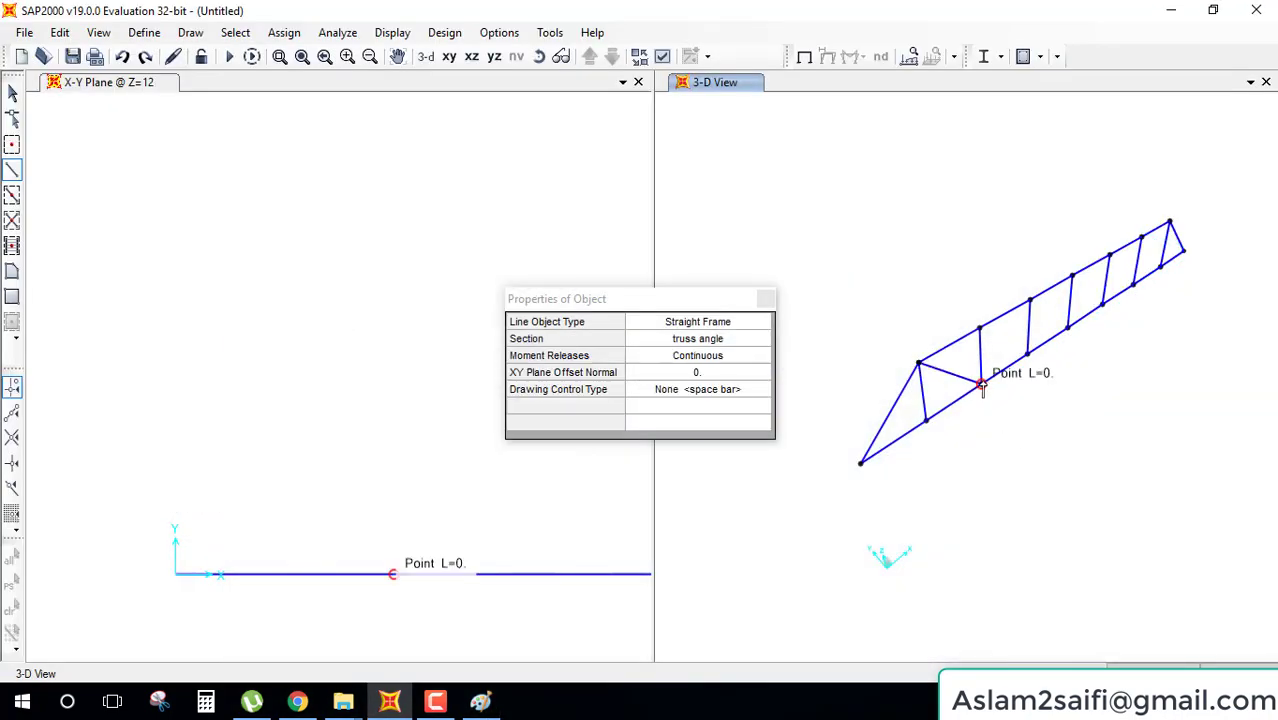
{"action": "key", "text": "Escape"}
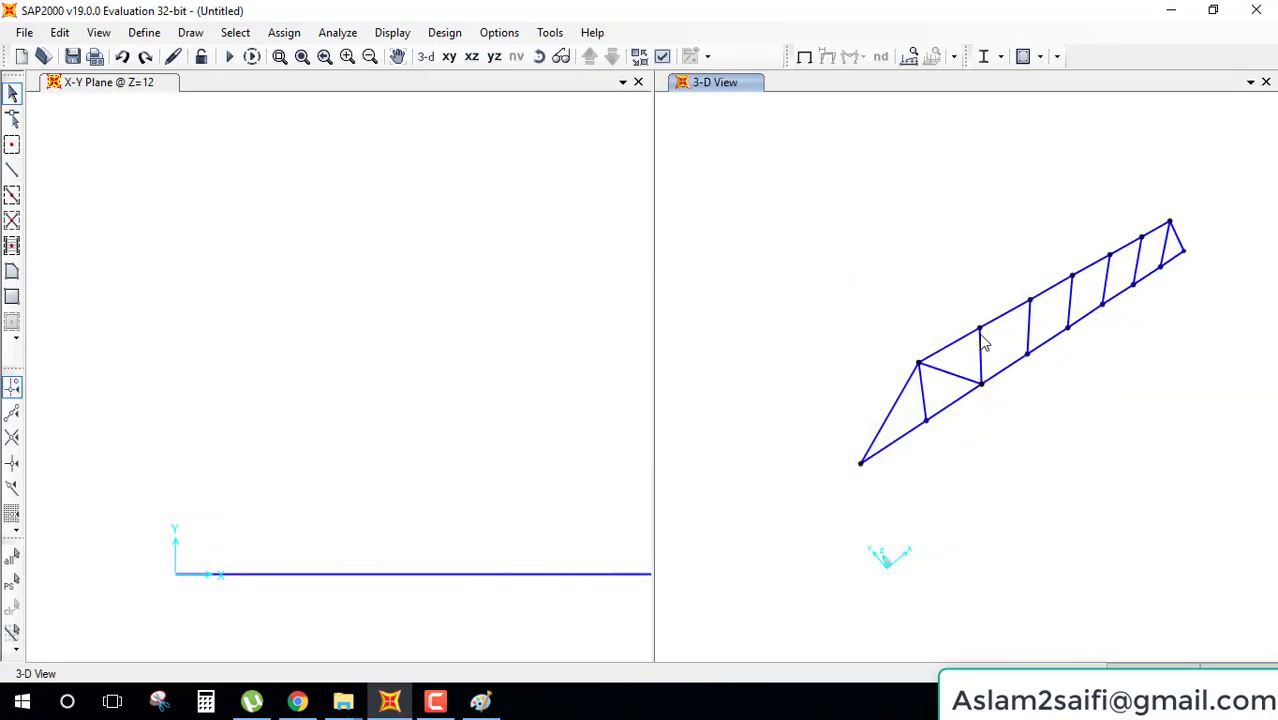
{"action": "left_click", "coordinate": [13, 168]}
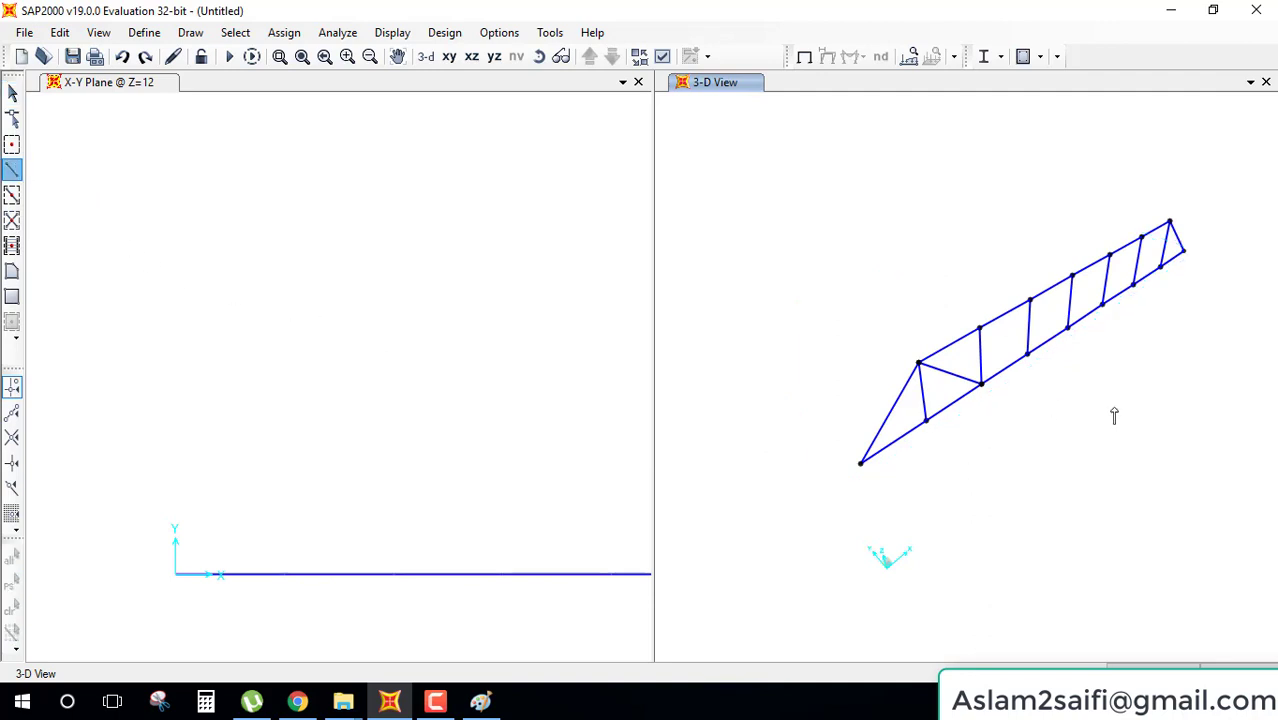
{"action": "left_click", "coordinate": [1025, 356]}
{"action": "key", "text": "Escape"}
- Draw the diagonals running from the top end node down to the lower nodes at the right end
{"action": "left_click", "coordinate": [1170, 222]}
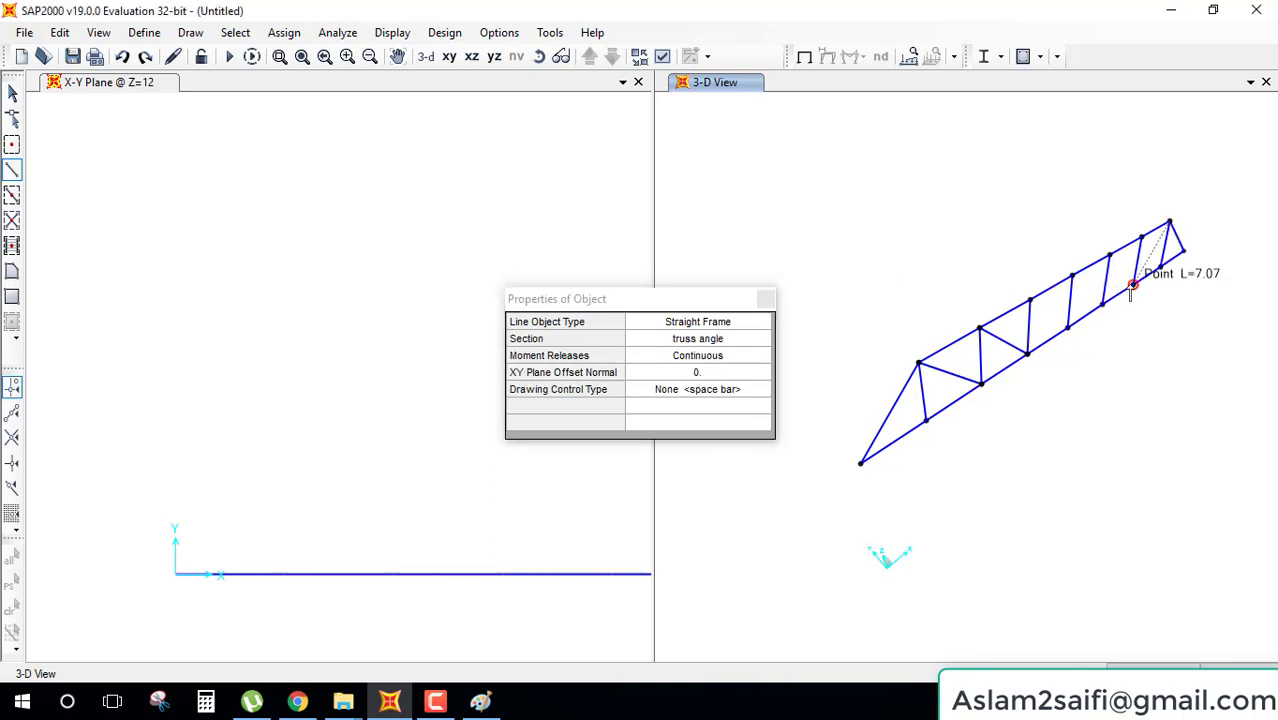
{"action": "left_click", "coordinate": [1133, 285]}
{"action": "key", "text": "Escape"}
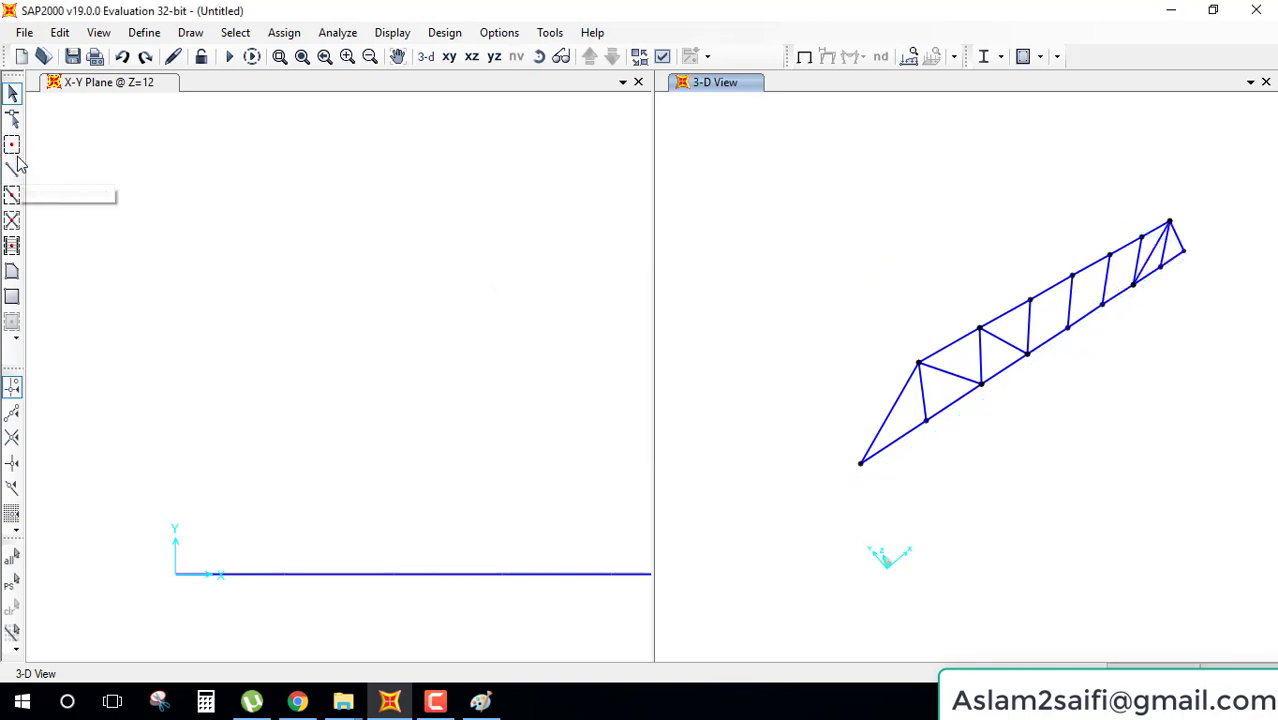
{"action": "left_click", "coordinate": [13, 168]}
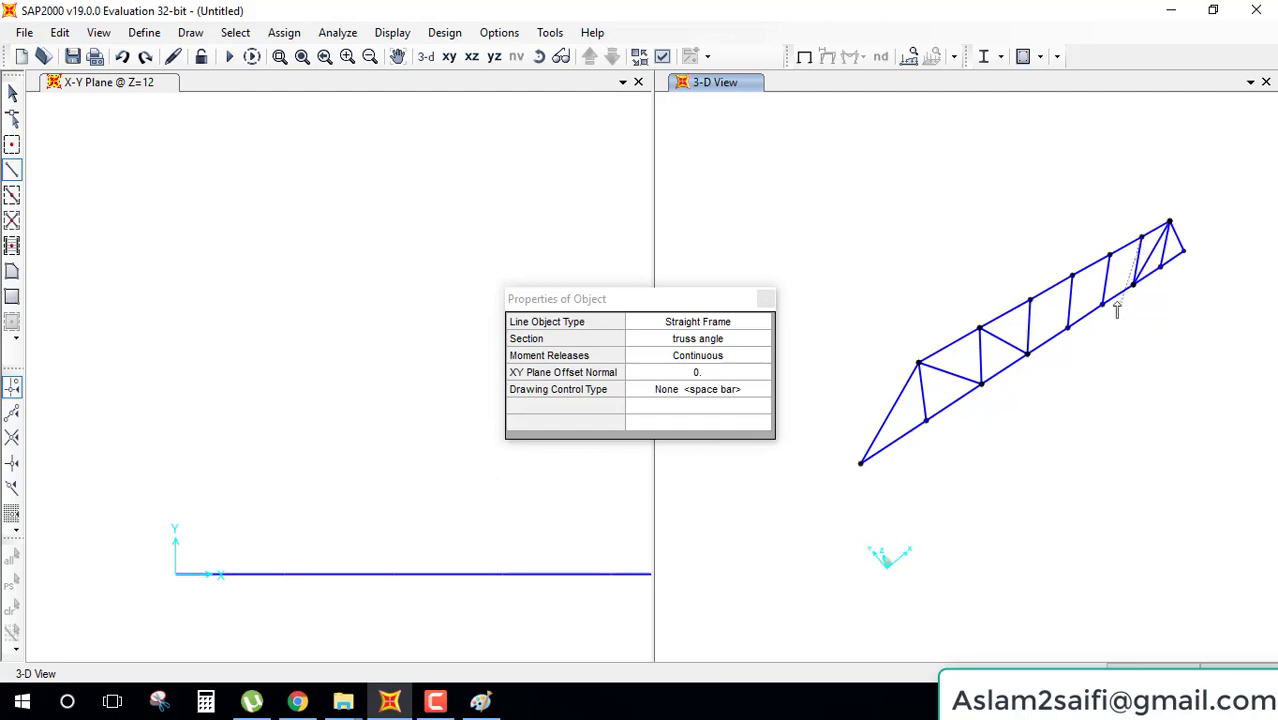
{"action": "left_click", "coordinate": [1102, 302]}
{"action": "key", "text": "Escape"}
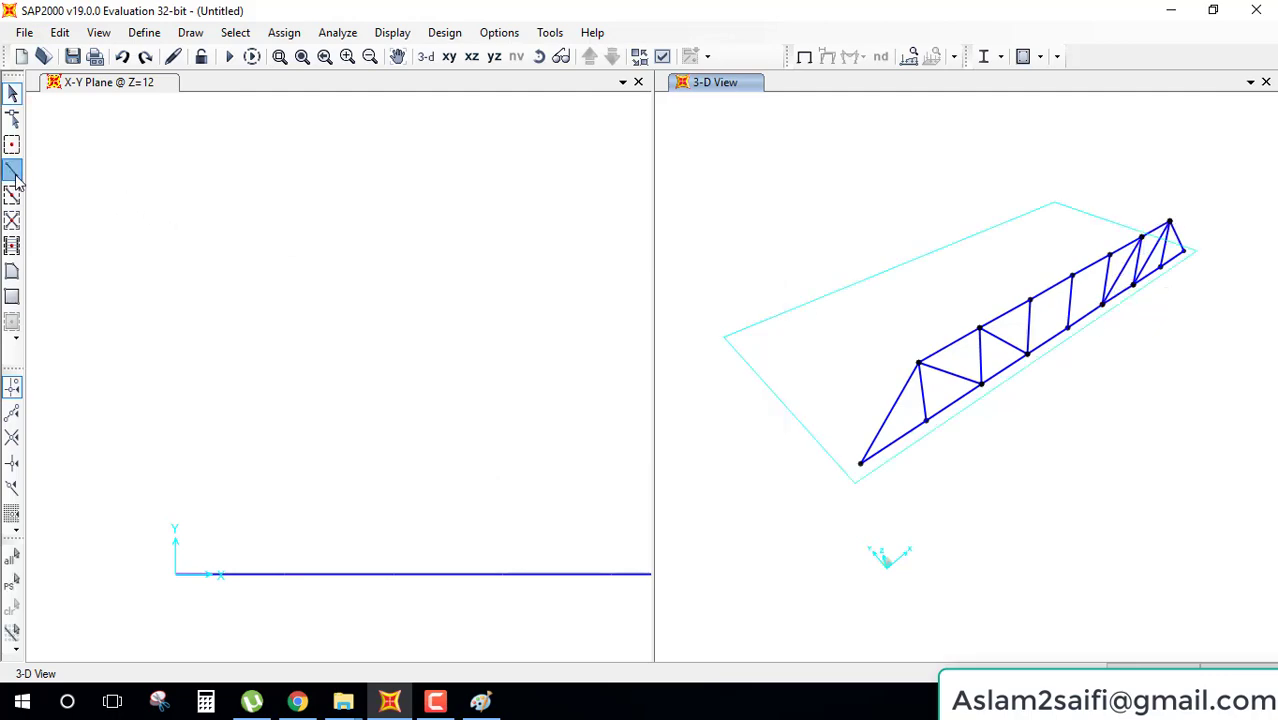
{"action": "left_click", "coordinate": [13, 172]}
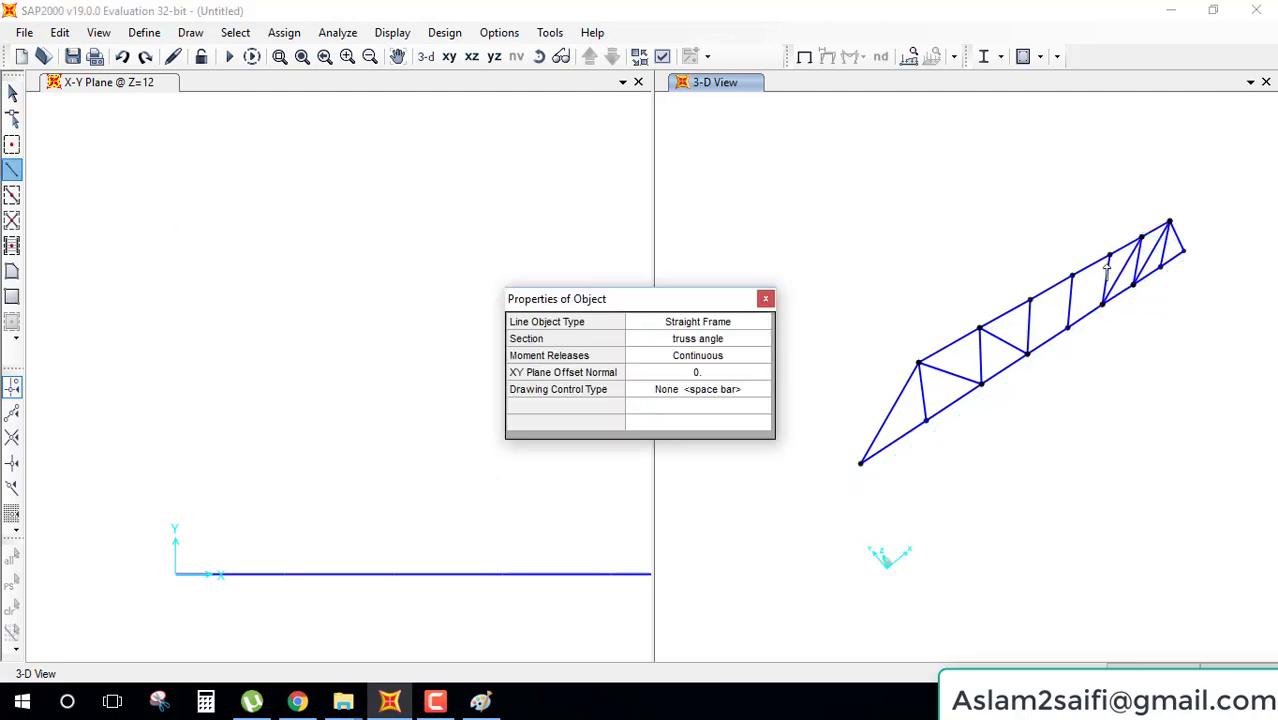
{"action": "left_click", "coordinate": [482, 703]}
{"action": "left_click", "coordinate": [482, 703]}
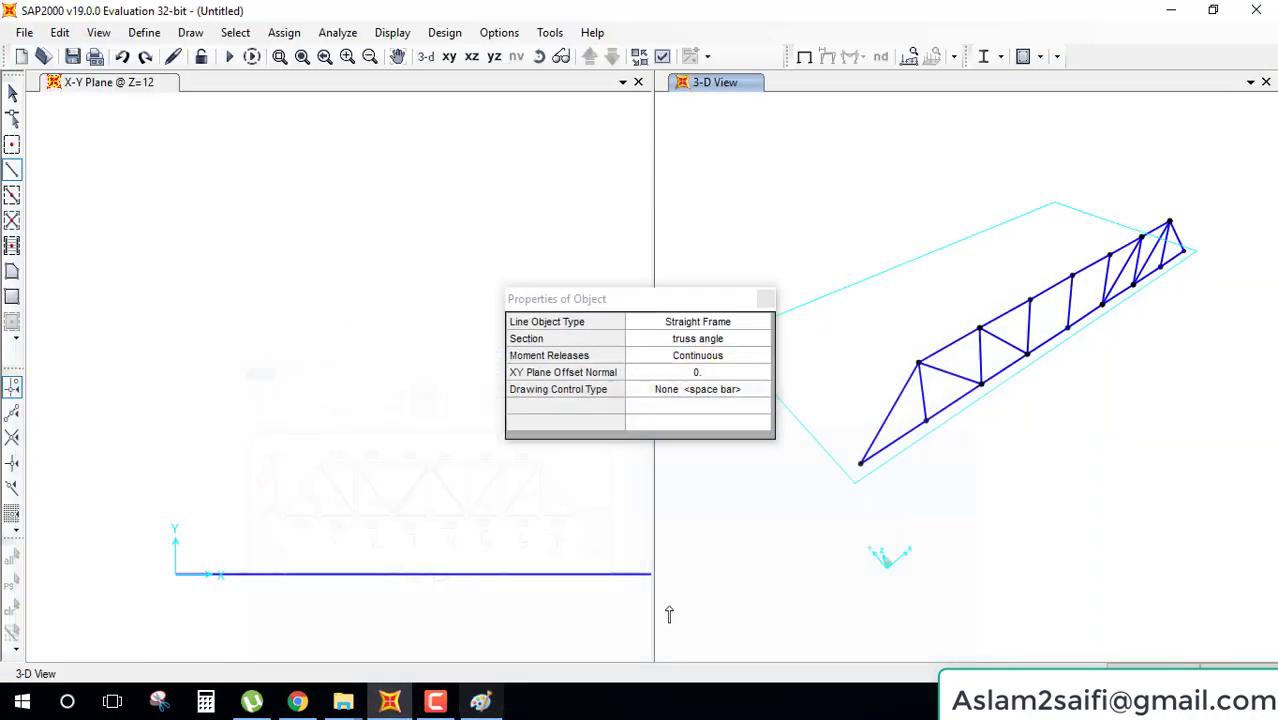
- Add two diagonals rising from adjacent bottom-chord nodes to the same top-chord node
{"action": "left_click", "coordinate": [1027, 353]}
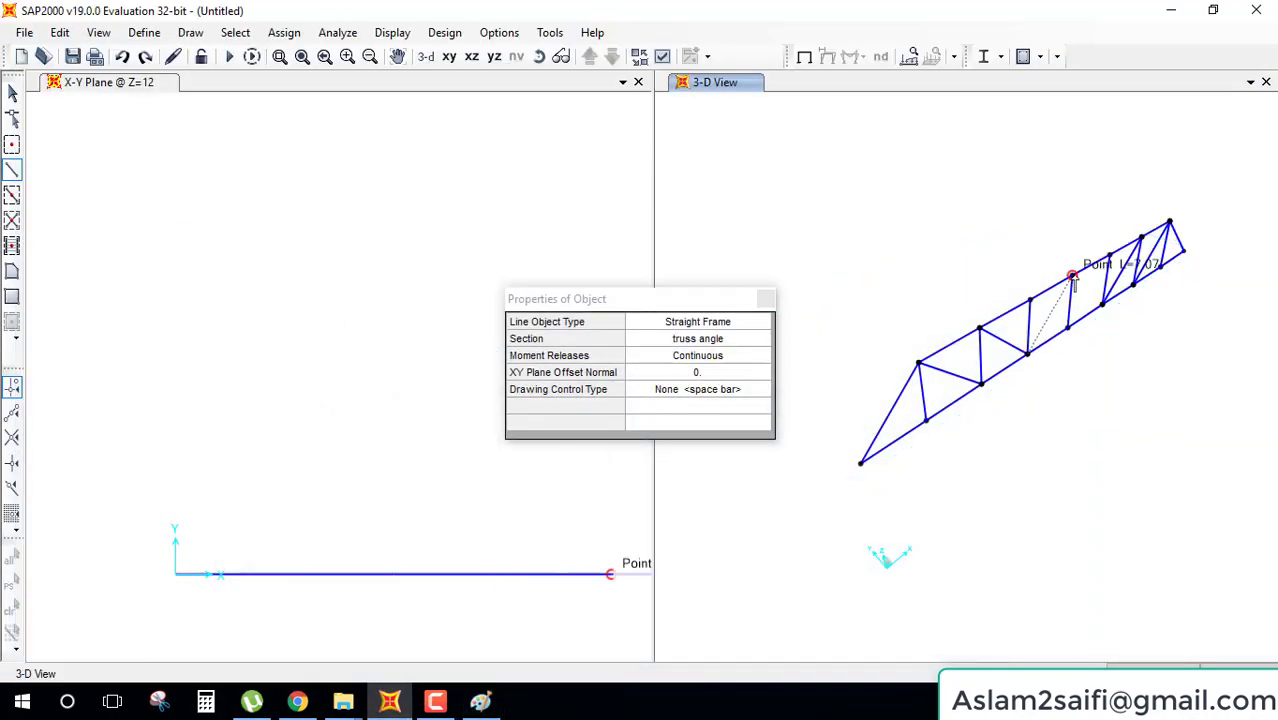
{"action": "left_click", "coordinate": [1072, 275]}
{"action": "key", "text": "Escape"}
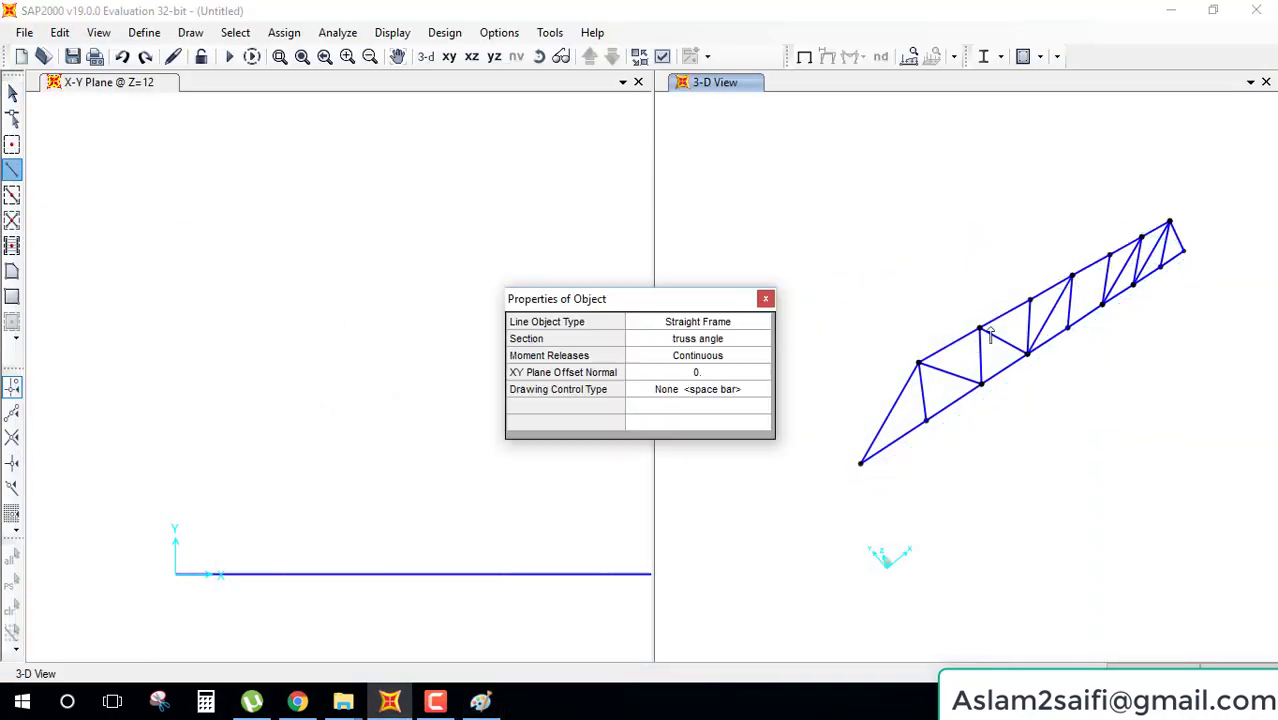
{"action": "left_click", "coordinate": [1101, 303]}
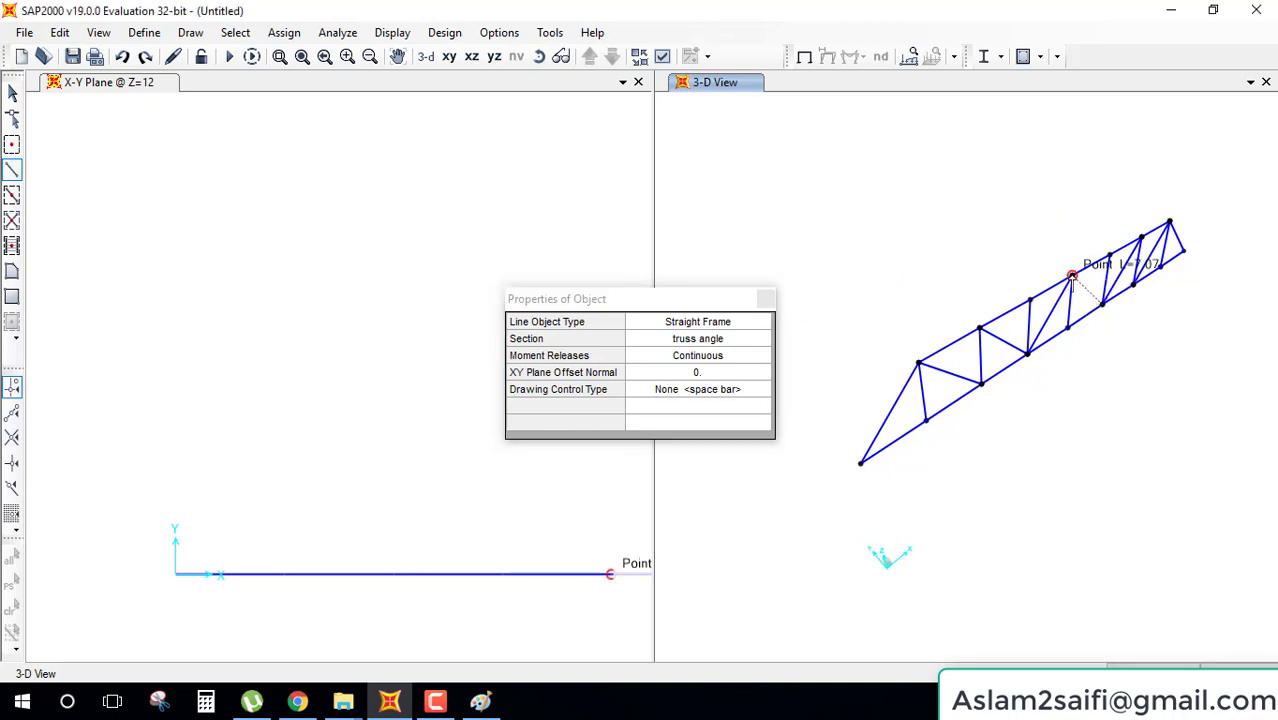
{"action": "left_click", "coordinate": [1072, 275]}
{"action": "key", "text": "Escape"}
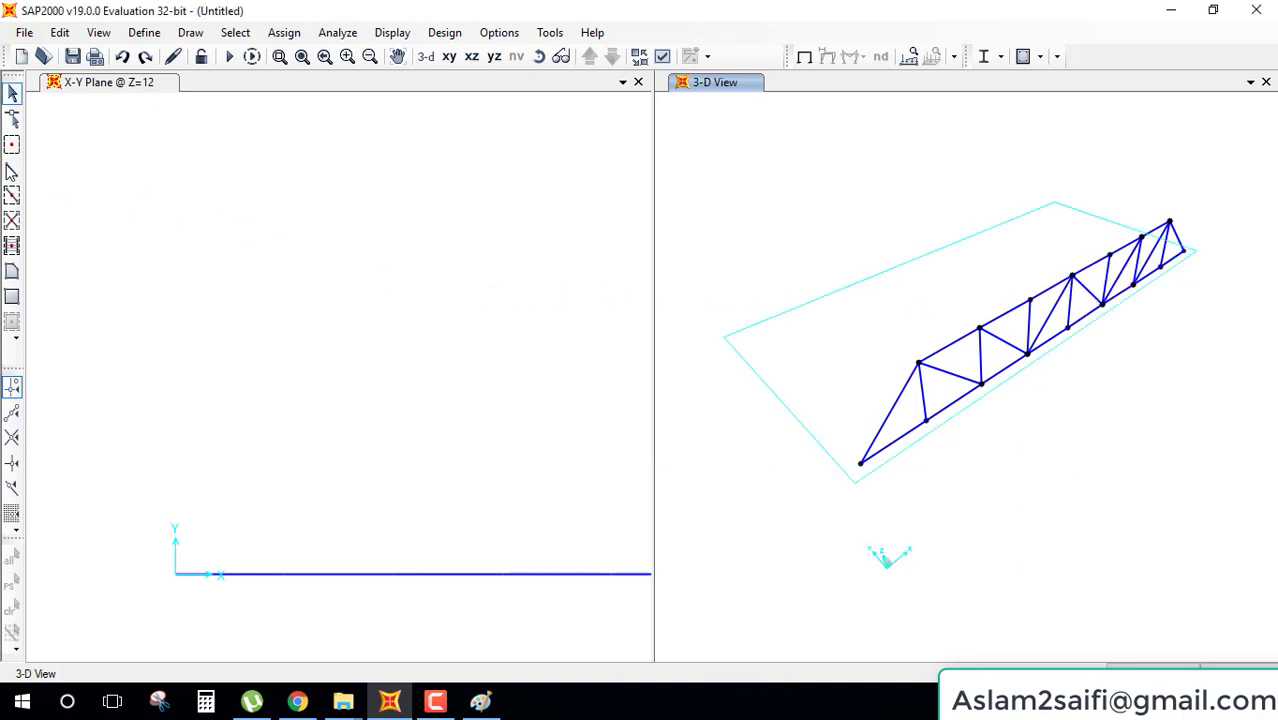
- Add two more diagonals from top-chord nodes down to a shared bottom-chord node
{"action": "left_click", "coordinate": [12, 170]}
{"action": "left_click", "coordinate": [1030, 300]}
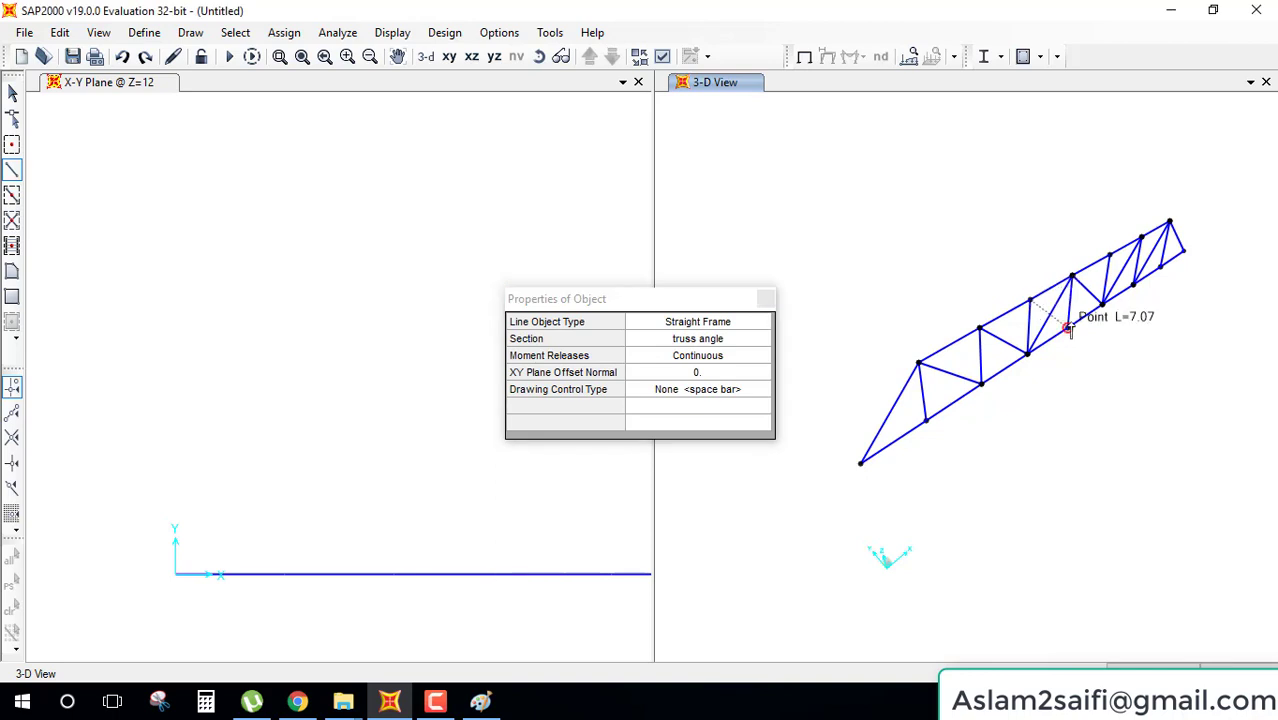
{"action": "left_click", "coordinate": [1068, 330]}
{"action": "key", "text": "Escape"}
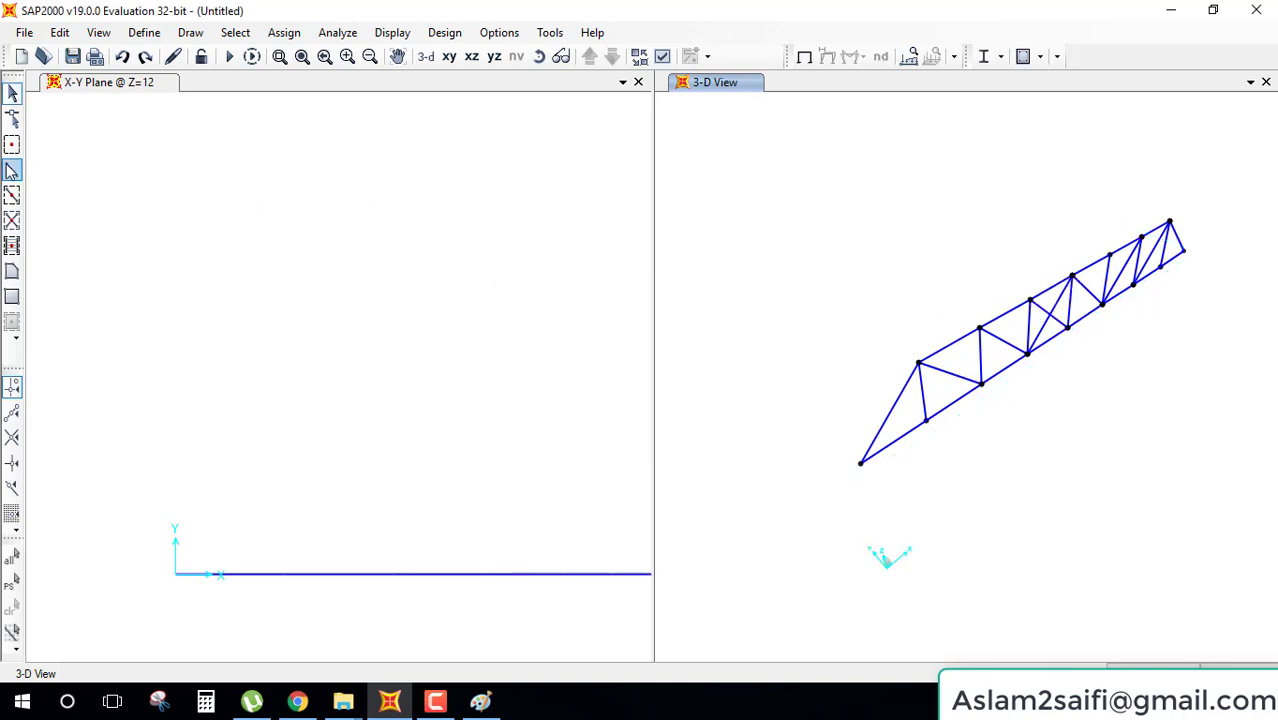
{"action": "left_click", "coordinate": [12, 170]}
{"action": "left_click", "coordinate": [1110, 255]}
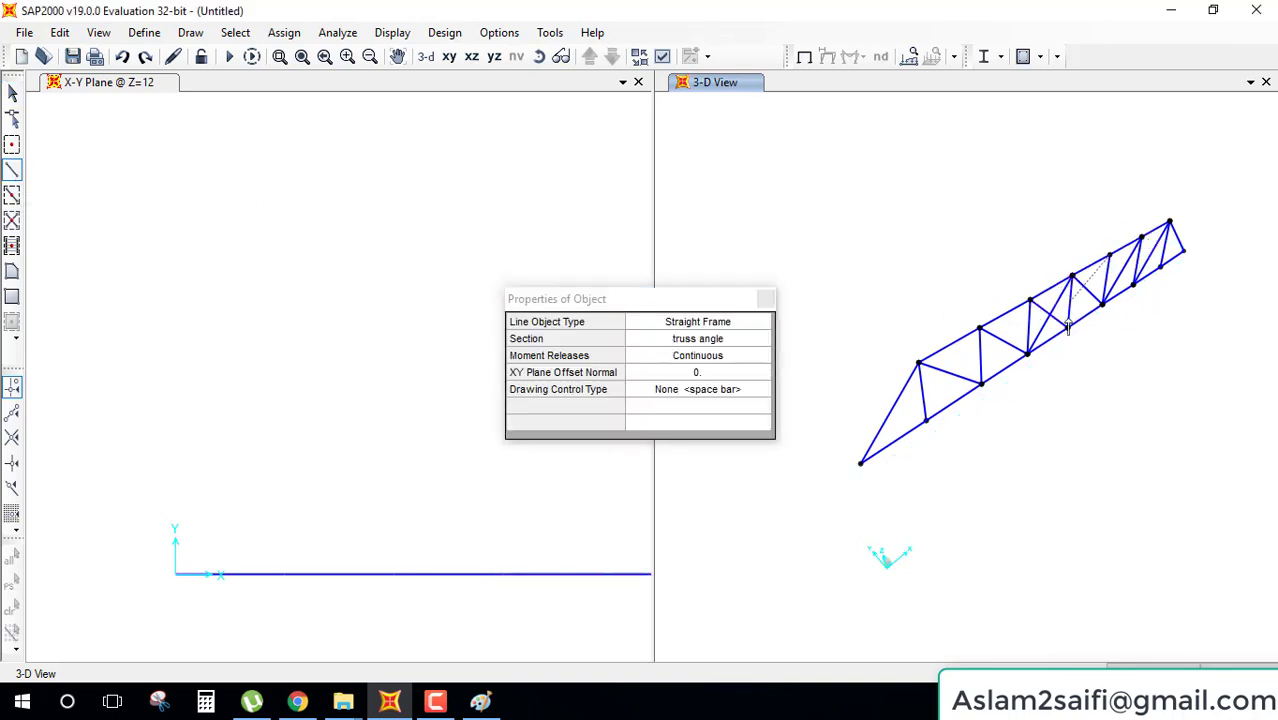
{"action": "left_click", "coordinate": [1068, 330]}
{"action": "key", "text": "Escape"}
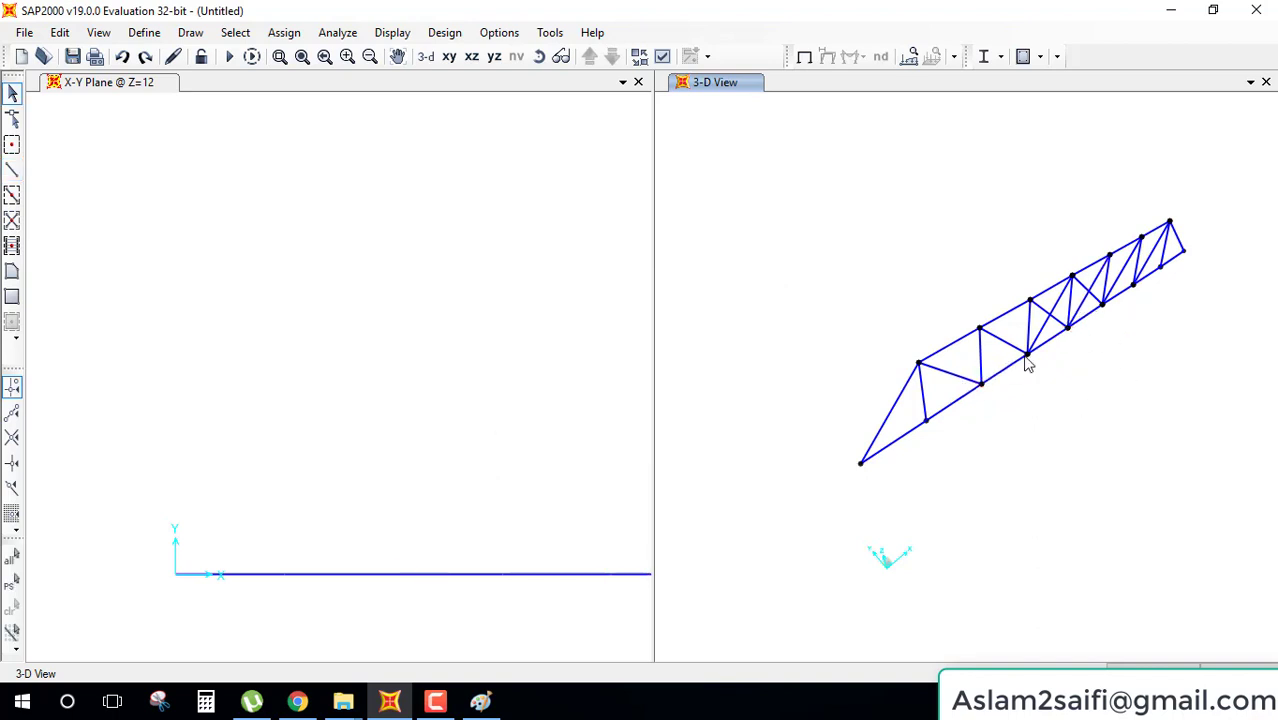
- Select the whole truss, trace the left end diagonal in green on the sketch, and go back to SAP2000
{"action": "key", "text": "ctrl+a"}
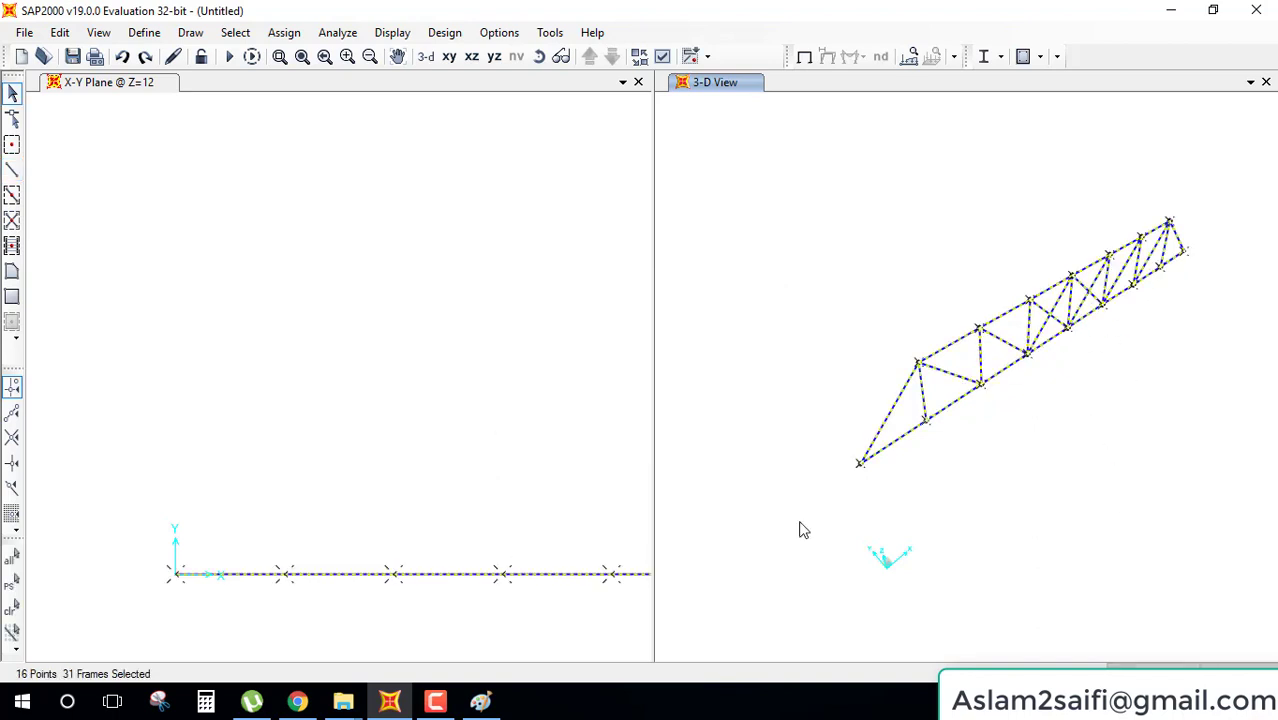
{"action": "left_click", "coordinate": [486, 703]}
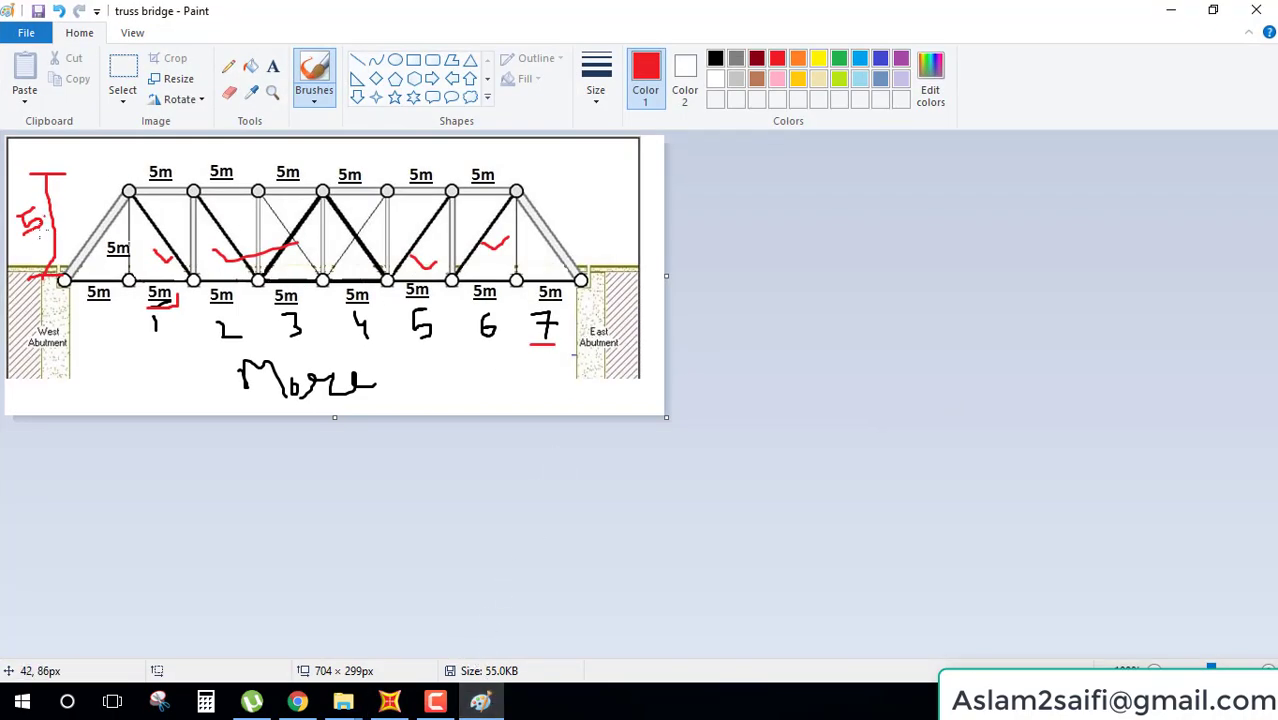
{"action": "left_click", "coordinate": [842, 60]}
{"action": "left_click_drag", "start_coordinate": [64, 277], "coordinate": [106, 187]}
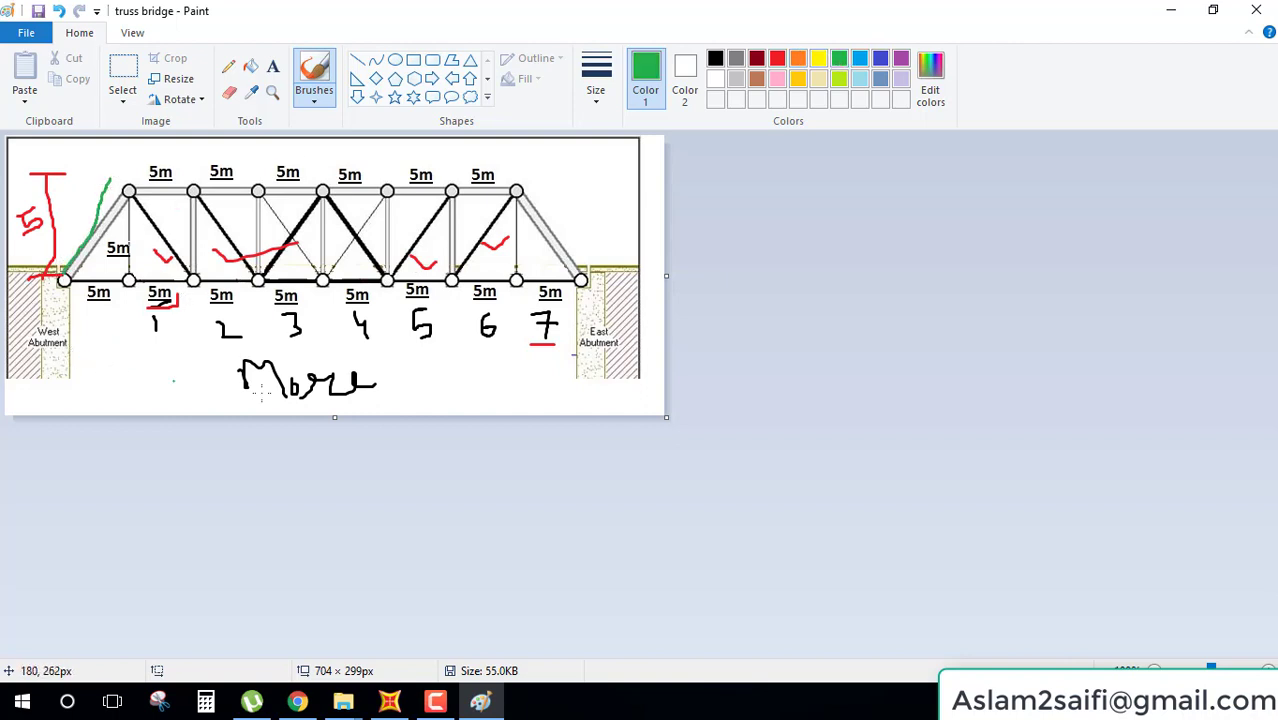
{"action": "left_click", "coordinate": [389, 701]}
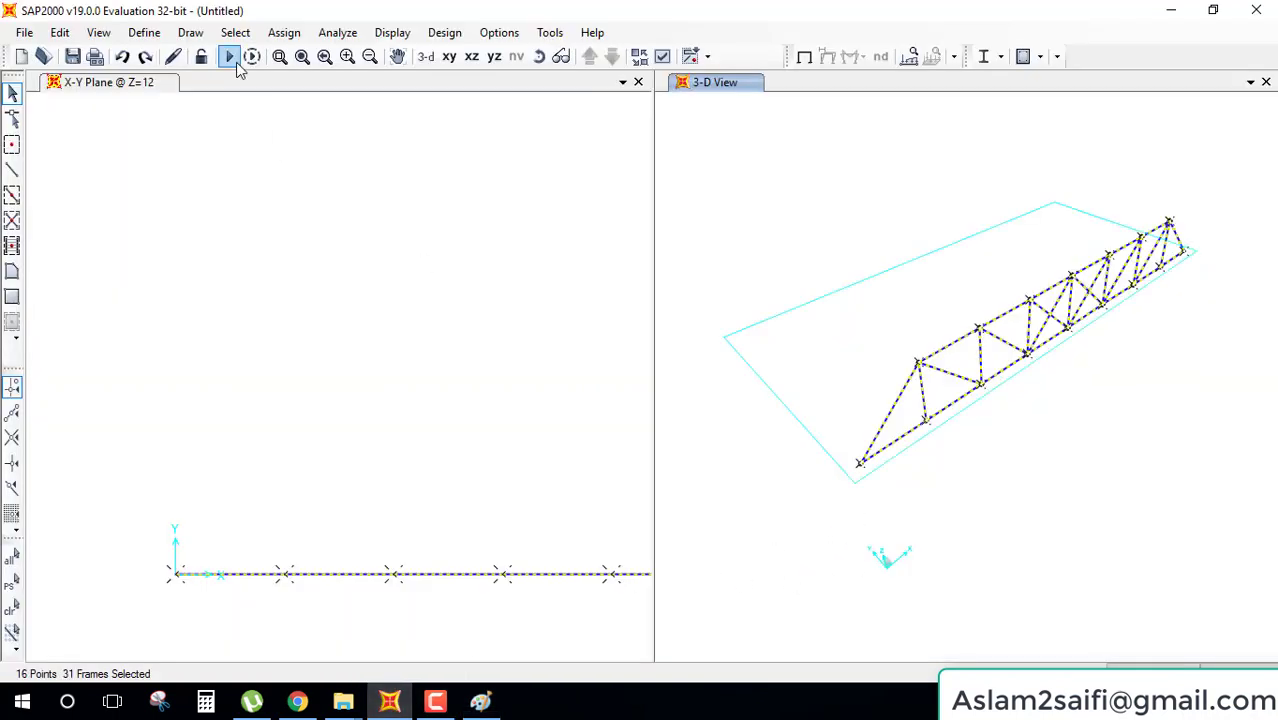
{"action": "left_click", "coordinate": [66, 37]}
{"action": "mouse_move", "coordinate": [98, 291]}
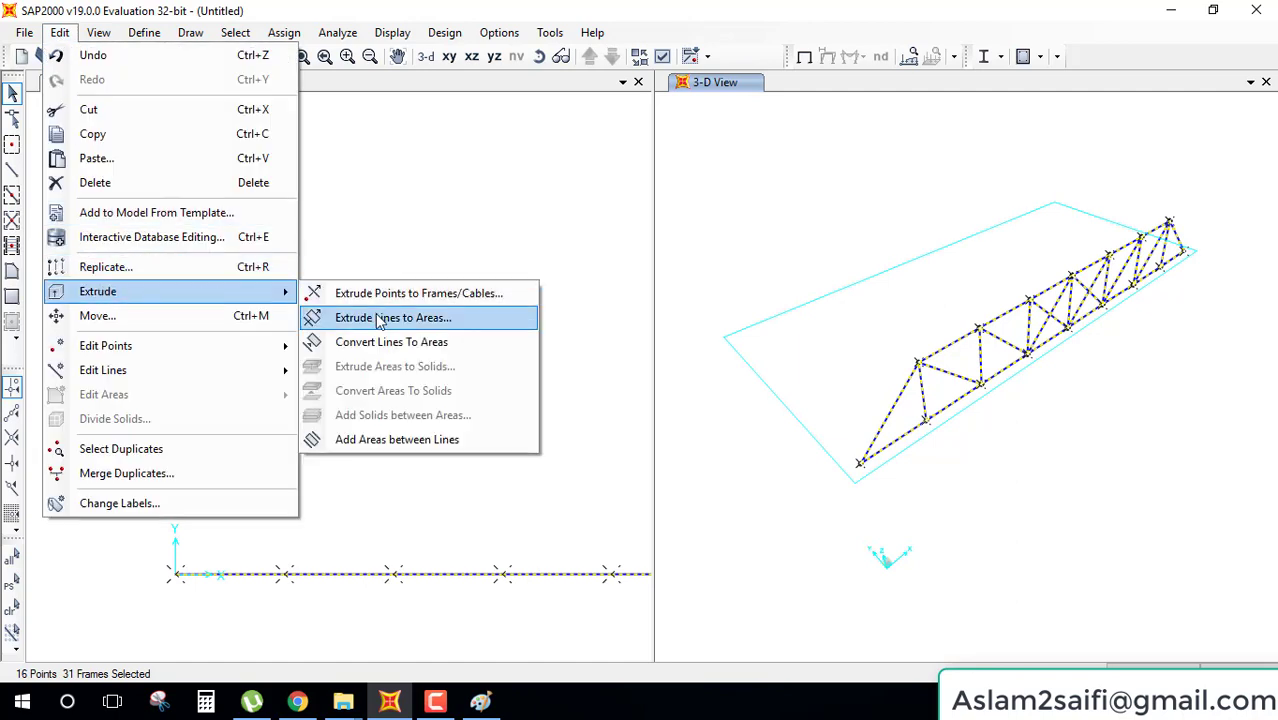
{"action": "left_click", "coordinate": [400, 293]}
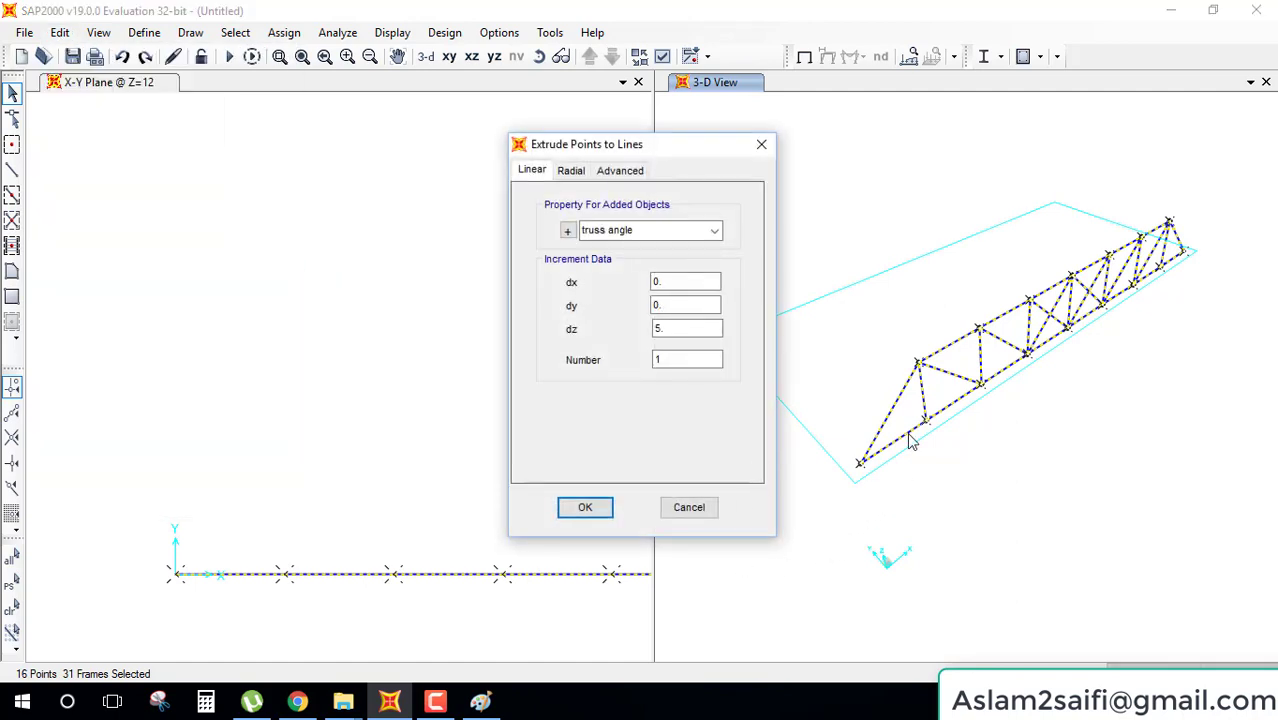
{"action": "double_click", "coordinate": [660, 328]}
{"action": "type", "text": "0"}
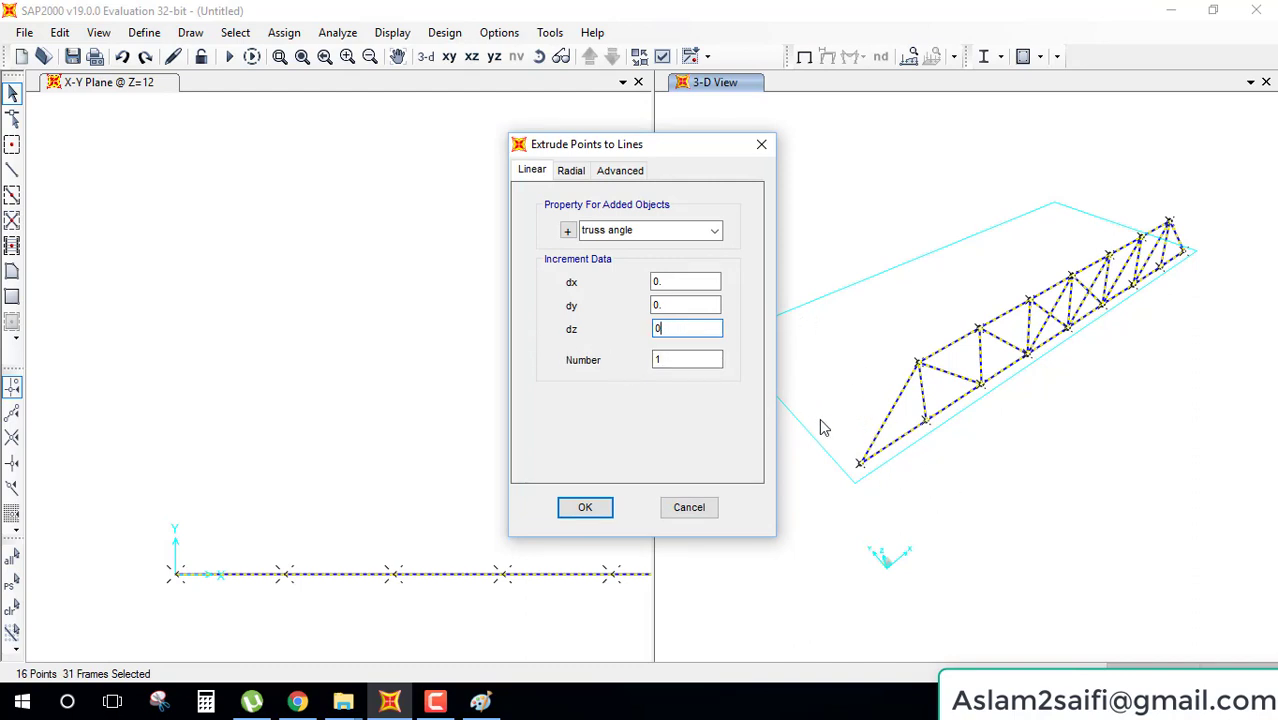
{"action": "double_click", "coordinate": [660, 305]}
{"action": "type", "text": "0."}
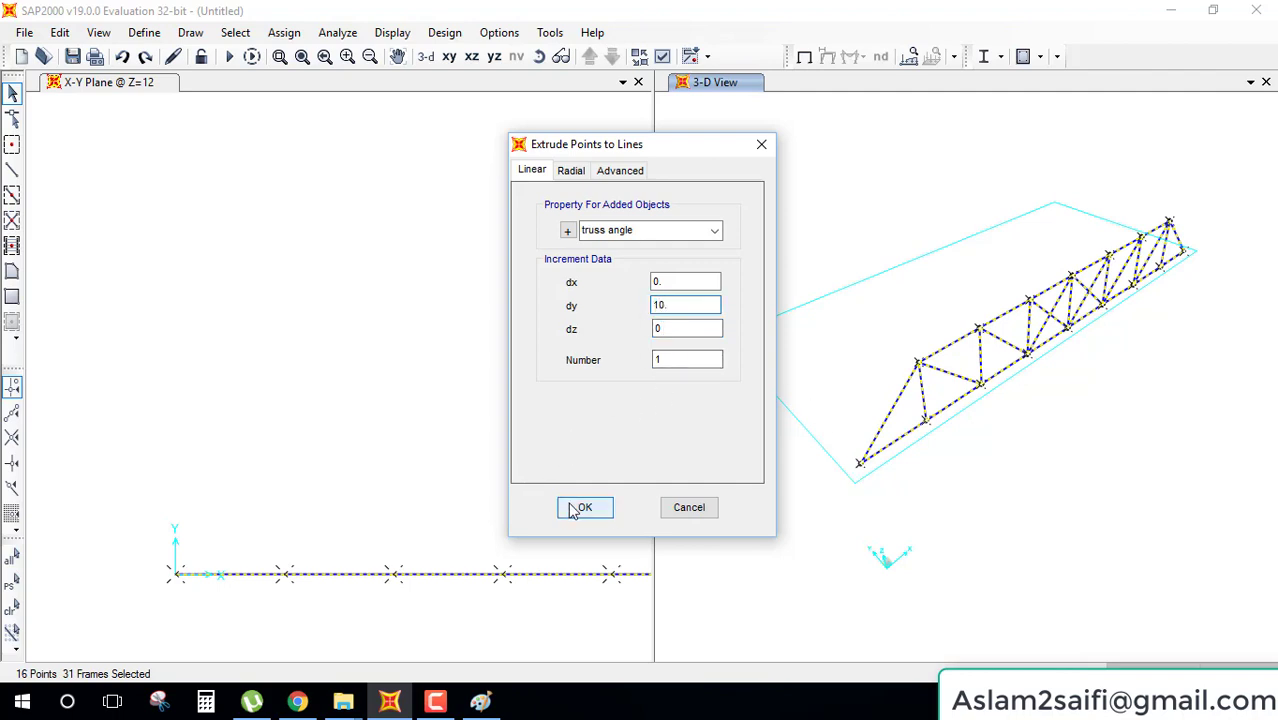
{"action": "left_click", "coordinate": [585, 509]}
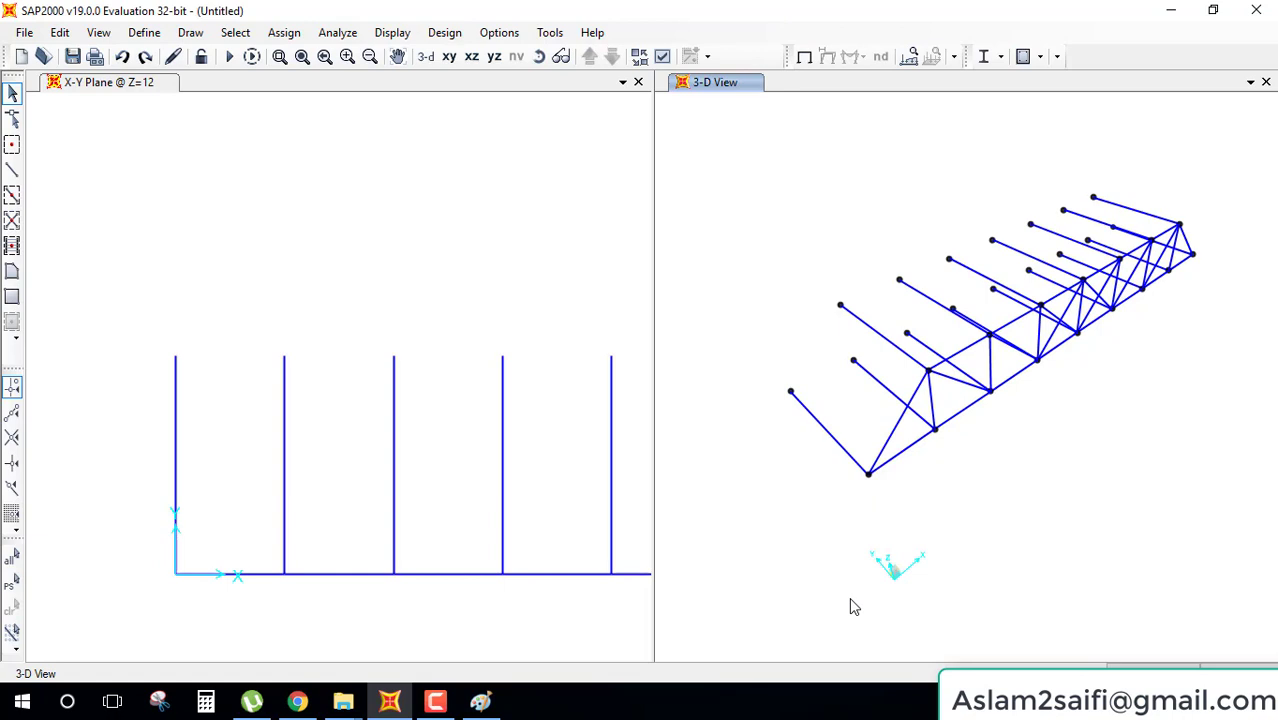
{"action": "key", "text": "ctrl+z"}
{"action": "key", "text": "ctrl+a"}
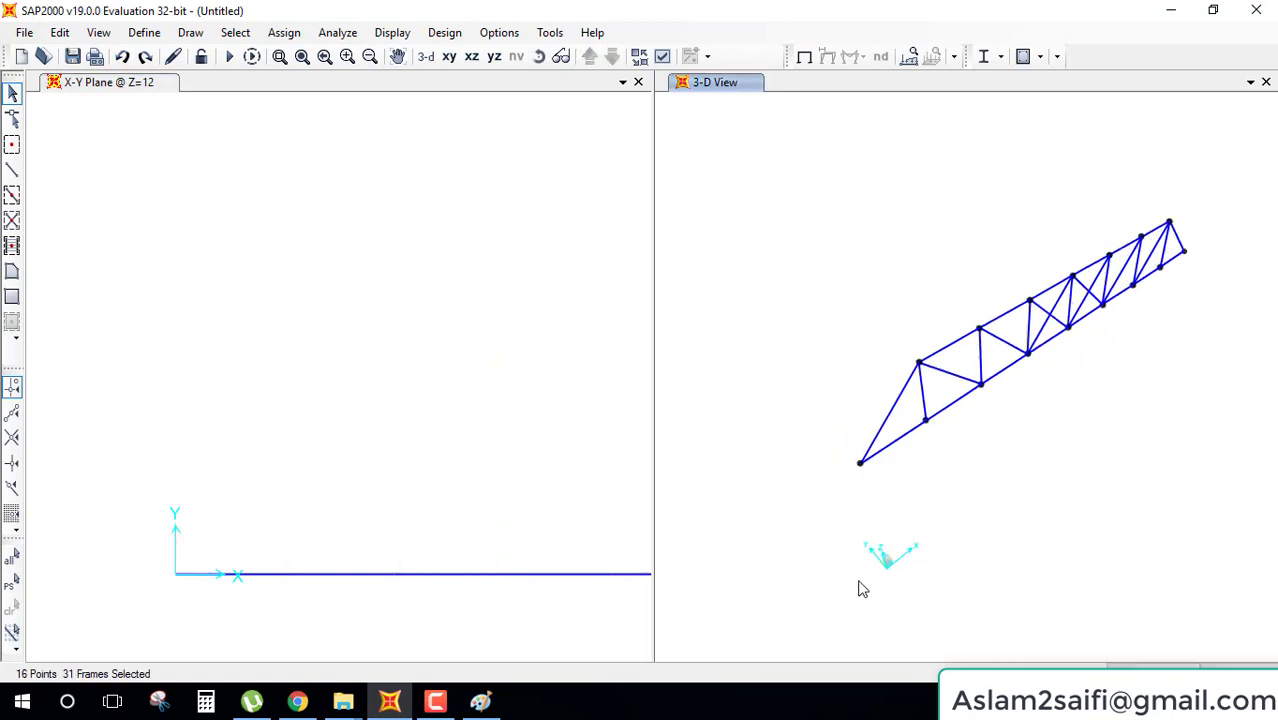
- Replicate the truss with the dz increment set to 2, rotate to inspect, then select all objects
{"action": "left_click", "coordinate": [60, 32]}
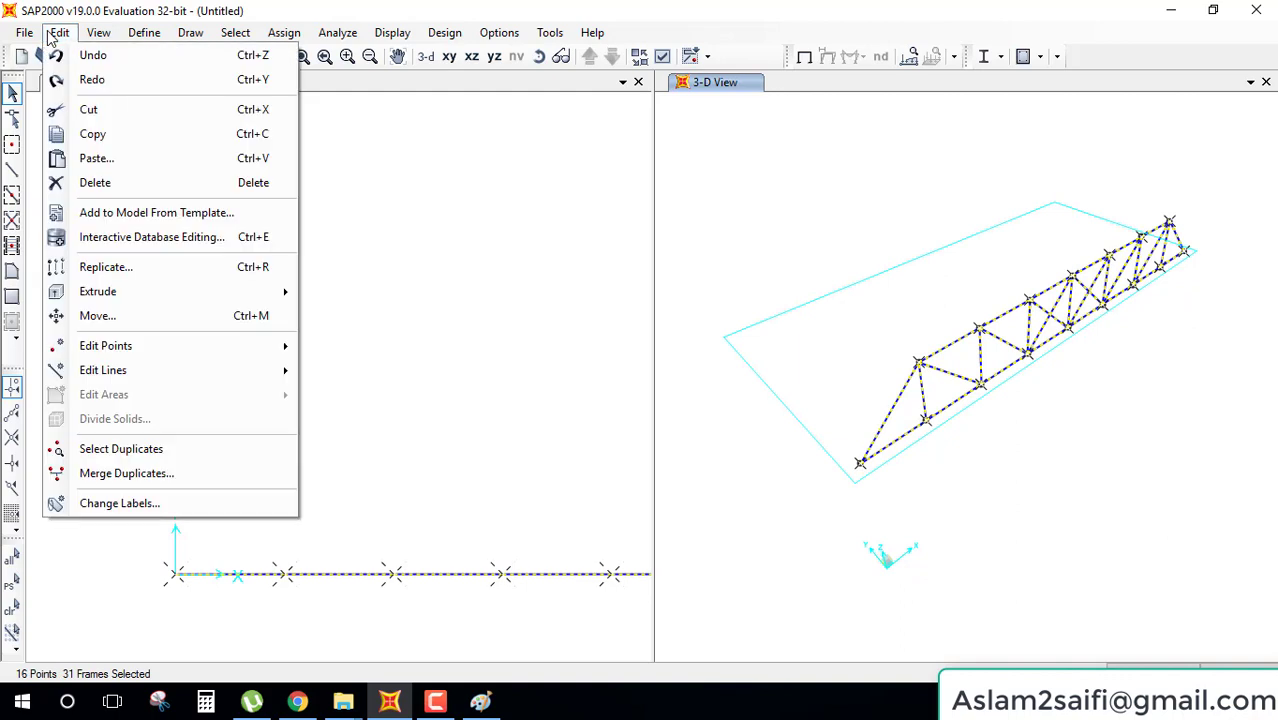
{"action": "mouse_move", "coordinate": [98, 291]}
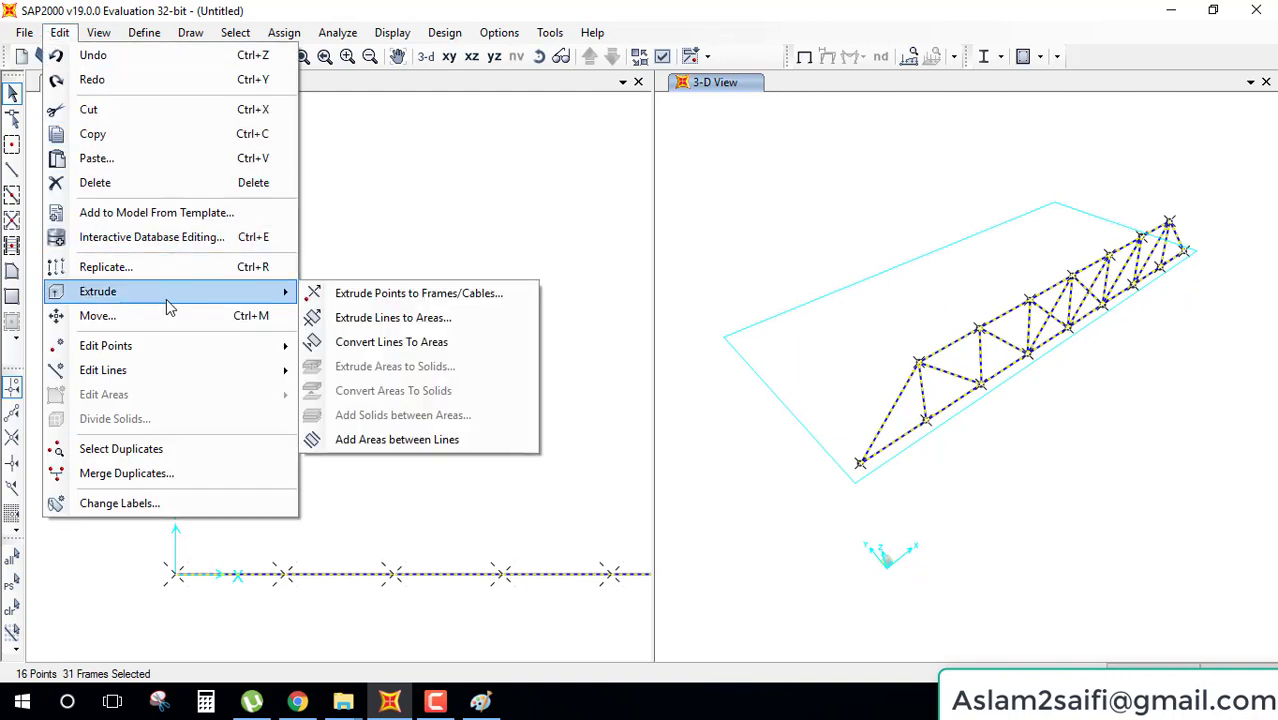
{"action": "left_click", "coordinate": [185, 267]}
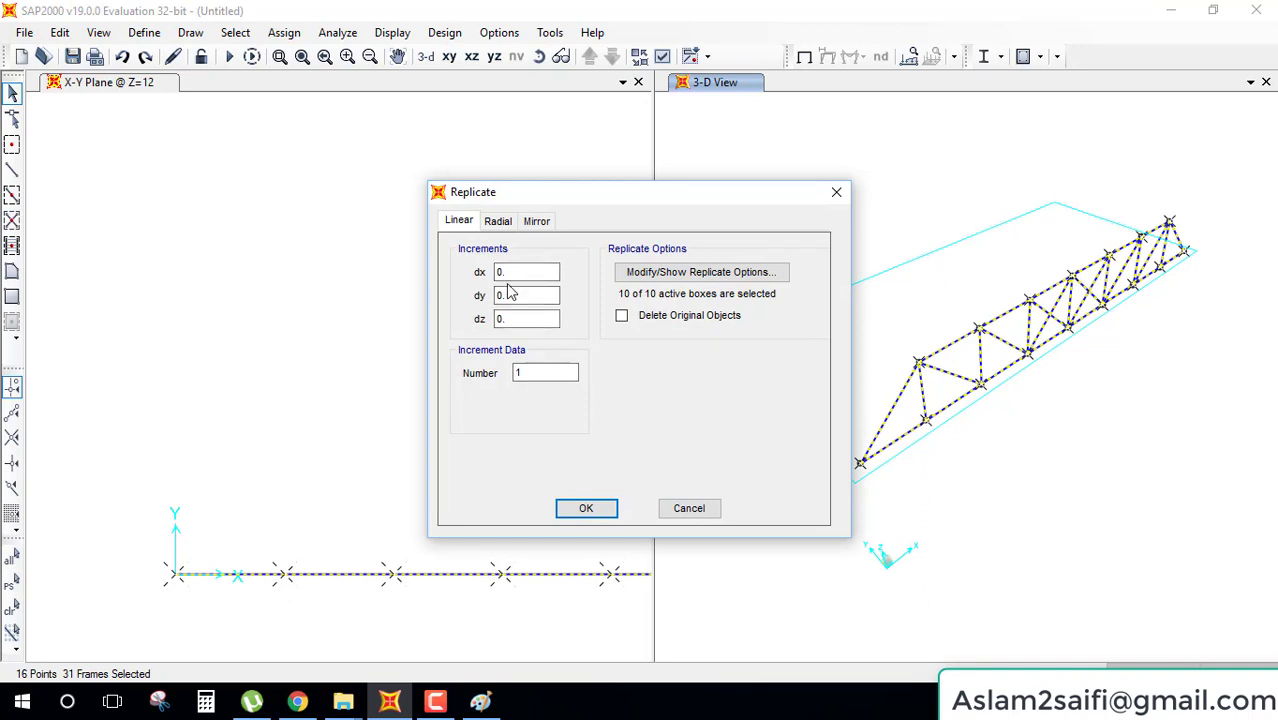
{"action": "left_click", "coordinate": [525, 318]}
{"action": "left_click_drag", "start_coordinate": [525, 318], "coordinate": [477, 313]}
{"action": "type", "text": "2"}
{"action": "left_click", "coordinate": [586, 508]}
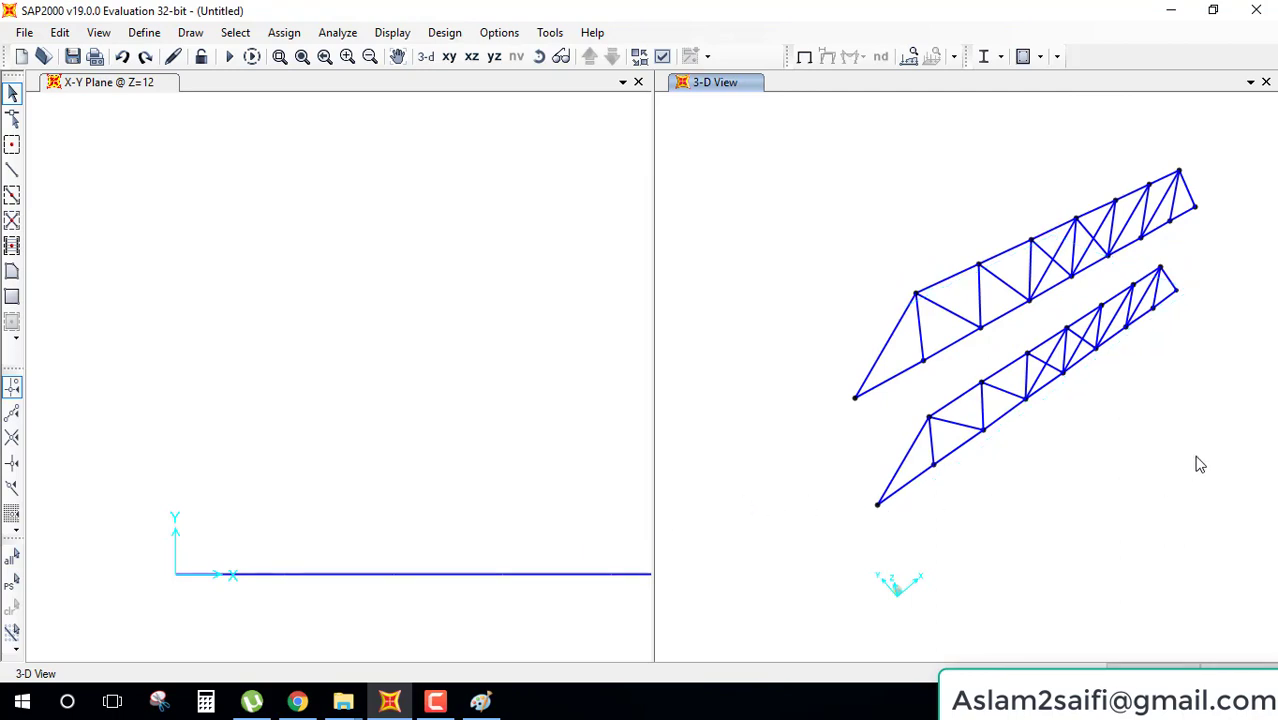
{"action": "key", "text": "Left"}
{"action": "key", "text": "Left"}
{"action": "key", "text": "Left"}
{"action": "key", "text": "Left"}
{"action": "key", "text": "Left"}
{"action": "key", "text": "Left"}
{"action": "key", "text": "Left"}
{"action": "key", "text": "Left"}
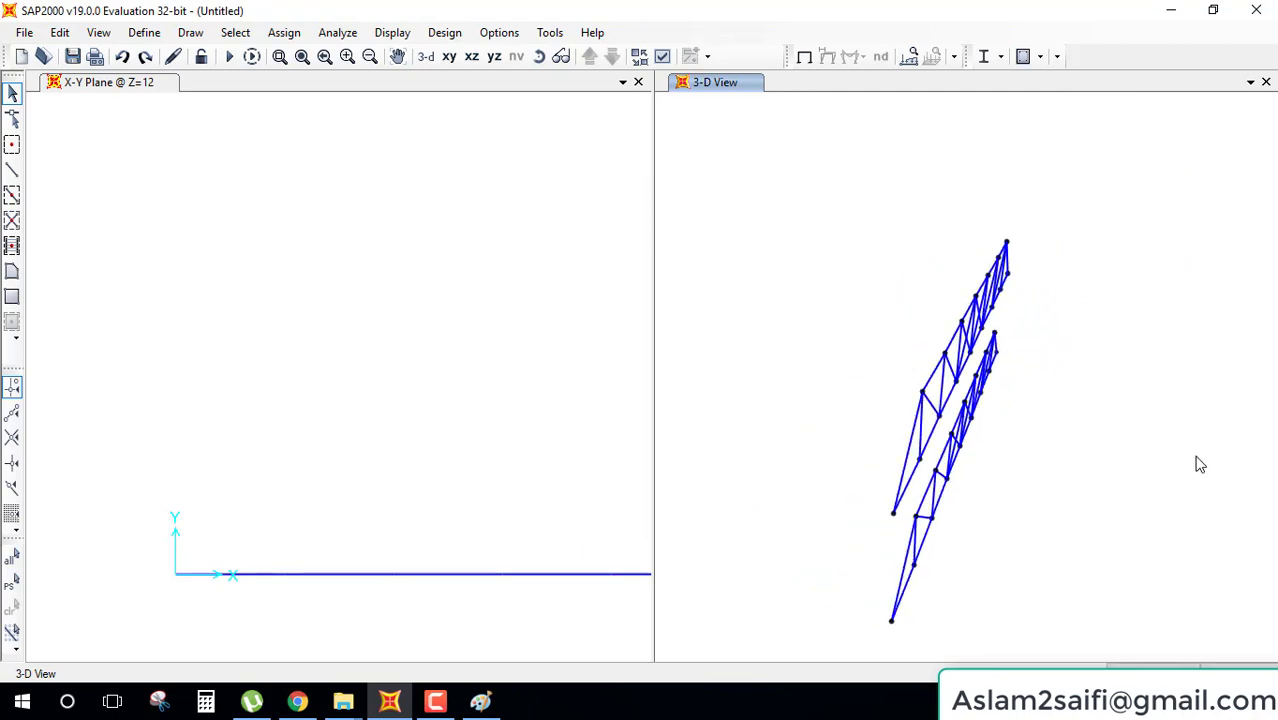
{"action": "key", "text": "Left"}
{"action": "key", "text": "Left"}
{"action": "key", "text": "Left"}
{"action": "key", "text": "Left"}
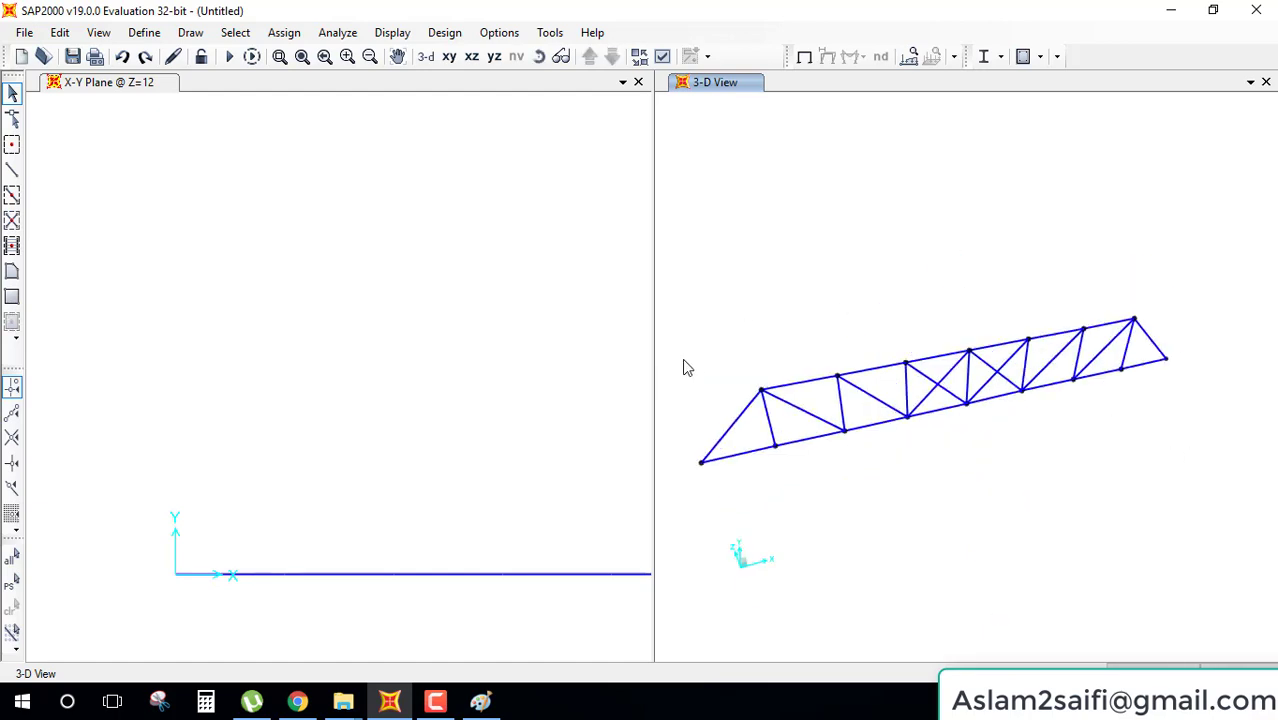
{"action": "key", "text": "ctrl+a"}
- Replicate the whole truss linearly with dx 0, dy 10, dz 0
{"action": "left_click", "coordinate": [60, 32]}
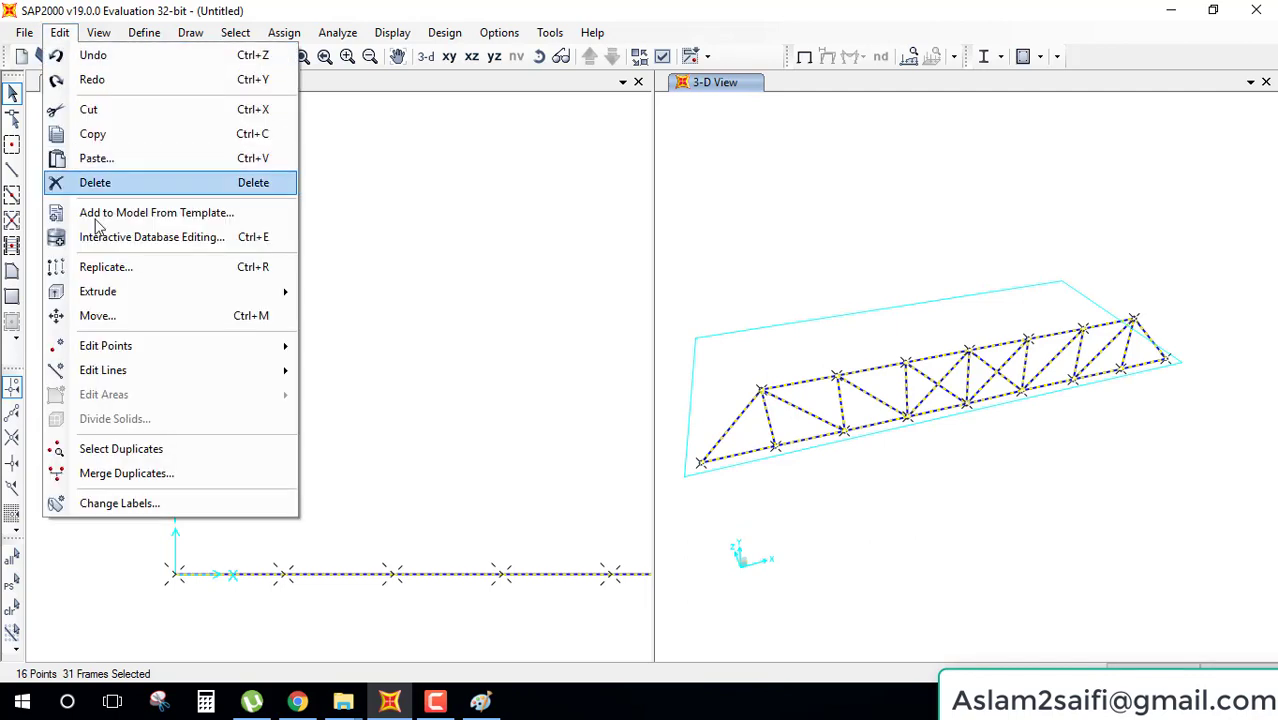
{"action": "left_click", "coordinate": [105, 267]}
{"action": "double_click", "coordinate": [500, 296]}
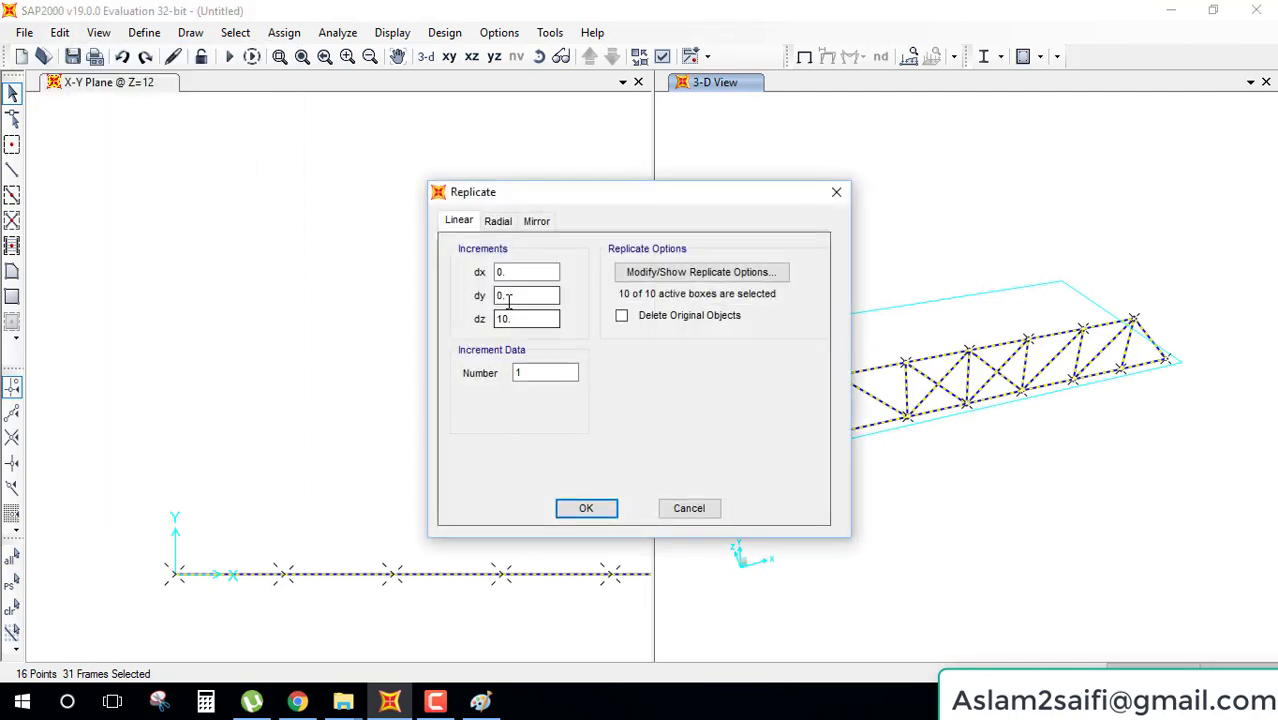
{"action": "type", "text": "0"}
{"action": "double_click", "coordinate": [500, 296]}
{"action": "type", "text": "10"}
{"action": "double_click", "coordinate": [527, 319]}
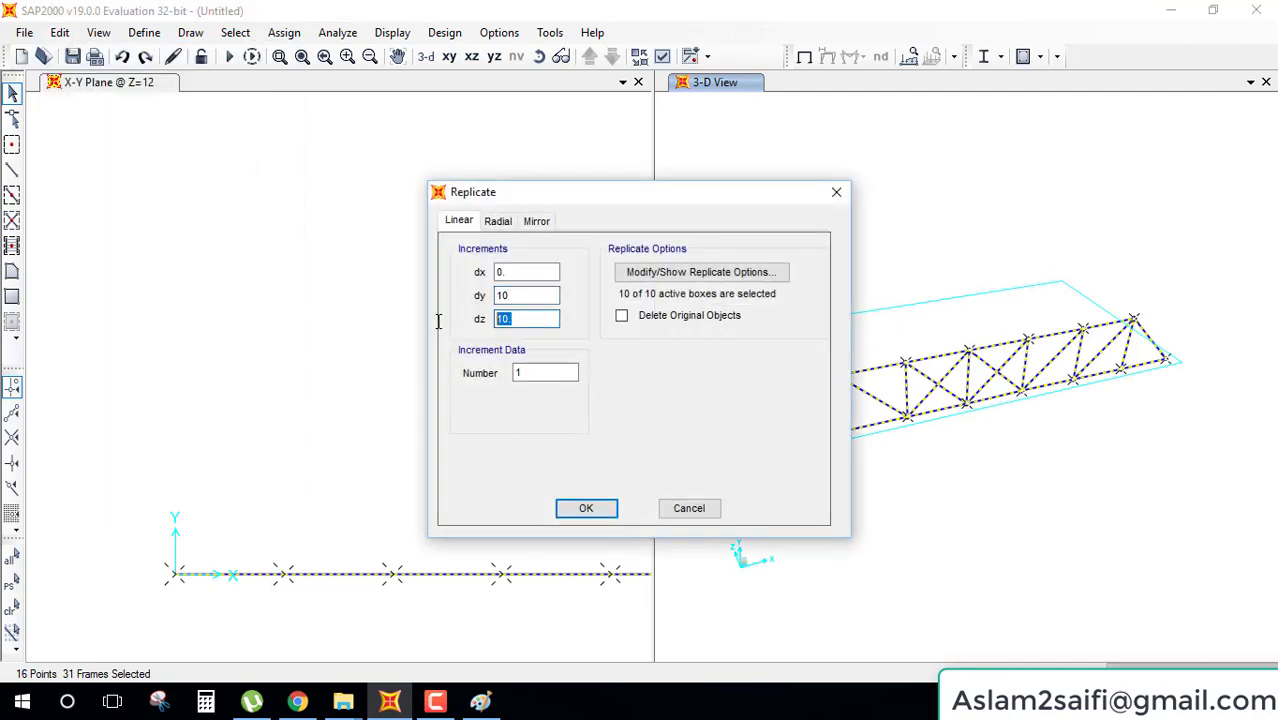
{"action": "type", "text": "0"}
{"action": "left_click", "coordinate": [568, 509]}
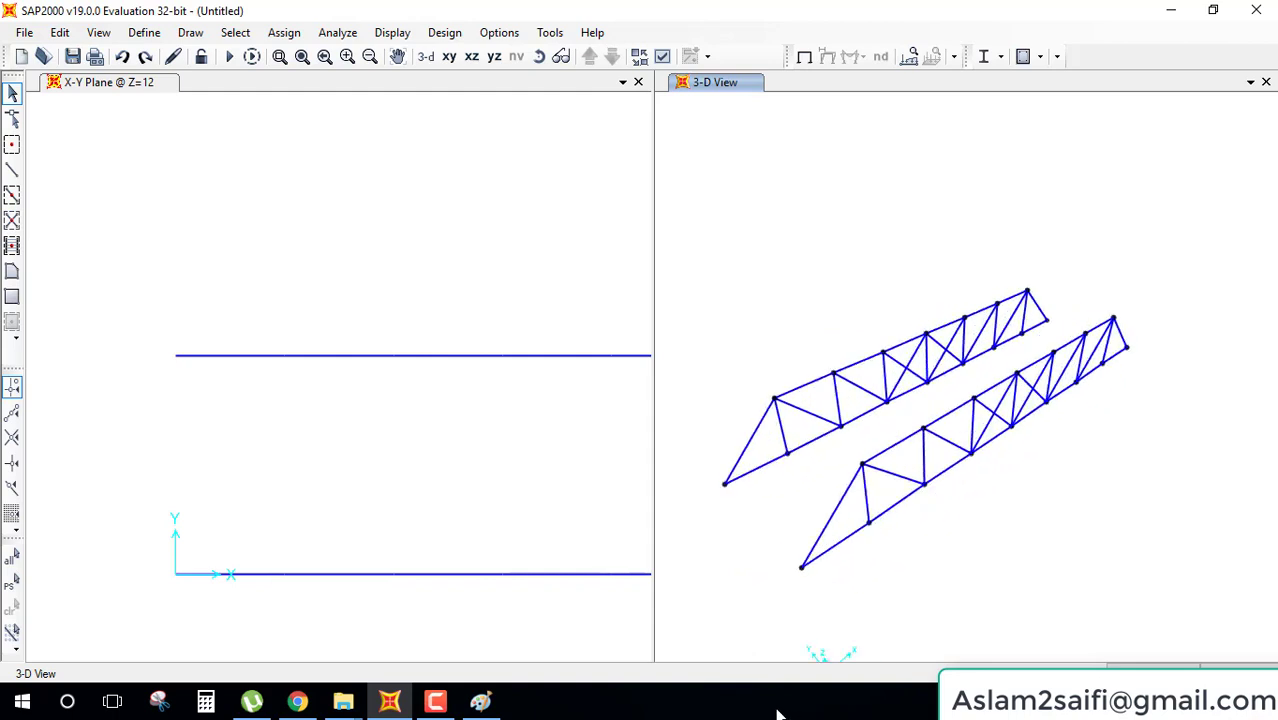
- Orbit to a flatter 3-D angle and select two end joints of the trusses
{"action": "middle_click_drag", "start_coordinate": [880, 610], "coordinate": [779, 608], "text": "shift"}
{"action": "left_click_drag", "start_coordinate": [735, 528], "coordinate": [768, 560]}
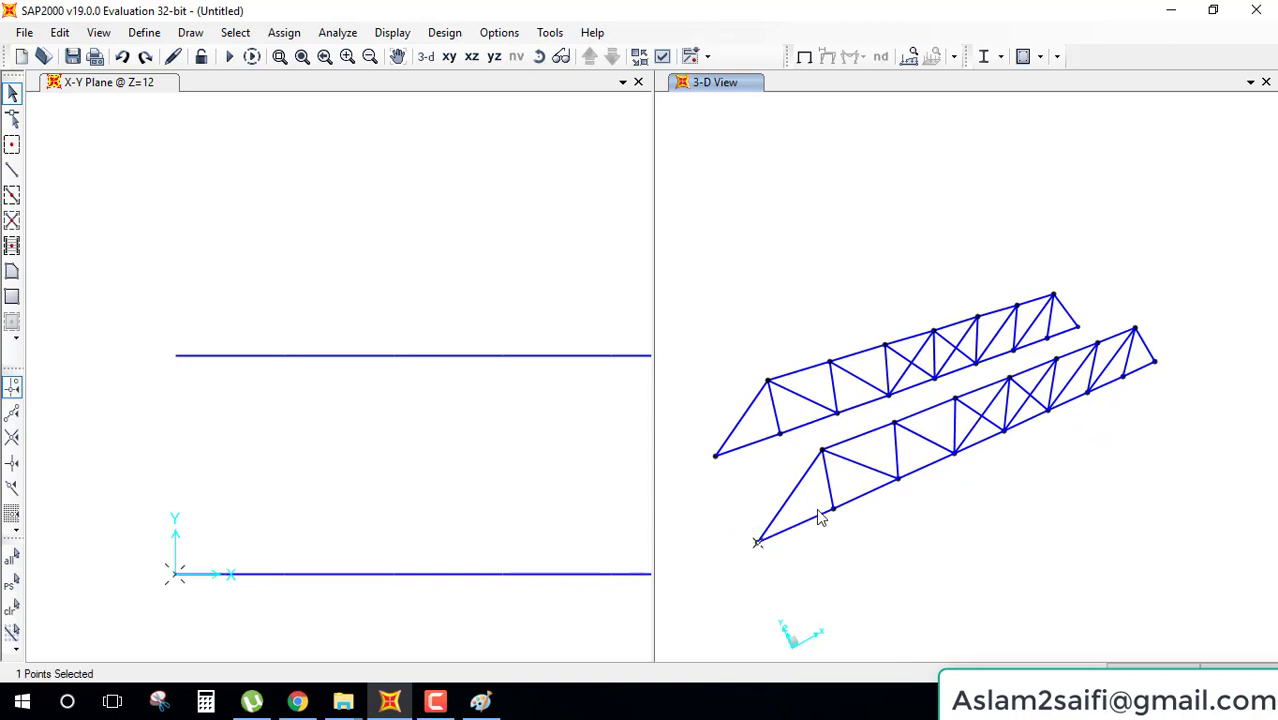
{"action": "left_click_drag", "start_coordinate": [820, 496], "coordinate": [862, 532]}
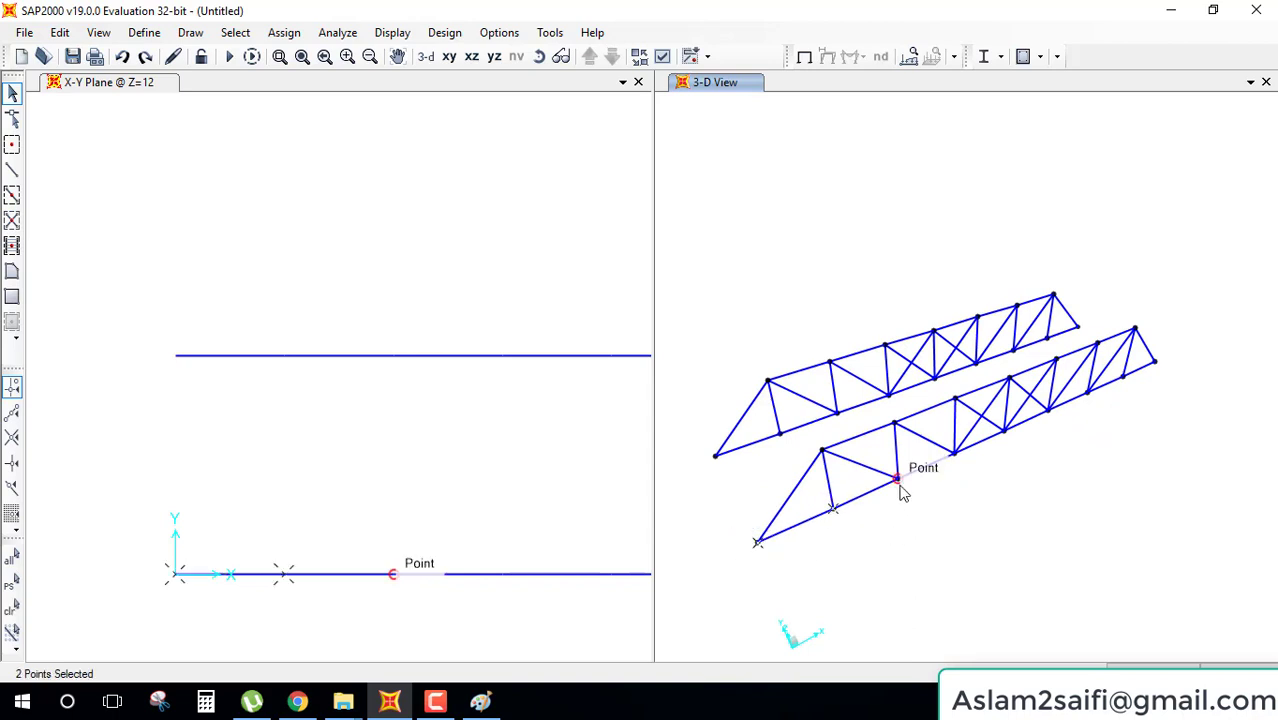
- Draw the first cross members and diagonal braces between the two parallel trusses
{"action": "left_click", "coordinate": [16, 170]}
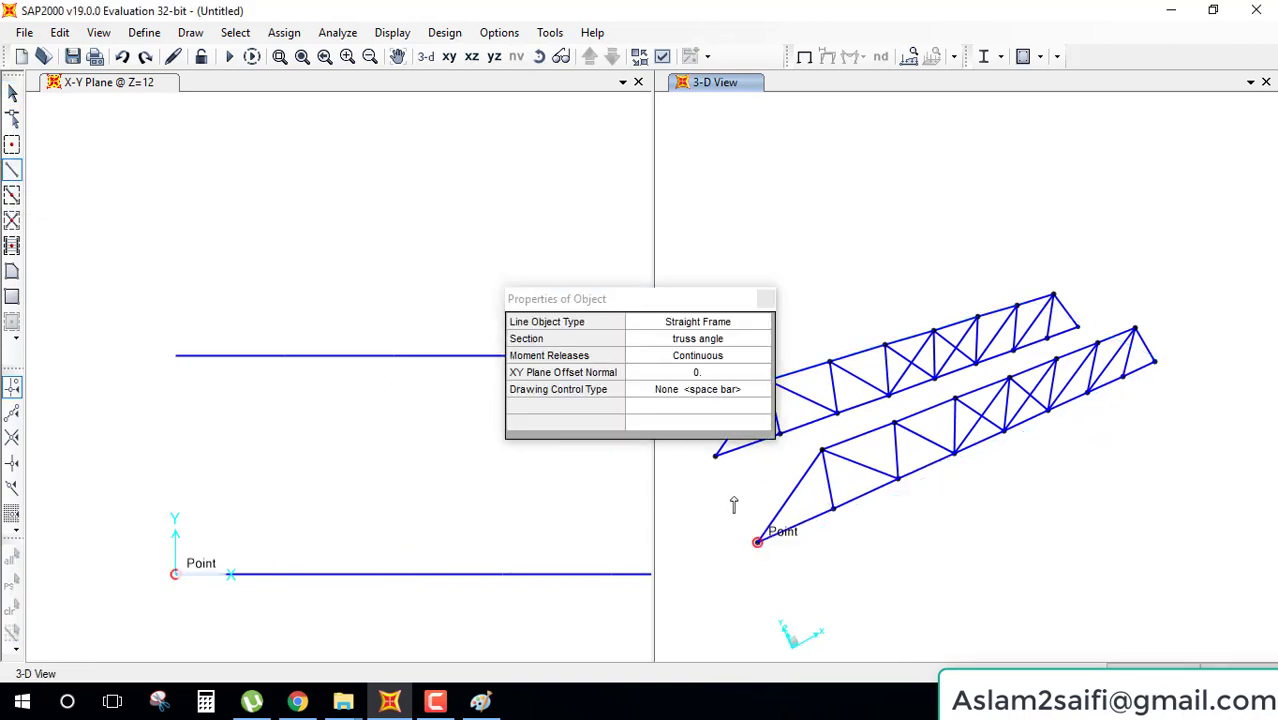
{"action": "left_click", "coordinate": [757, 541]}
{"action": "left_click", "coordinate": [716, 456]}
{"action": "left_click", "coordinate": [833, 508]}
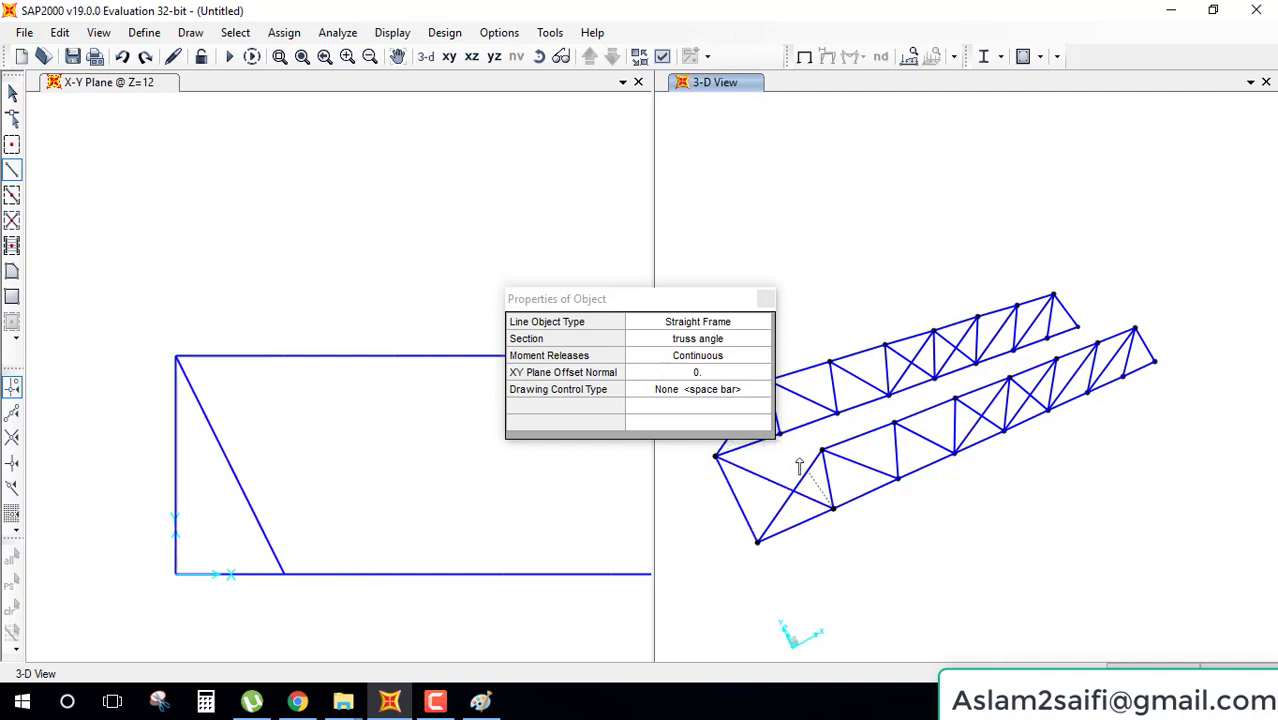
{"action": "left_click", "coordinate": [822, 451]}
{"action": "left_click", "coordinate": [898, 478]}
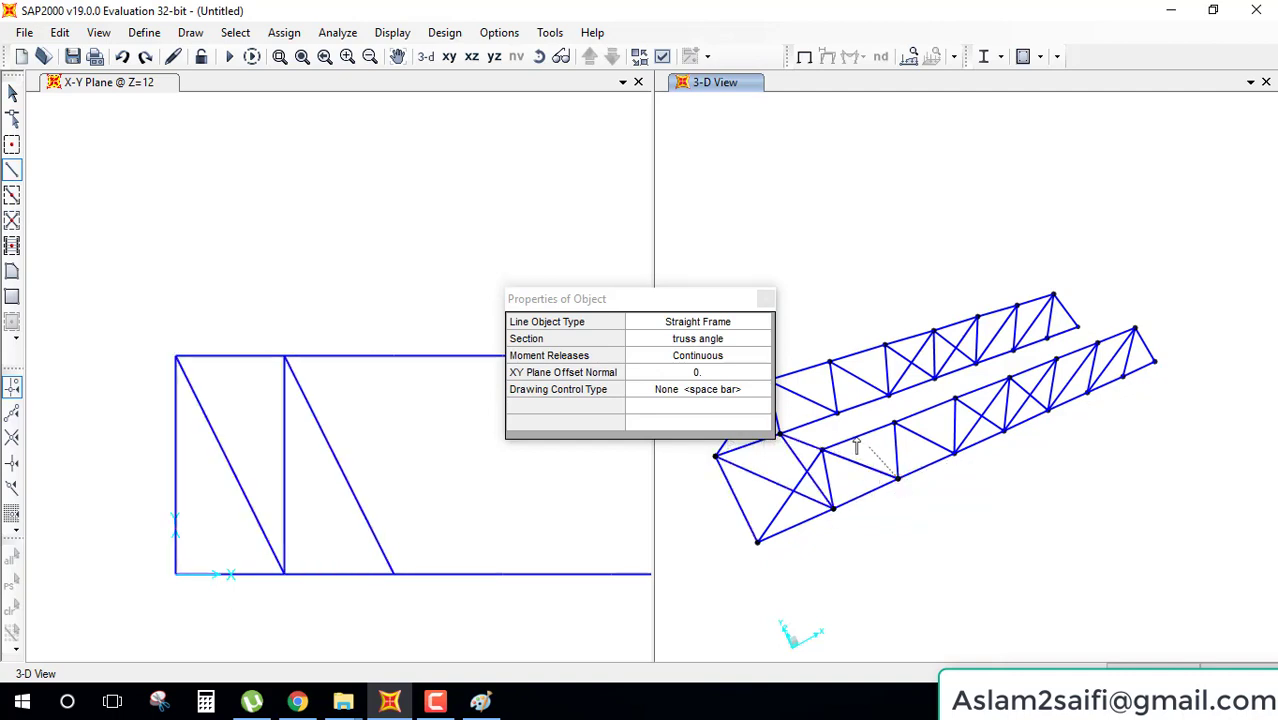
{"action": "left_click", "coordinate": [837, 412]}
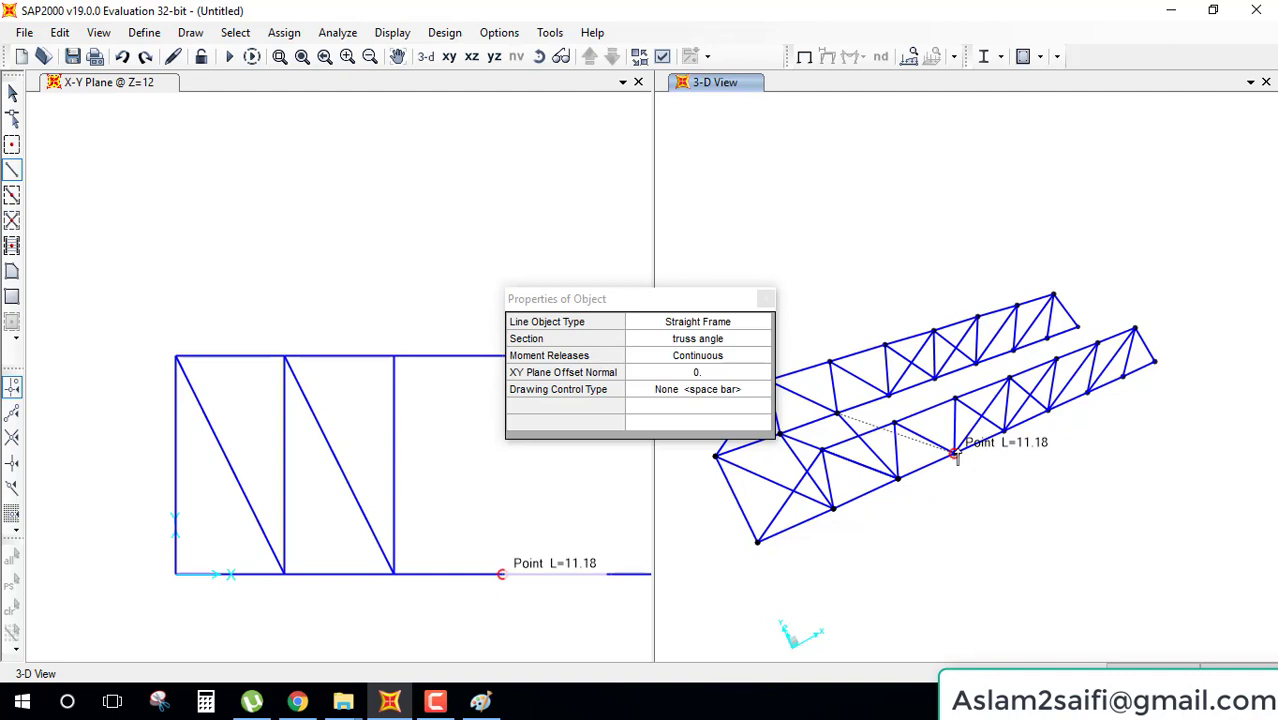
{"action": "left_click", "coordinate": [955, 455]}
- Finish the remaining cross members and braces to the far end, then close the X-Y plan view
{"action": "left_click", "coordinate": [888, 396]}
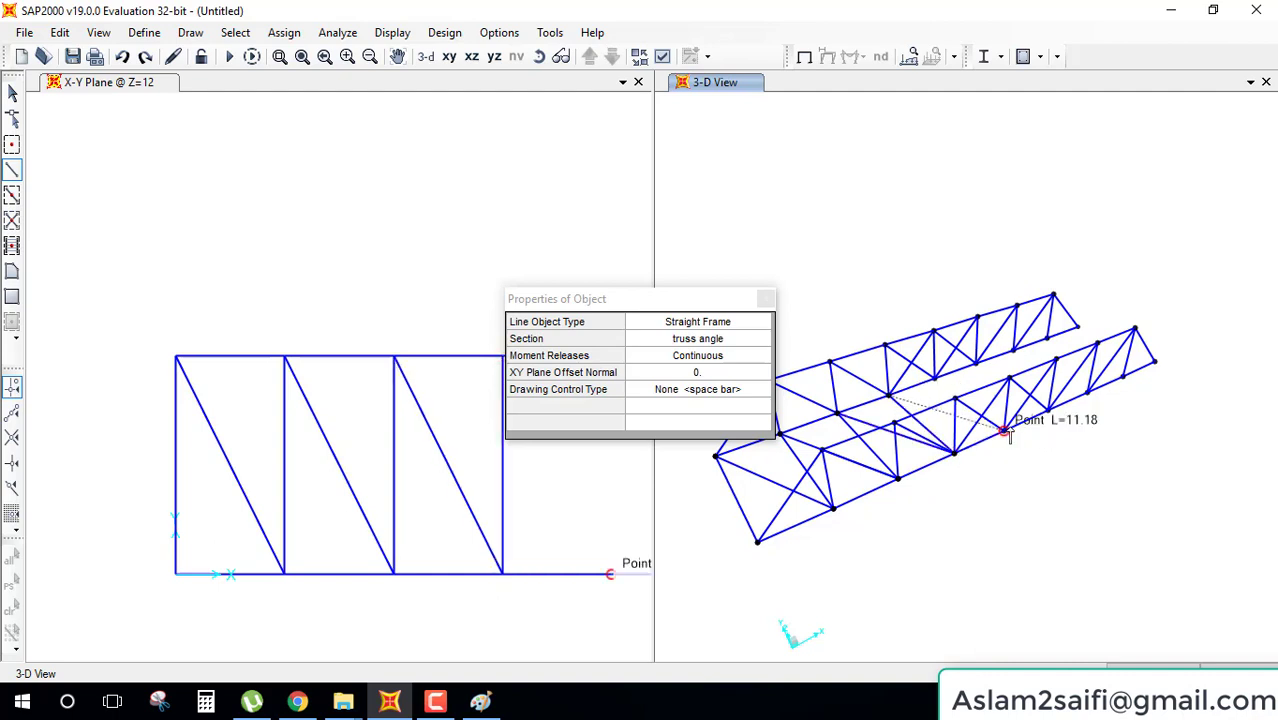
{"action": "left_click", "coordinate": [1003, 430]}
{"action": "left_click", "coordinate": [935, 376]}
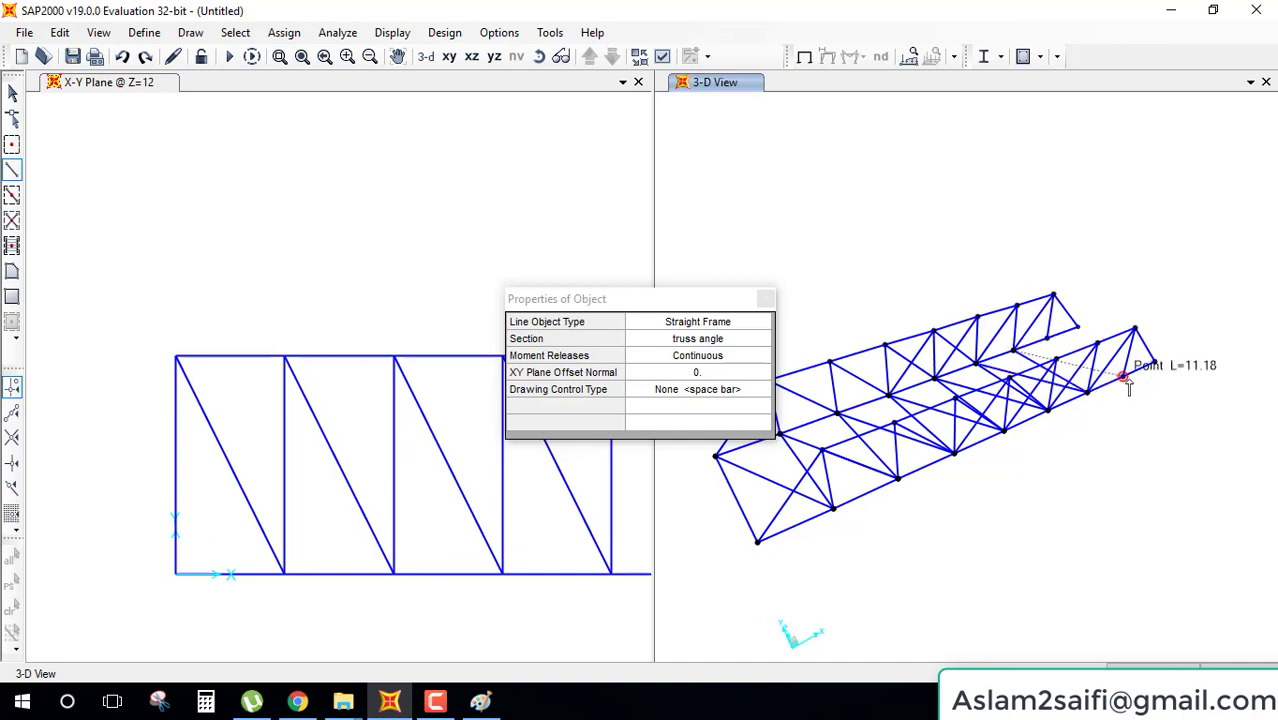
{"action": "left_click", "coordinate": [1047, 340]}
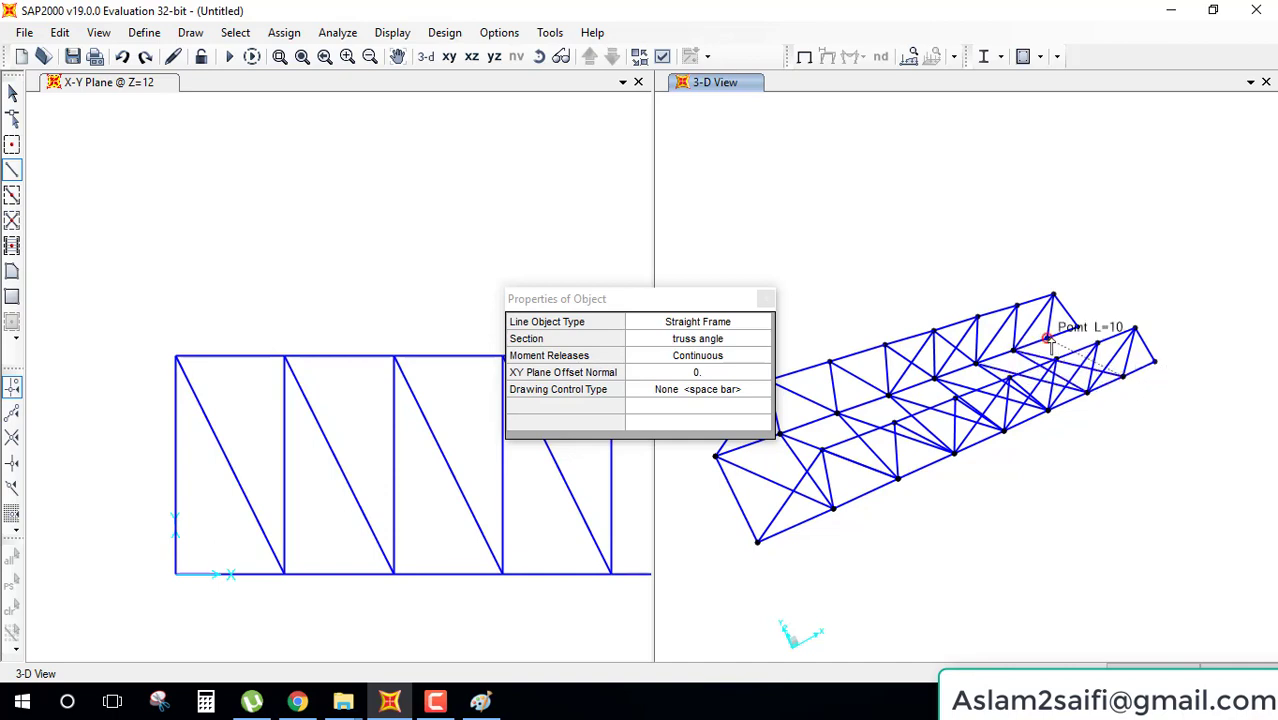
{"action": "left_click", "coordinate": [1153, 362]}
{"action": "left_click", "coordinate": [1078, 327]}
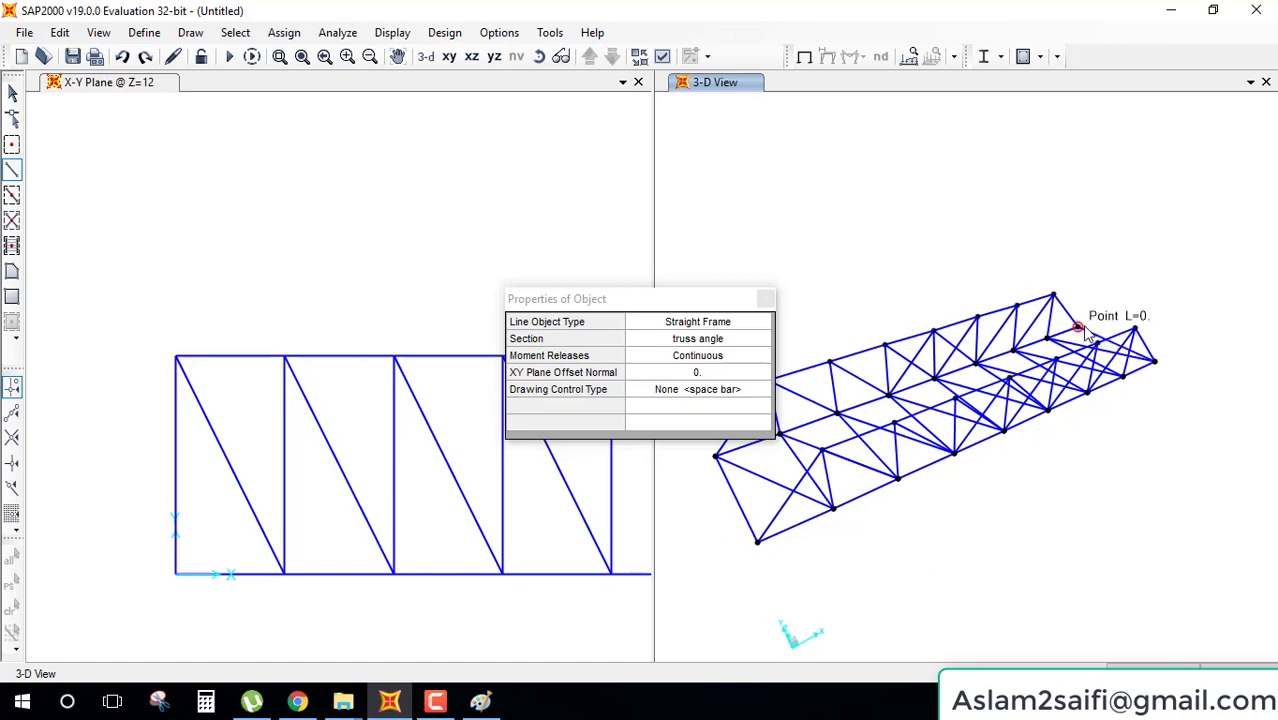
{"action": "key", "text": "Escape"}
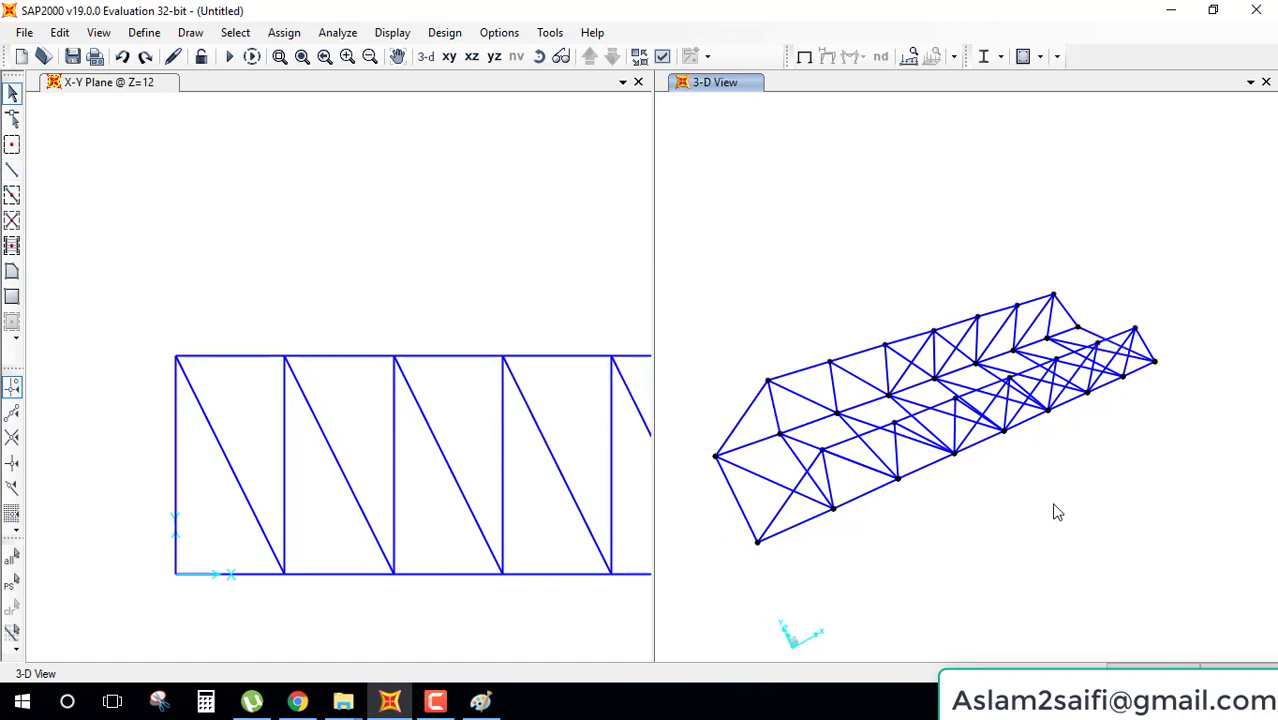
{"action": "left_click", "coordinate": [638, 82]}
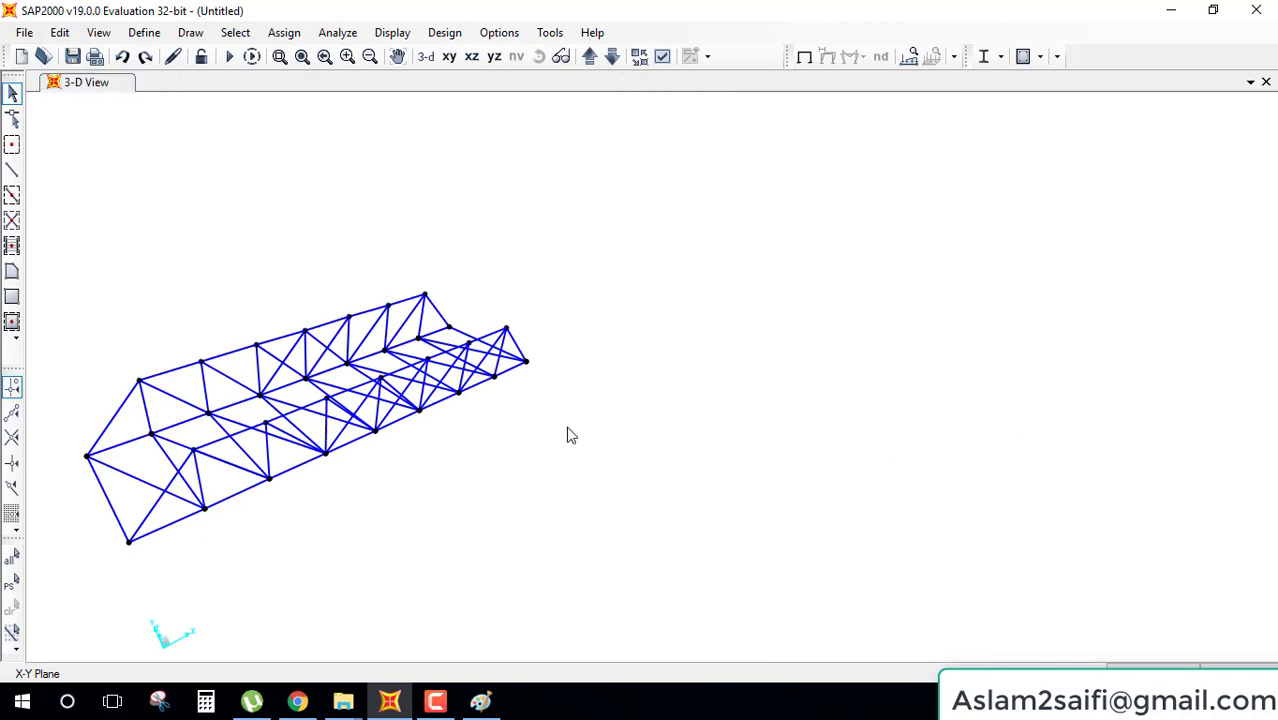
- Display the bridge members as extruded sections (View Type: Extrude) and select the left-end joint
{"action": "mouse_move", "coordinate": [296, 445]}
{"action": "middle_mouse_down"}
{"action": "mouse_move", "coordinate": [673, 391]}
{"action": "mouse_move", "coordinate": [625, 123]}
{"action": "middle_mouse_up"}
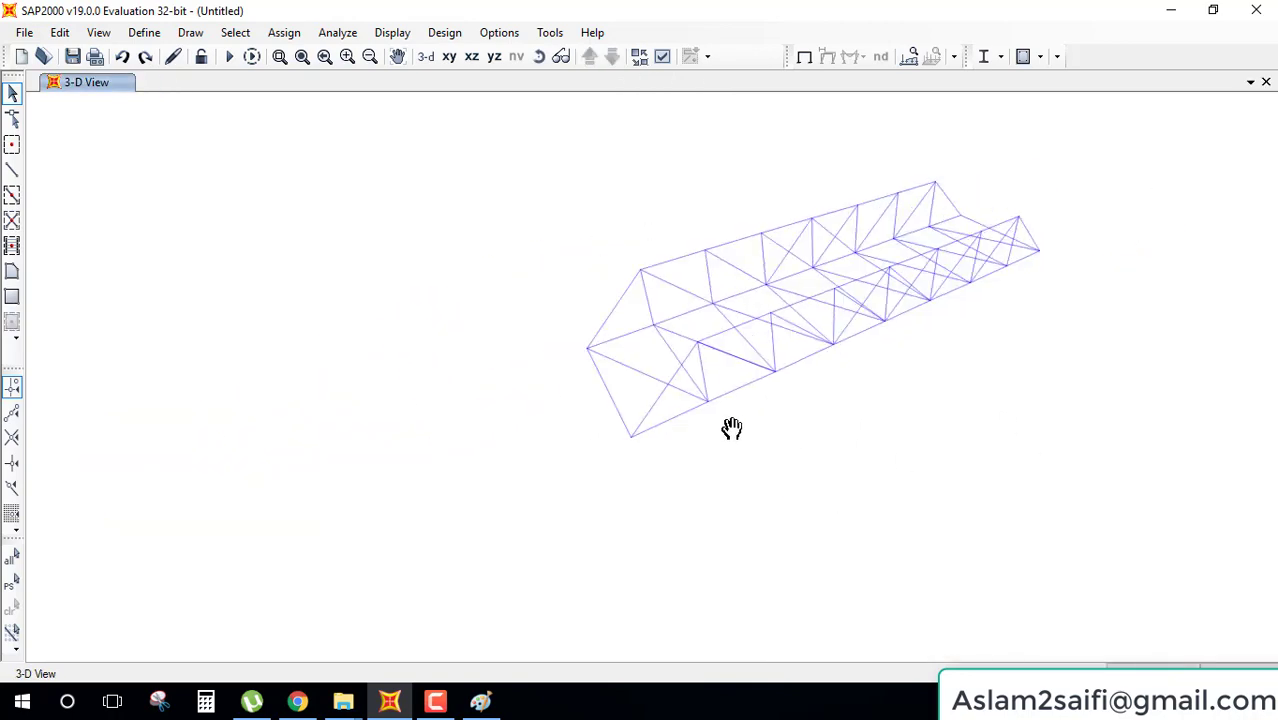
{"action": "left_click", "coordinate": [662, 56]}
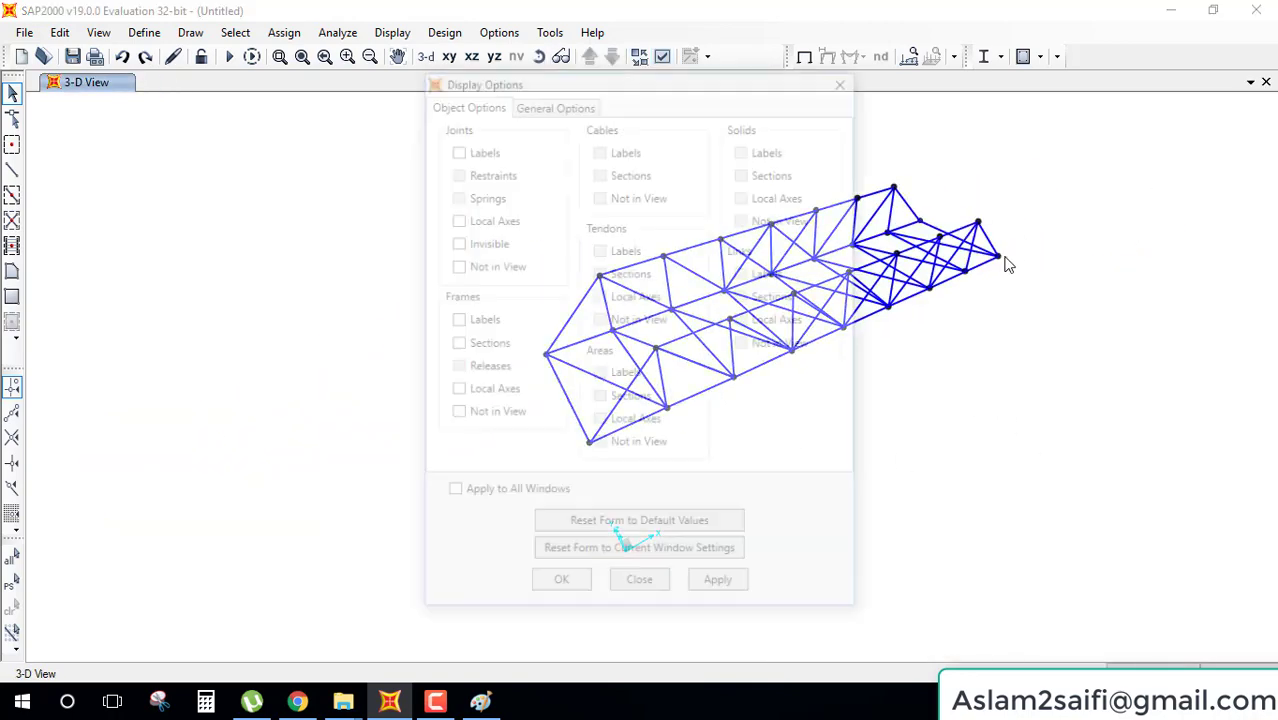
{"action": "left_click", "coordinate": [563, 104]}
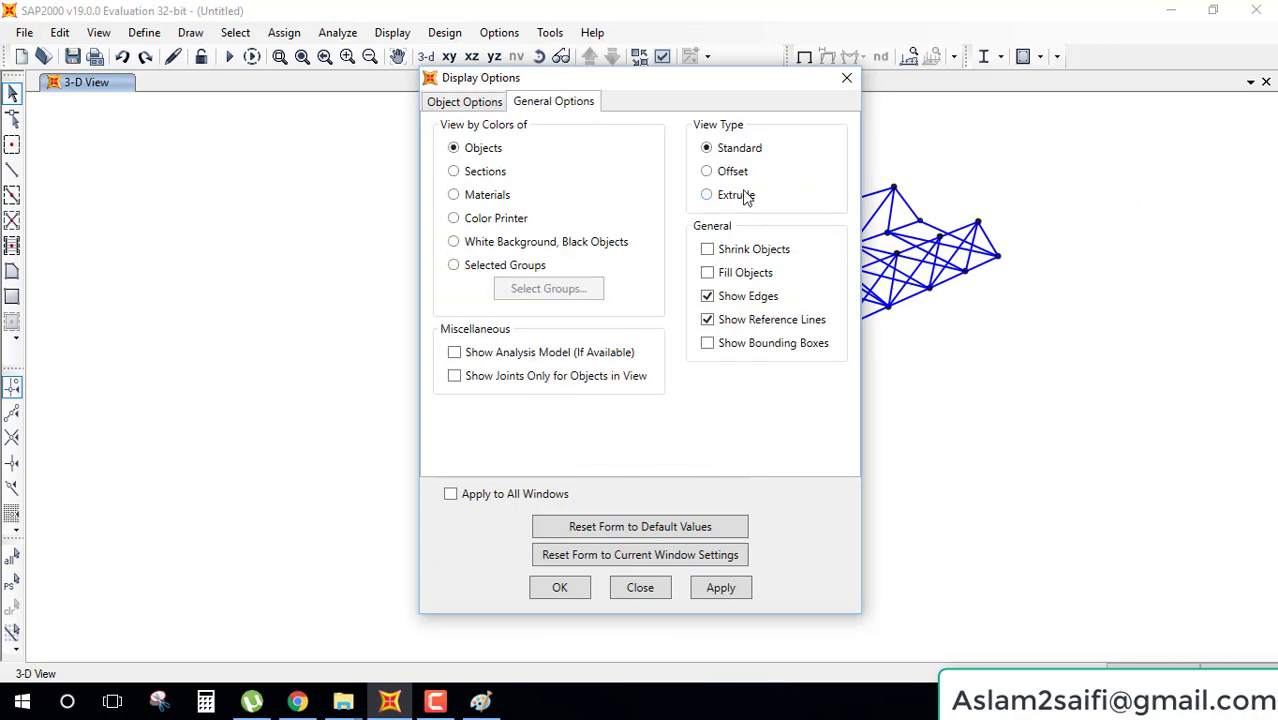
{"action": "left_click", "coordinate": [742, 194]}
{"action": "left_click", "coordinate": [580, 592]}
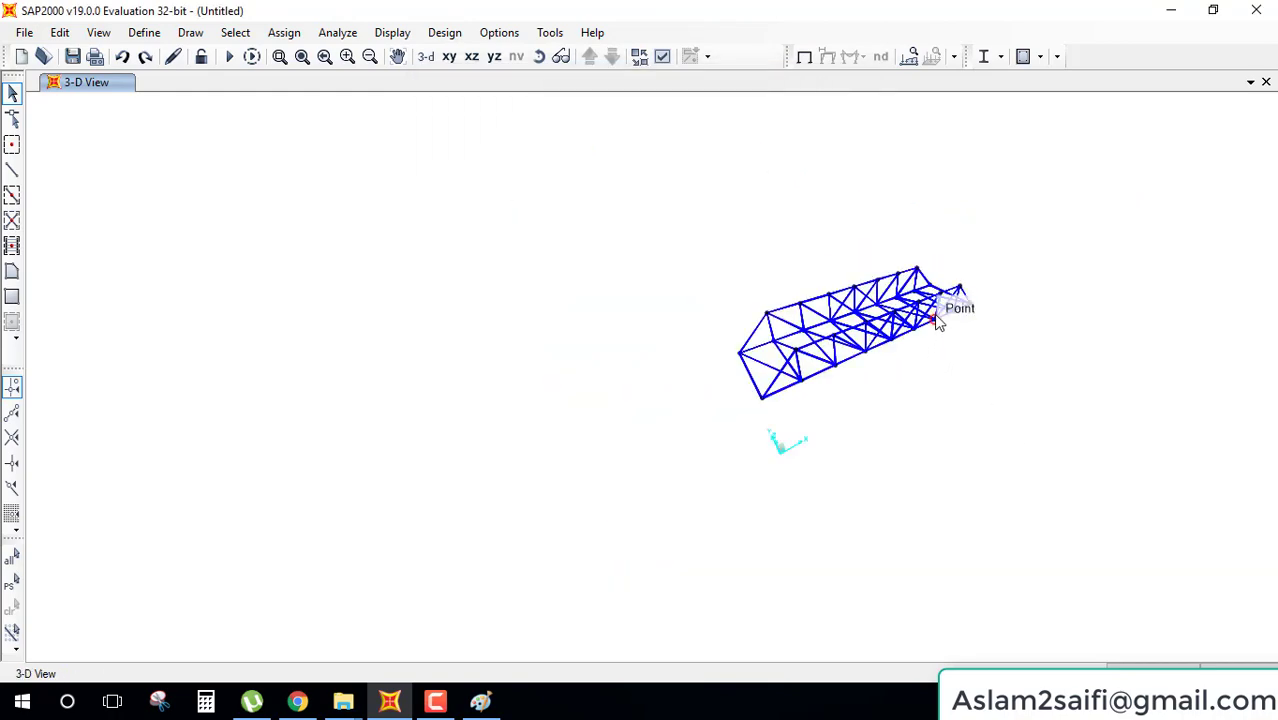
{"action": "scroll", "coordinate": [945, 318], "scroll_direction": "up", "scroll_amount": 2}
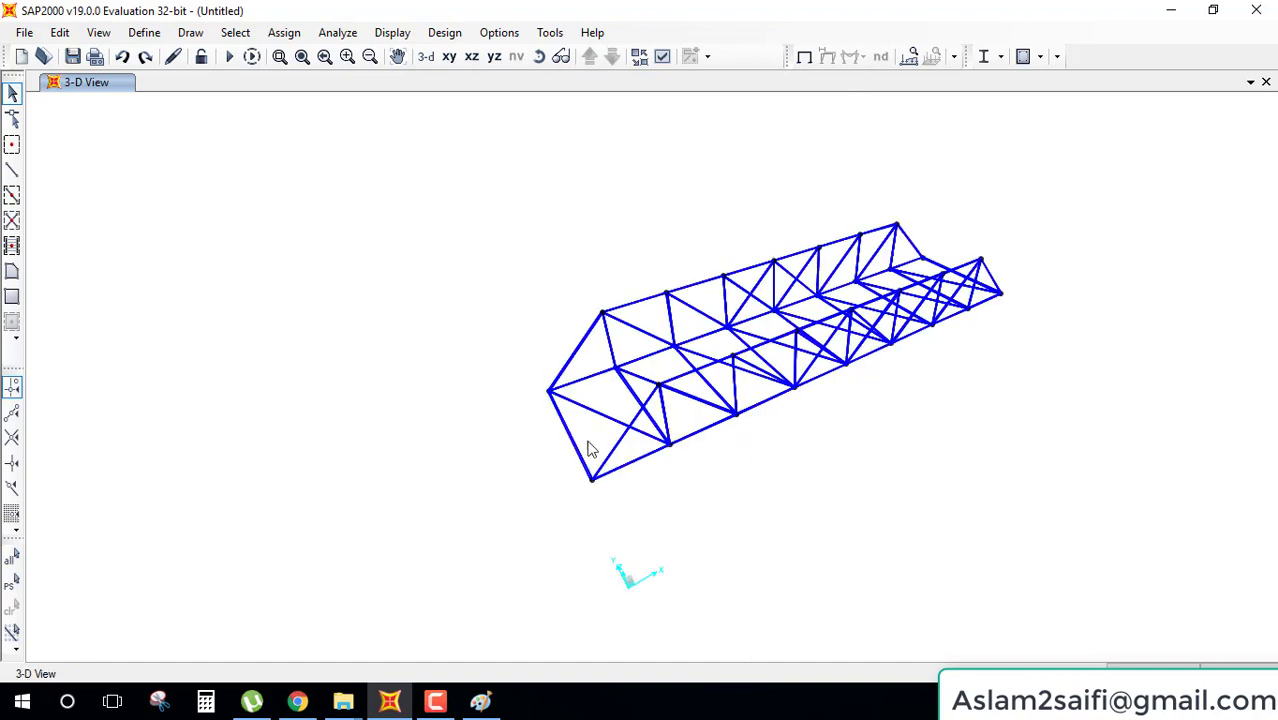
{"action": "left_click_drag", "start_coordinate": [520, 380], "coordinate": [562, 408]}
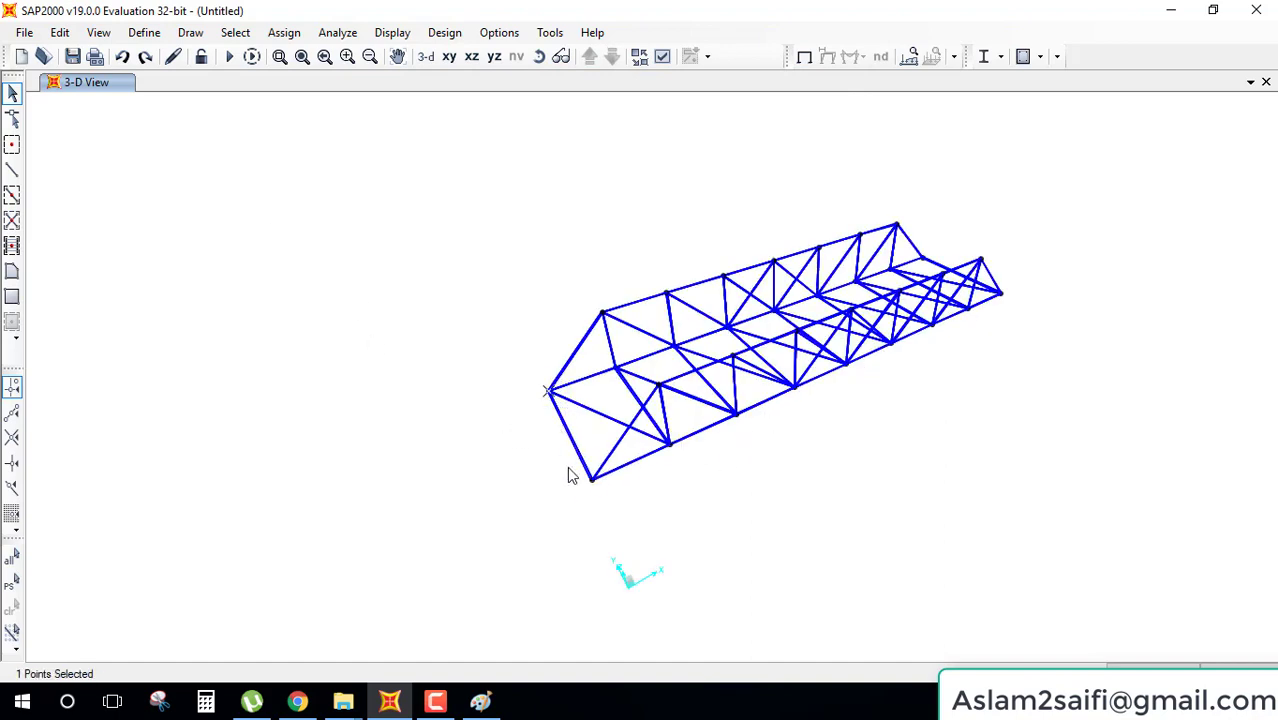
- Select the four end corner joints and assign pinned restraints fixing translations 1, 2 and 3
{"action": "left_click_drag", "start_coordinate": [1038, 274], "coordinate": [990, 306]}
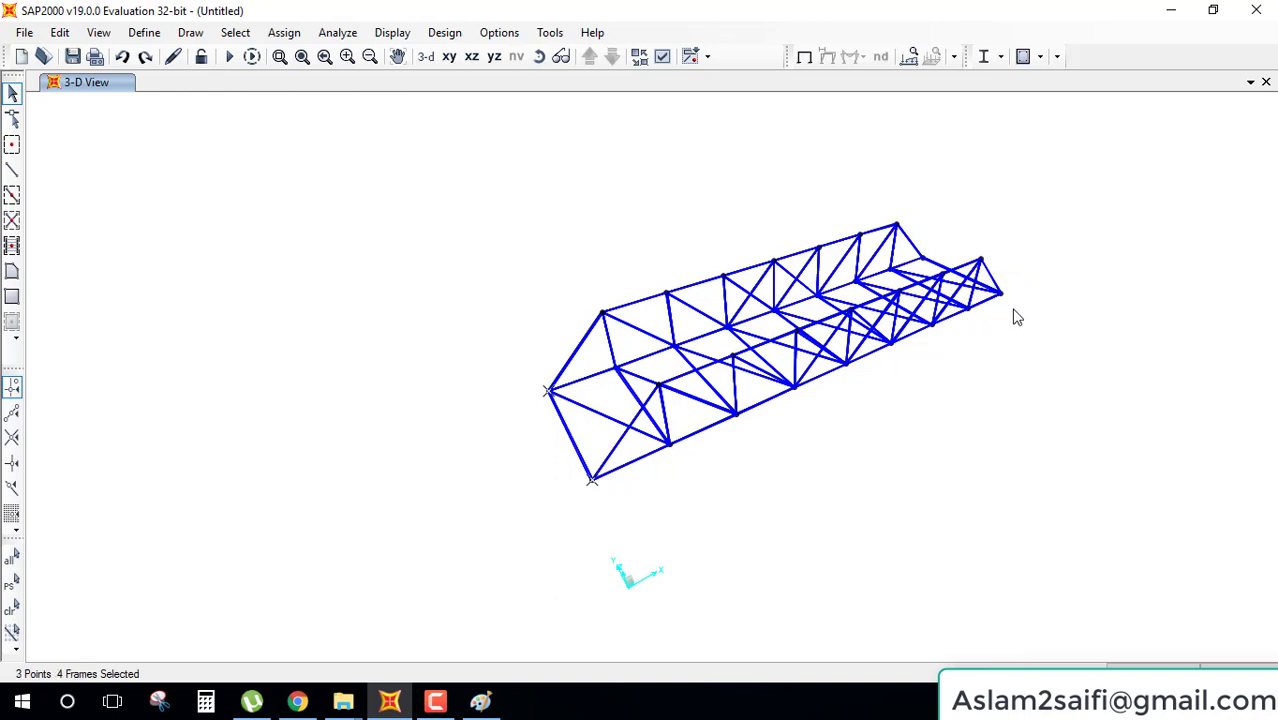
{"action": "key", "text": "ctrl+shift+c"}
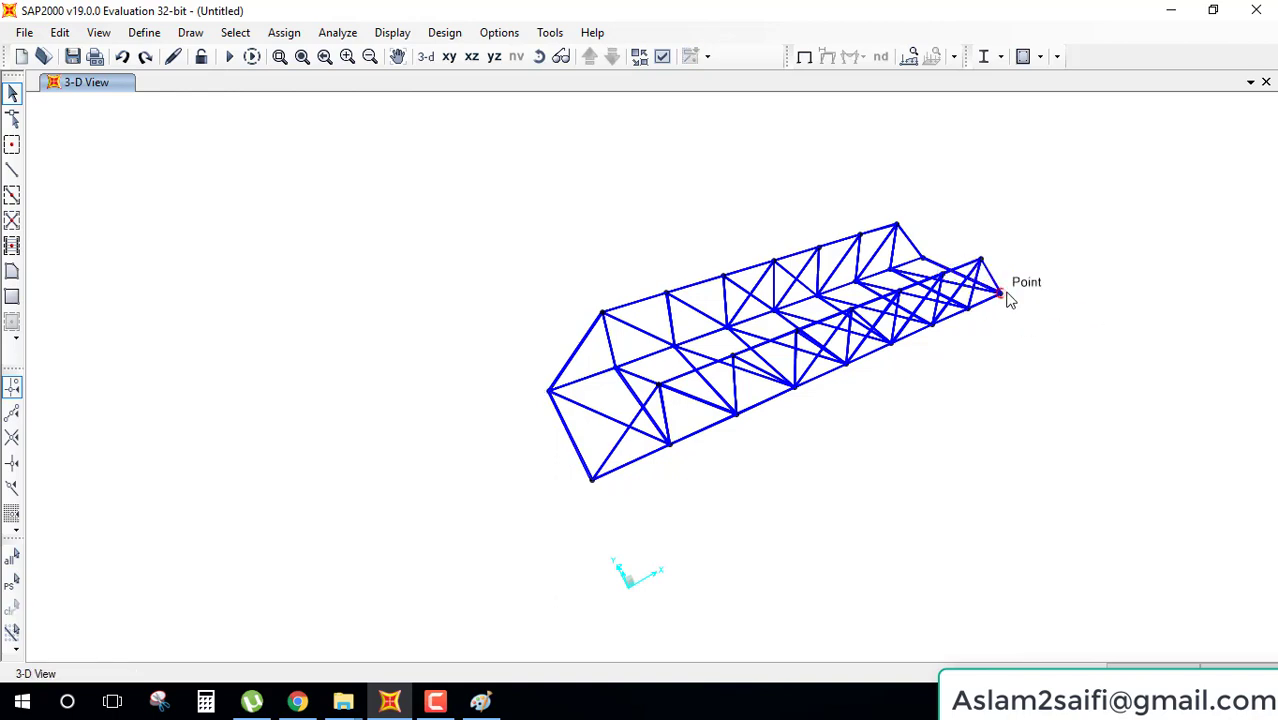
{"action": "left_click", "coordinate": [990, 284]}
{"action": "left_click", "coordinate": [922, 259]}
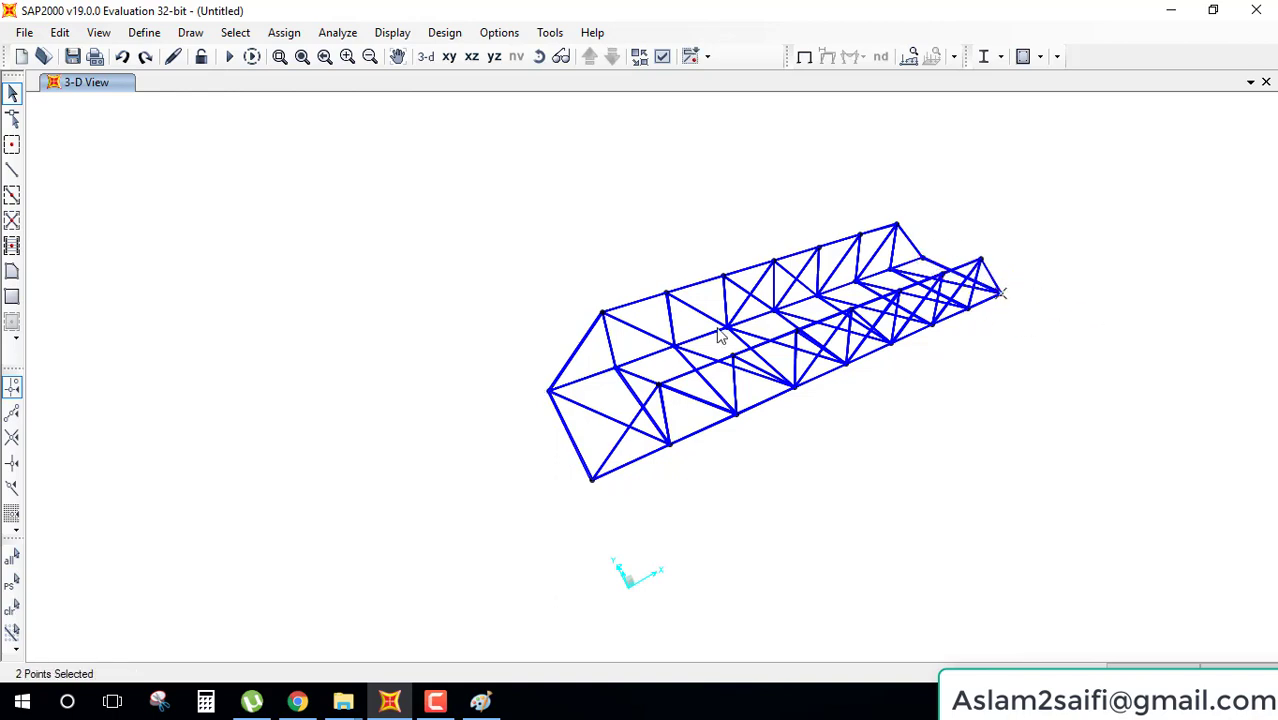
{"action": "left_click", "coordinate": [547, 391]}
{"action": "left_click", "coordinate": [284, 32]}
{"action": "mouse_move", "coordinate": [308, 55]}
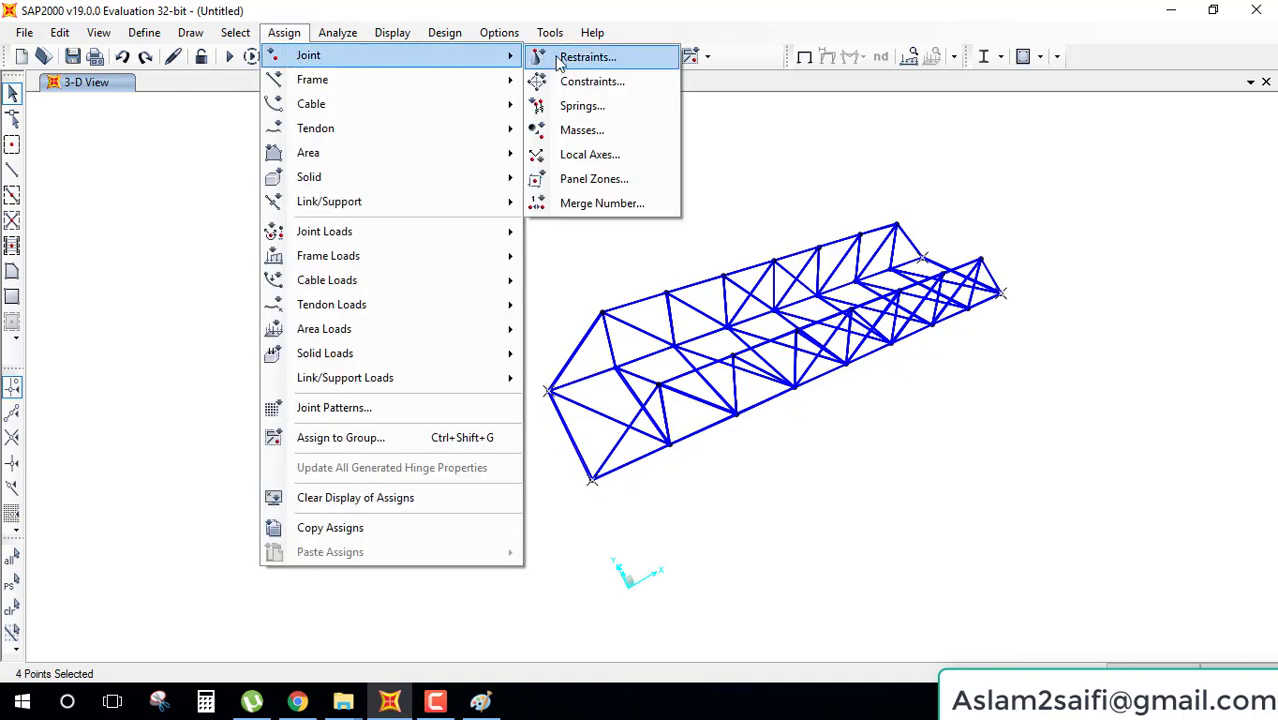
{"action": "left_click", "coordinate": [587, 57]}
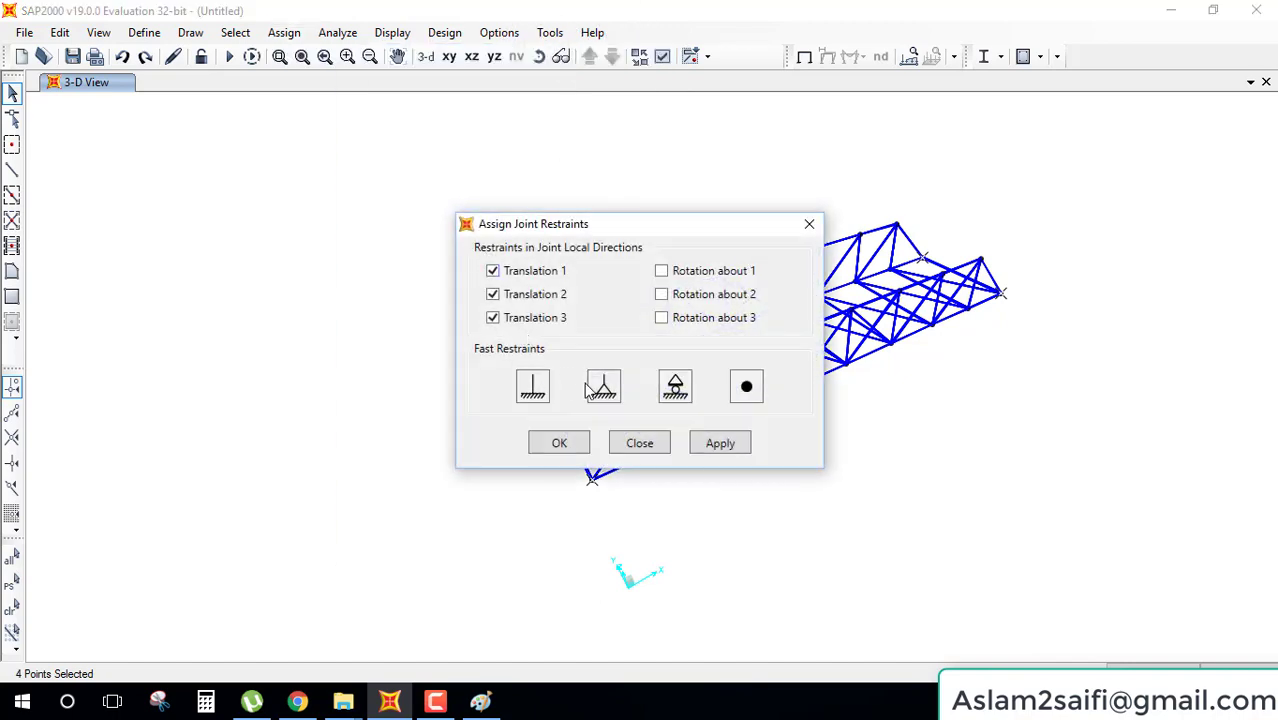
{"action": "left_click", "coordinate": [603, 388]}
{"action": "left_click", "coordinate": [559, 442]}
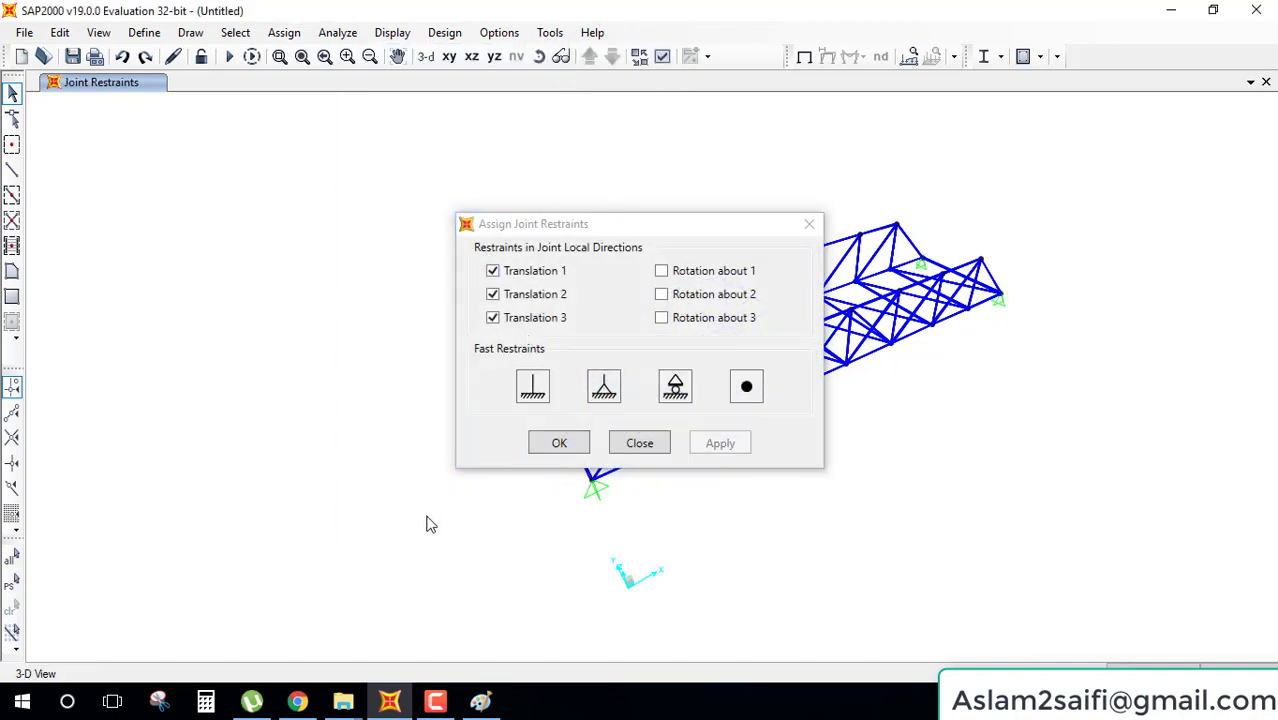
{"action": "middle_click_drag", "start_coordinate": [716, 462], "coordinate": [605, 466]}
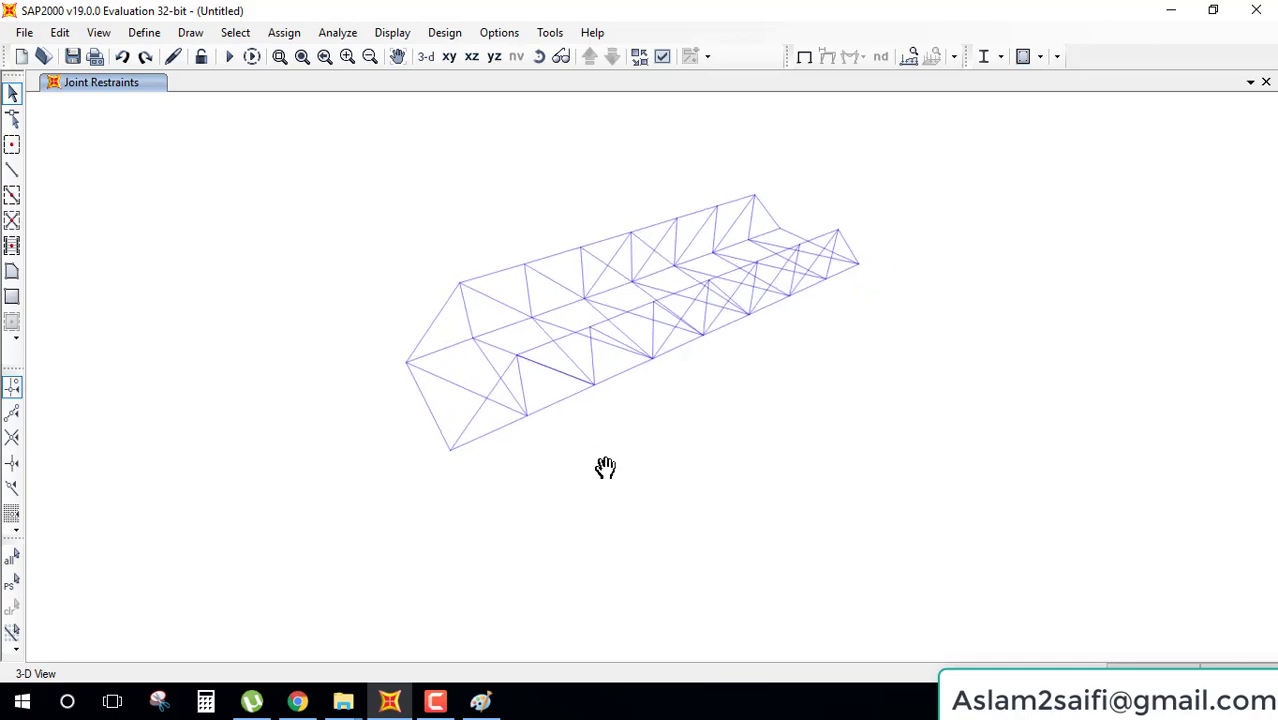
- Toggle the display View Type to Standard and back to Extrude, applying the extruded view
{"action": "left_click", "coordinate": [662, 56]}
{"action": "left_click", "coordinate": [553, 101]}
{"action": "left_click", "coordinate": [752, 150]}
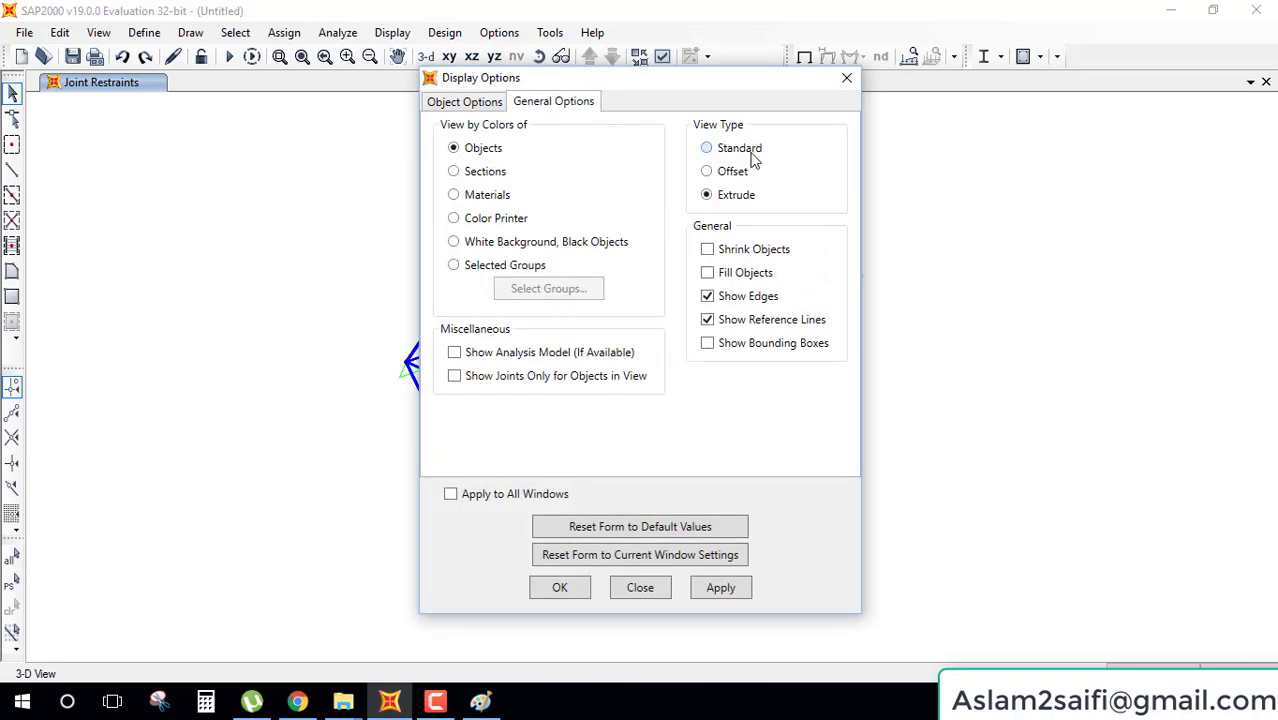
{"action": "left_click", "coordinate": [745, 197]}
{"action": "left_click", "coordinate": [720, 590]}
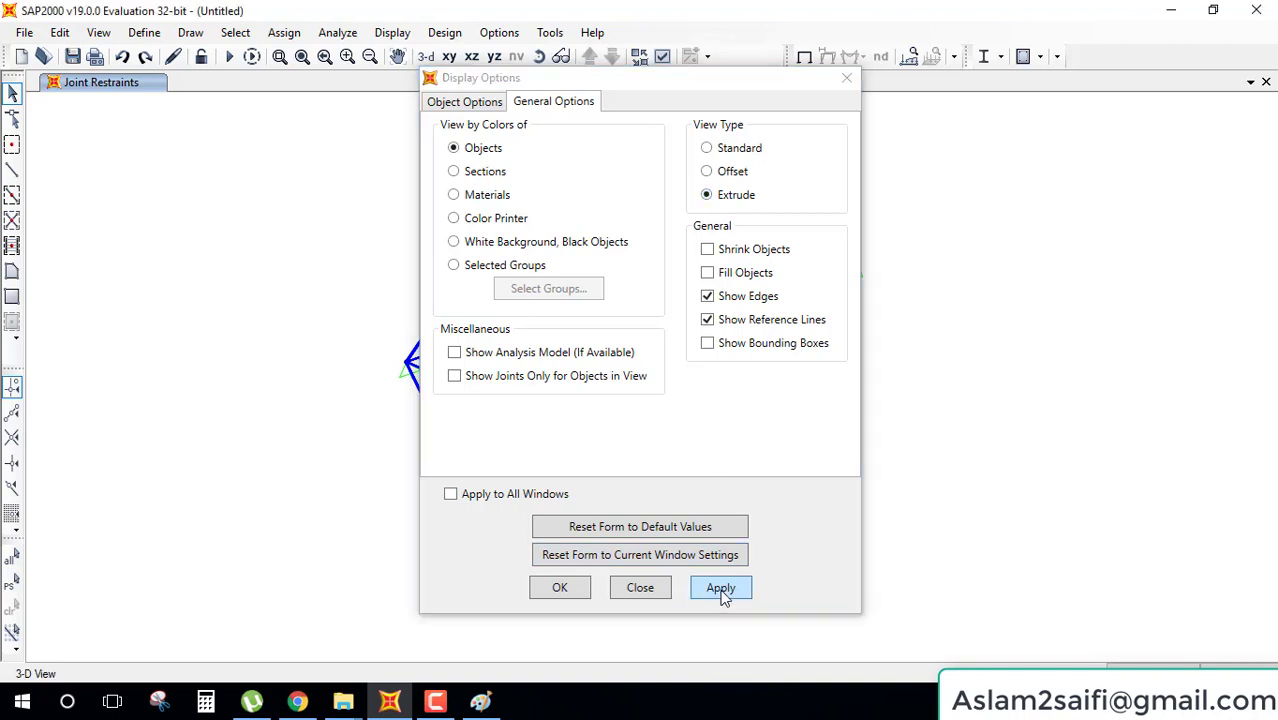
{"action": "left_click", "coordinate": [560, 588]}
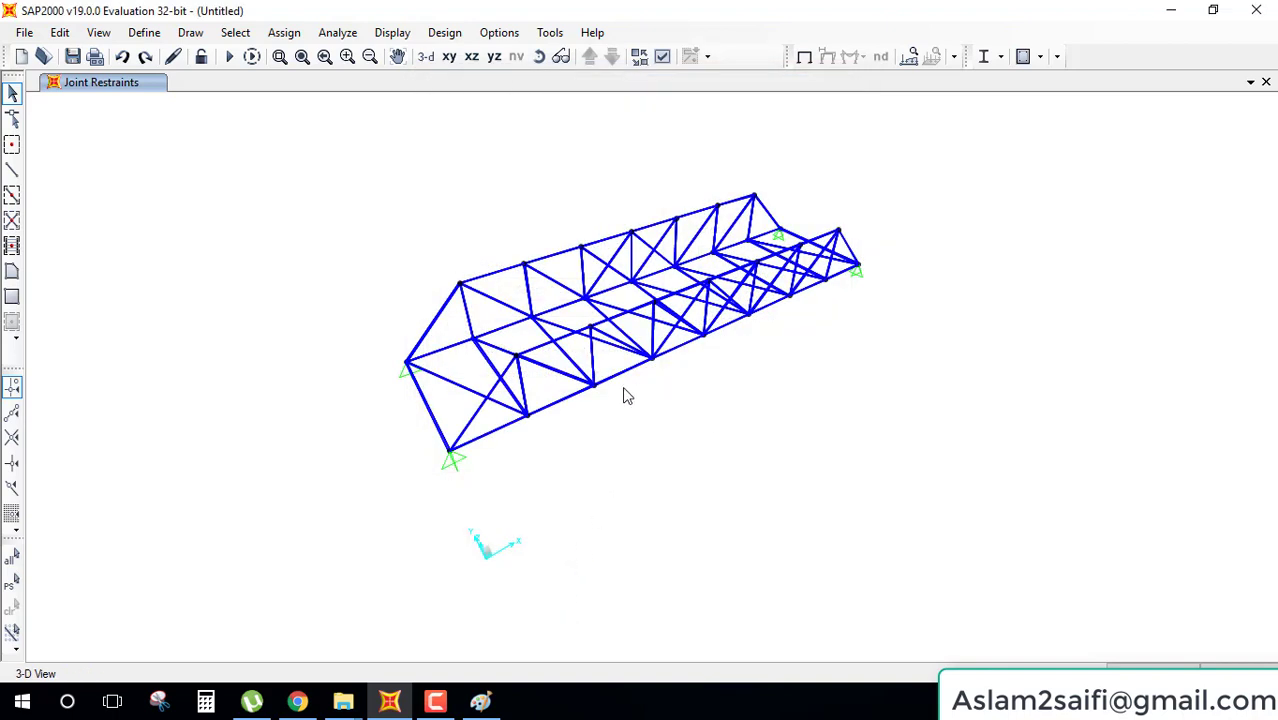
- Reframe the whole truss model in view, then bring up the truss bridge sketch in Paint
{"action": "scroll", "coordinate": [452, 444], "scroll_direction": "up", "scroll_amount": 3}
{"action": "scroll", "coordinate": [465, 450], "scroll_direction": "up", "scroll_amount": 2}
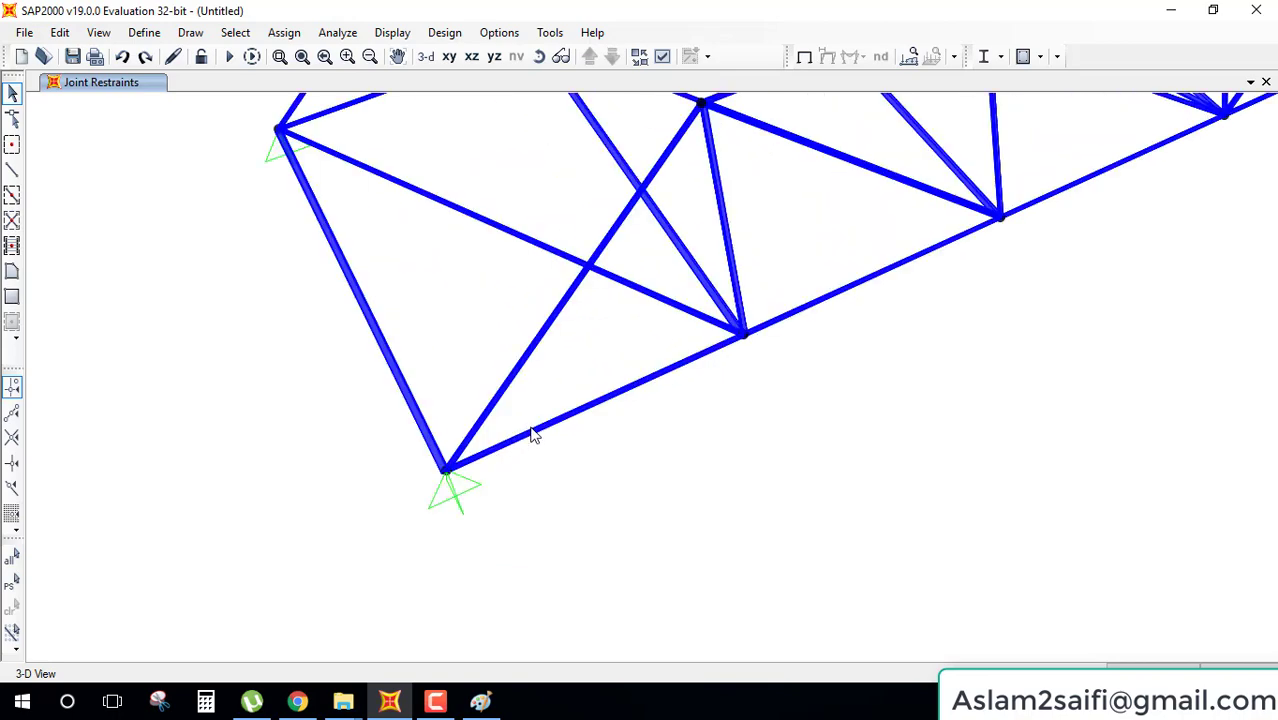
{"action": "scroll", "coordinate": [600, 416], "scroll_direction": "down", "scroll_amount": 2}
{"action": "middle_click_drag", "start_coordinate": [885, 372], "coordinate": [740, 455]}
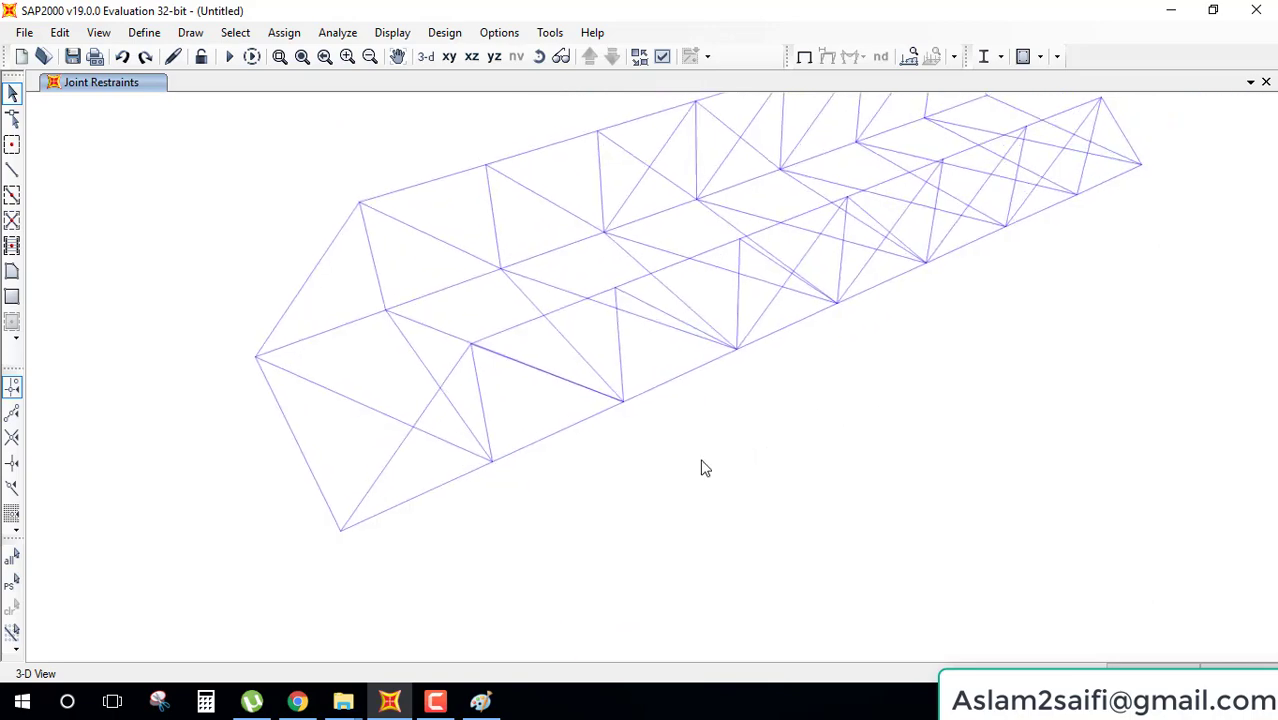
{"action": "scroll", "coordinate": [805, 402], "scroll_direction": "down", "scroll_amount": 2}
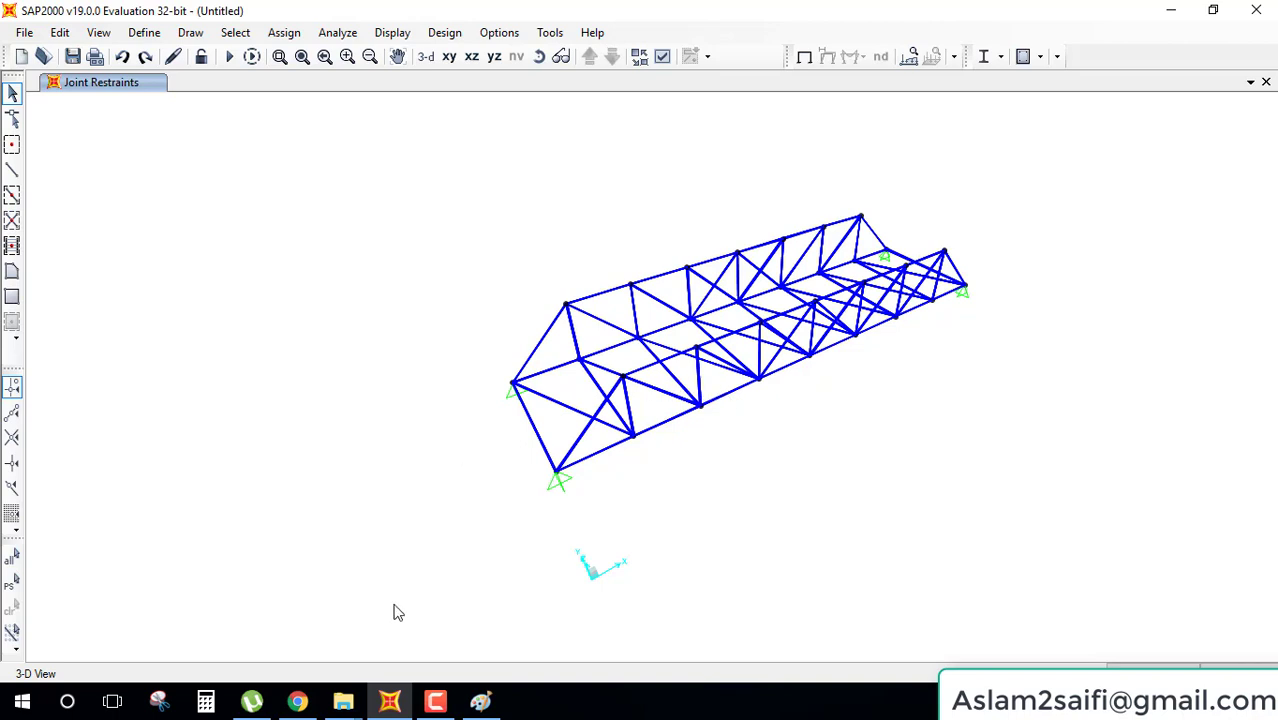
{"action": "left_click", "coordinate": [480, 701]}
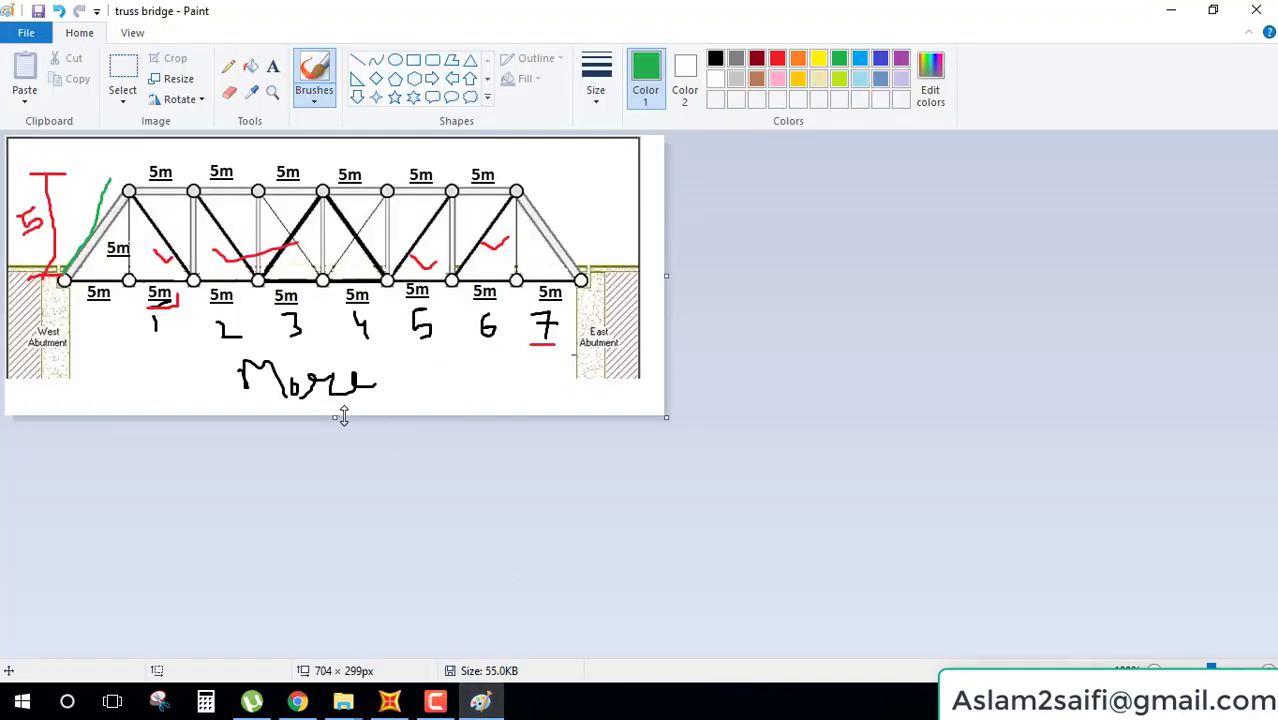
- Extend the Paint canvas downward and place a text box below the bridge sketch
{"action": "left_click_drag", "start_coordinate": [343, 416], "coordinate": [336, 566]}
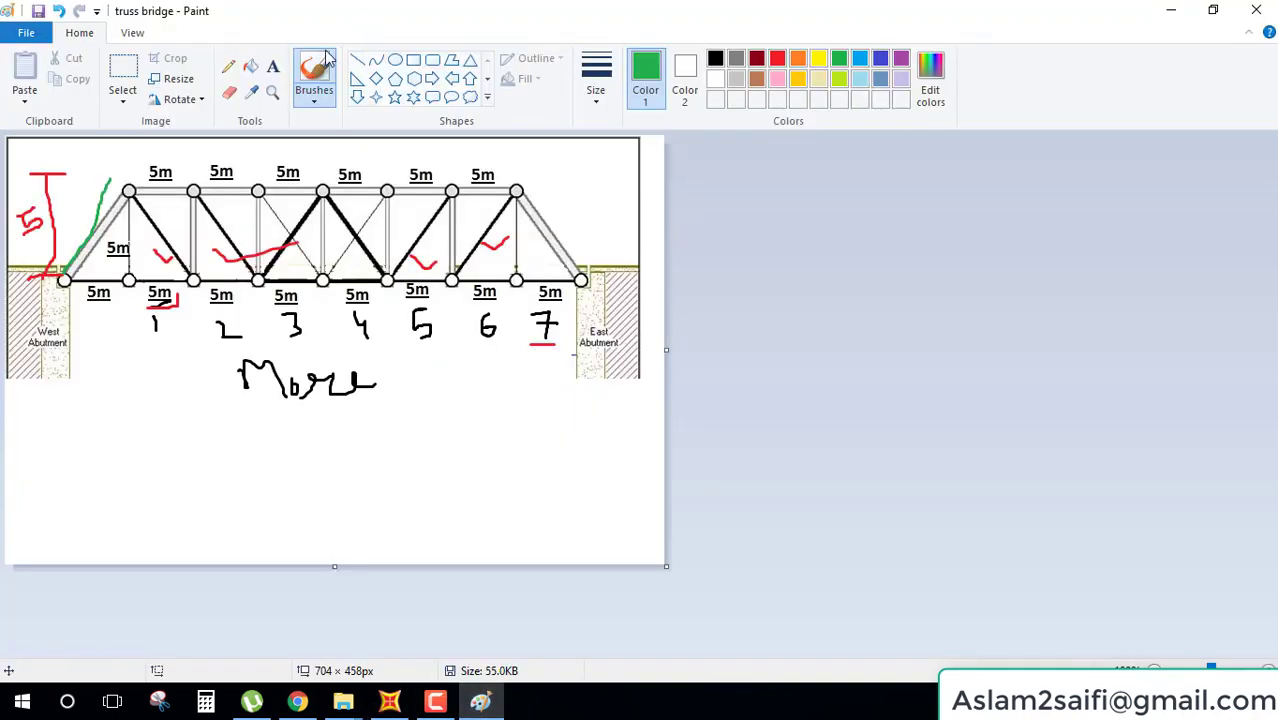
{"action": "left_click", "coordinate": [272, 66]}
{"action": "left_click", "coordinate": [103, 464]}
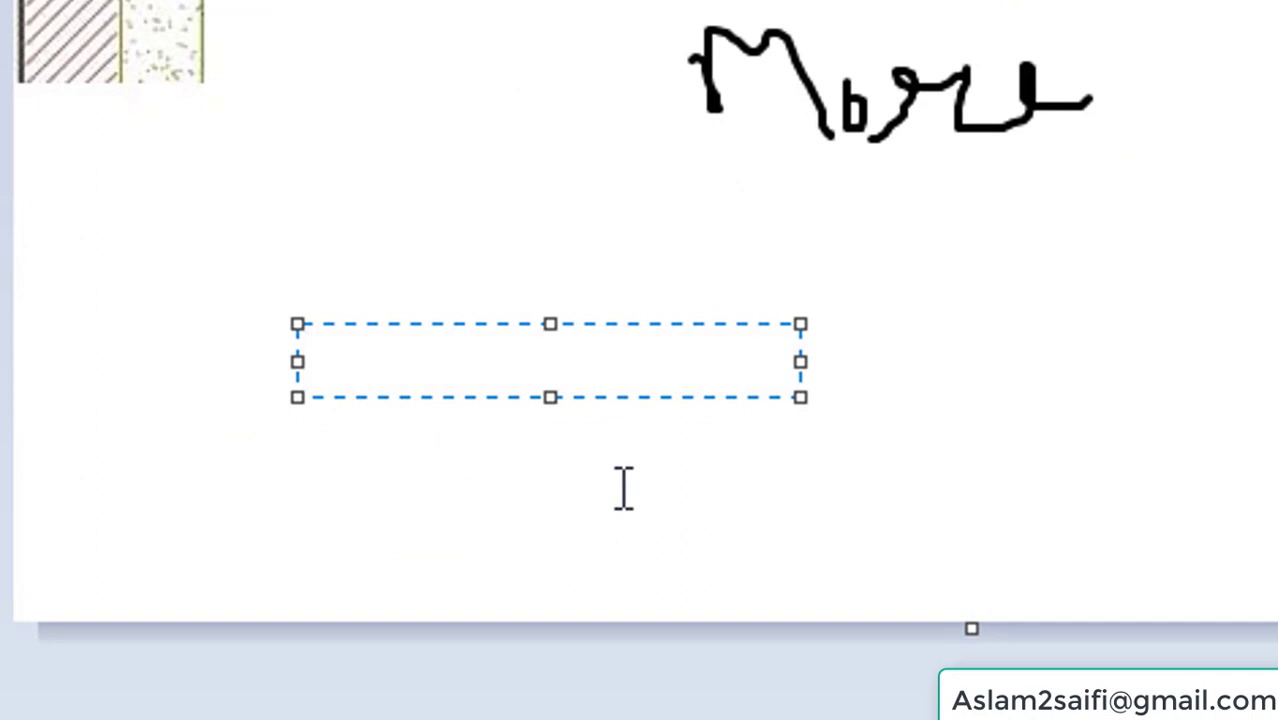
- Type the note 'in truss moment is zero so now we have to release moment'
{"action": "type", "text": "in "}
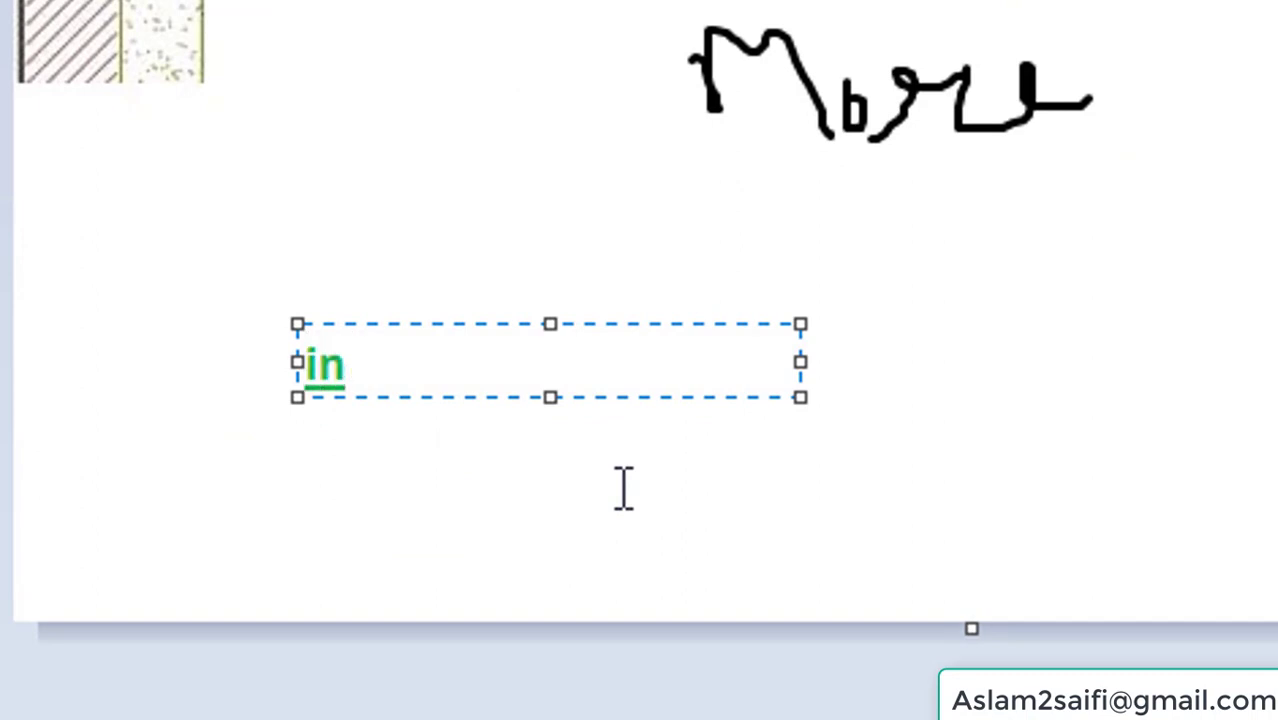
{"action": "type", "text": "trus"}
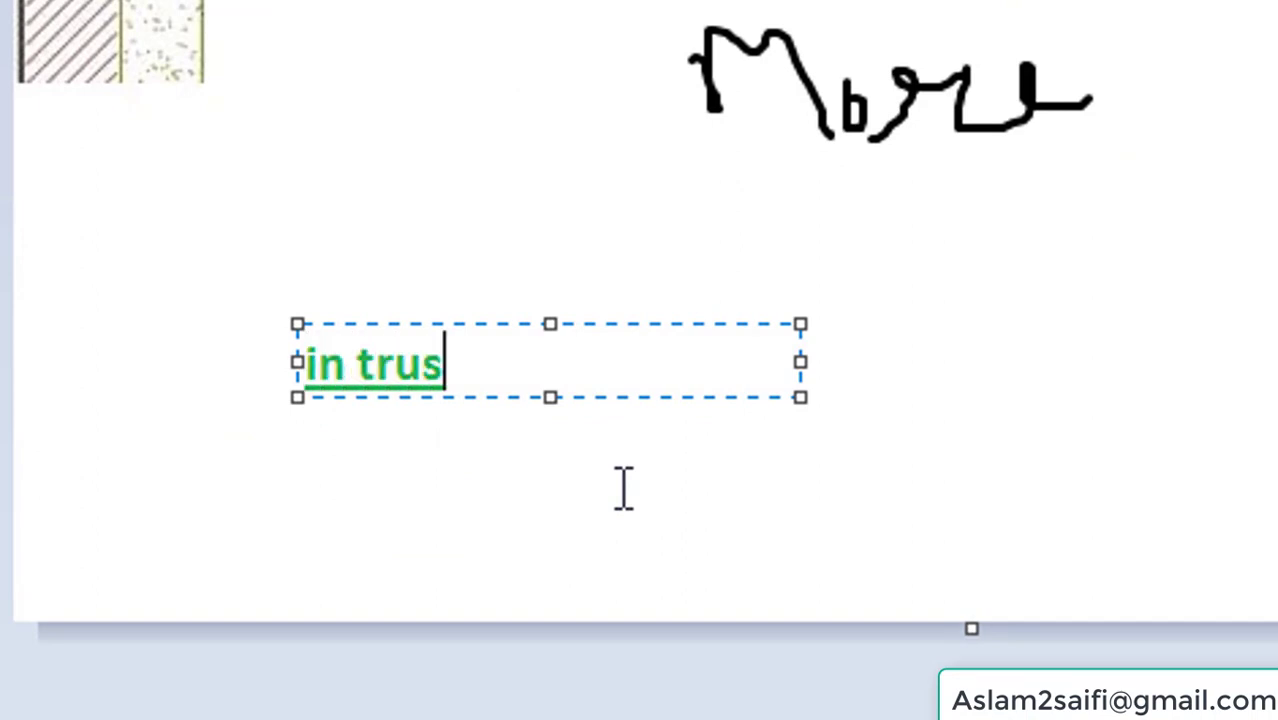
{"action": "type", "text": "aa"}
{"action": "key", "text": "BackSpace"}
{"action": "key", "text": "BackSpace"}
{"action": "type", "text": "s mom"}
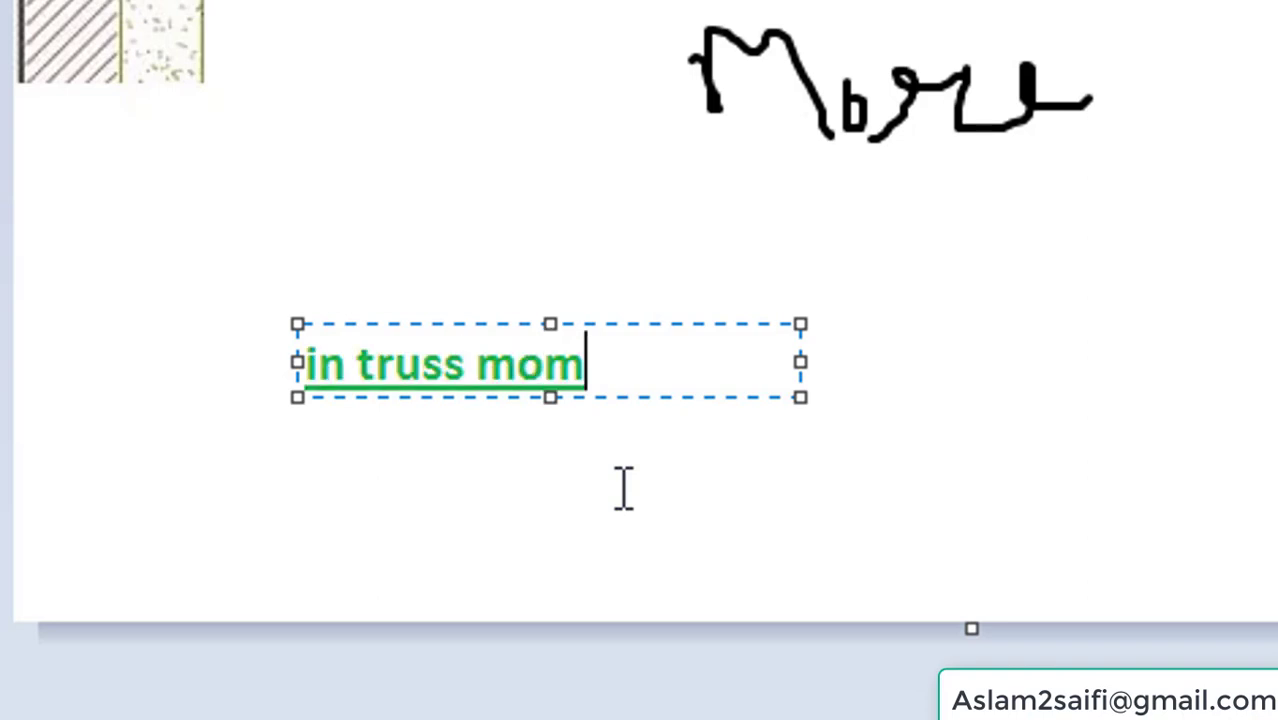
{"action": "type", "text": "ent is "}
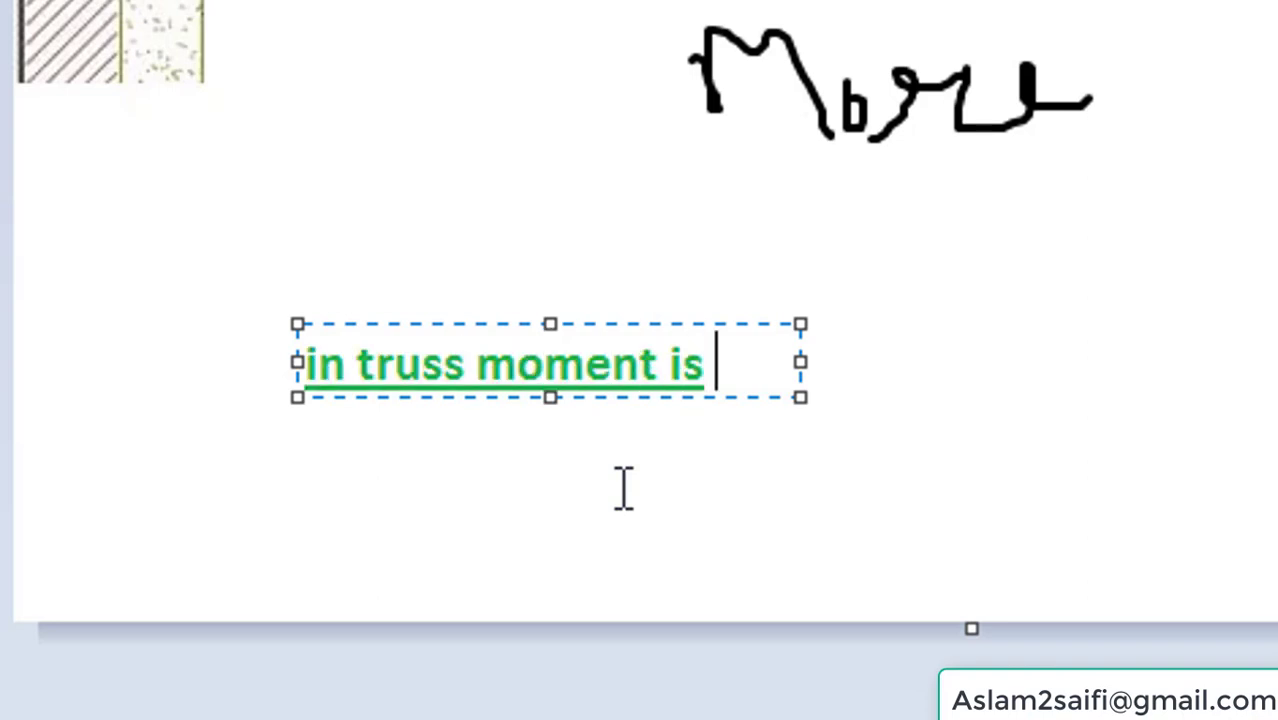
{"action": "type", "text": "zero"}
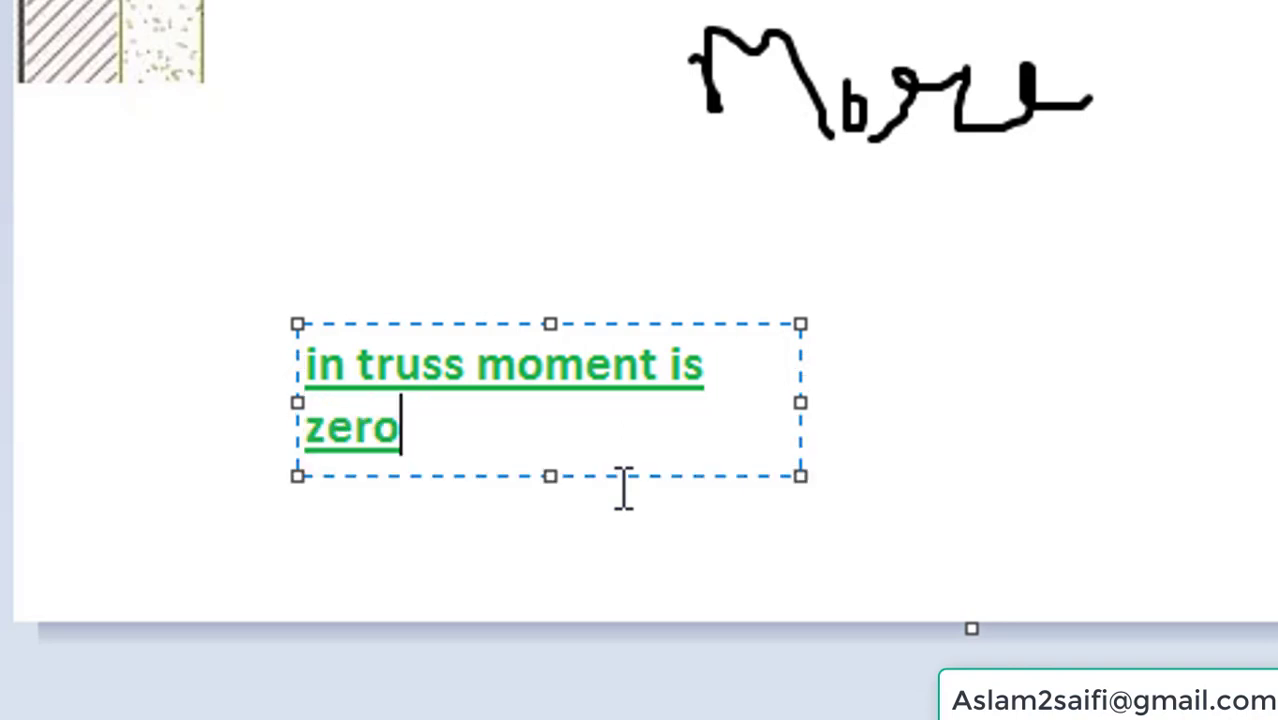
{"action": "type", "text": "so "}
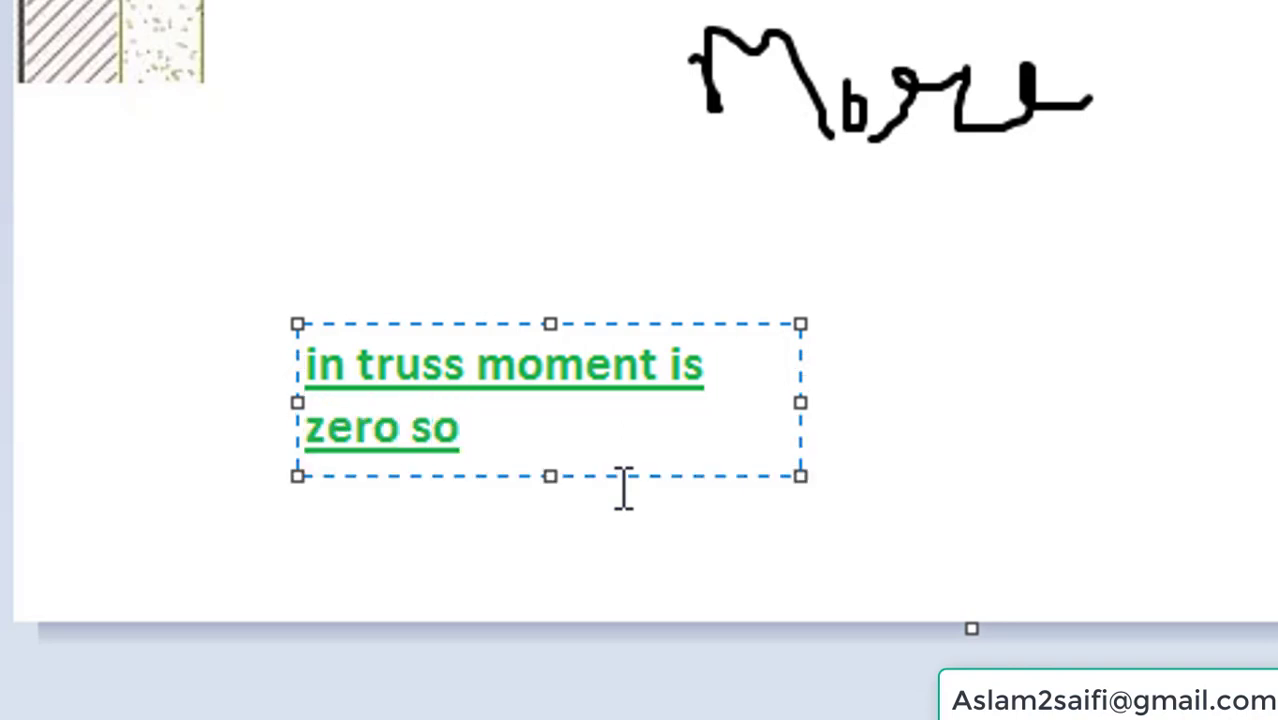
{"action": "type", "text": "no"}
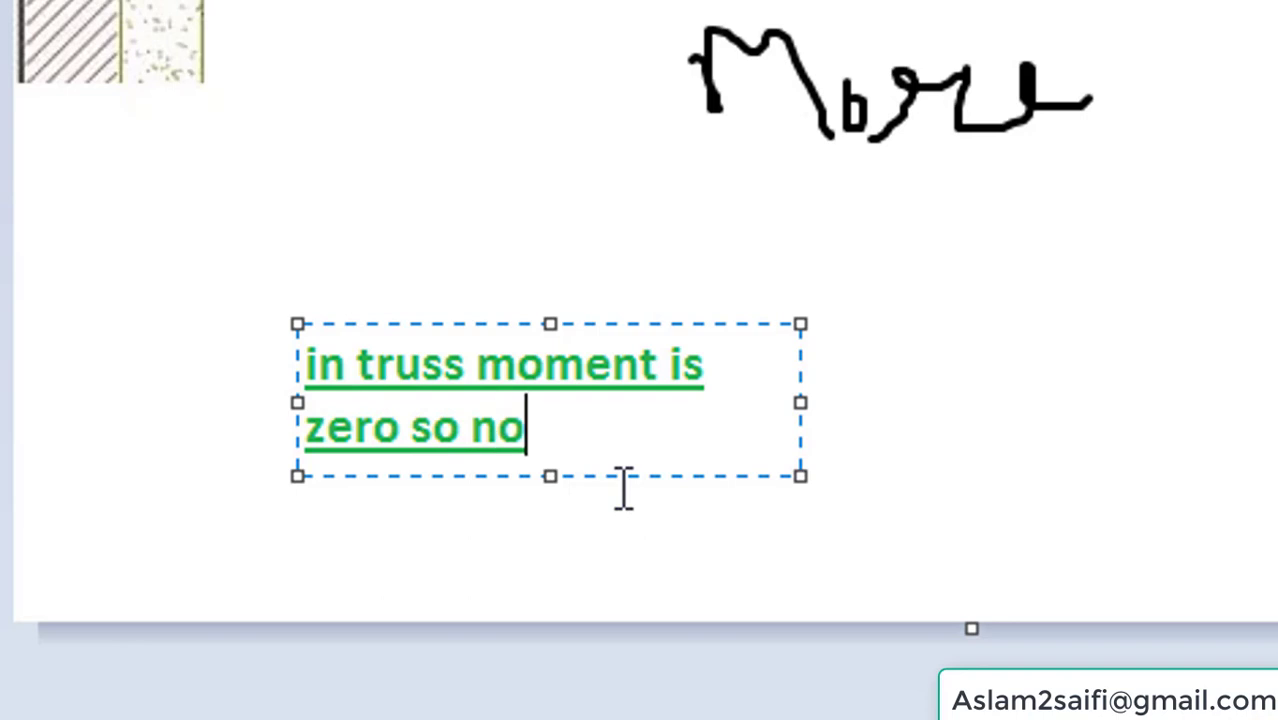
{"action": "type", "text": "w we "}
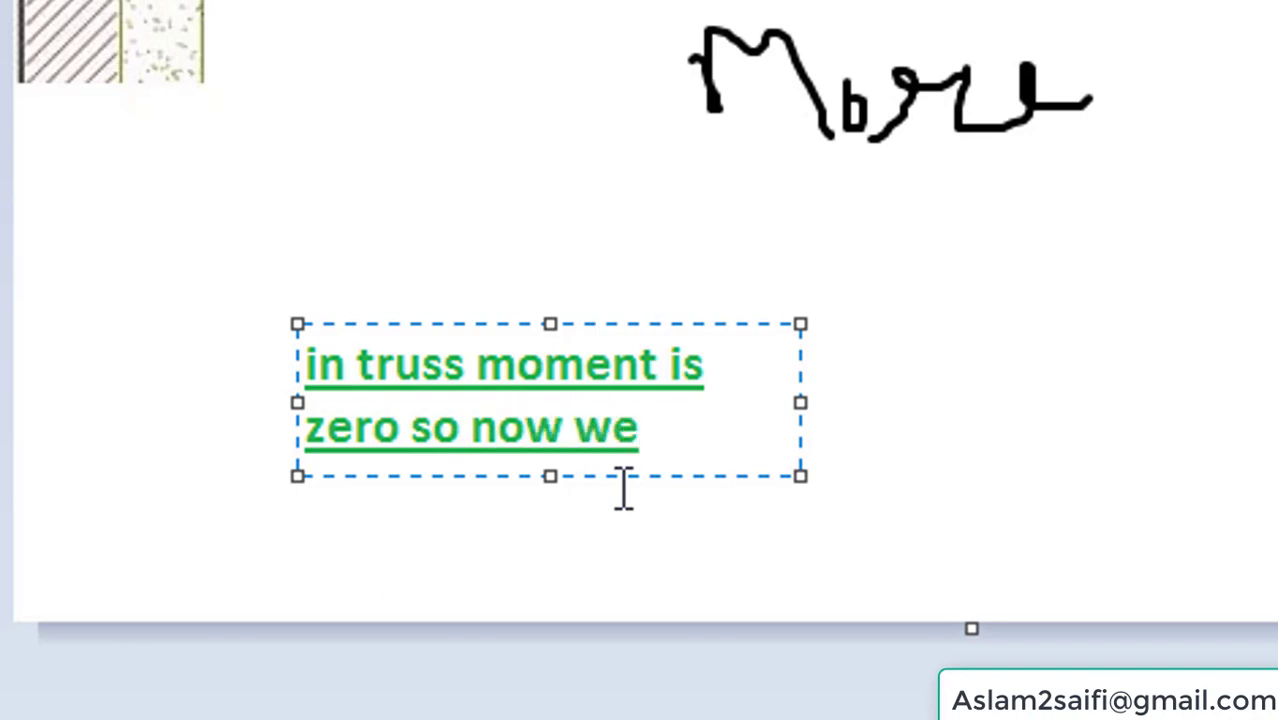
{"action": "type", "text": "have to "}
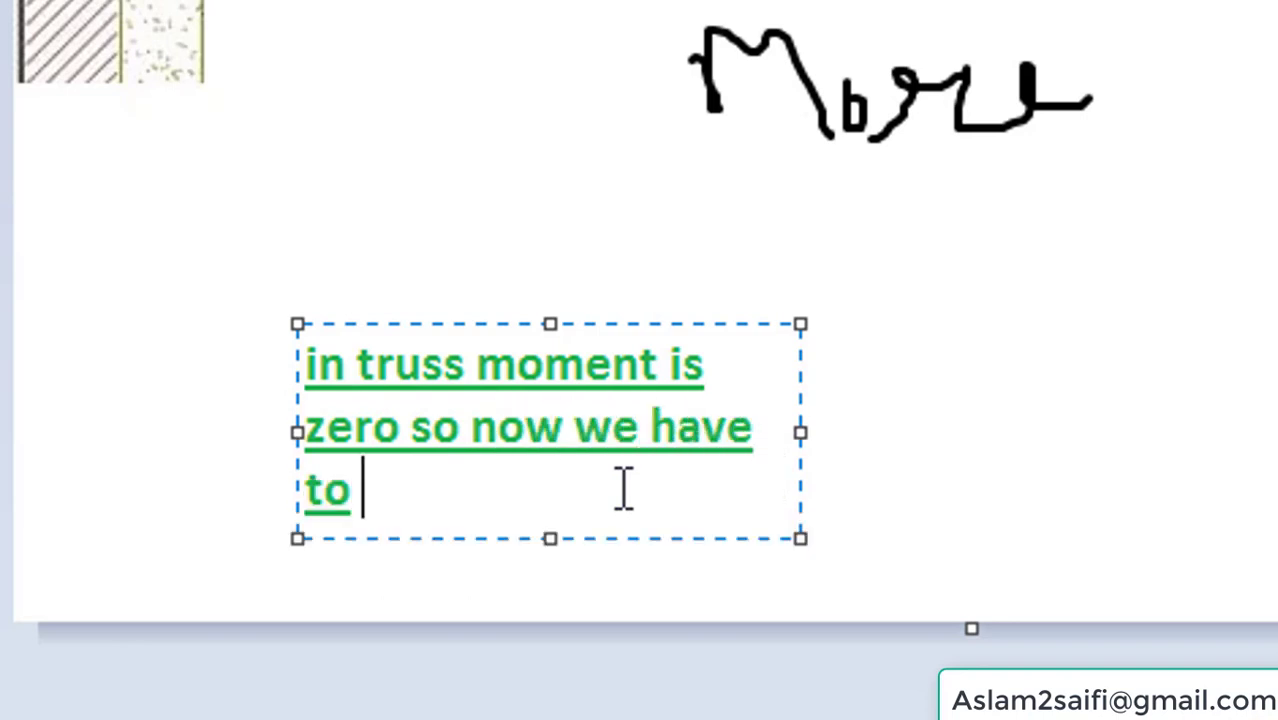
{"action": "type", "text": "reala"}
{"action": "key", "text": "BackSpace"}
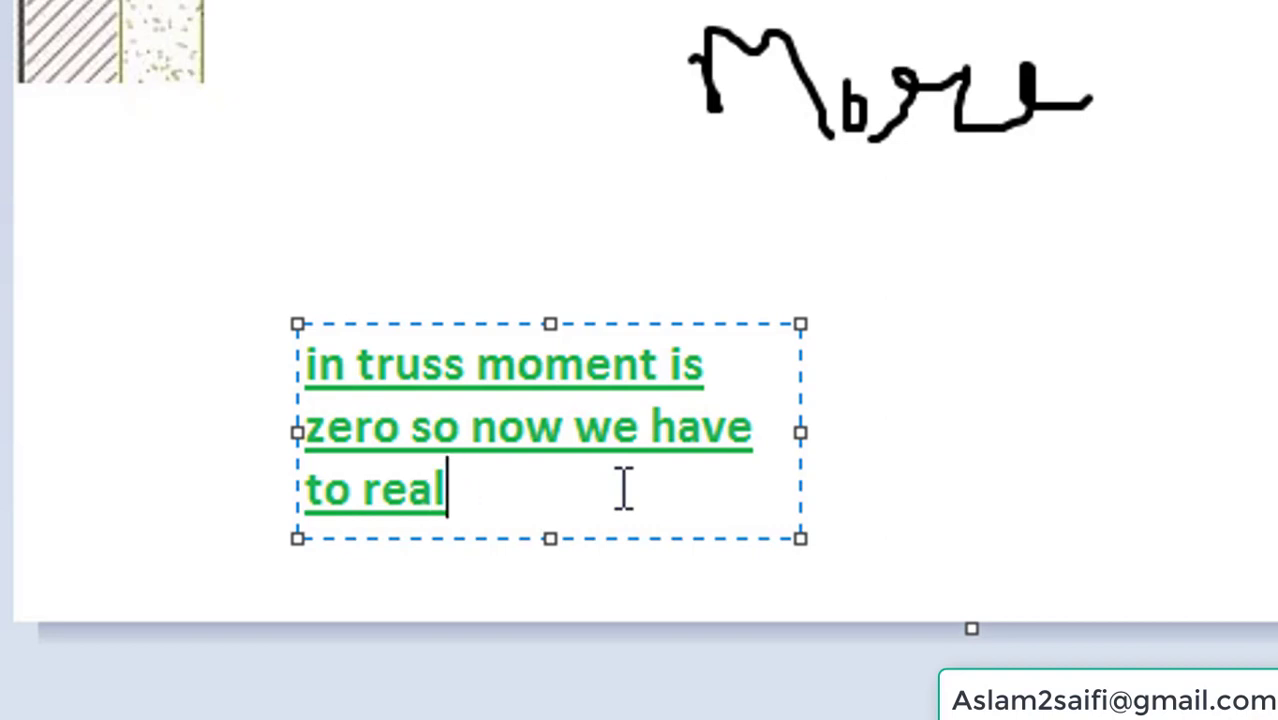
{"action": "key", "text": "BackSpace"}
{"action": "key", "text": "BackSpace"}
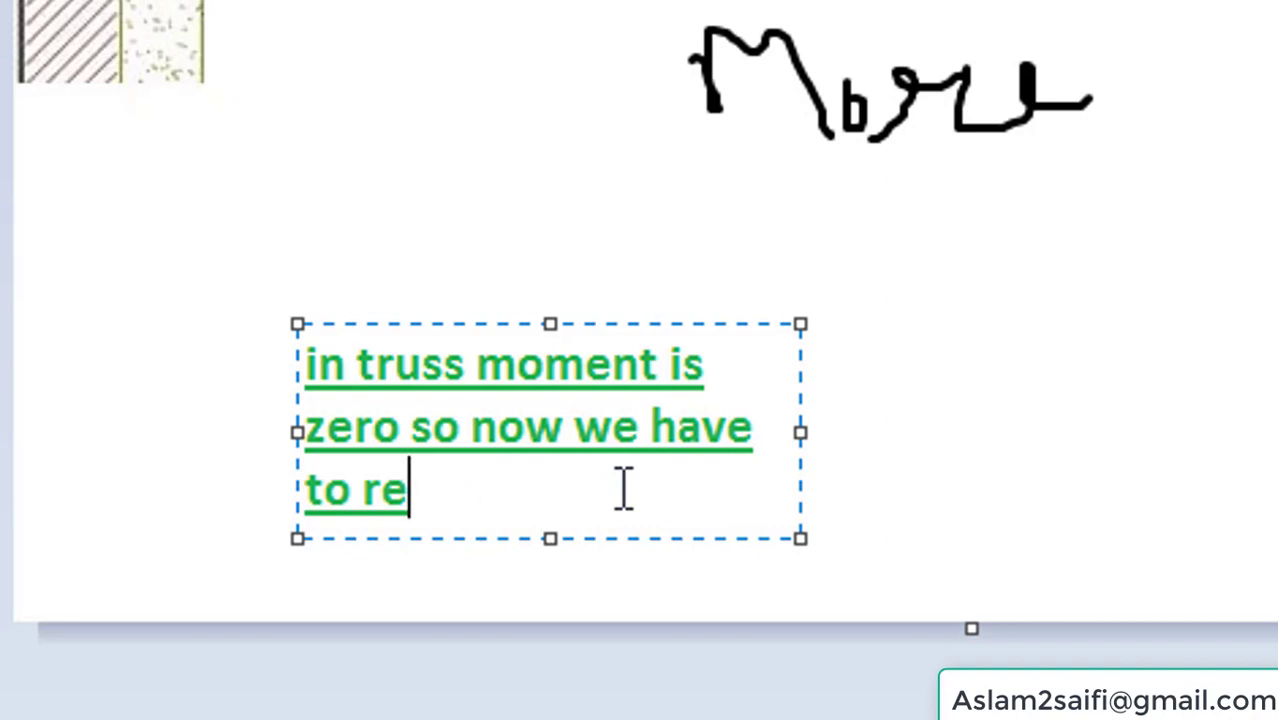
{"action": "type", "text": "lease "}
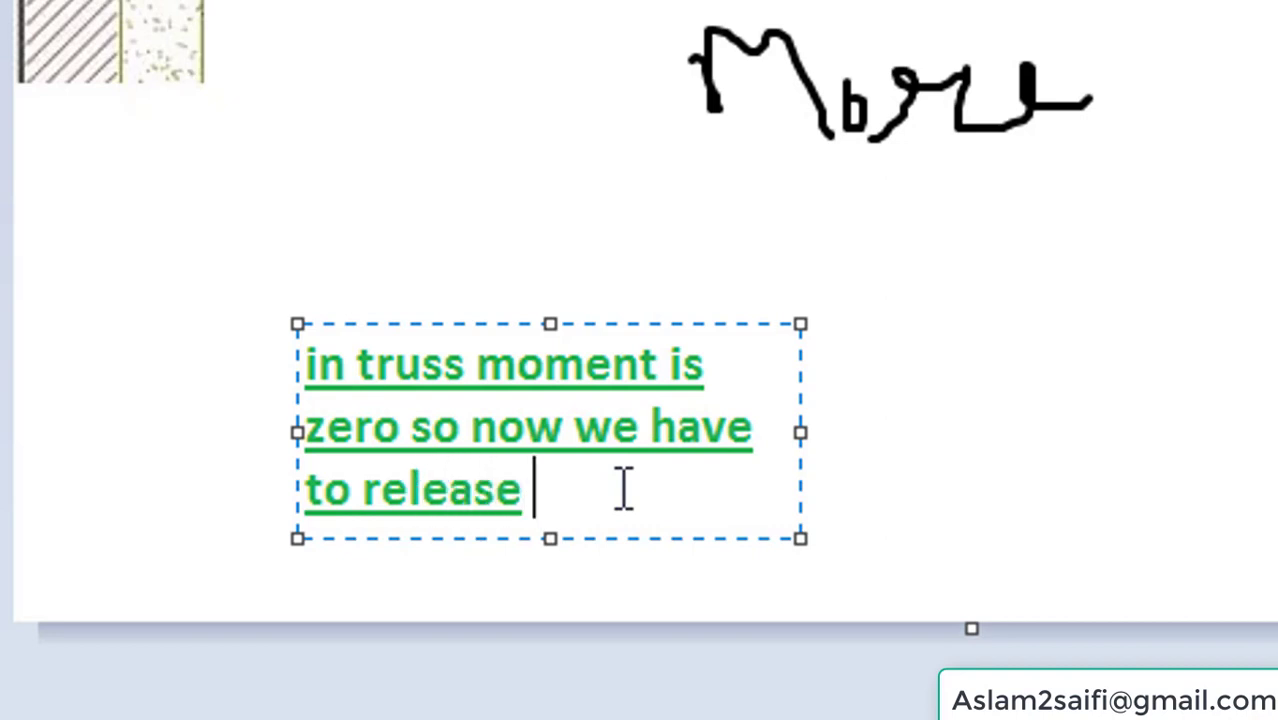
{"action": "type", "text": "mom"}
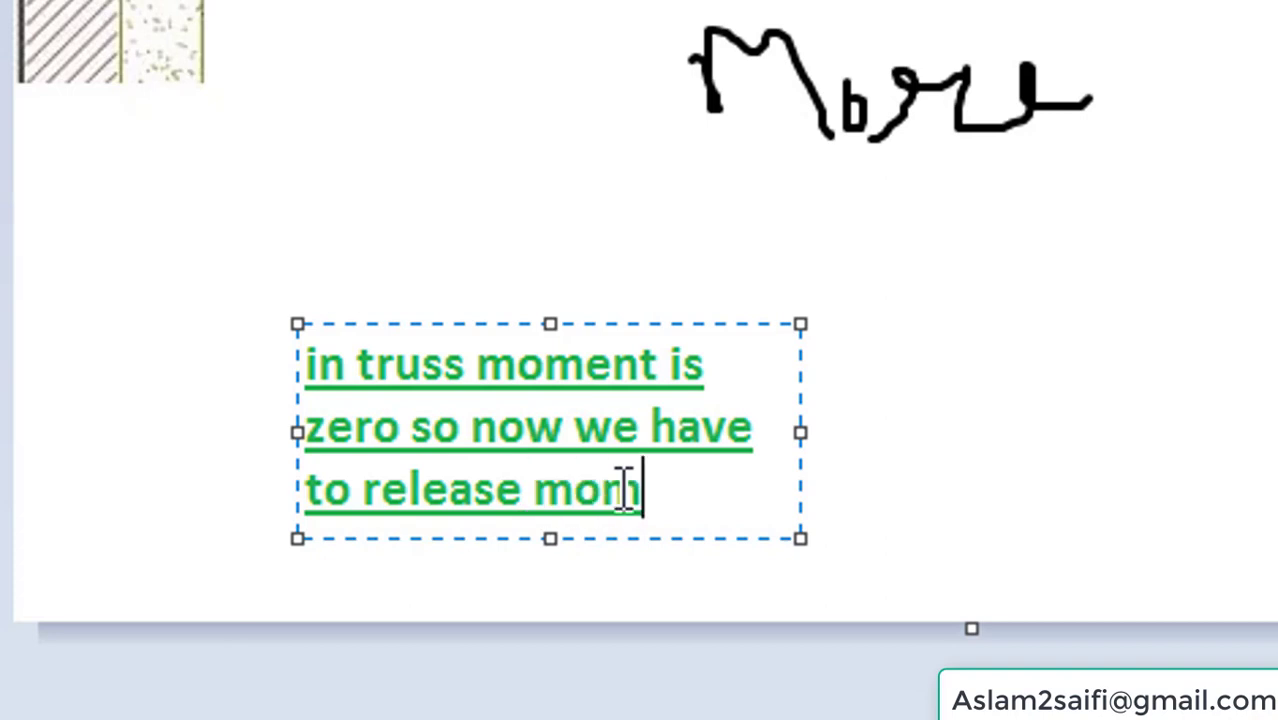
{"action": "type", "text": "men"}
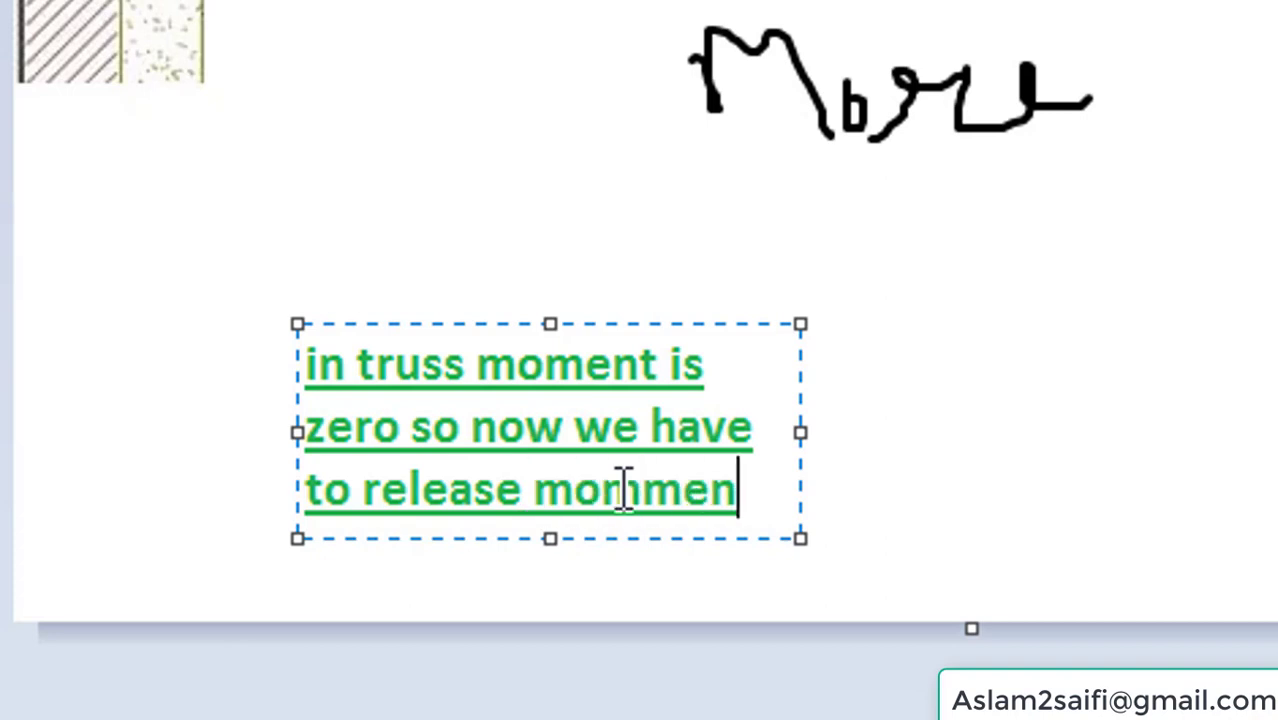
{"action": "type", "text": "t"}
{"action": "key", "text": "BackSpace"}
{"action": "key", "text": "BackSpace"}
{"action": "key", "text": "BackSpace"}
{"action": "key", "text": "BackSpace"}
{"action": "key", "text": "BackSpace"}
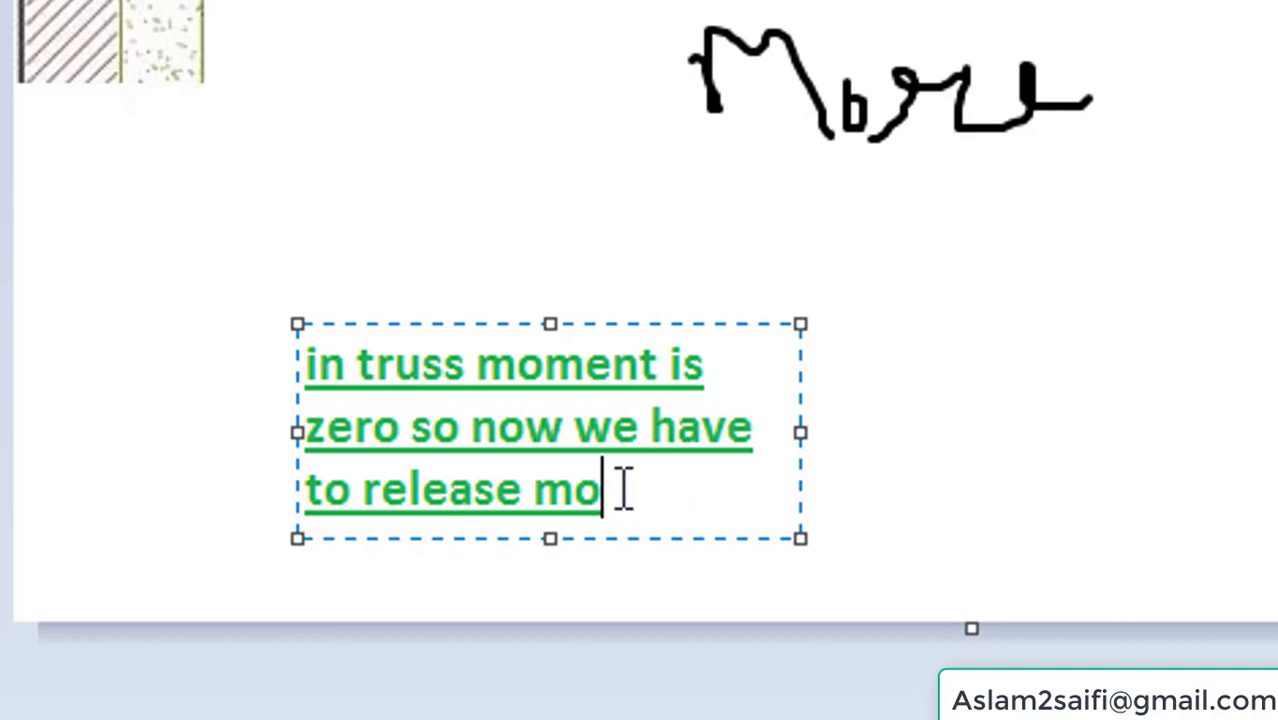
- Finish the note's last word, ring it with a red brush oval, and add a red mark beside it
{"action": "type", "text": "men"}
{"action": "type", "text": "t"}
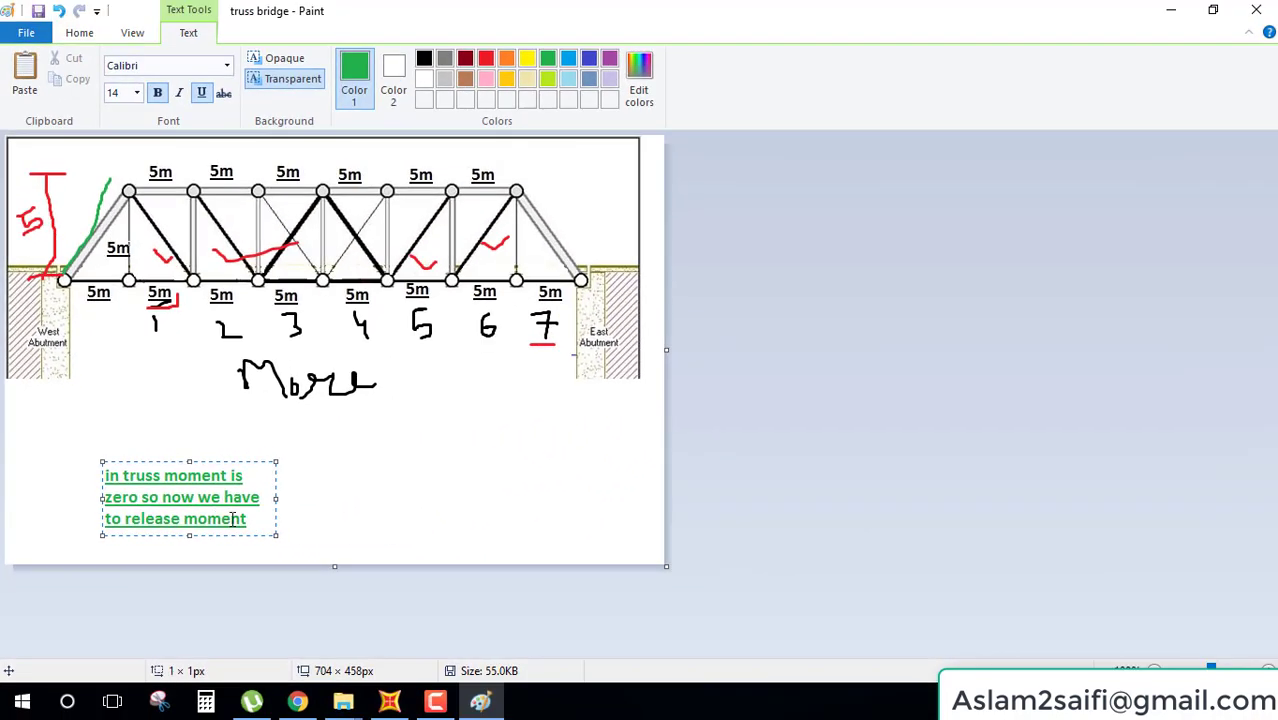
{"action": "left_click", "coordinate": [345, 465]}
{"action": "left_click", "coordinate": [777, 60]}
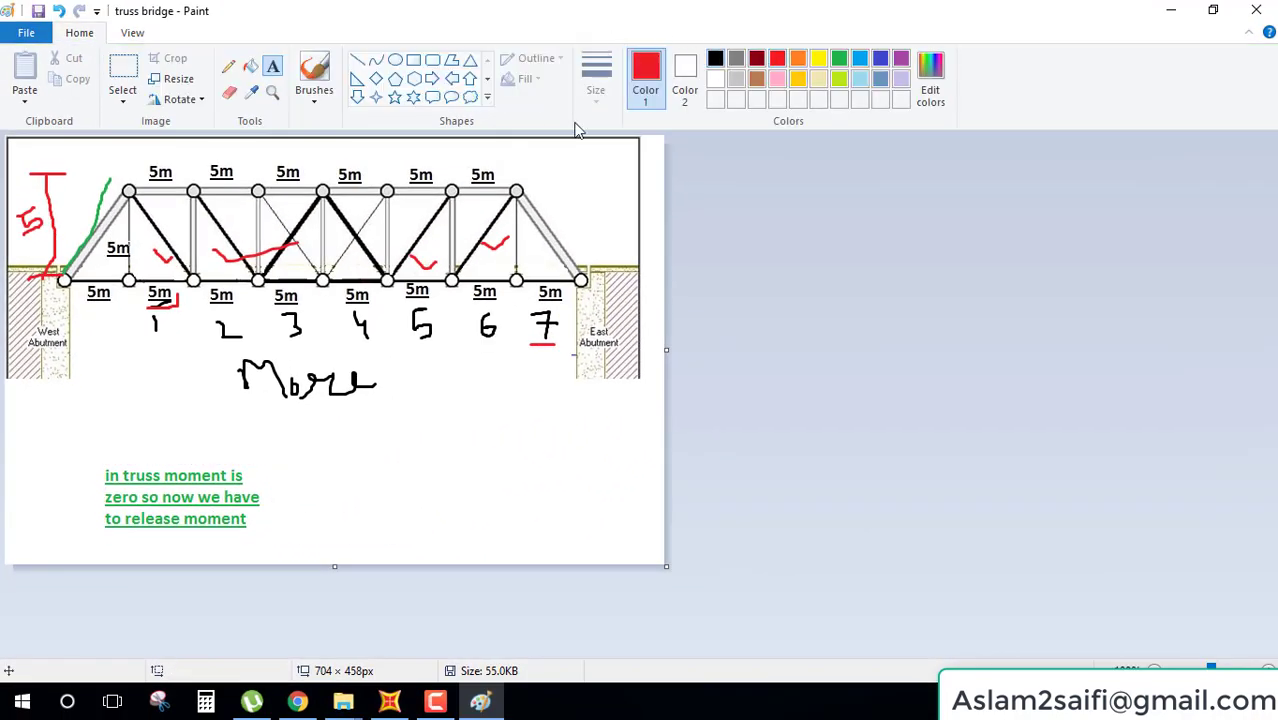
{"action": "left_click", "coordinate": [314, 72]}
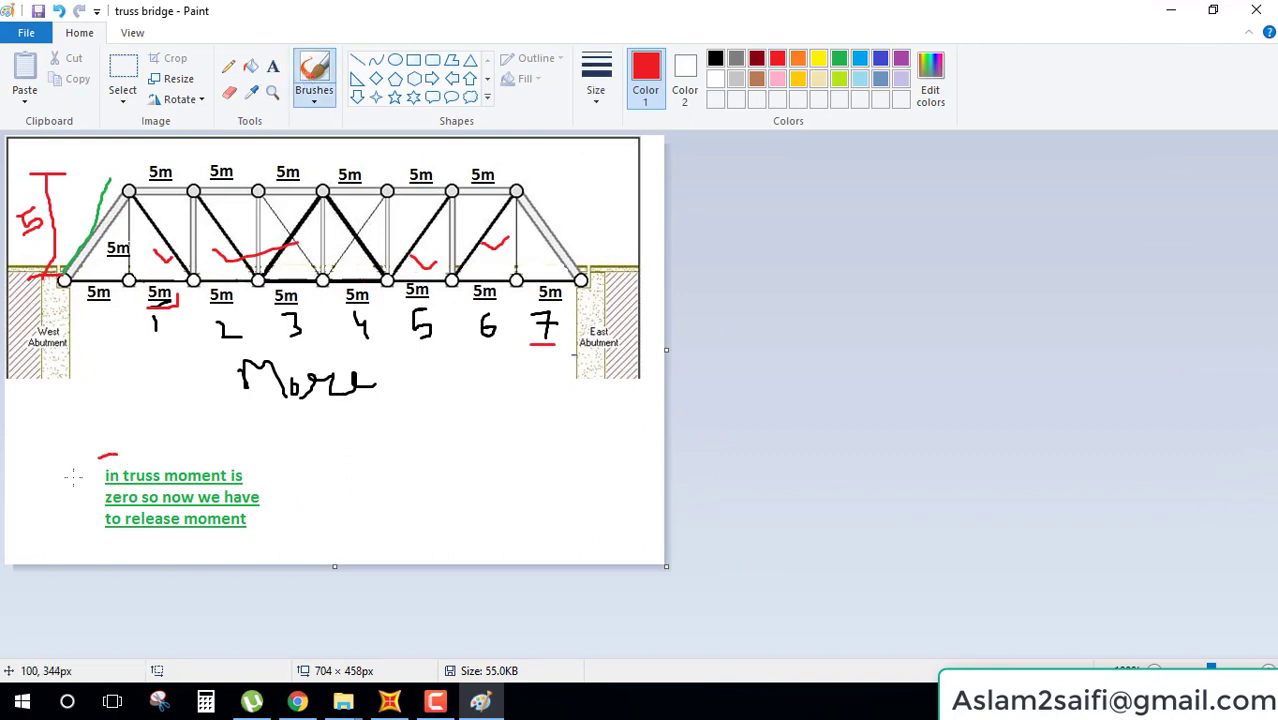
{"action": "left_click_drag", "start_coordinate": [73, 476], "coordinate": [113, 446]}
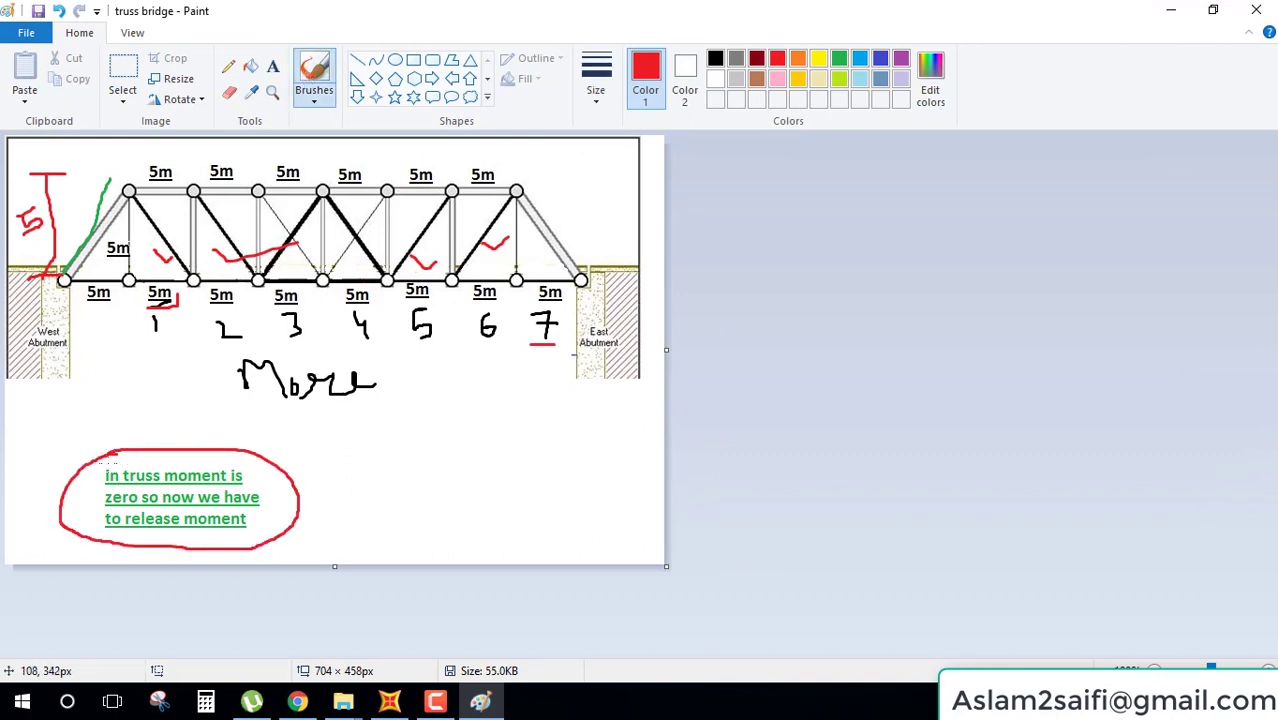
{"action": "left_click_drag", "start_coordinate": [300, 458], "coordinate": [446, 455]}
- Select all truss members and release Moment 33 (Major) at both start and end
{"action": "left_click", "coordinate": [389, 701]}
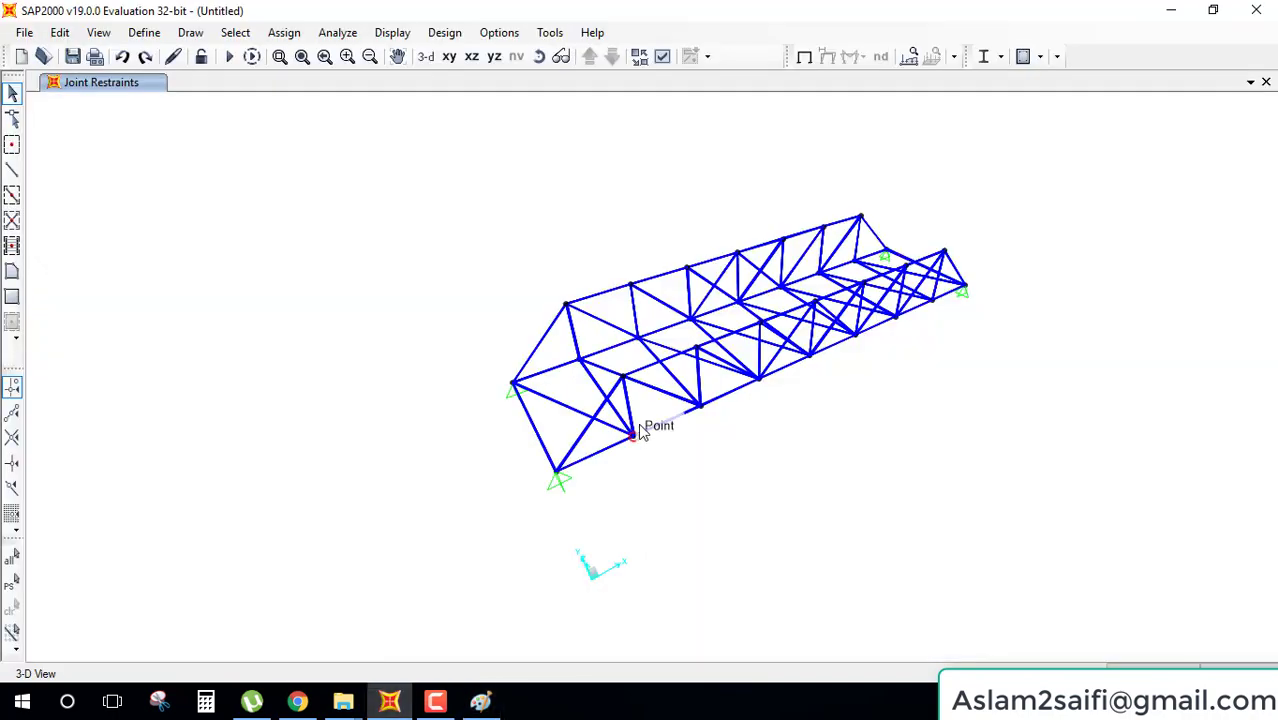
{"action": "key", "text": "ctrl+a"}
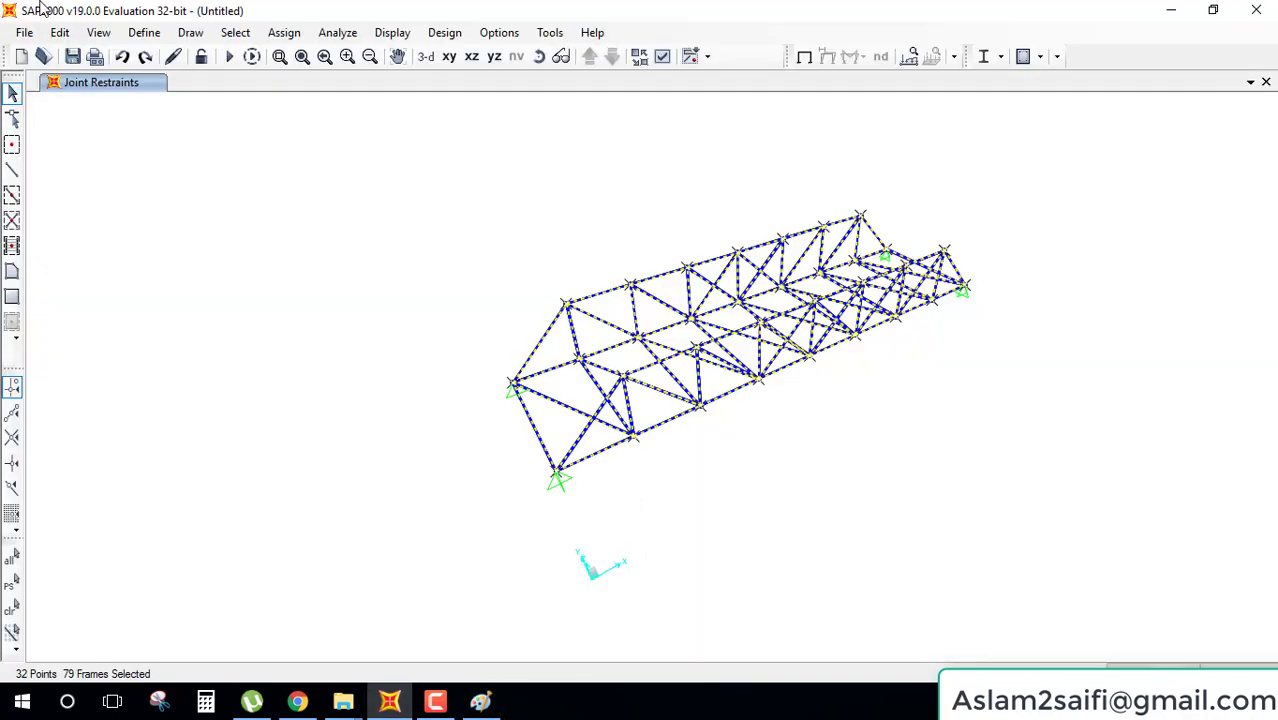
{"action": "left_click", "coordinate": [283, 32]}
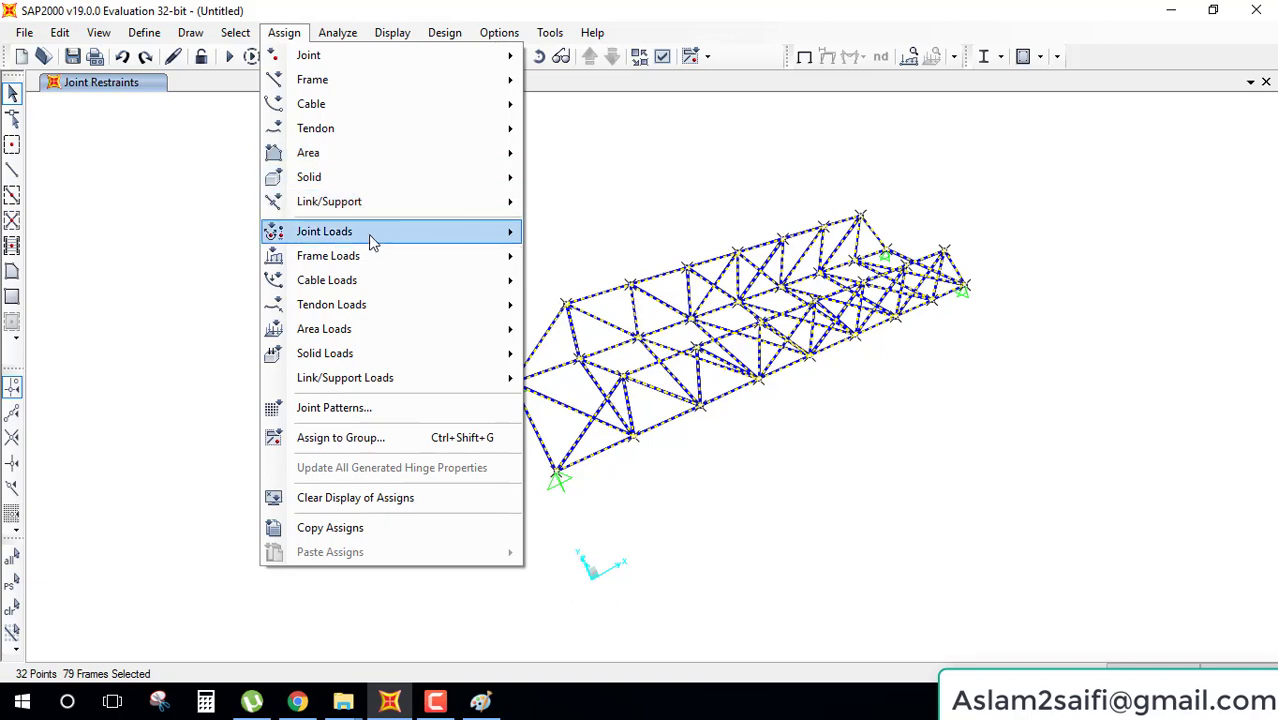
{"action": "mouse_move", "coordinate": [312, 80]}
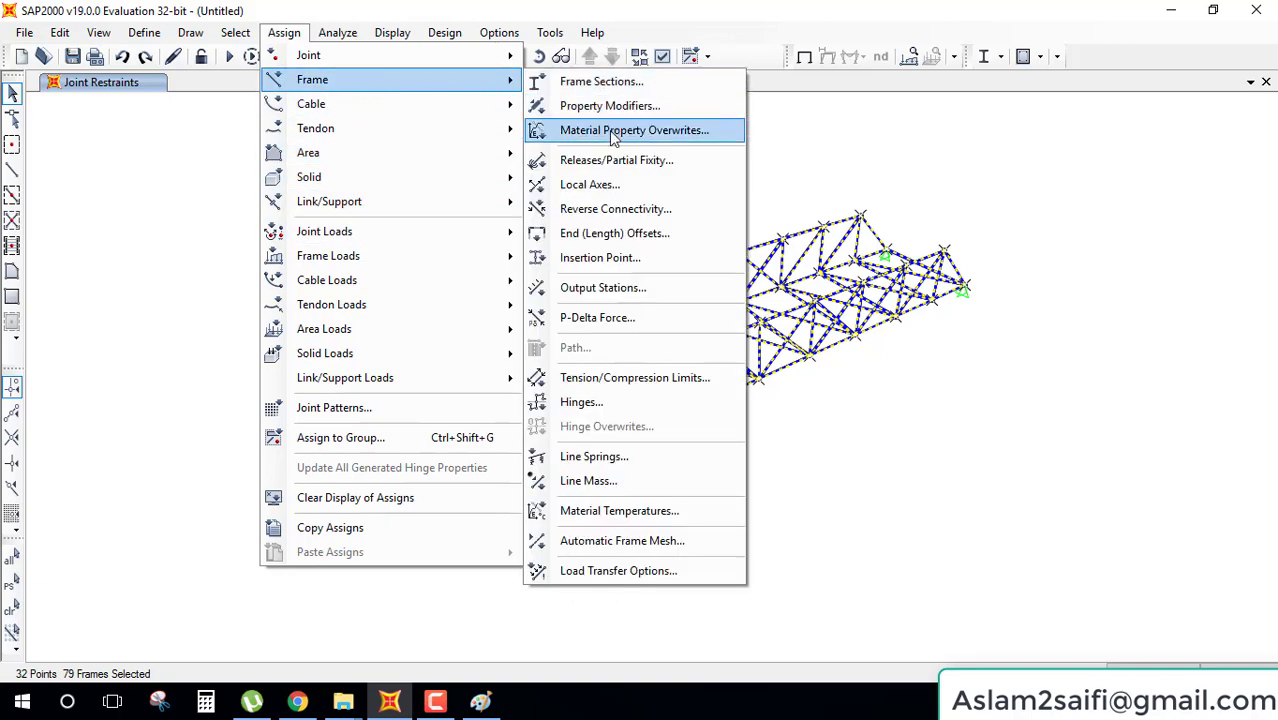
{"action": "left_click", "coordinate": [617, 161]}
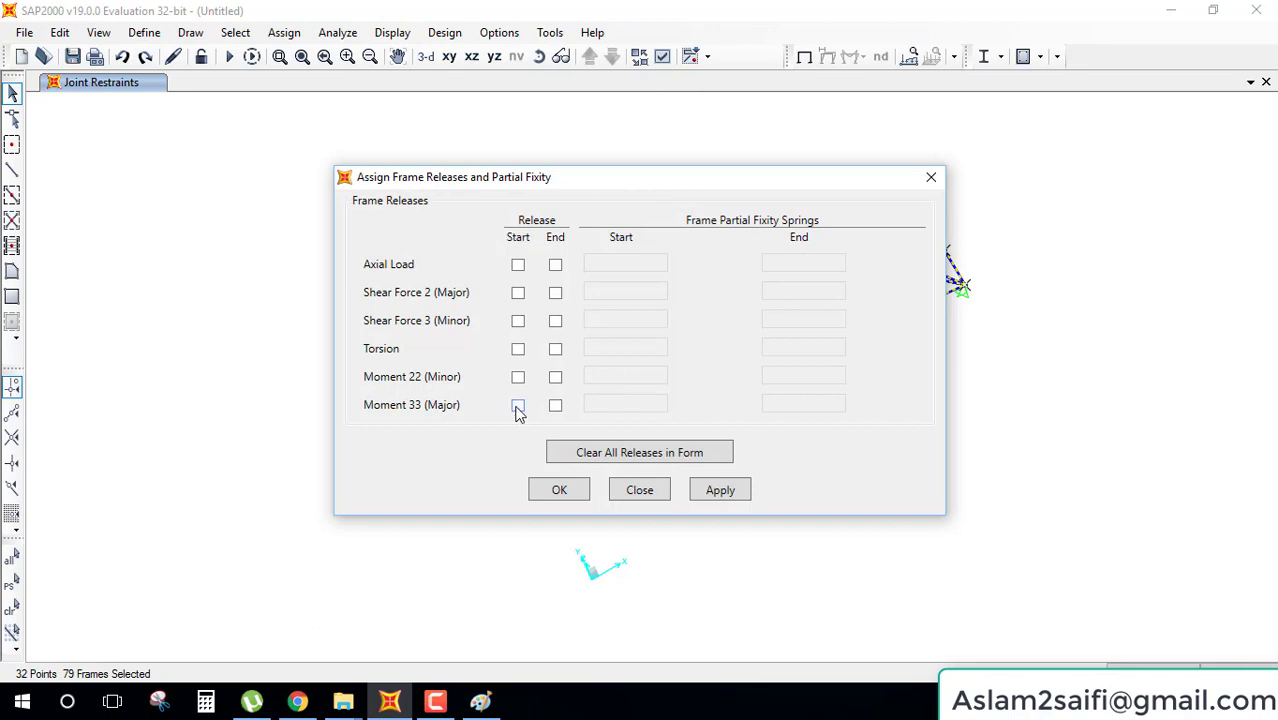
{"action": "left_click", "coordinate": [518, 410]}
{"action": "left_click", "coordinate": [555, 407]}
{"action": "left_click", "coordinate": [580, 492]}
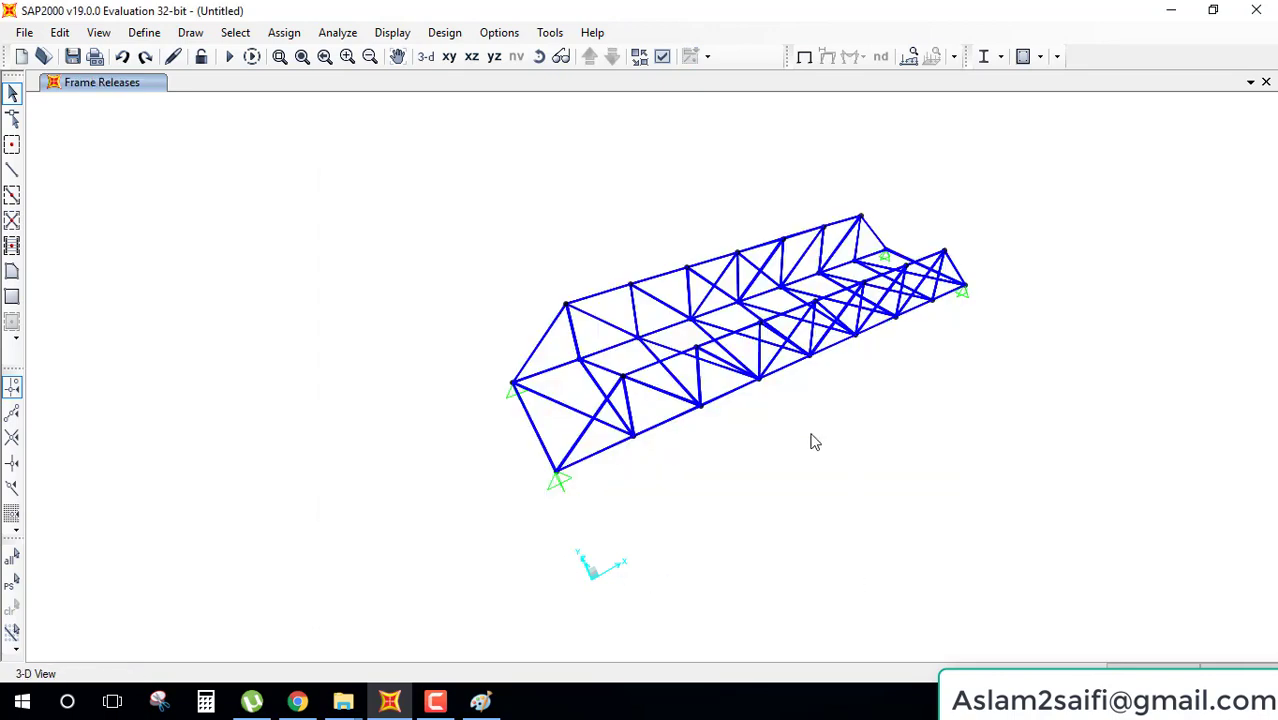
- Select the entire truss again for another frame assignment
{"action": "scroll", "coordinate": [792, 447], "scroll_direction": "down", "scroll_amount": 2}
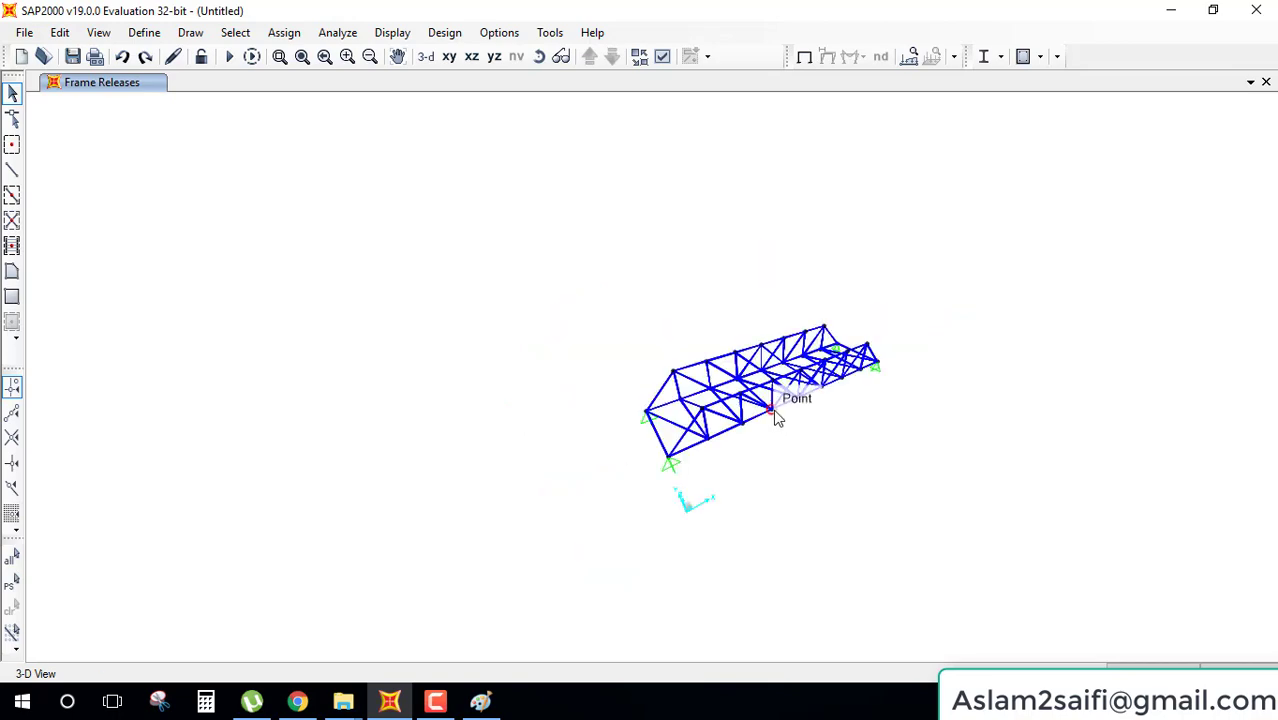
{"action": "scroll", "coordinate": [785, 430], "scroll_direction": "up", "scroll_amount": 3}
{"action": "key", "text": "ctrl+a"}
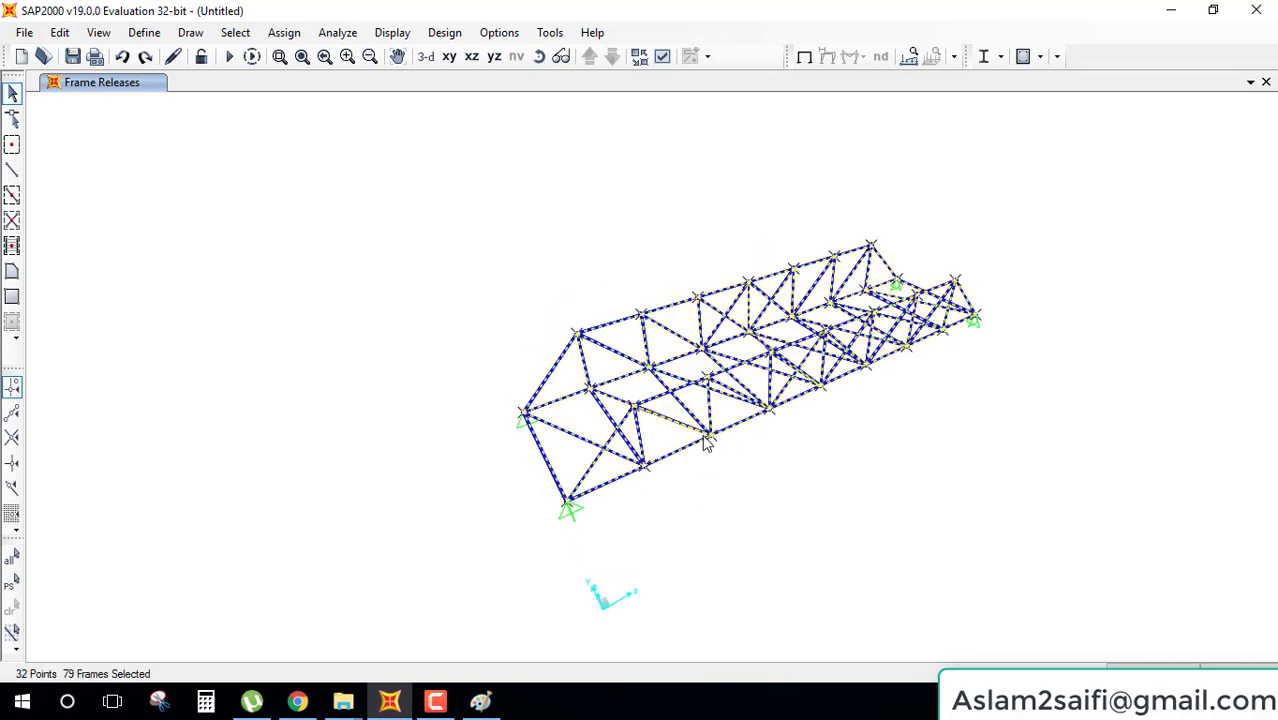
{"action": "left_click", "coordinate": [286, 33]}
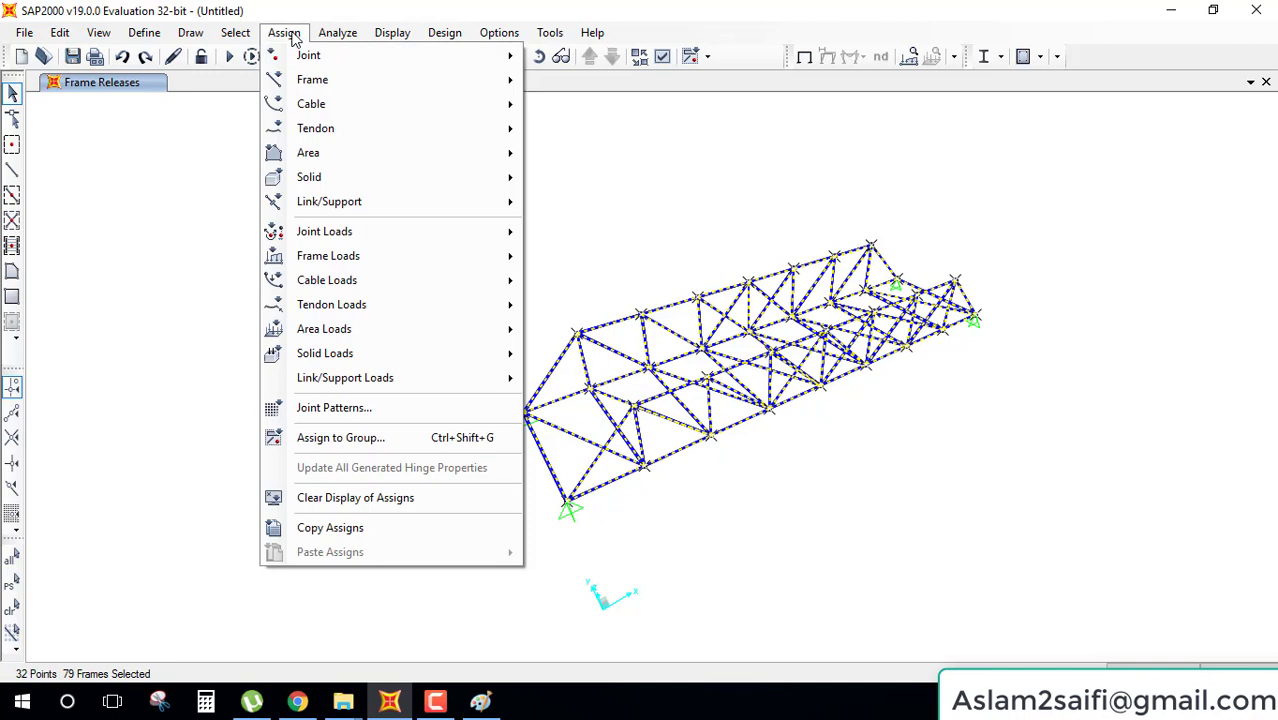
{"action": "mouse_move", "coordinate": [308, 55]}
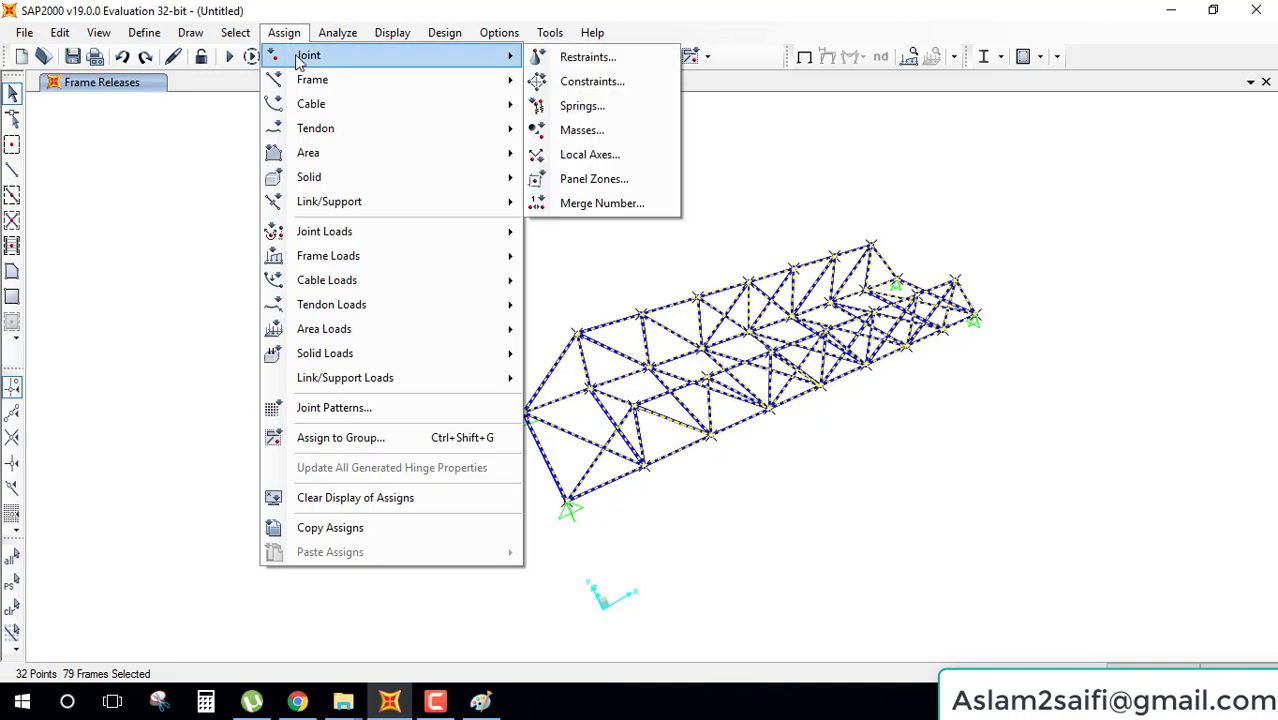
- Dismiss Joint Constraints, then apply Moment 33 start and end releases to all 79 members
{"action": "left_click", "coordinate": [583, 84]}
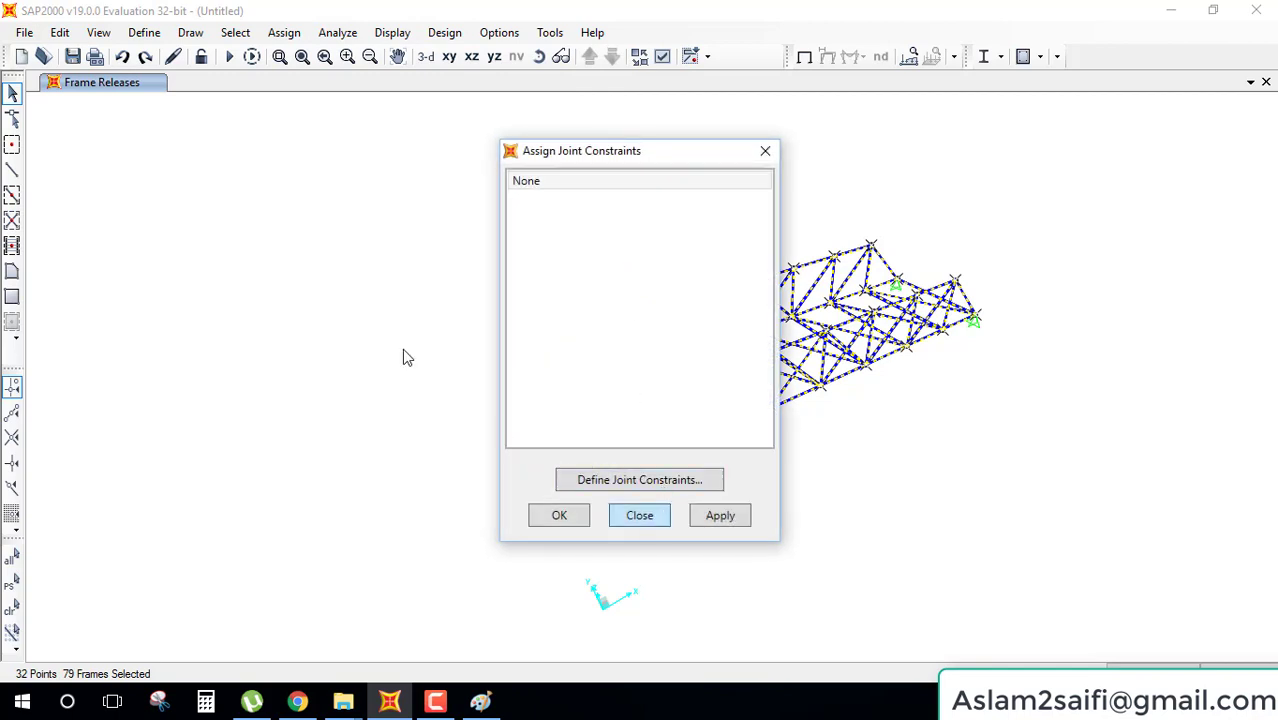
{"action": "key", "text": "Escape"}
{"action": "left_click", "coordinate": [284, 32]}
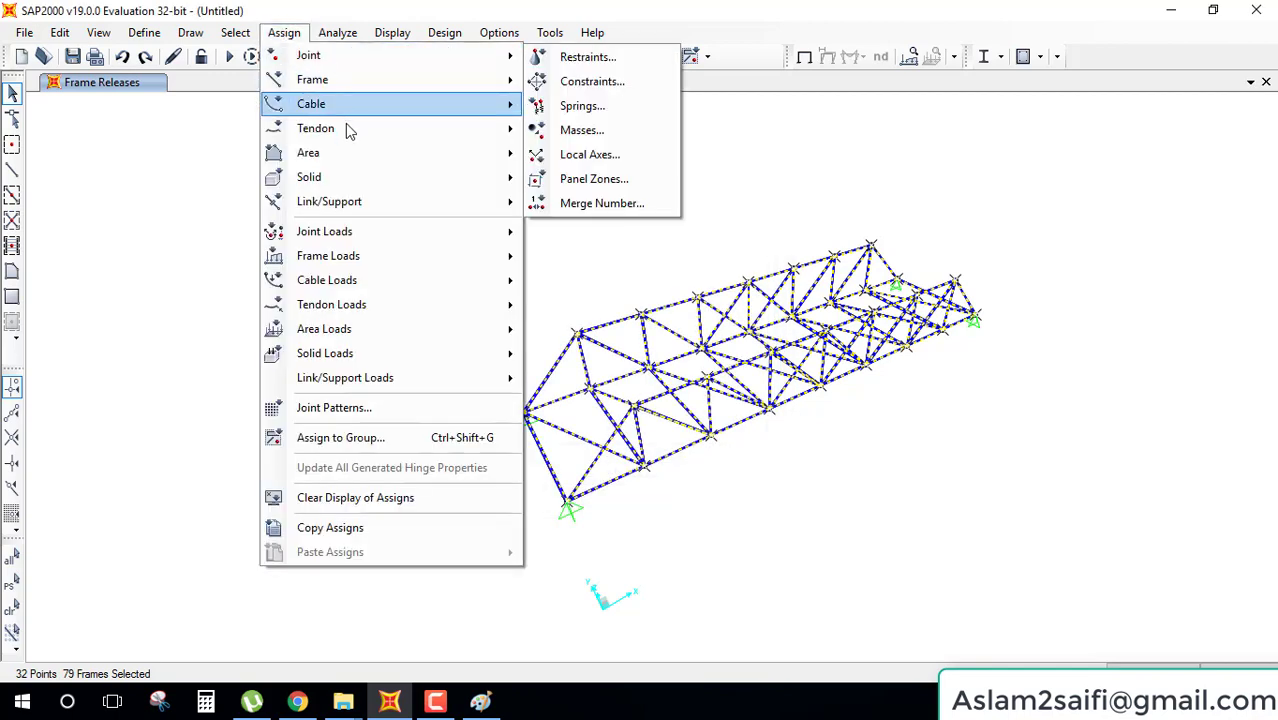
{"action": "mouse_move", "coordinate": [312, 79]}
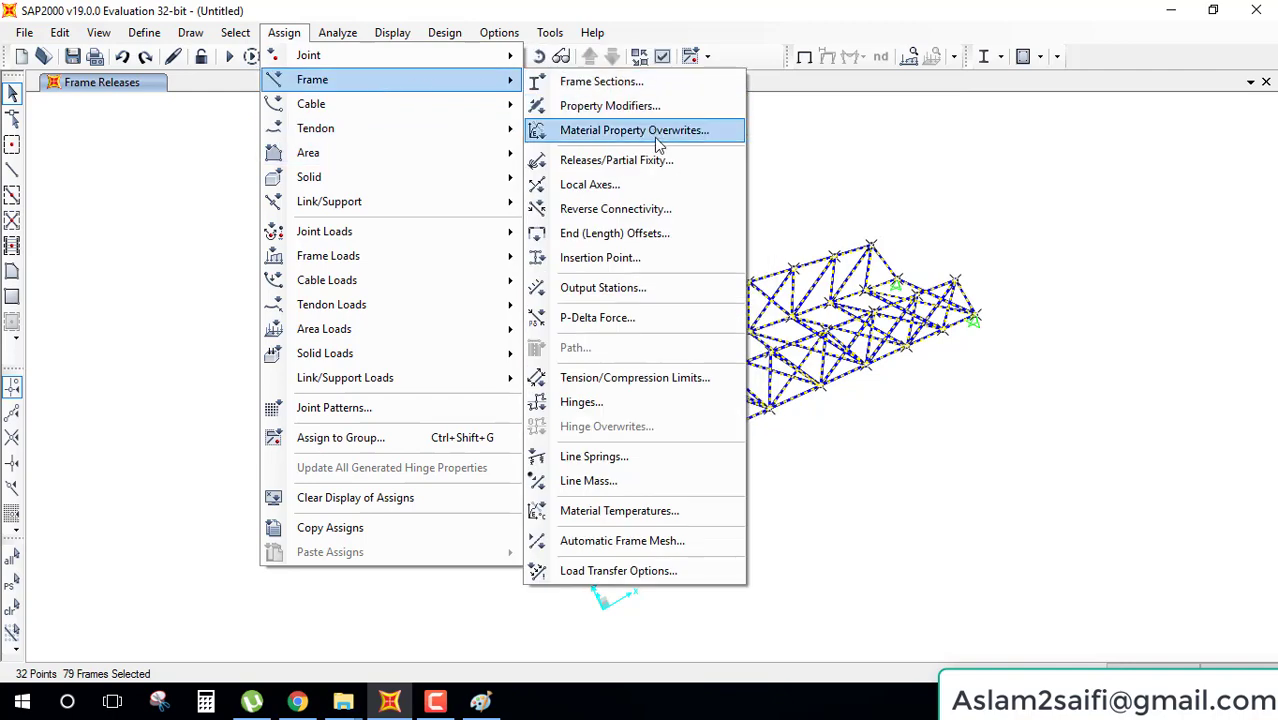
{"action": "left_click", "coordinate": [648, 162]}
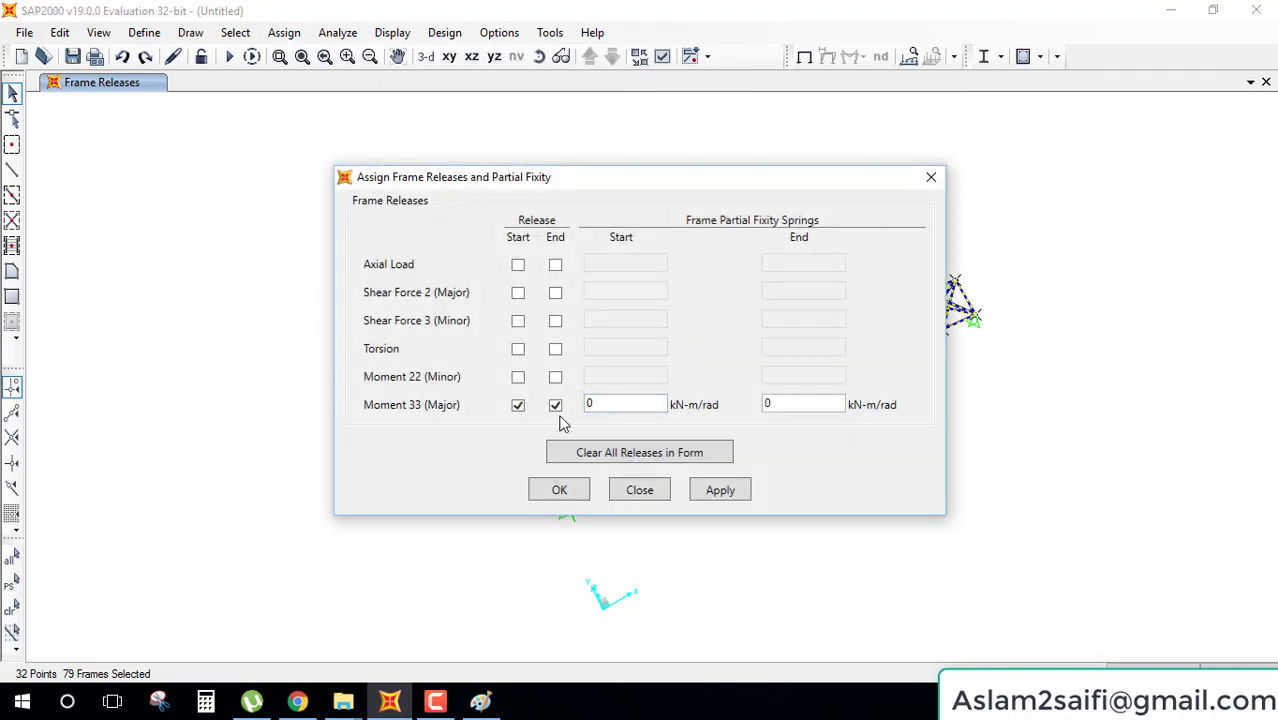
{"action": "left_click", "coordinate": [714, 492]}
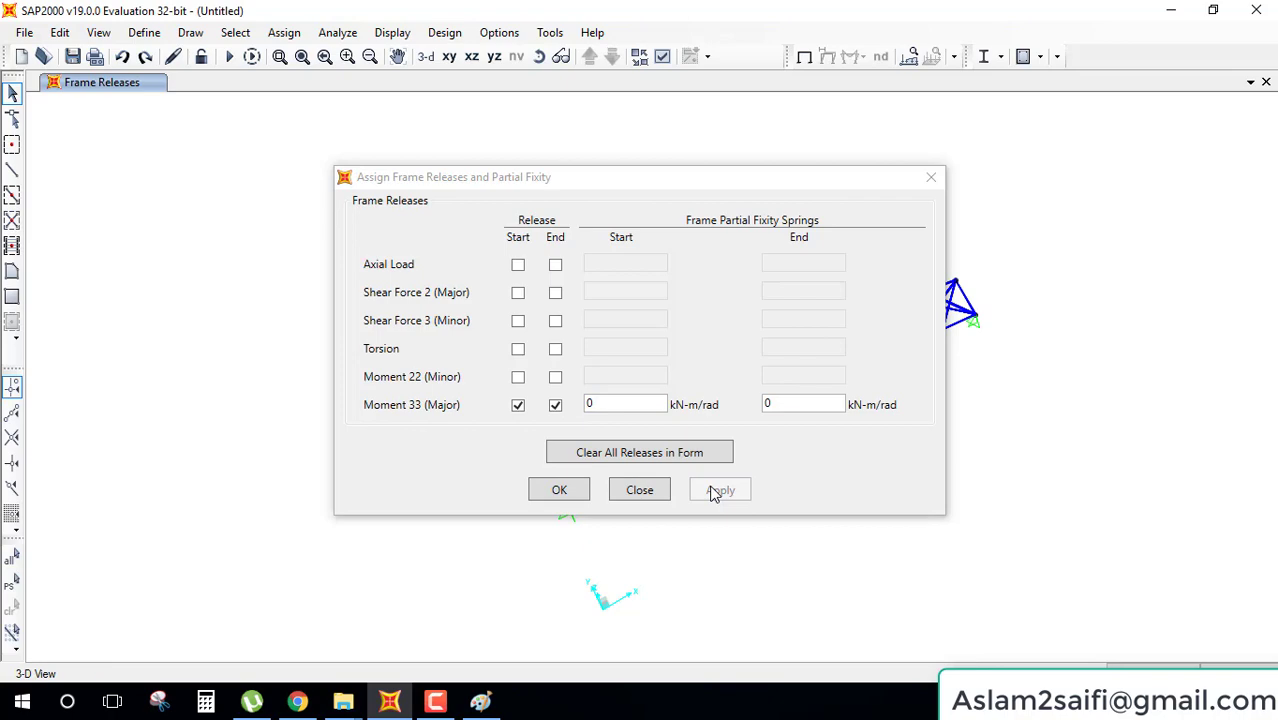
{"action": "left_click_drag", "start_coordinate": [701, 183], "coordinate": [812, 230]}
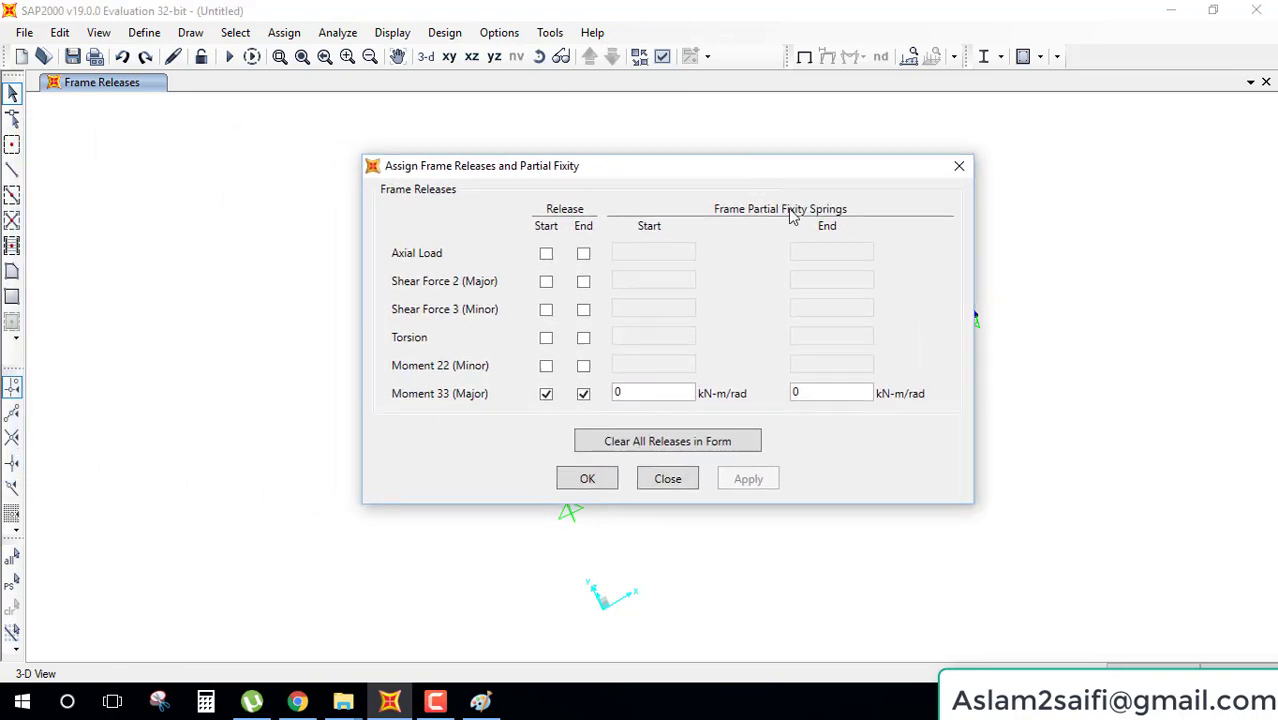
{"action": "left_click", "coordinate": [670, 540]}
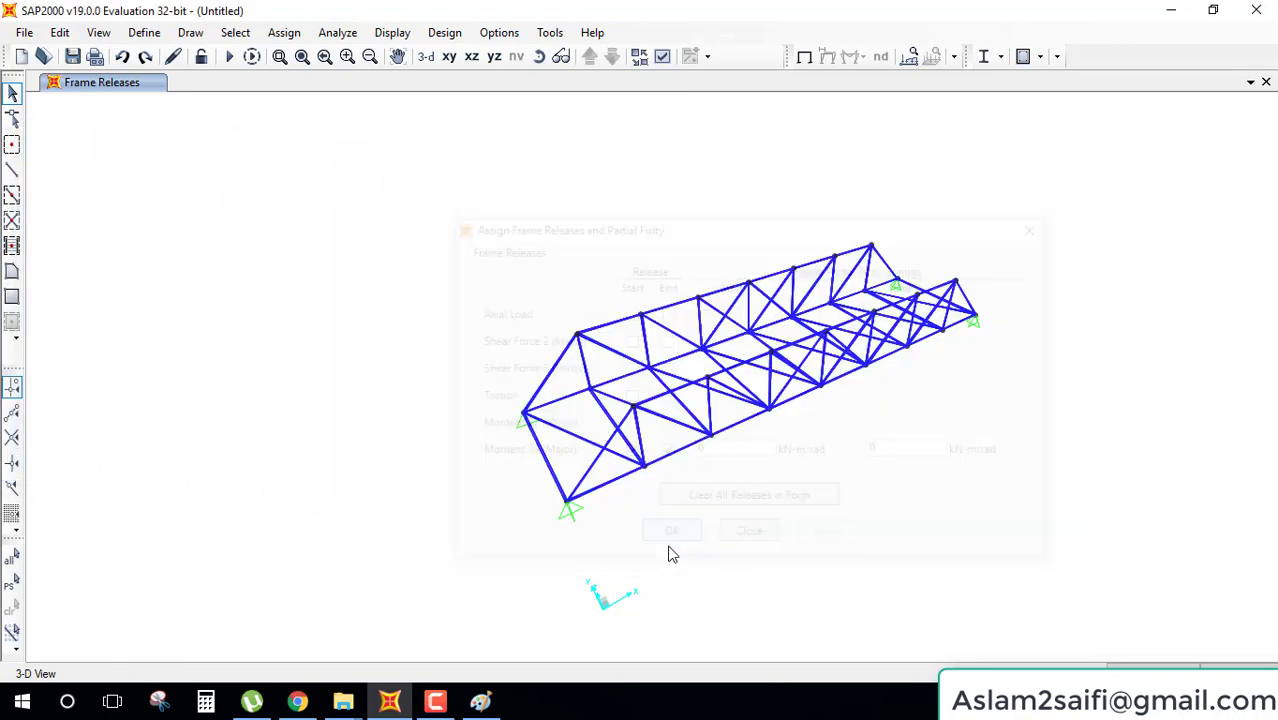
- Show frame release markers on the truss, with restraints hidden, and pan across the model
{"action": "left_click", "coordinate": [663, 57]}
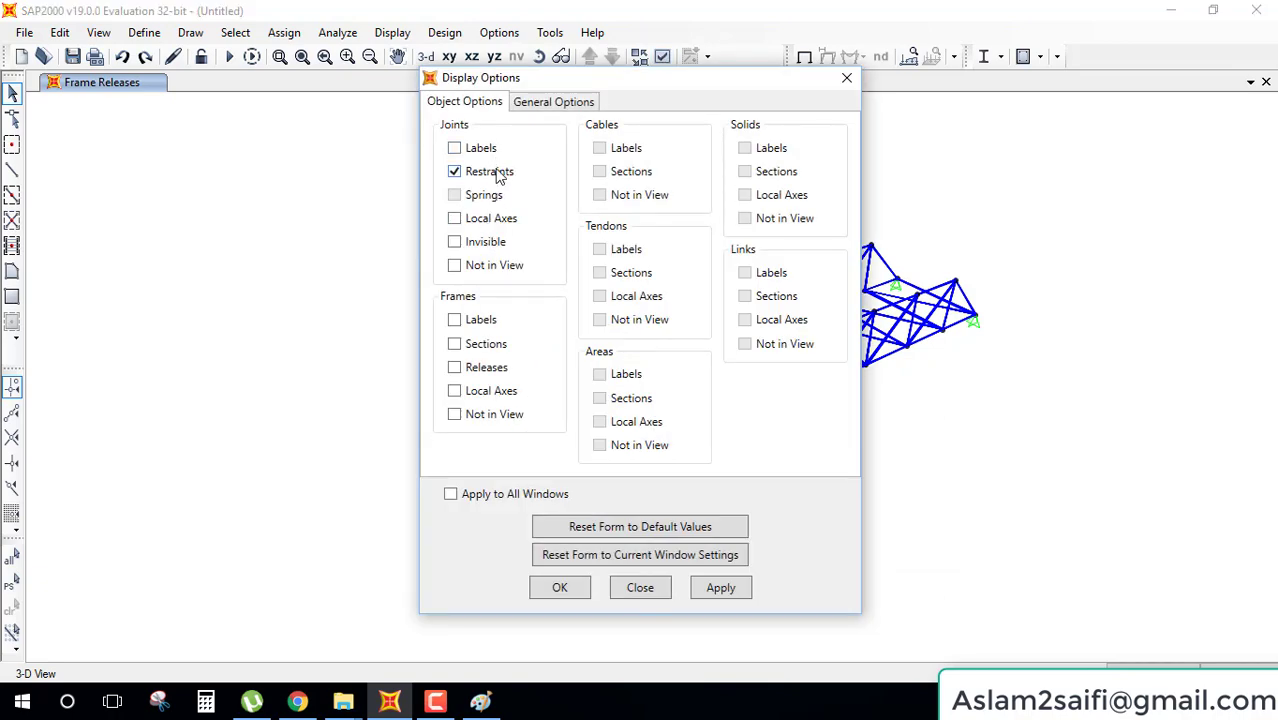
{"action": "left_click", "coordinate": [476, 174]}
{"action": "left_click", "coordinate": [455, 367]}
{"action": "left_click", "coordinate": [706, 592]}
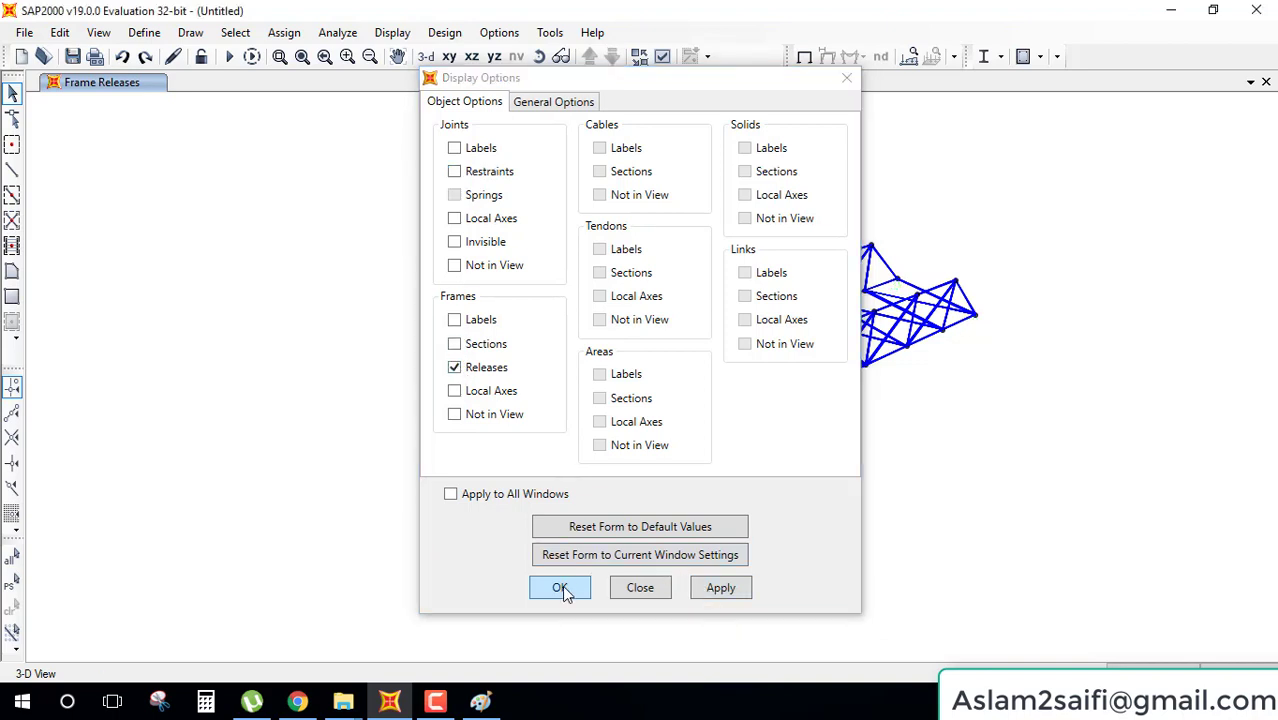
{"action": "left_click", "coordinate": [561, 589]}
{"action": "scroll", "coordinate": [741, 446], "scroll_direction": "down", "scroll_amount": 2}
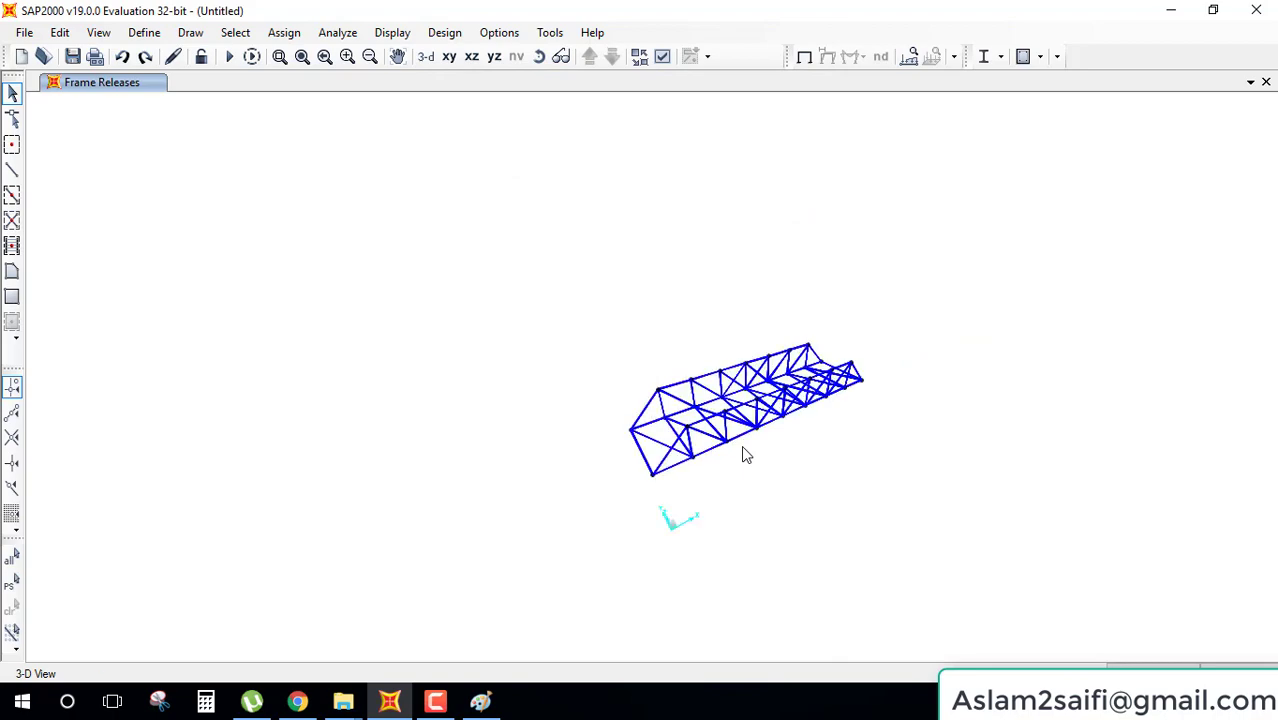
{"action": "scroll", "coordinate": [647, 298], "scroll_direction": "up", "scroll_amount": 2}
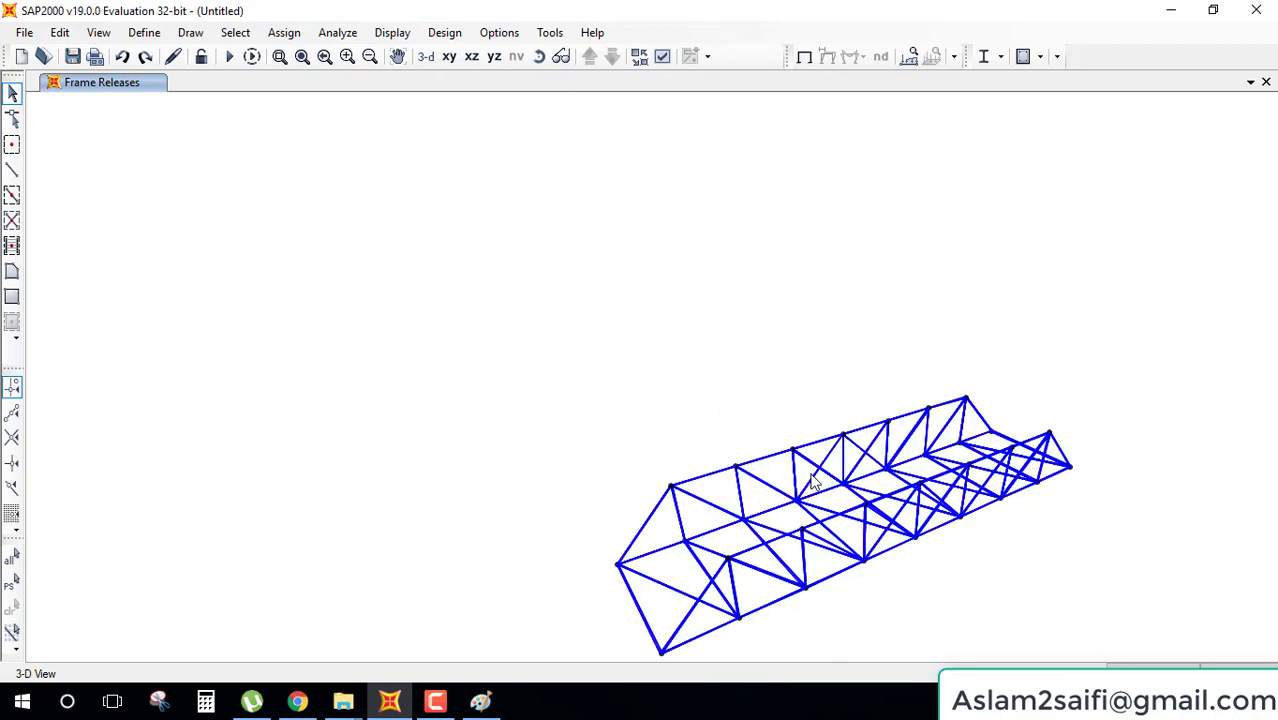
{"action": "middle_click_drag", "start_coordinate": [705, 314], "coordinate": [660, 120]}
- Turn support restraint symbols back on alongside the release markers, then select all 79 members
{"action": "left_click", "coordinate": [662, 56]}
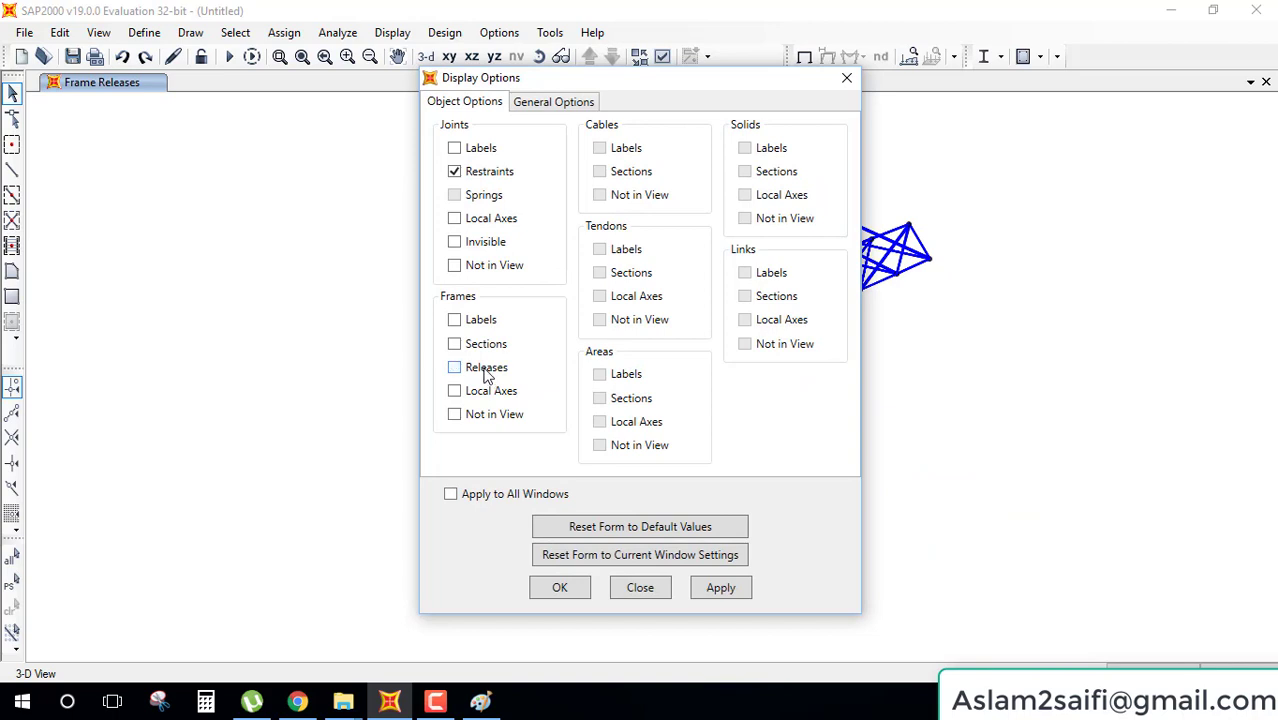
{"action": "left_click", "coordinate": [486, 370]}
{"action": "left_click", "coordinate": [715, 588]}
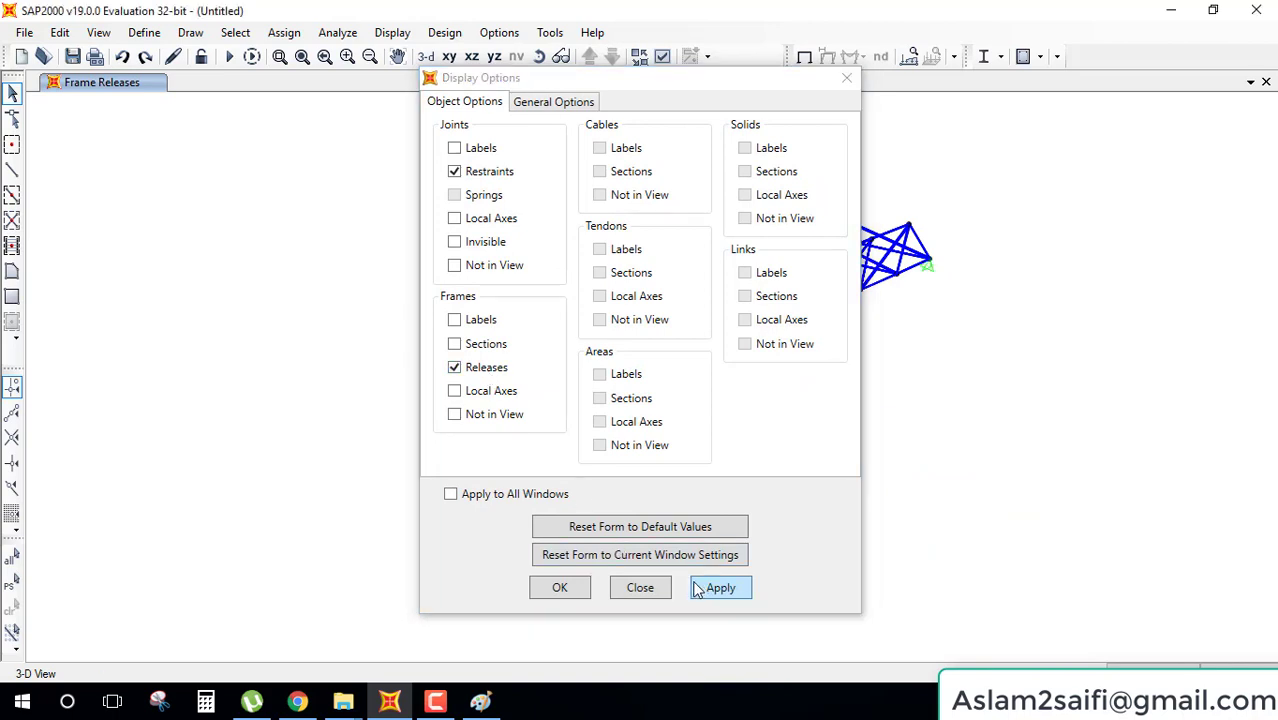
{"action": "left_click", "coordinate": [560, 588]}
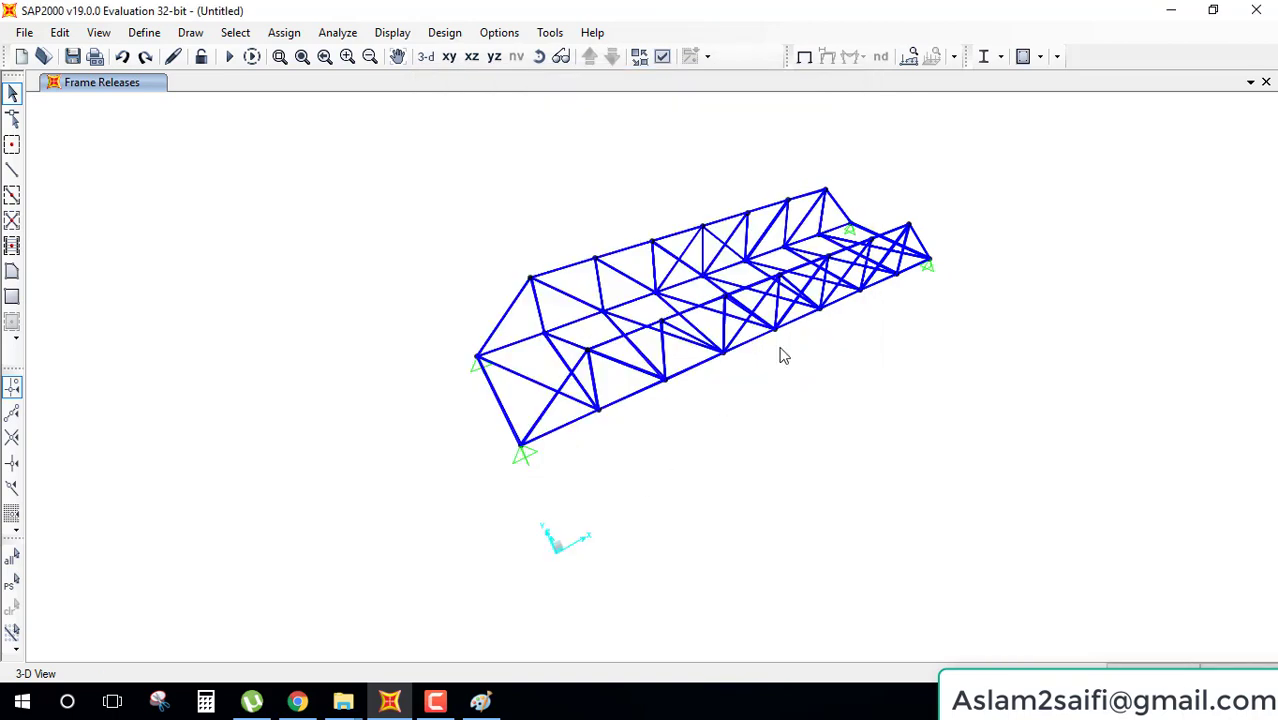
{"action": "key", "text": "ctrl+a"}
{"action": "left_click", "coordinate": [337, 32]}
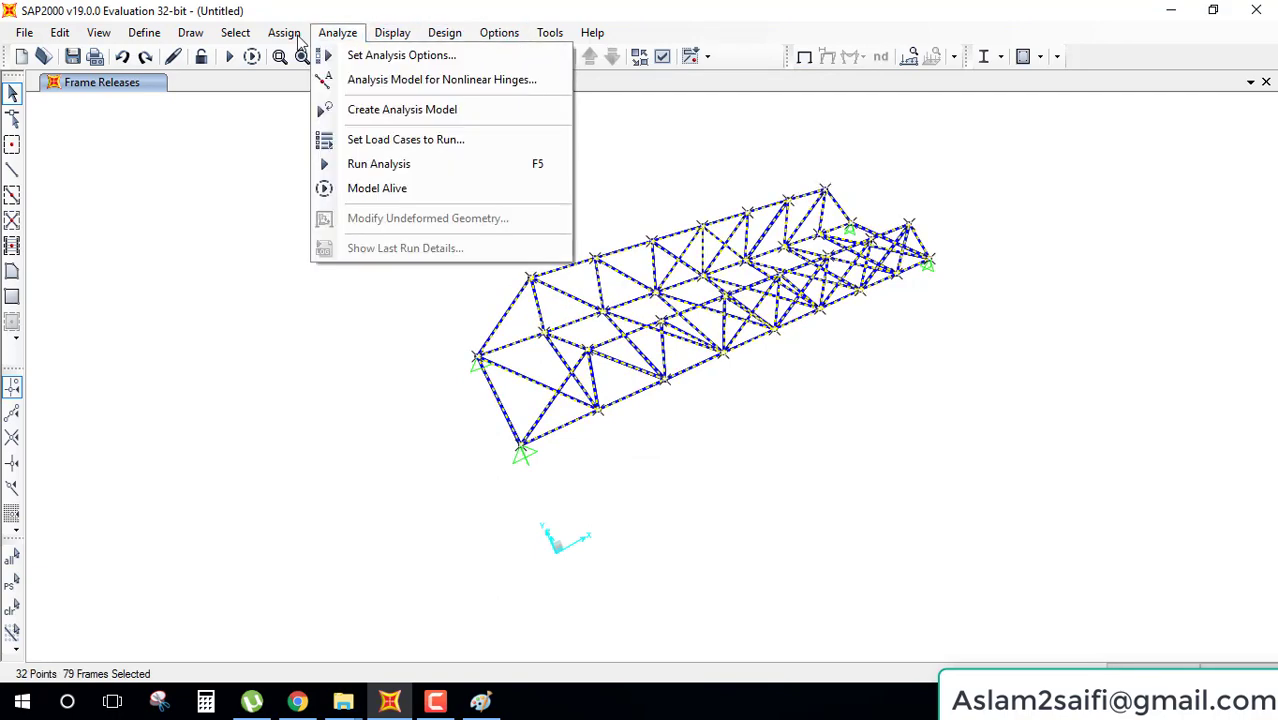
{"action": "mouse_move", "coordinate": [312, 80]}
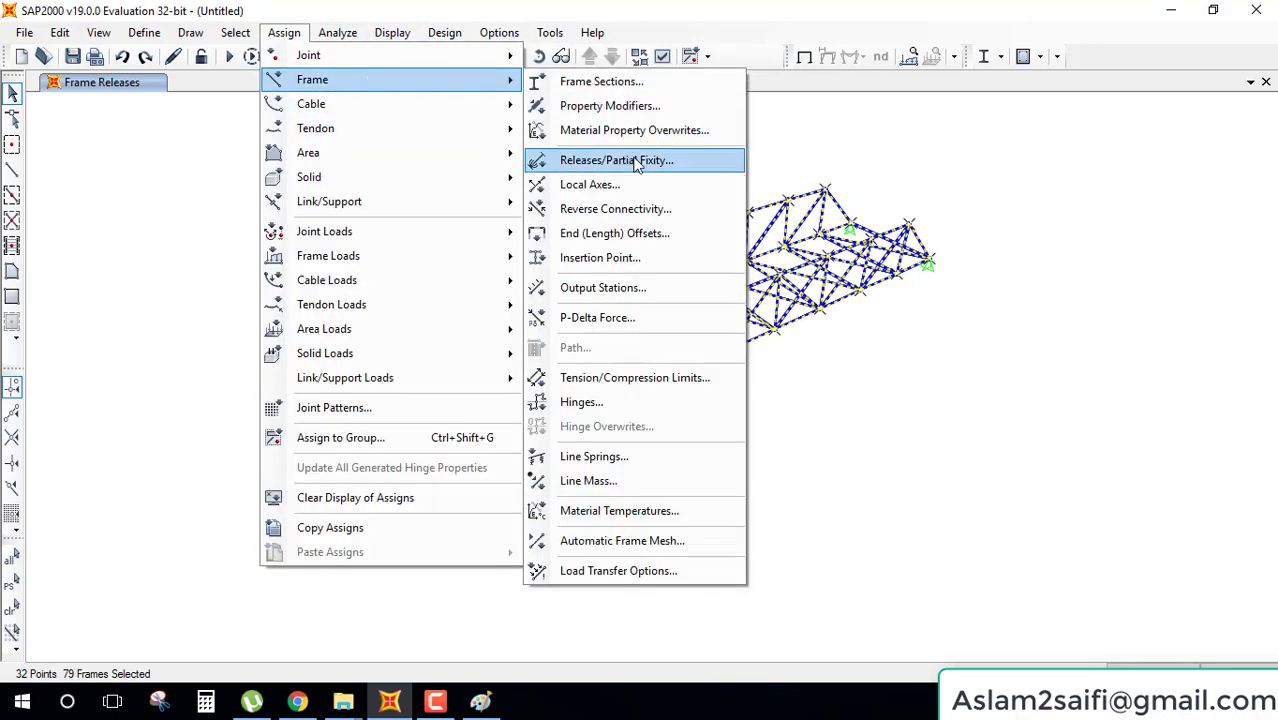
- Select the two members meeting at the near-left support
{"action": "left_click", "coordinate": [637, 163]}
{"action": "left_click", "coordinate": [563, 488]}
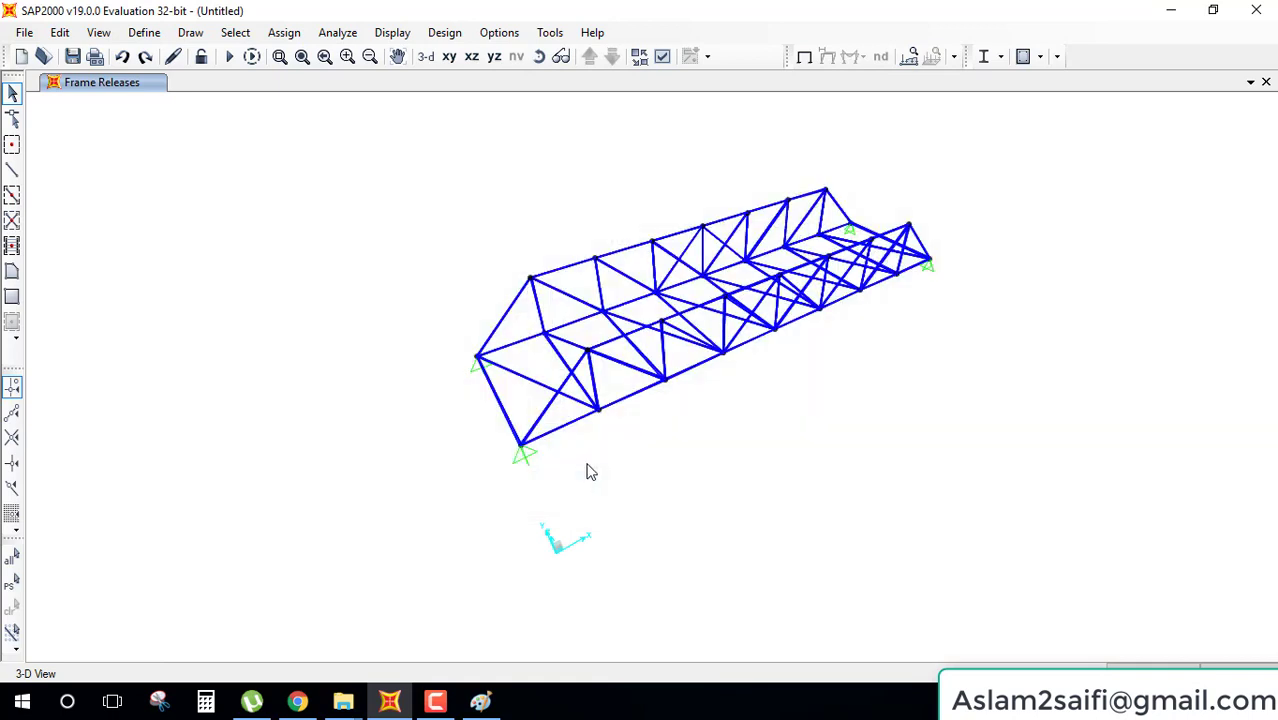
{"action": "left_click", "coordinate": [549, 418]}
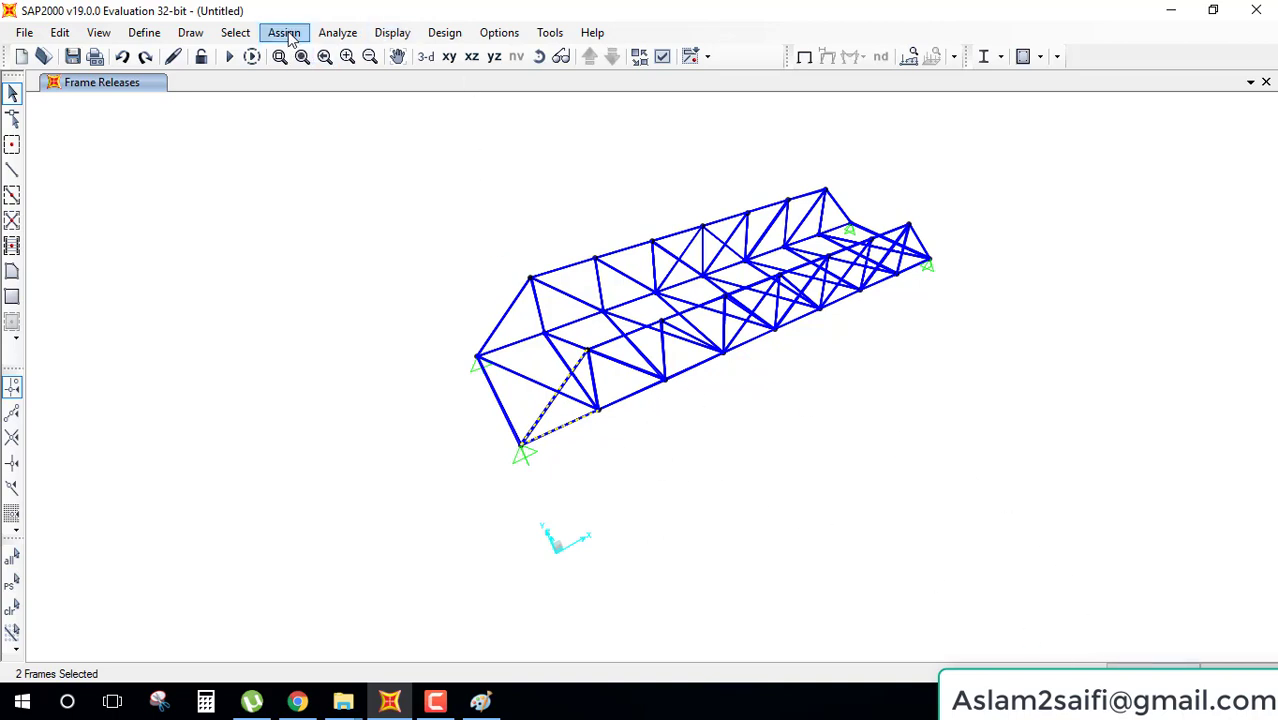
{"action": "left_click", "coordinate": [235, 32]}
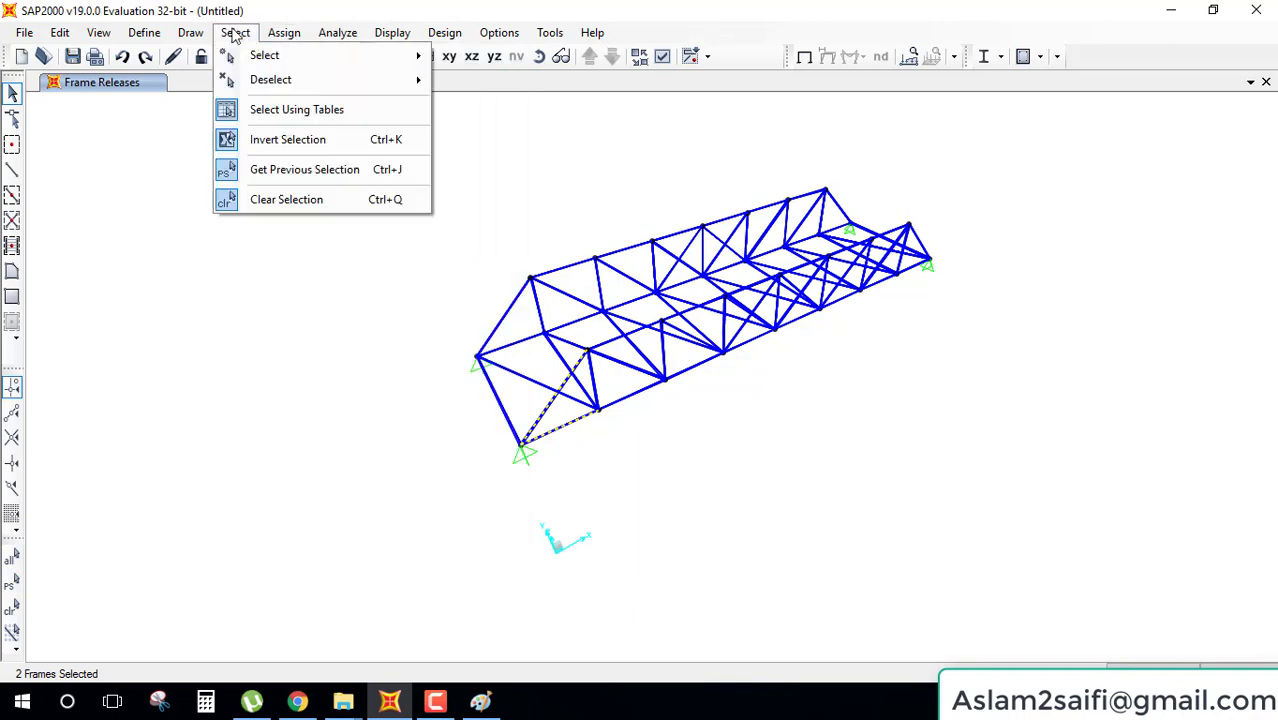
{"action": "left_click", "coordinate": [284, 34]}
{"action": "left_click", "coordinate": [296, 37]}
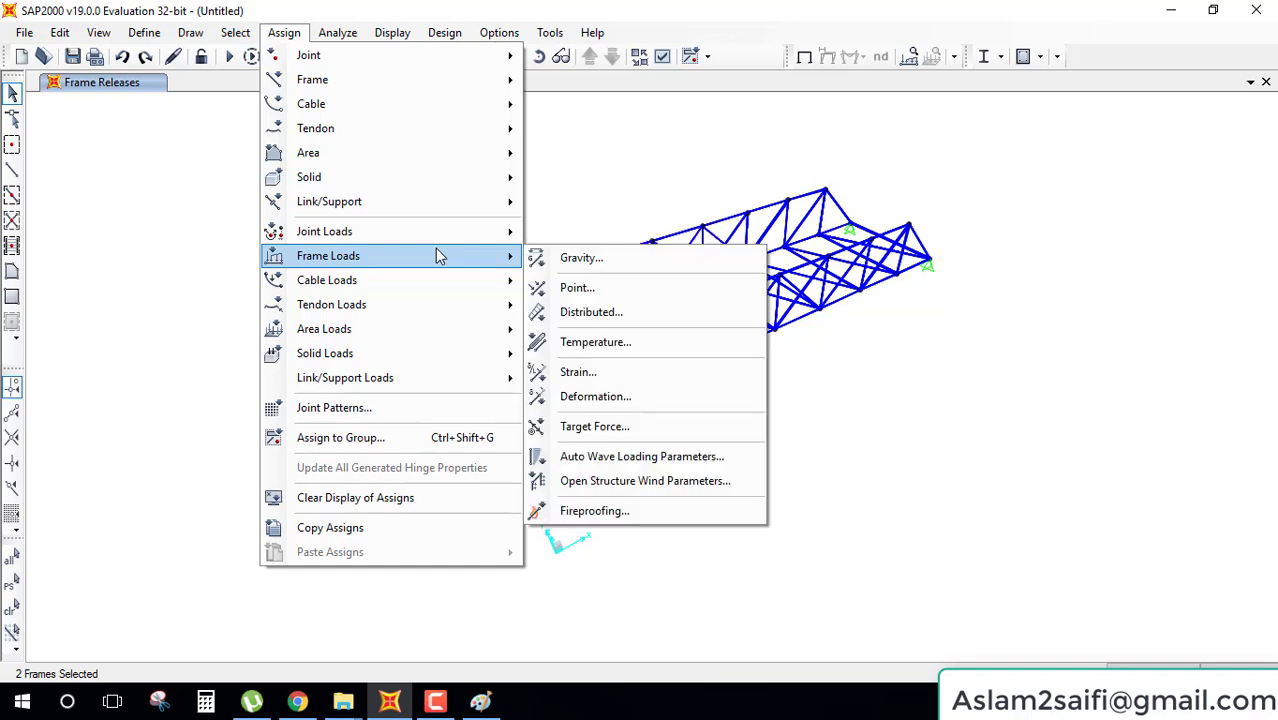
{"action": "mouse_move", "coordinate": [312, 80]}
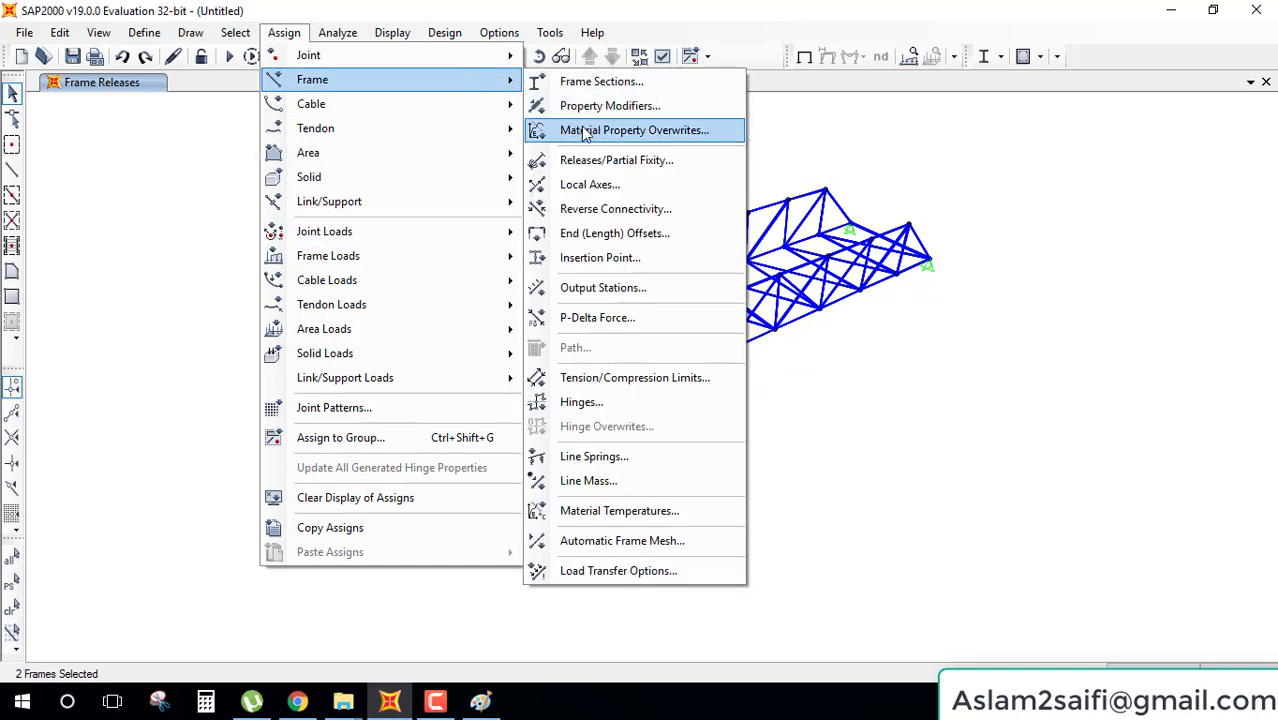
- Reapply Moment 33 (Major) releases at start and end of the two selected members
{"action": "left_click", "coordinate": [603, 162]}
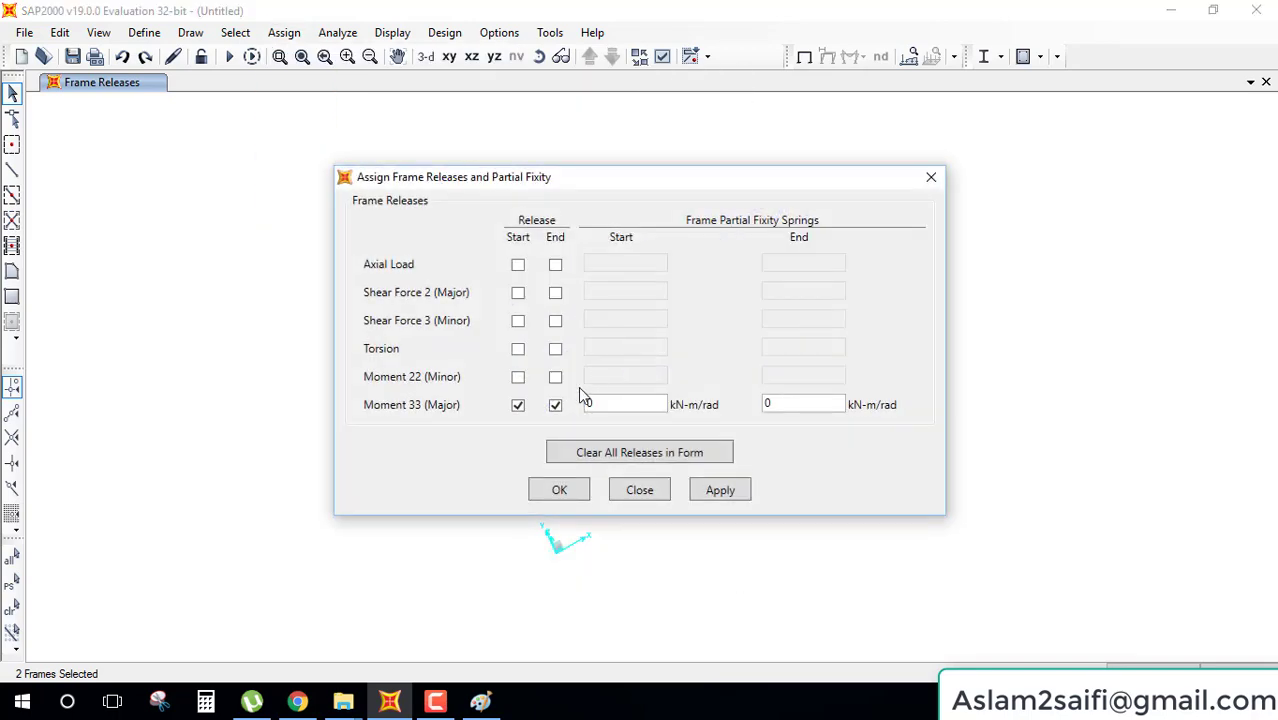
{"action": "left_click", "coordinate": [556, 408]}
{"action": "left_click", "coordinate": [518, 408]}
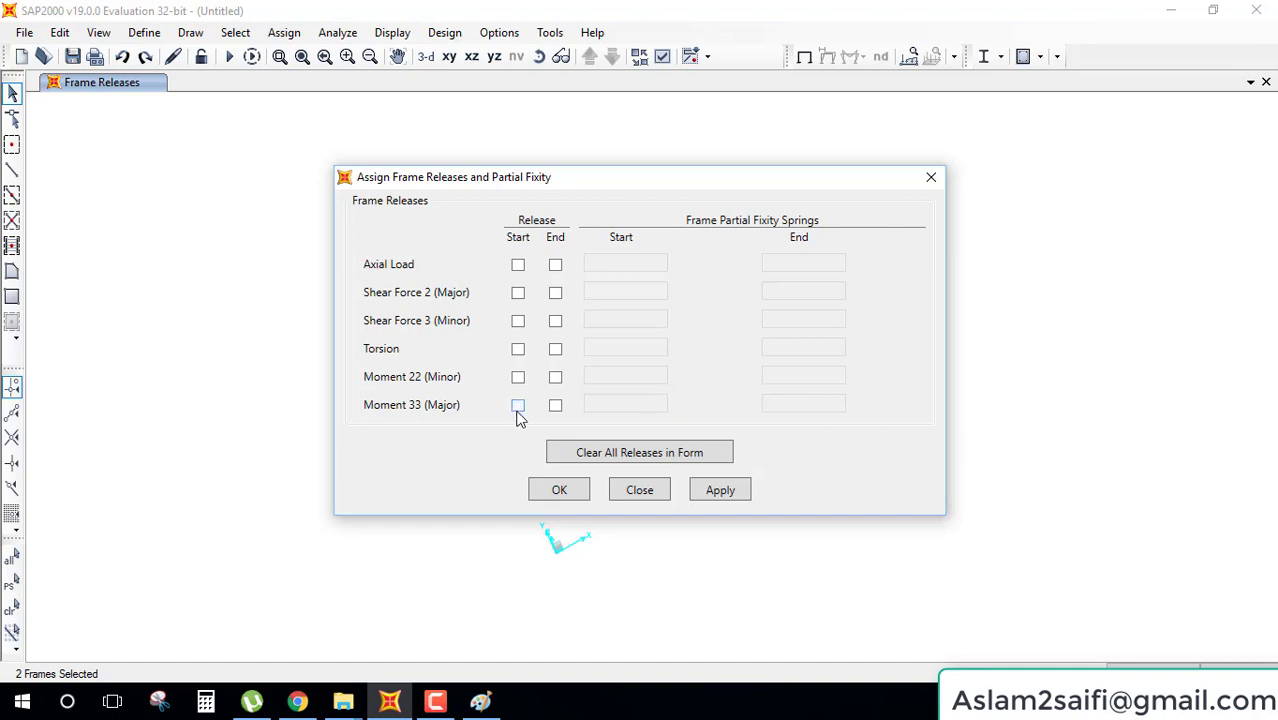
{"action": "left_click", "coordinate": [518, 405]}
{"action": "left_click", "coordinate": [556, 405]}
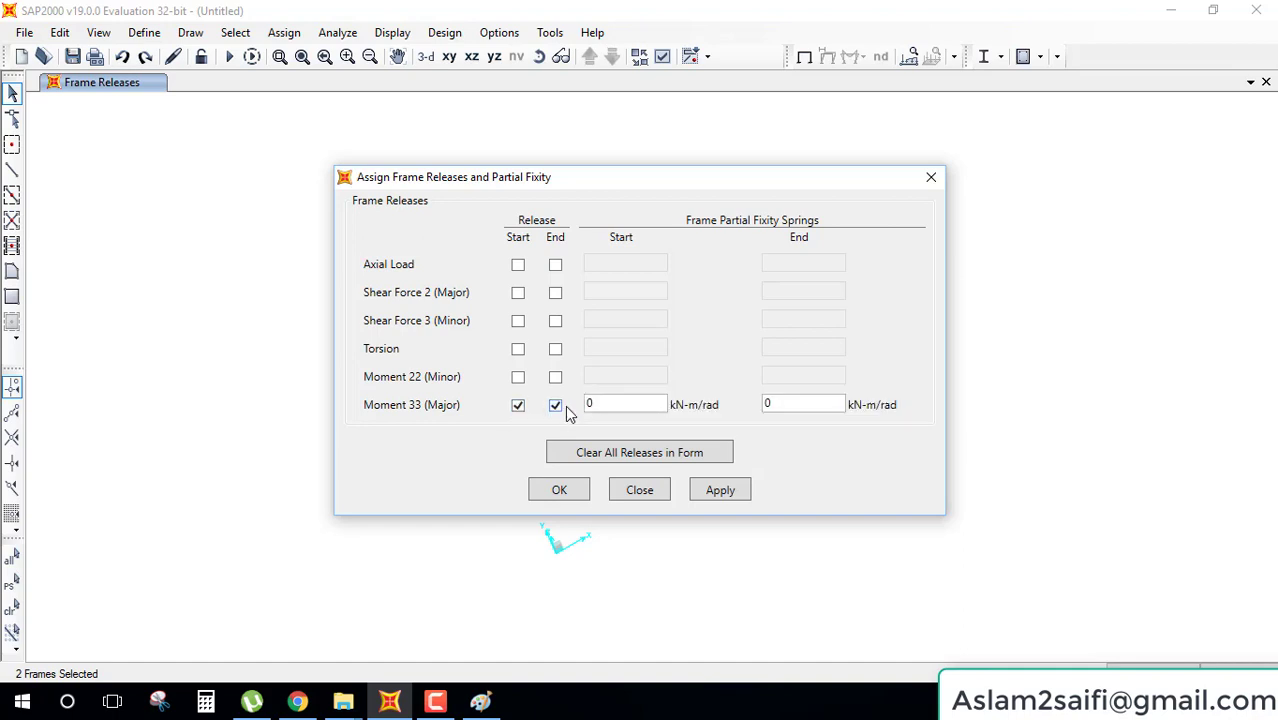
{"action": "left_click", "coordinate": [724, 490]}
{"action": "left_click", "coordinate": [586, 489]}
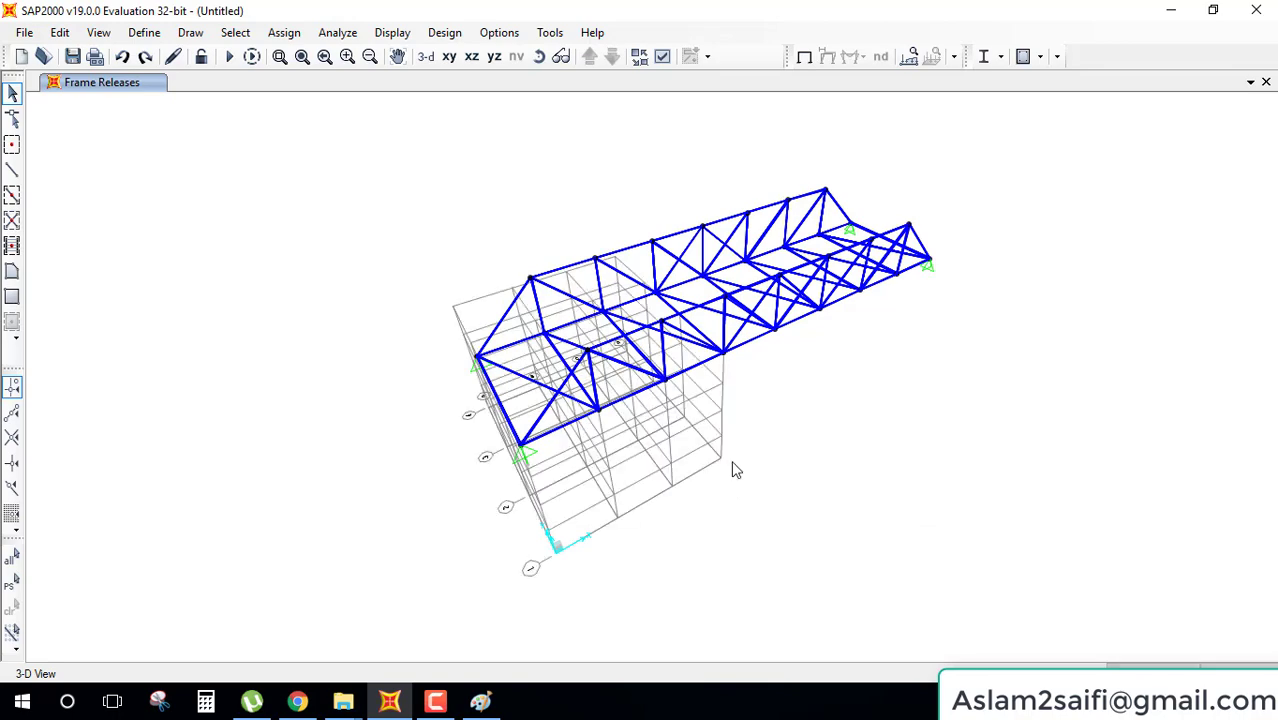
- Hide joint restraints and frame releases, and show invisible joints and frame section names
{"action": "left_click", "coordinate": [662, 56]}
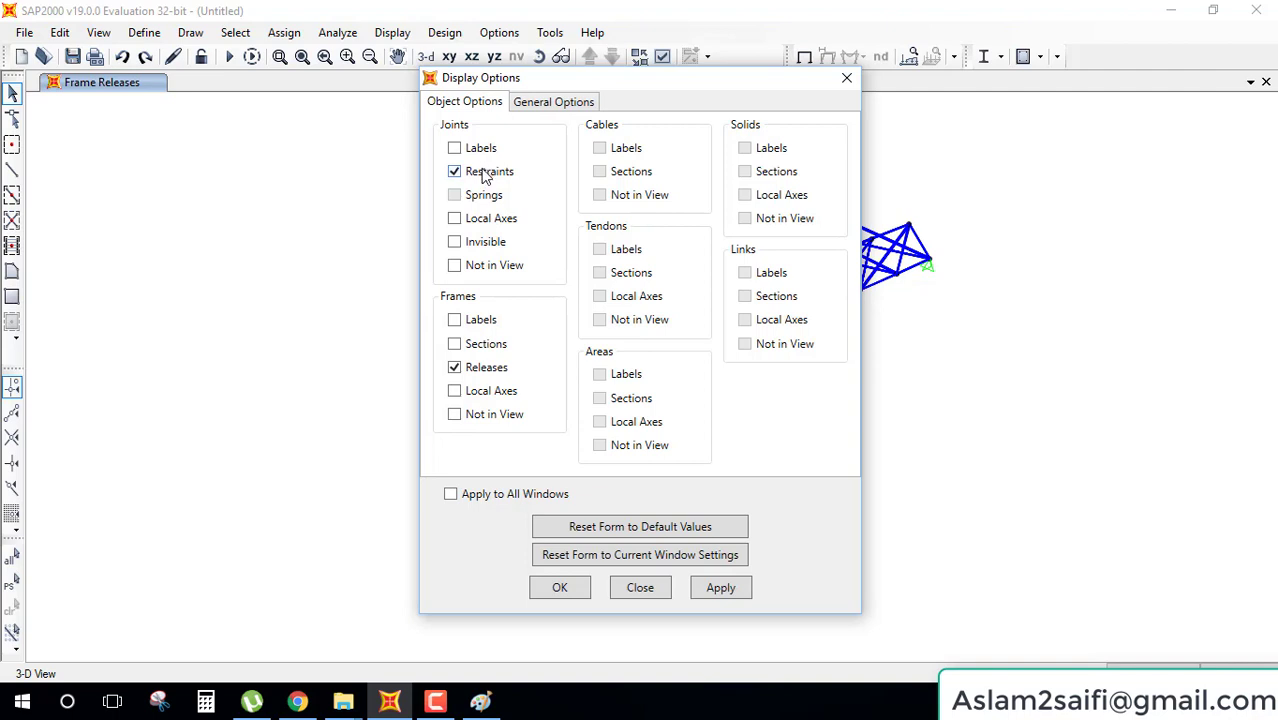
{"action": "left_click", "coordinate": [485, 174]}
{"action": "left_click", "coordinate": [472, 244]}
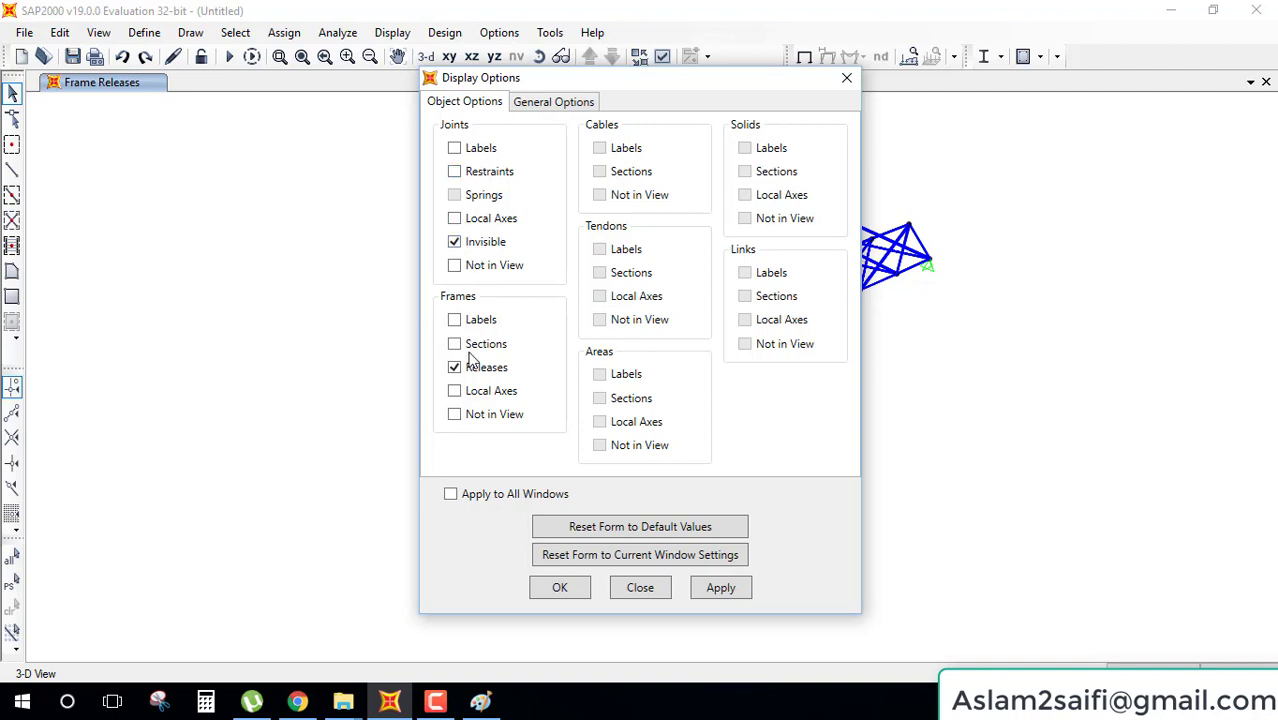
{"action": "left_click", "coordinate": [704, 589]}
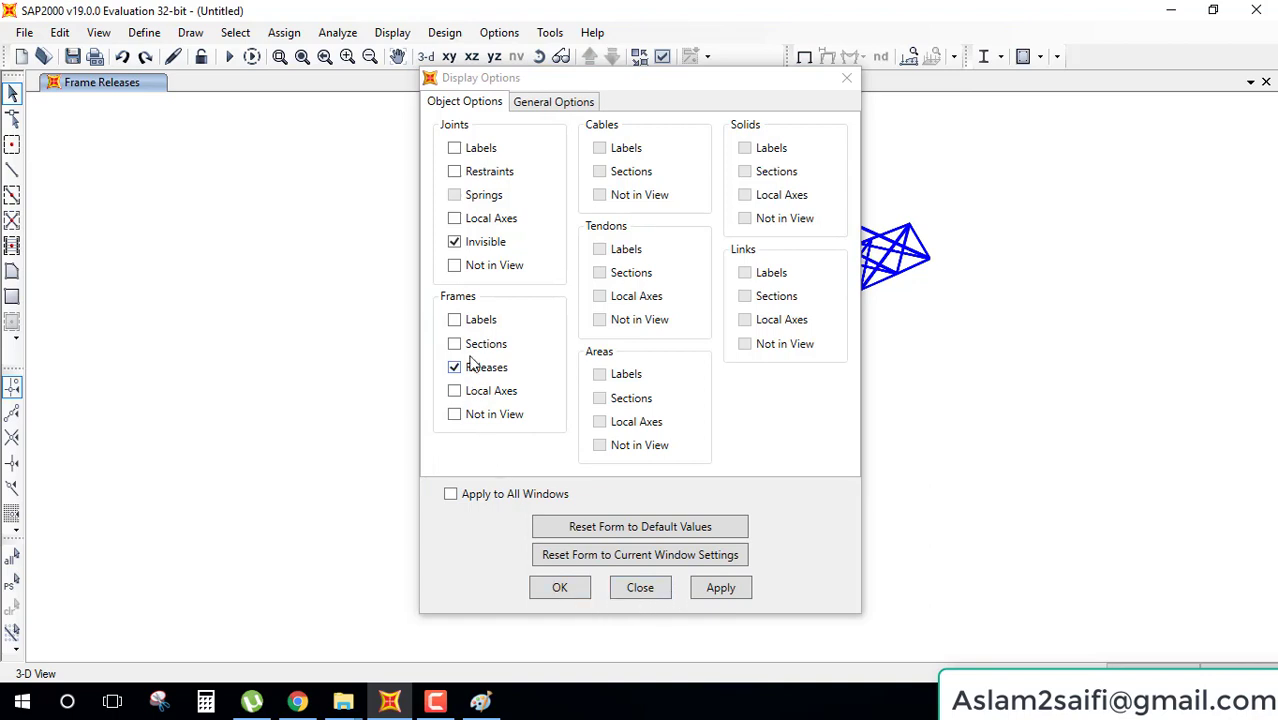
{"action": "left_click", "coordinate": [469, 344]}
{"action": "left_click", "coordinate": [720, 590]}
{"action": "left_click", "coordinate": [454, 367]}
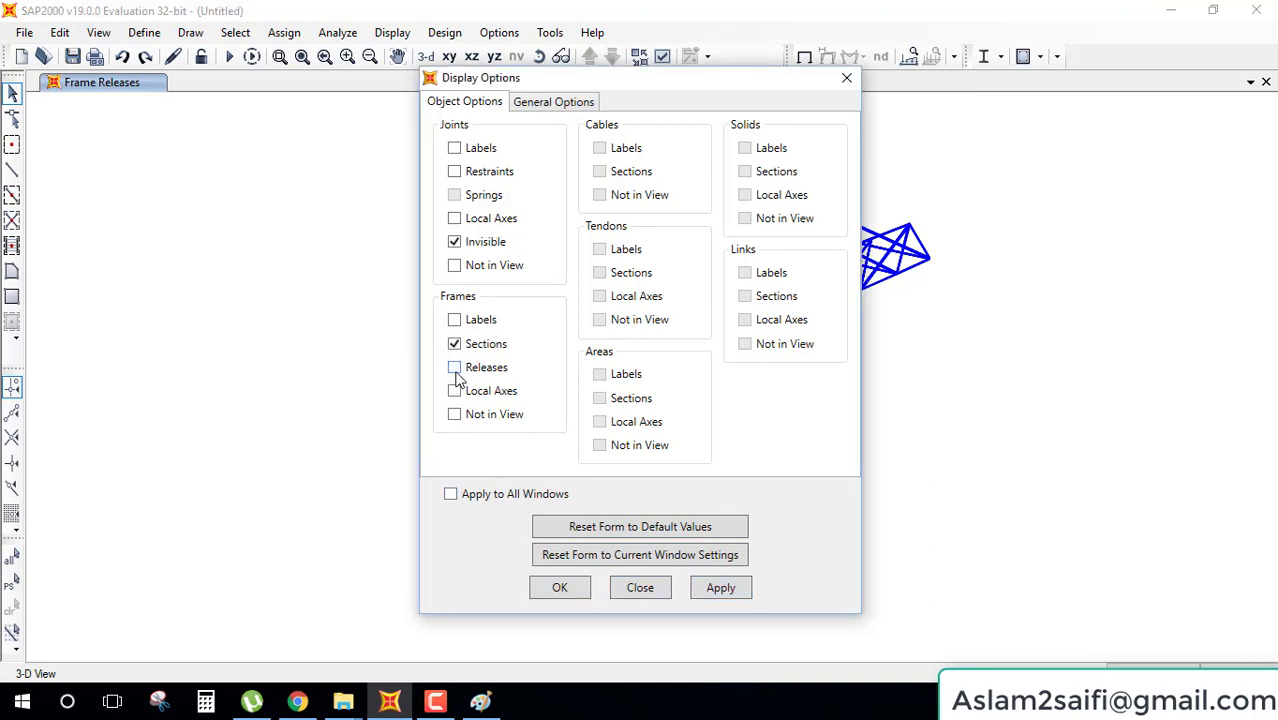
{"action": "left_click", "coordinate": [722, 590]}
{"action": "left_click", "coordinate": [560, 587]}
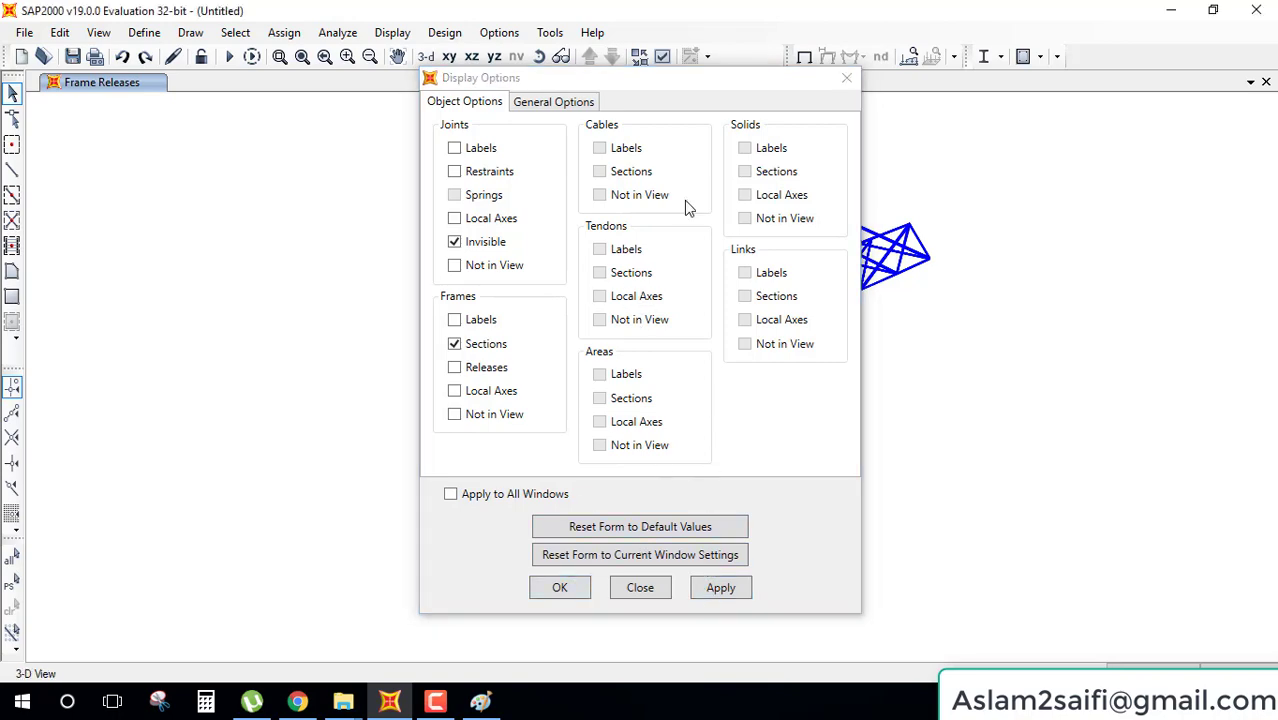
- Switch the view type from extruded to Standard and zoom into the truss
{"action": "left_click", "coordinate": [662, 57]}
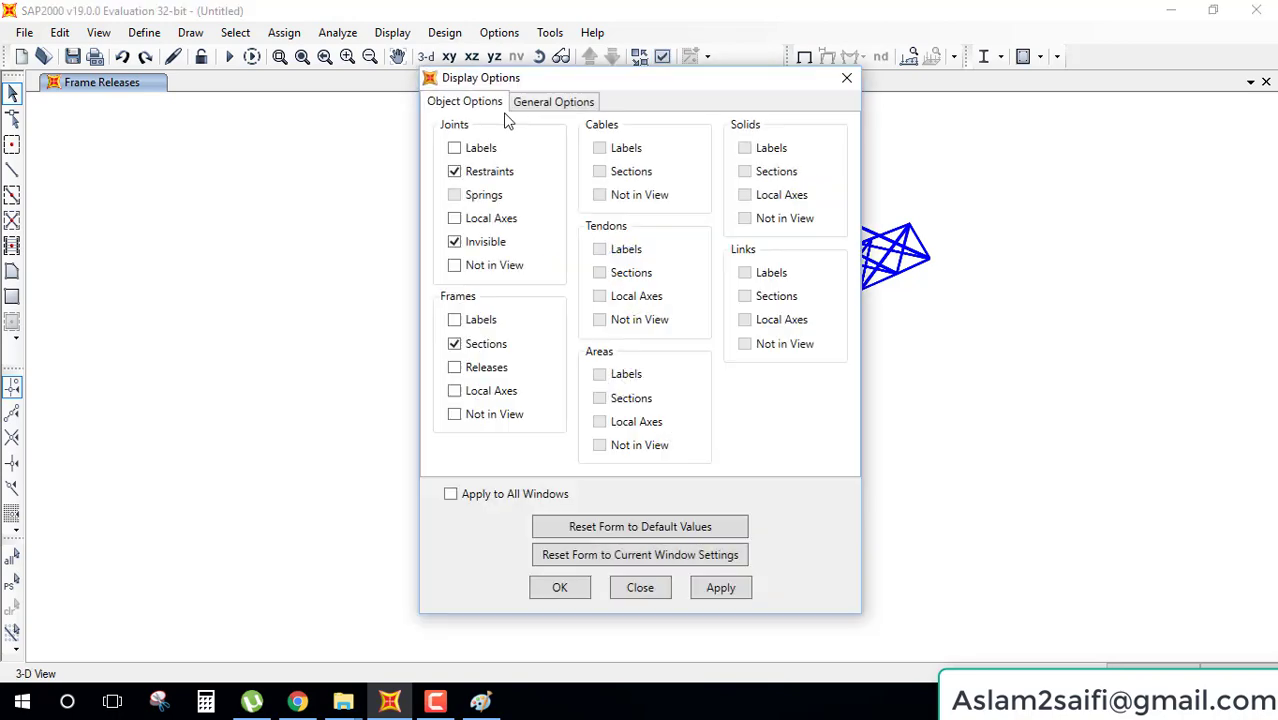
{"action": "left_click", "coordinate": [553, 102]}
{"action": "left_click", "coordinate": [743, 150]}
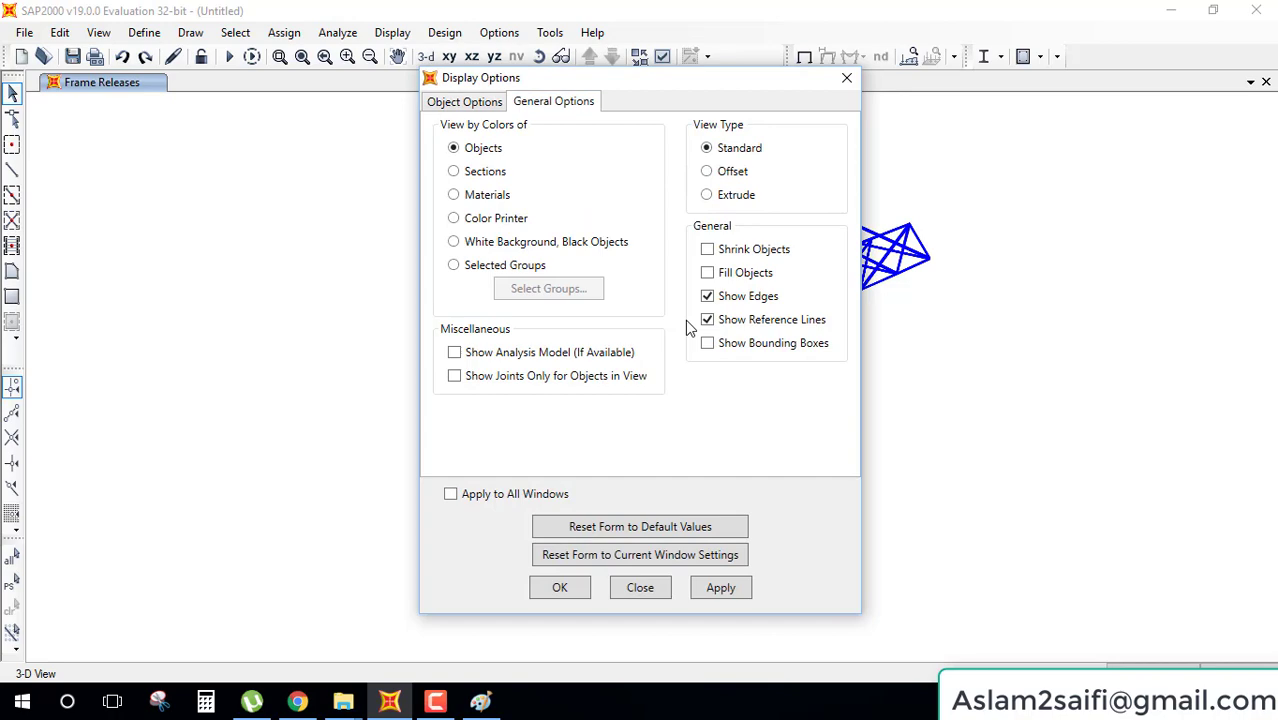
{"action": "left_click", "coordinate": [584, 582]}
{"action": "scroll", "coordinate": [679, 399], "scroll_direction": "up", "scroll_amount": 2}
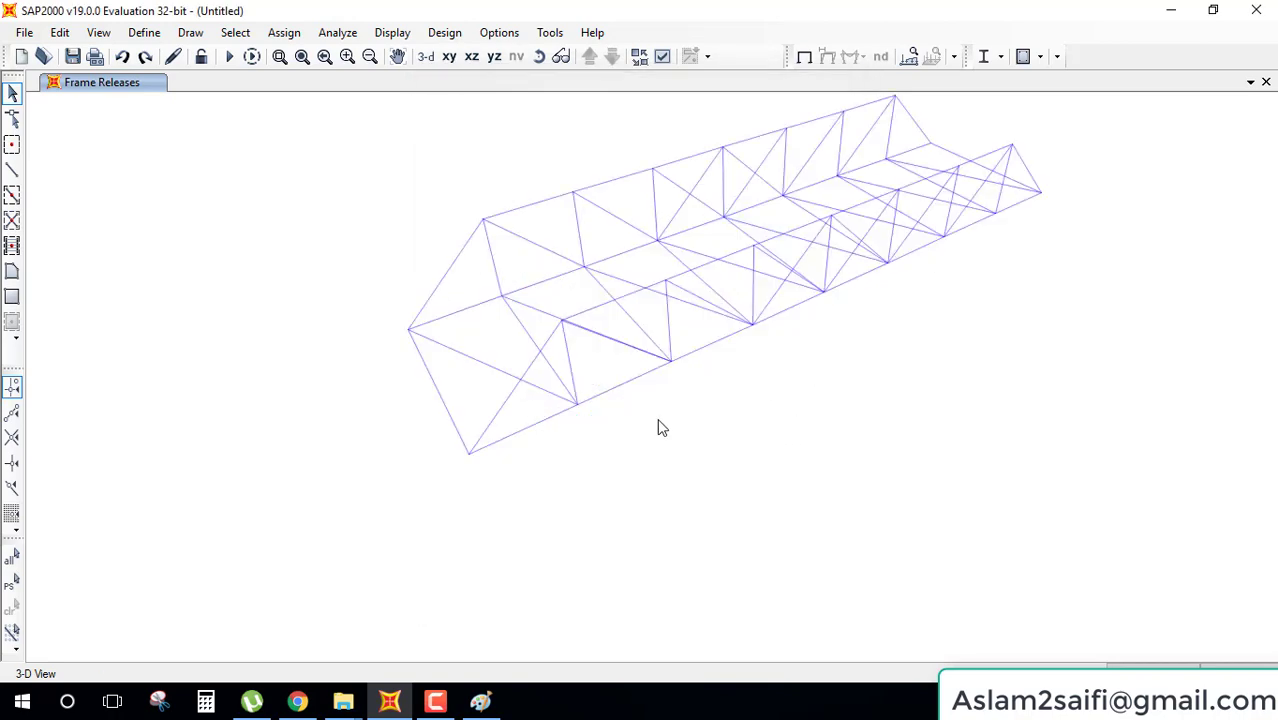
{"action": "scroll", "coordinate": [659, 428], "scroll_direction": "up", "scroll_amount": 2}
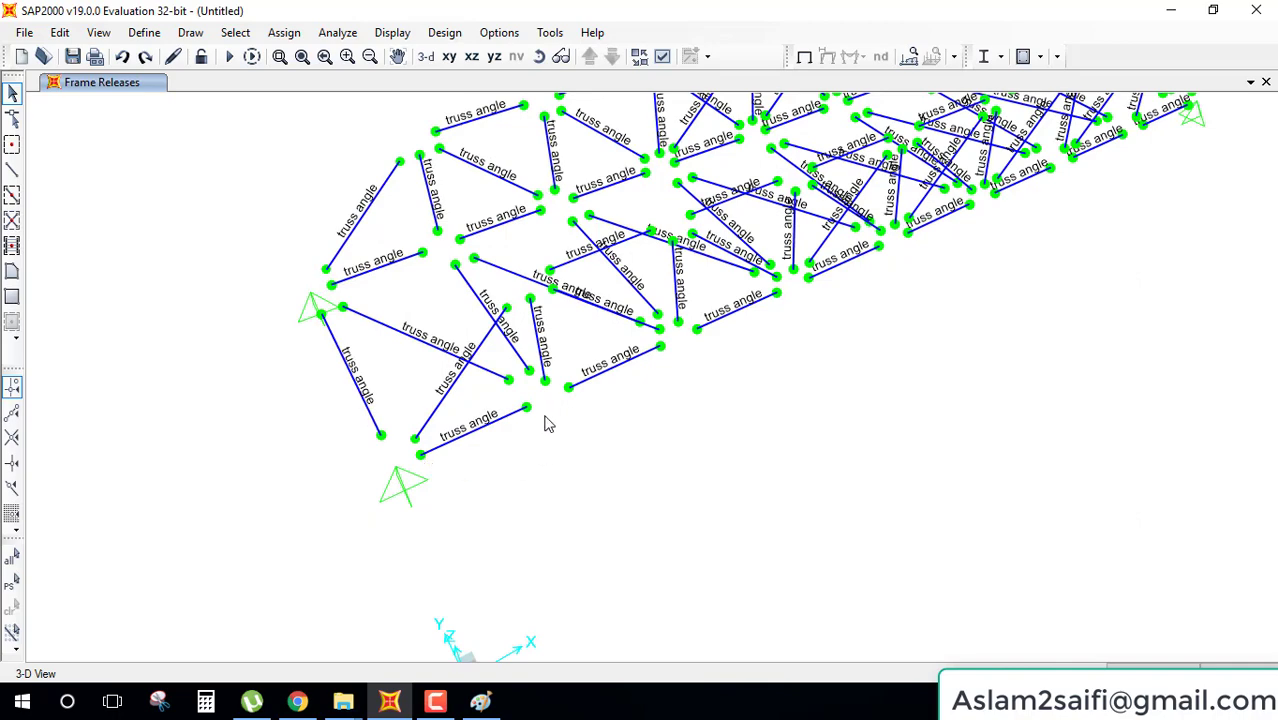
- Hide the angle section labels and frame release markers, leaving the truss as plain lines
{"action": "left_click", "coordinate": [661, 57]}
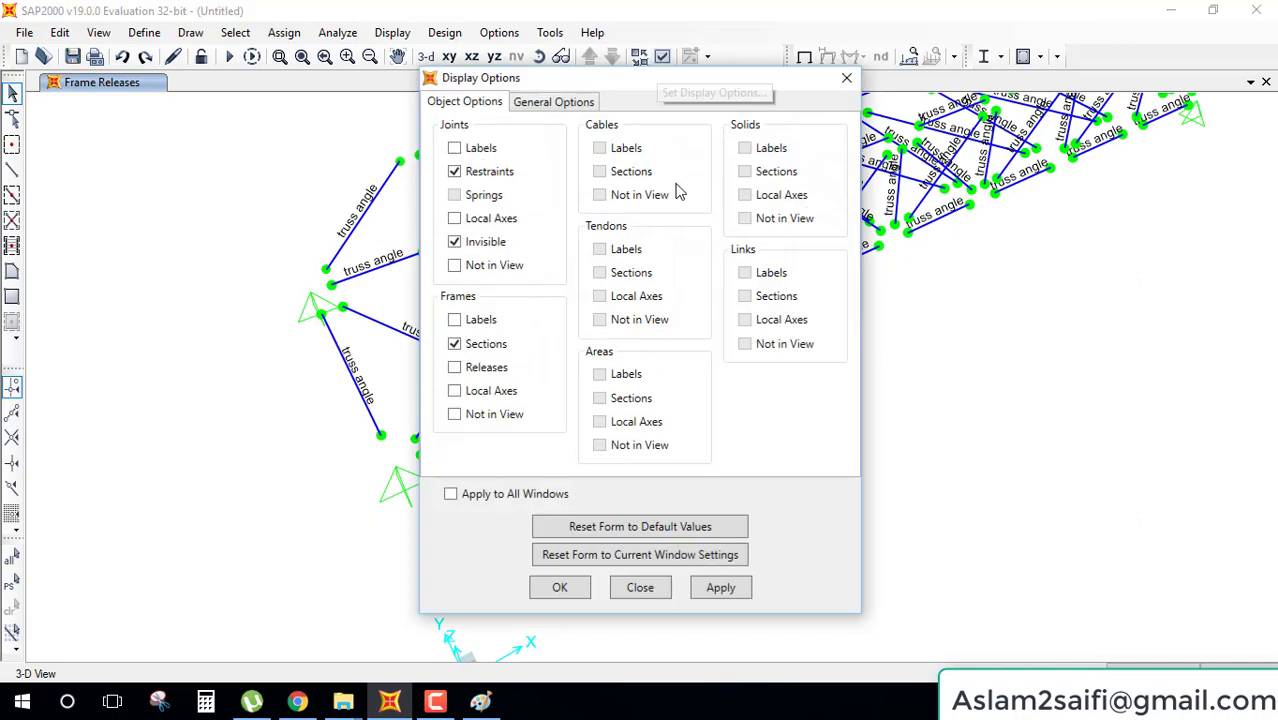
{"action": "left_click", "coordinate": [454, 343]}
{"action": "left_click", "coordinate": [454, 368]}
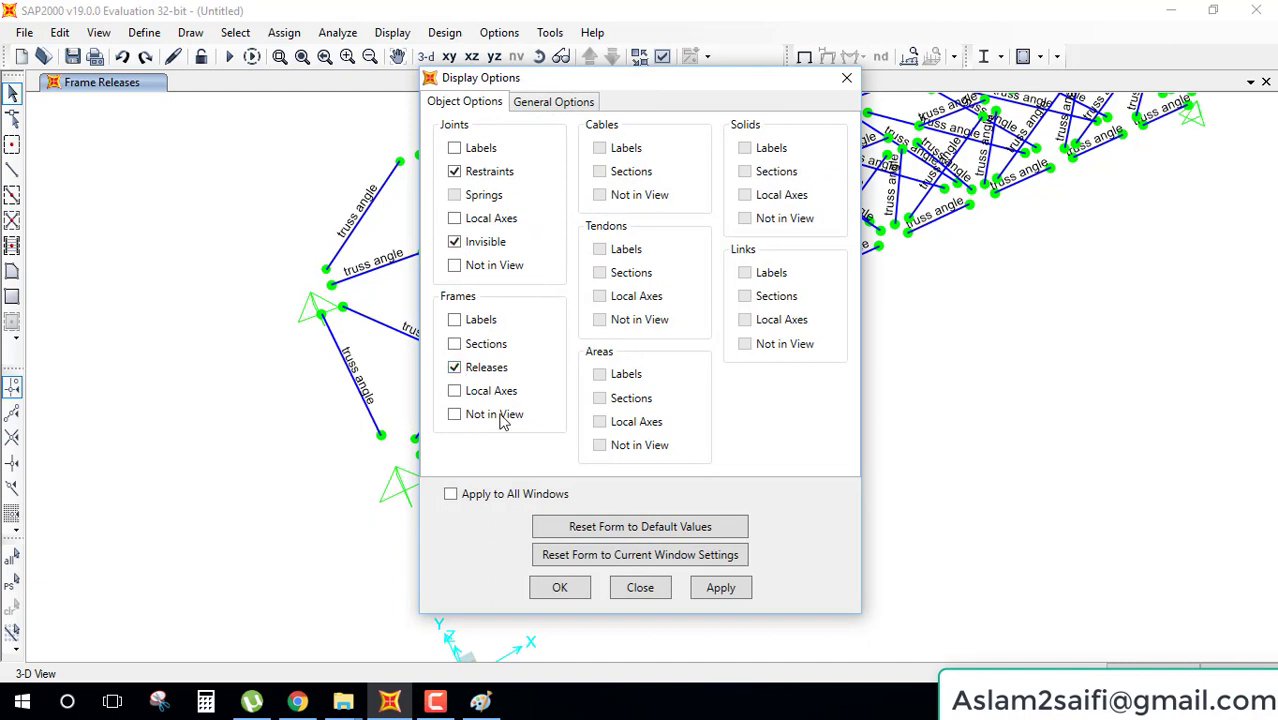
{"action": "left_click", "coordinate": [721, 588]}
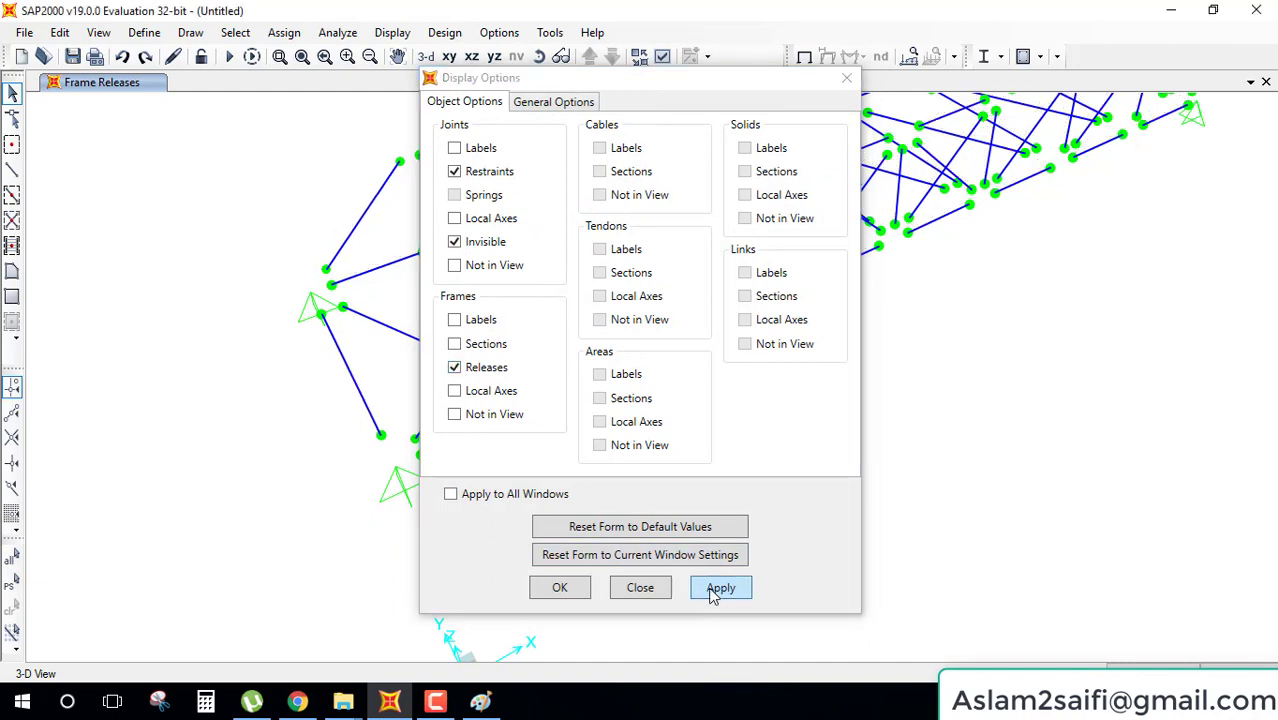
{"action": "left_click", "coordinate": [455, 368]}
{"action": "left_click", "coordinate": [727, 593]}
{"action": "left_click", "coordinate": [561, 589]}
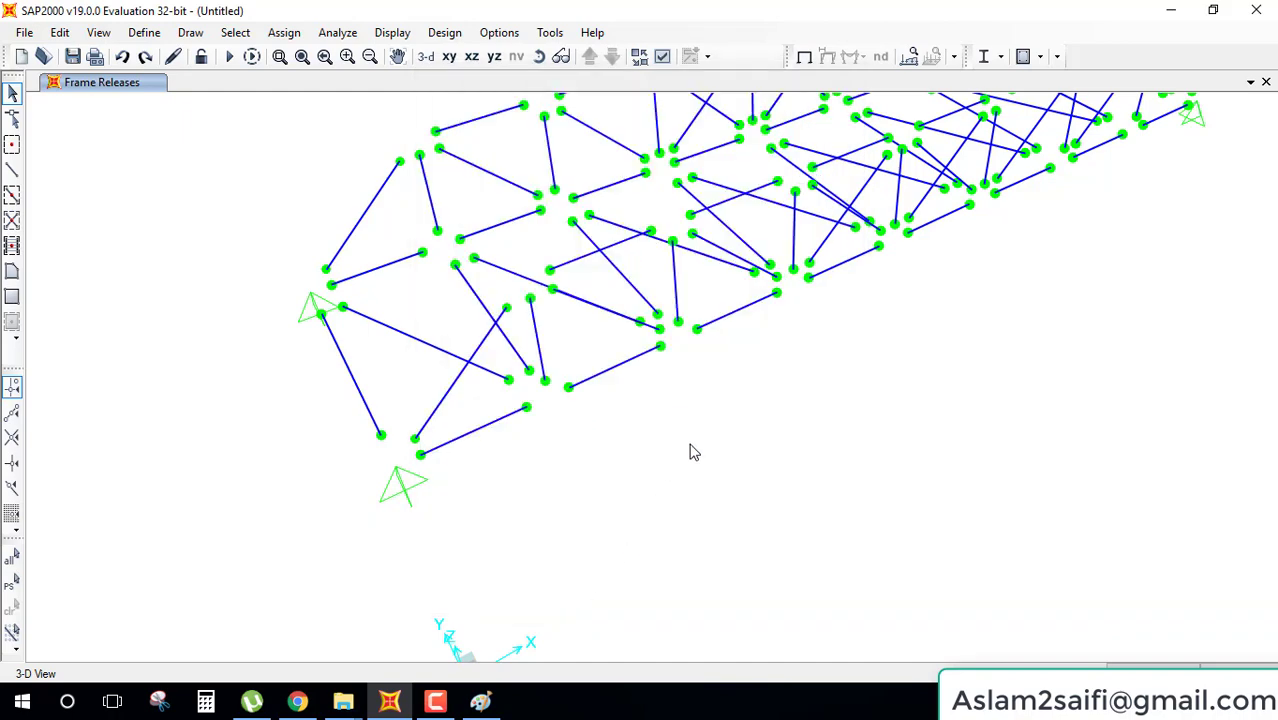
{"action": "scroll", "coordinate": [695, 452], "scroll_direction": "down", "scroll_amount": 3}
{"action": "scroll", "coordinate": [652, 383], "scroll_direction": "up", "scroll_amount": 3}
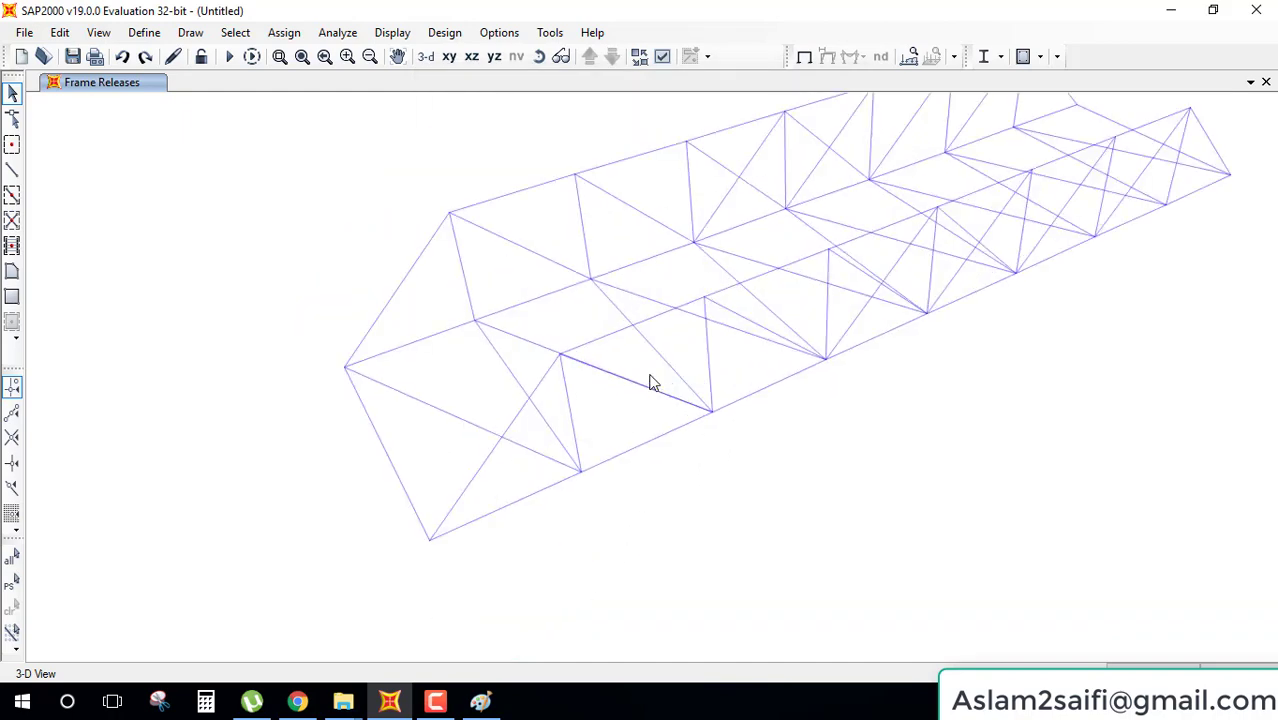
- Run the DEAD and MODAL cases, saving the model as 'bridge sample' when prompted
{"action": "middle_click_drag", "start_coordinate": [755, 449], "coordinate": [622, 494]}
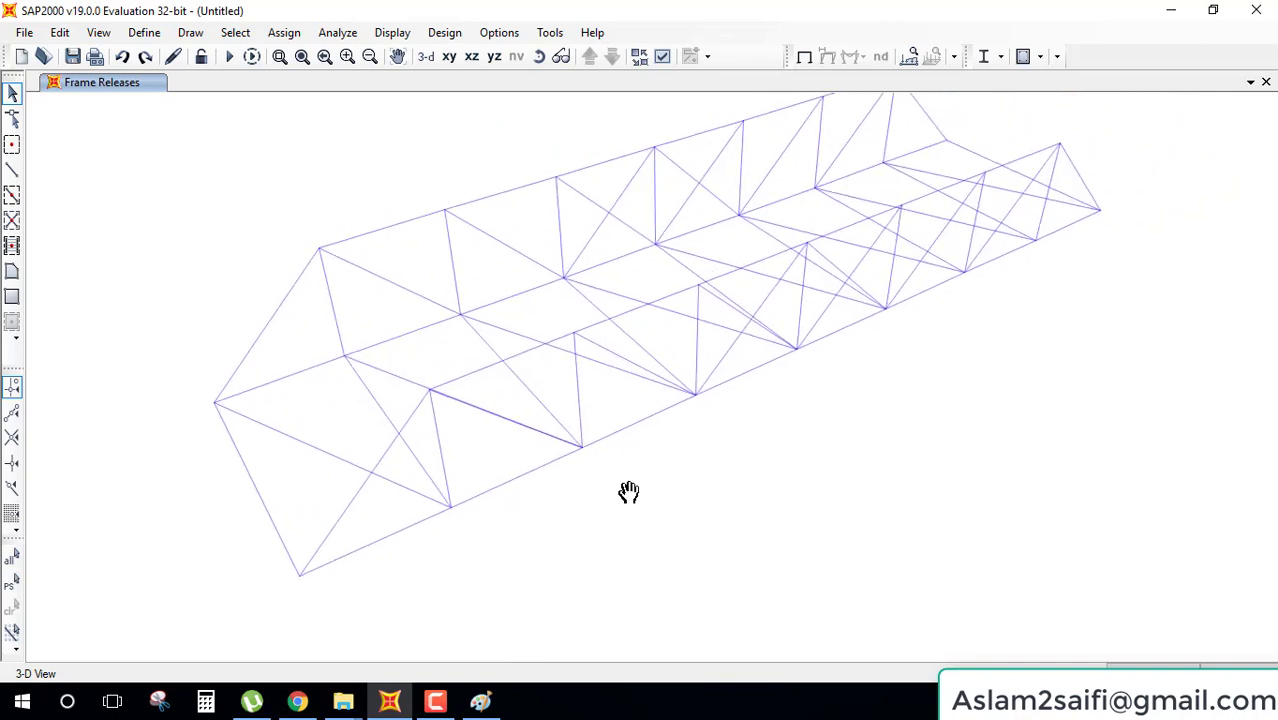
{"action": "left_click", "coordinate": [232, 60]}
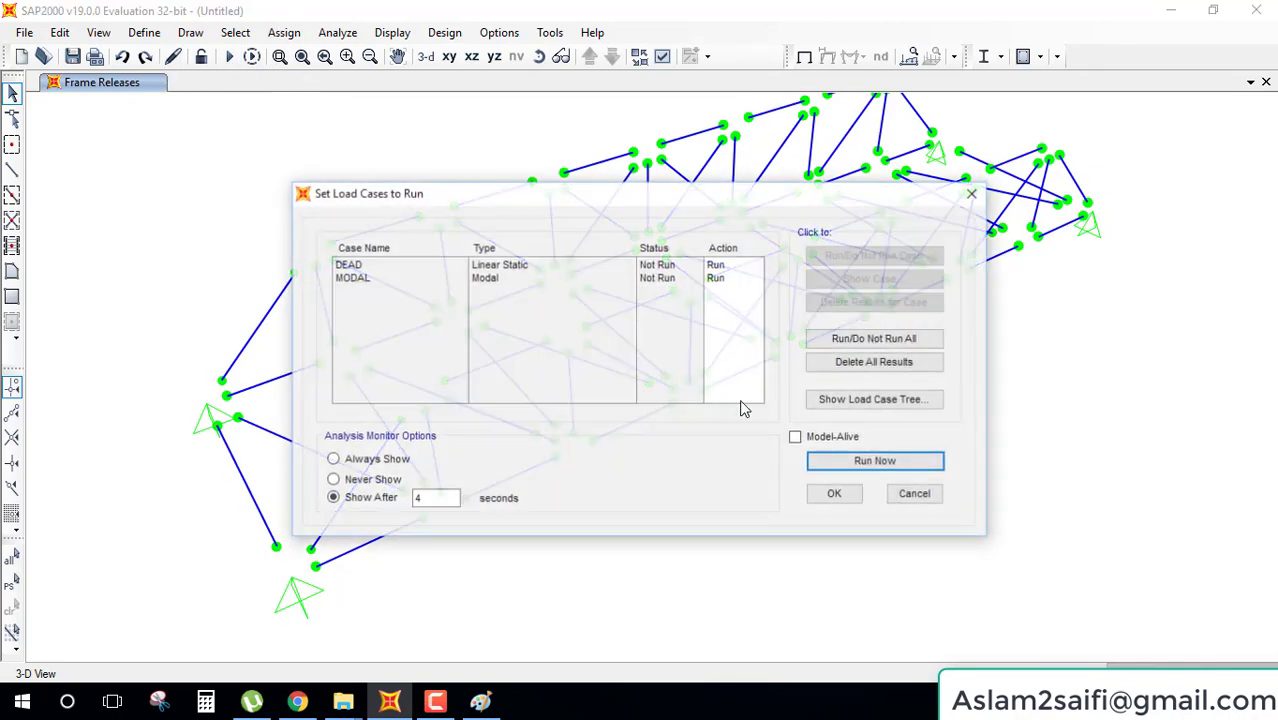
{"action": "left_click", "coordinate": [860, 457]}
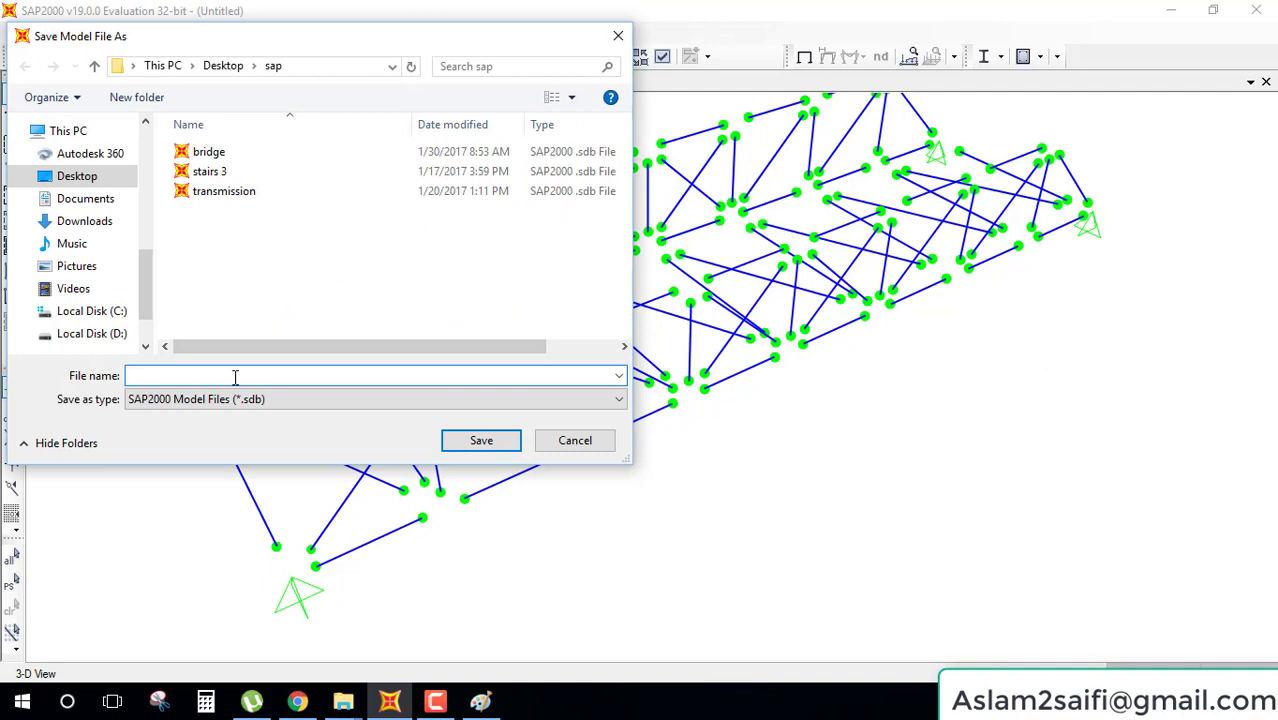
{"action": "type", "text": "br"}
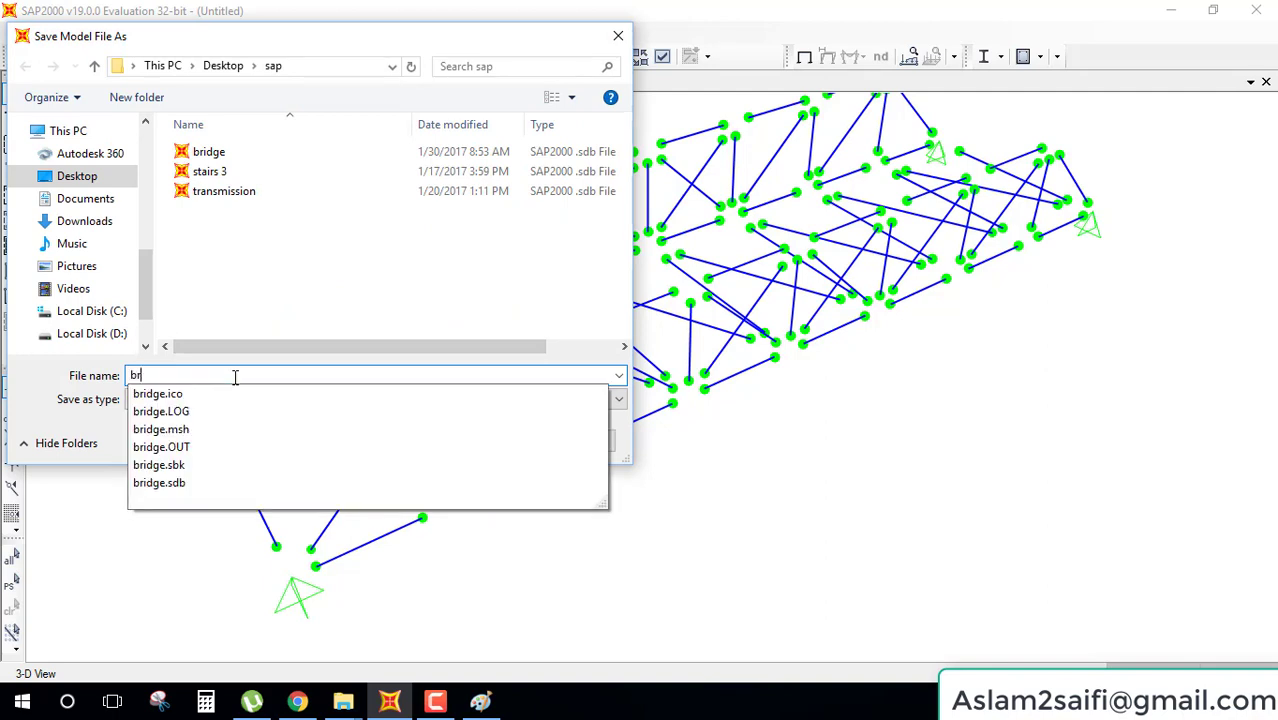
{"action": "type", "text": "idge sample"}
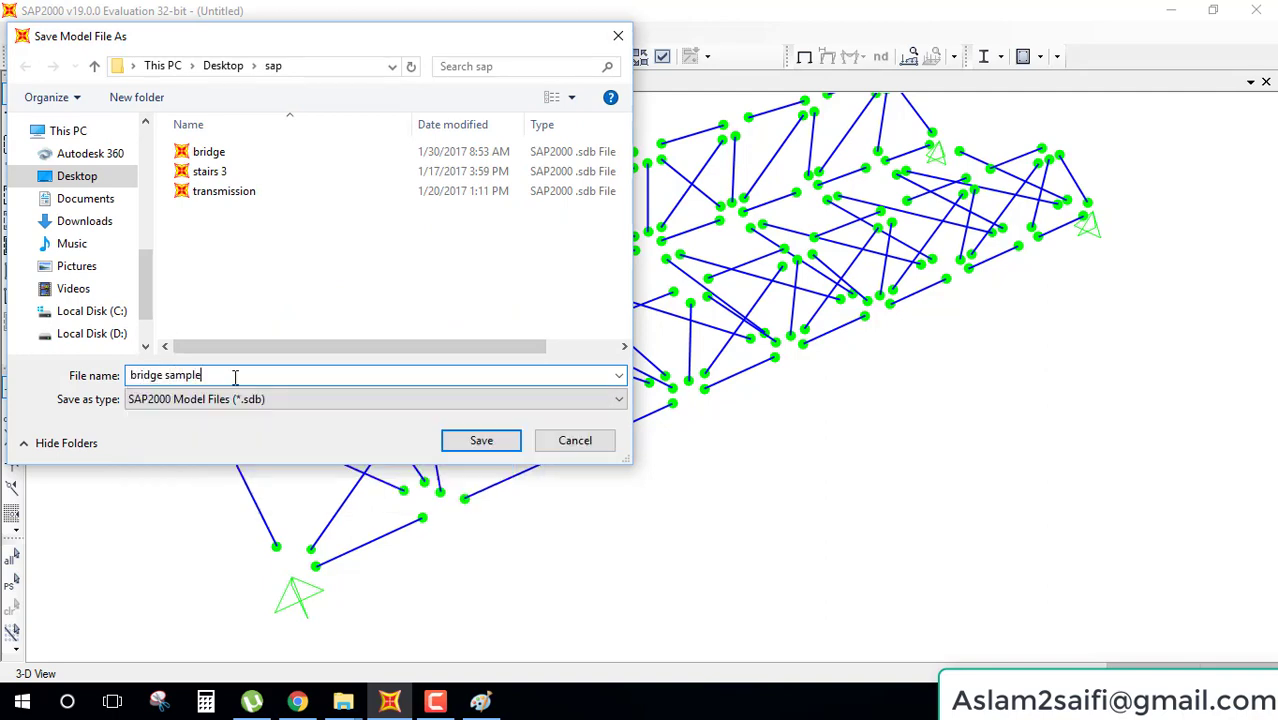
{"action": "key", "text": "Return"}
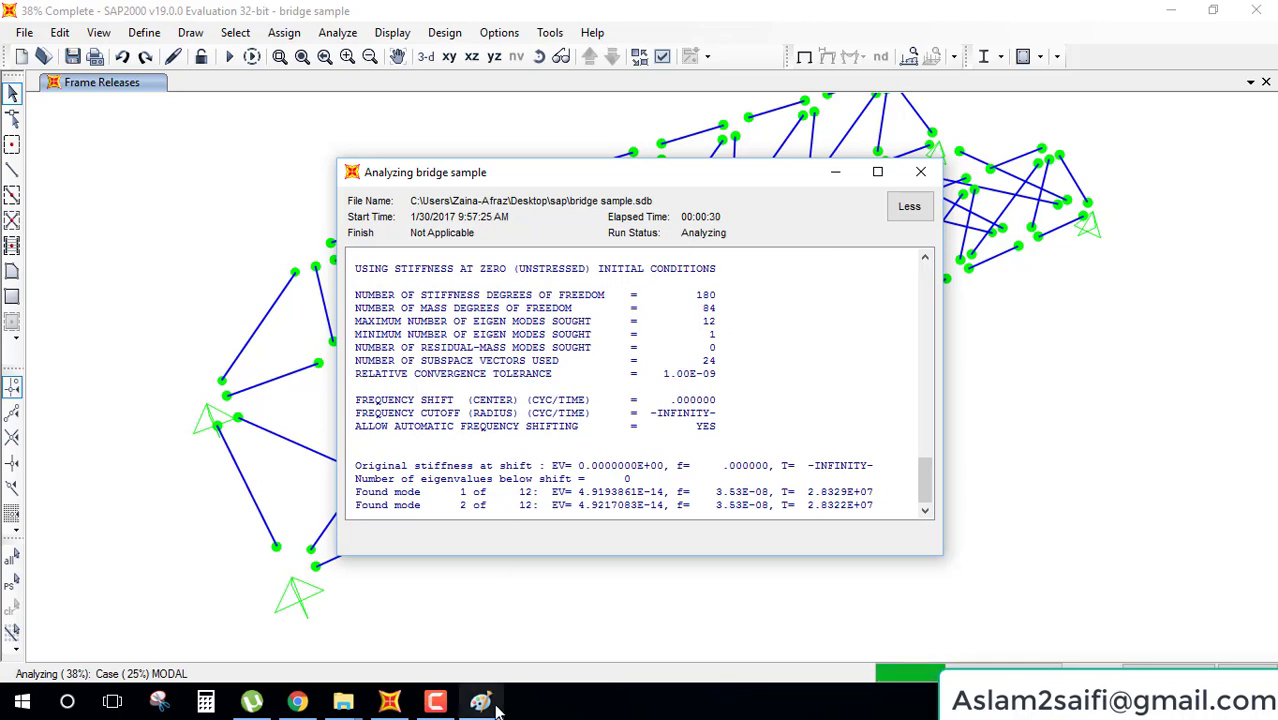
{"action": "left_click", "coordinate": [481, 701]}
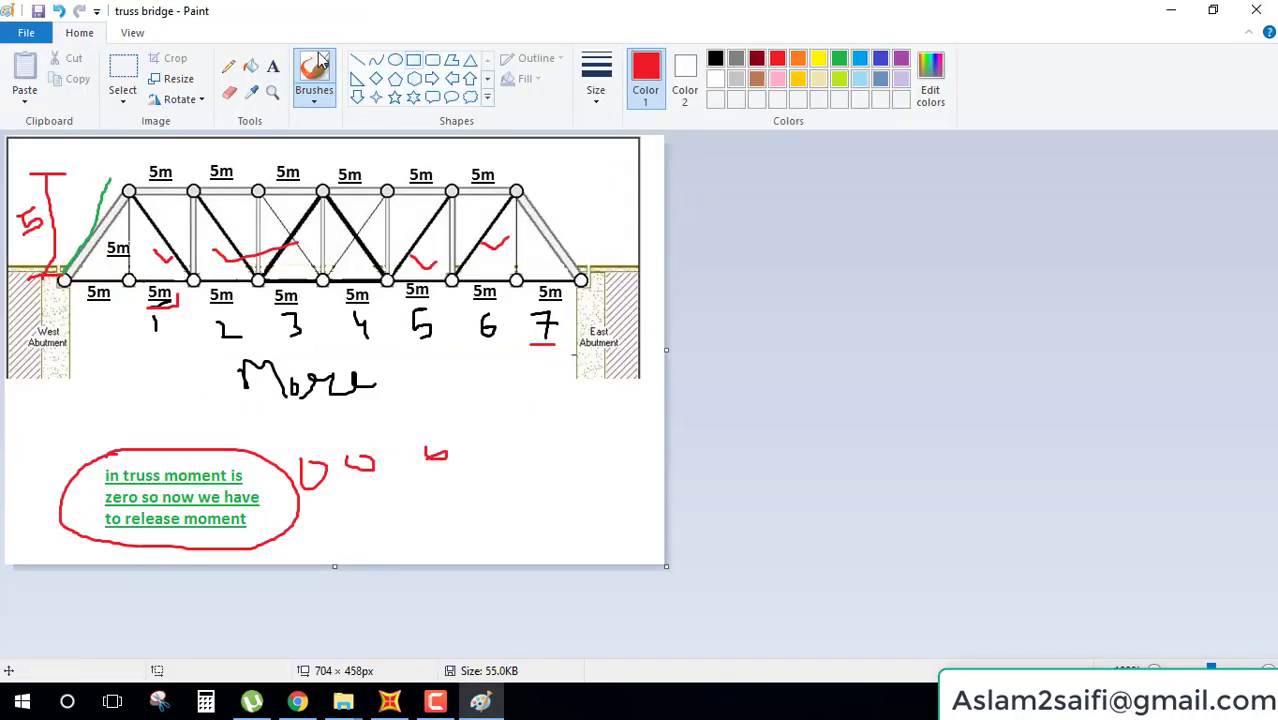
- Type a red 'wait ..........' note below the Paint sketch, checking on the analysis midway
{"action": "left_click", "coordinate": [272, 66]}
{"action": "left_click", "coordinate": [381, 508]}
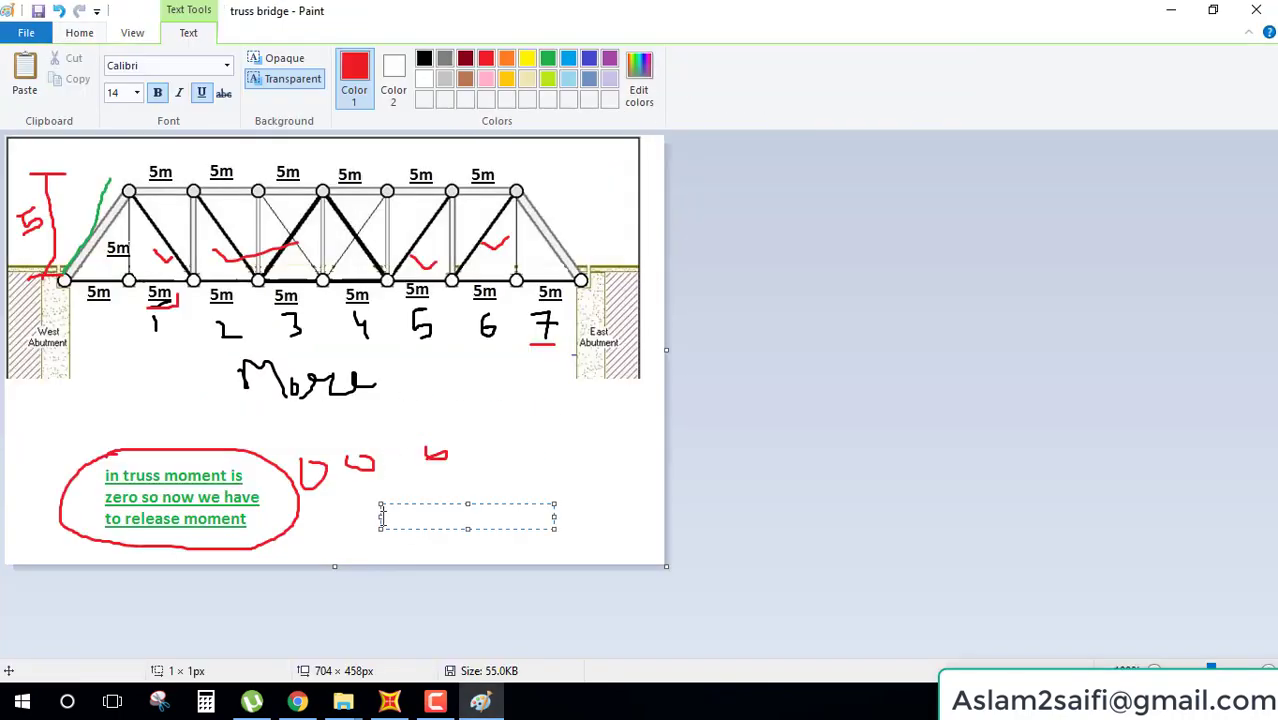
{"action": "type", "text": "wait ........"}
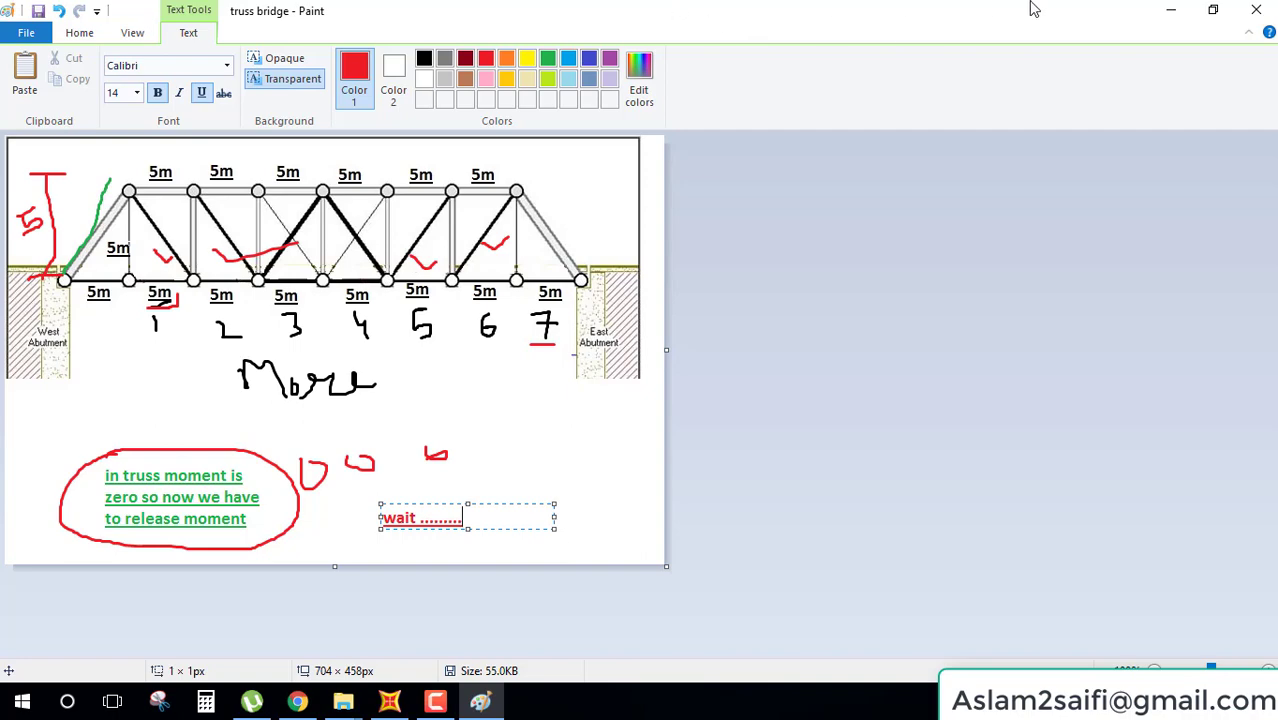
{"action": "left_click", "coordinate": [1172, 14]}
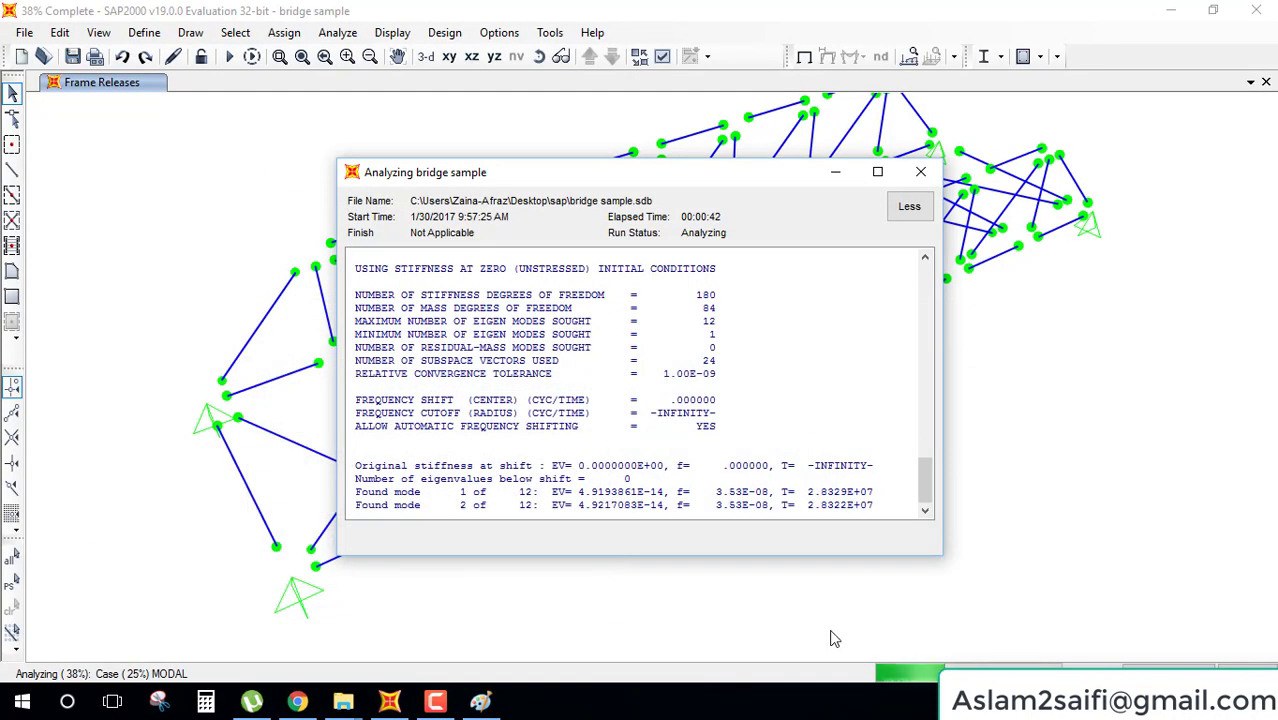
{"action": "left_click", "coordinate": [480, 701]}
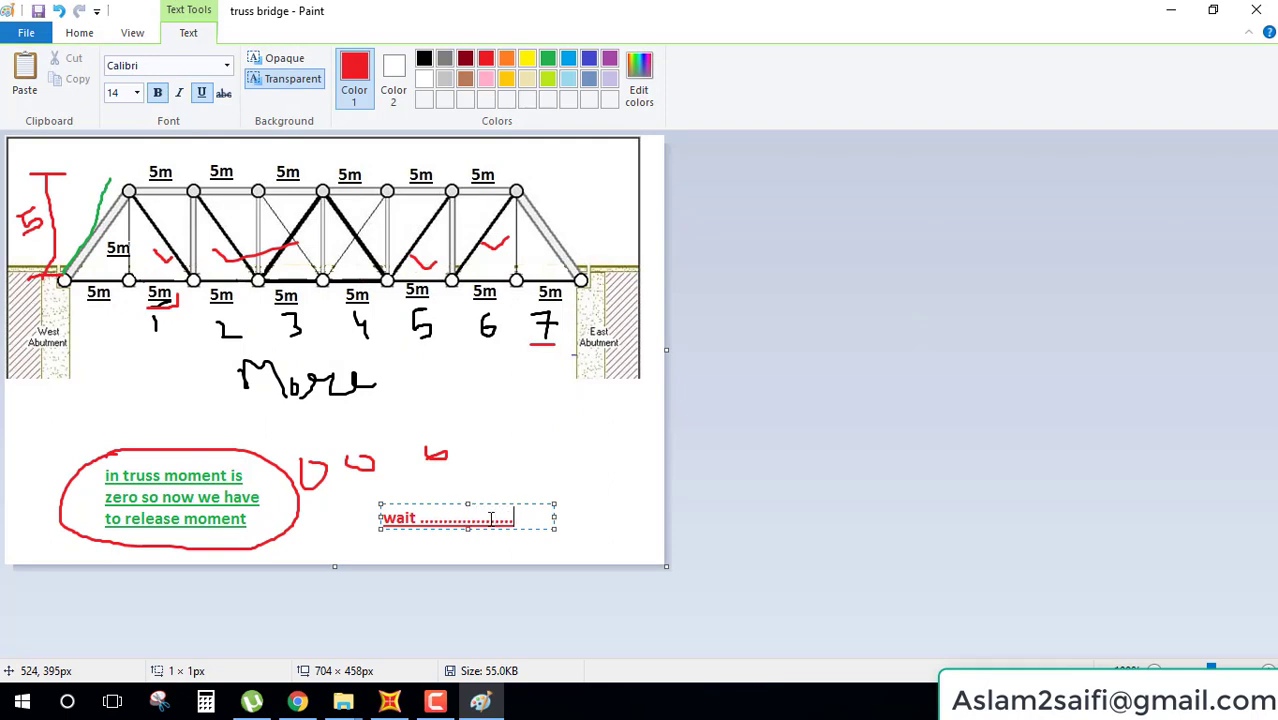
{"action": "type", "text": ".........."}
{"action": "left_click", "coordinate": [1171, 10]}
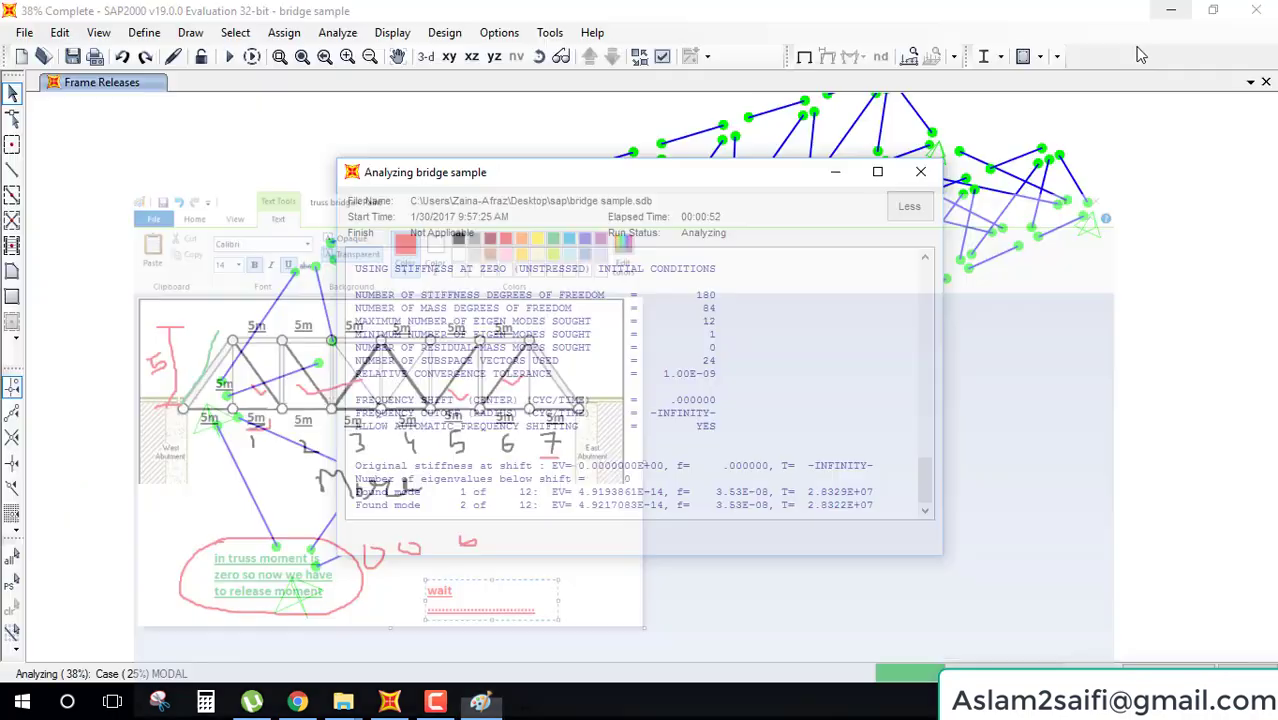
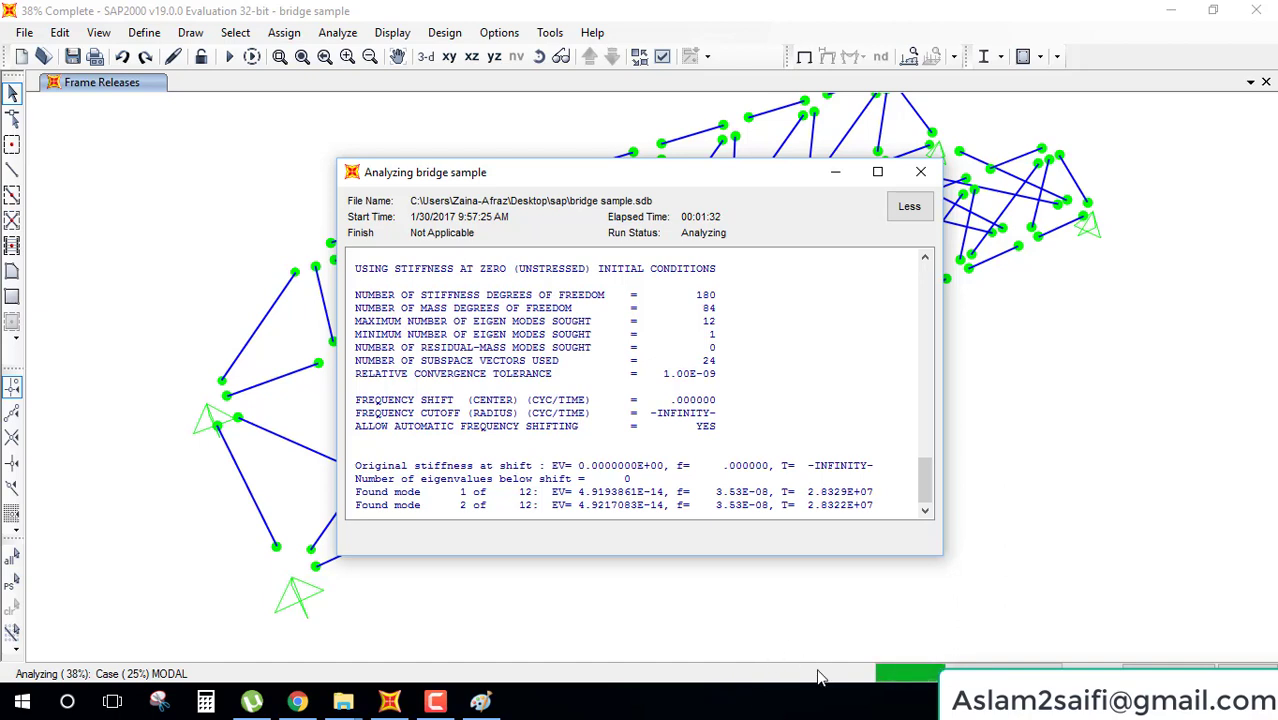
- Look over the bridge model and briefly view the truss bridge notes drawing
{"action": "scroll", "coordinate": [797, 432], "scroll_direction": "up", "scroll_amount": 2}
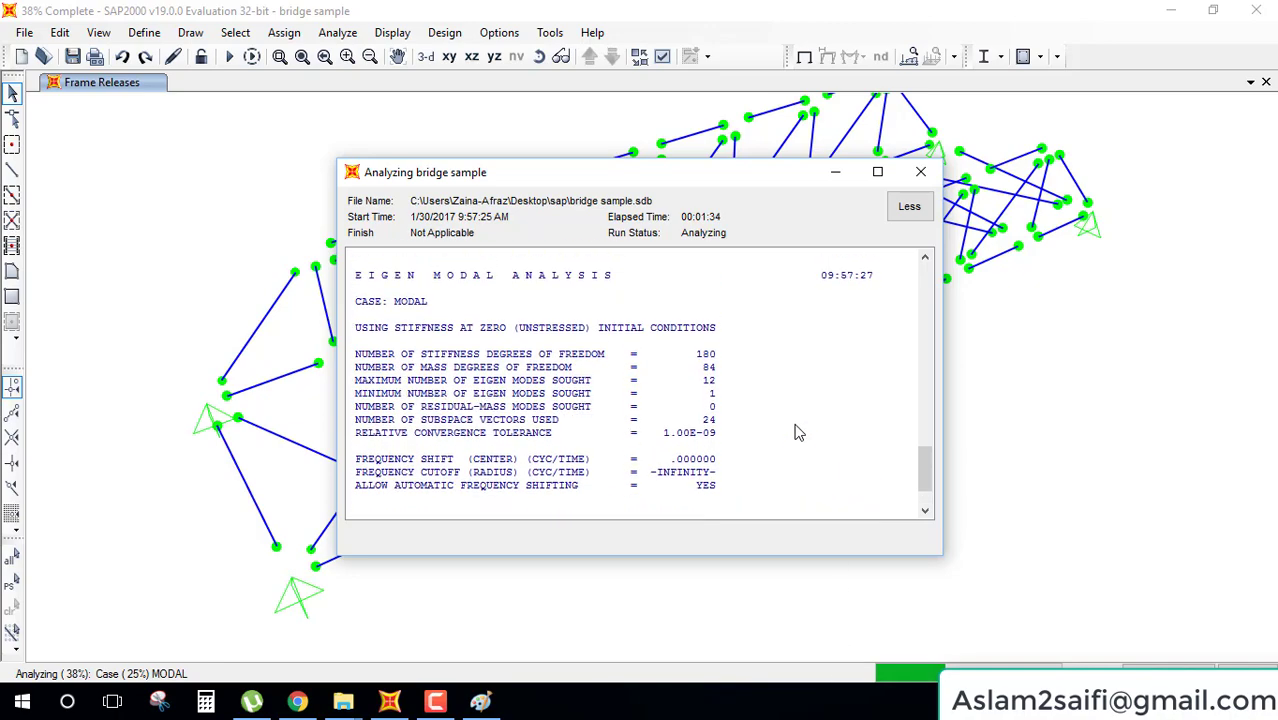
{"action": "scroll", "coordinate": [797, 432], "scroll_direction": "up", "scroll_amount": 5}
{"action": "scroll", "coordinate": [797, 432], "scroll_direction": "up", "scroll_amount": 5}
{"action": "scroll", "coordinate": [797, 432], "scroll_direction": "up", "scroll_amount": 5}
{"action": "scroll", "coordinate": [797, 432], "scroll_direction": "up", "scroll_amount": 1}
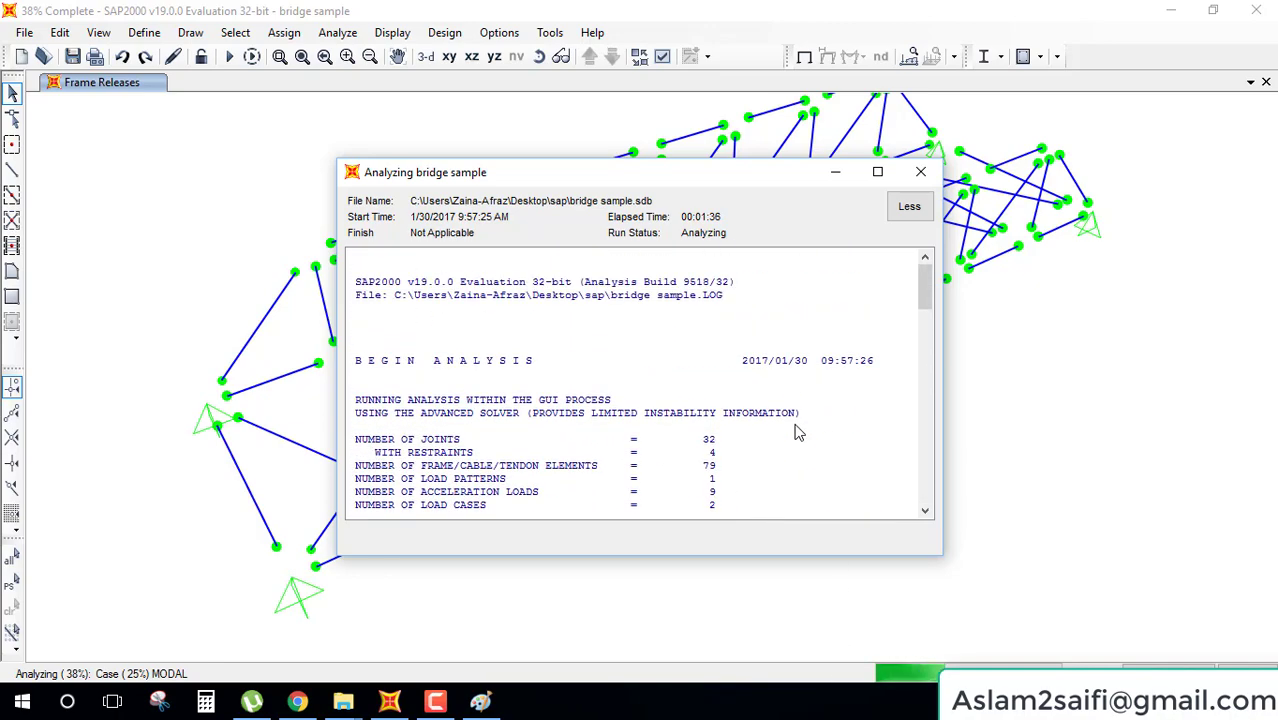
{"action": "scroll", "coordinate": [797, 432], "scroll_direction": "down", "scroll_amount": 1}
{"action": "scroll", "coordinate": [797, 432], "scroll_direction": "down", "scroll_amount": 5}
{"action": "scroll", "coordinate": [797, 432], "scroll_direction": "down", "scroll_amount": 5}
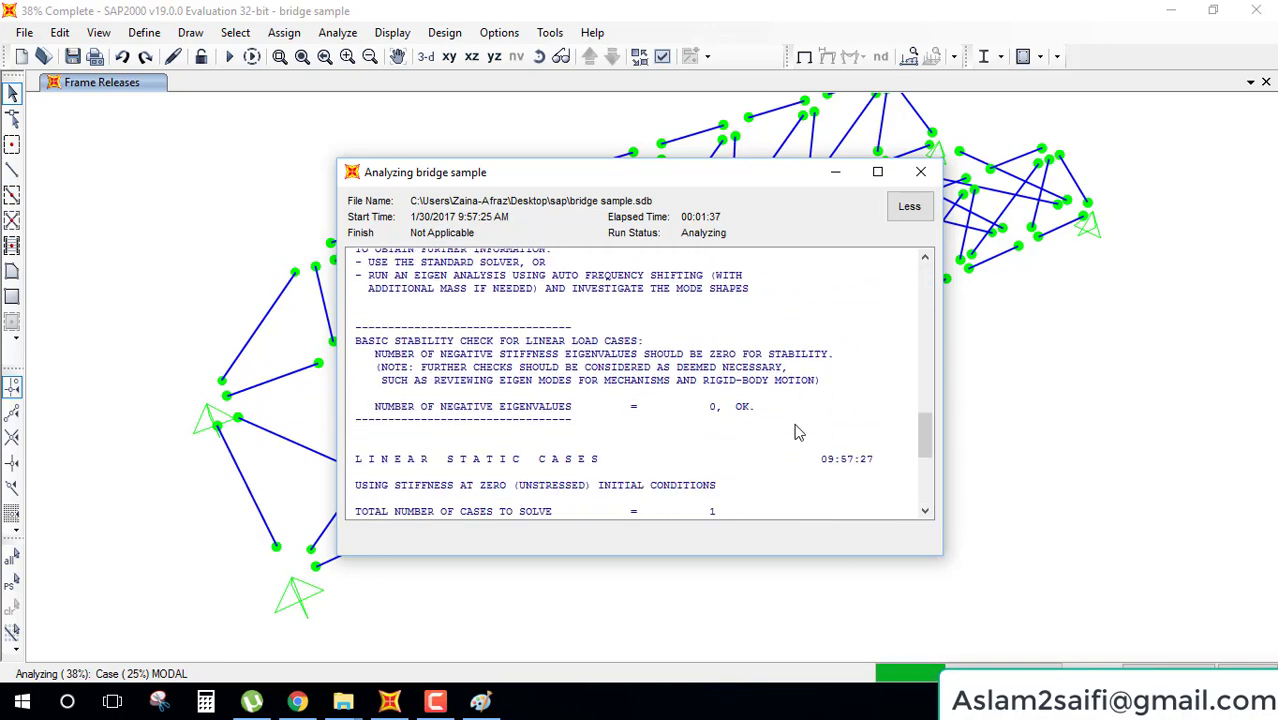
{"action": "scroll", "coordinate": [797, 432], "scroll_direction": "down", "scroll_amount": 5}
{"action": "scroll", "coordinate": [797, 432], "scroll_direction": "down", "scroll_amount": 5}
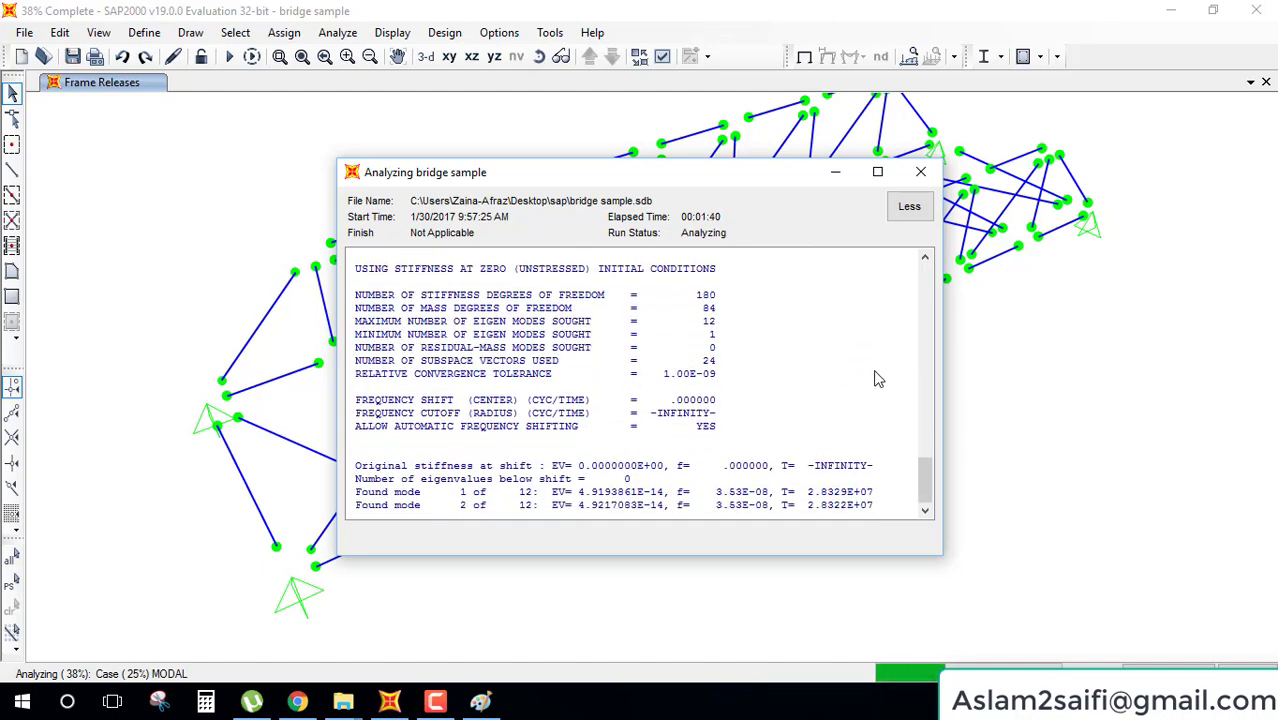
{"action": "scroll", "coordinate": [832, 410], "scroll_direction": "up", "scroll_amount": 1}
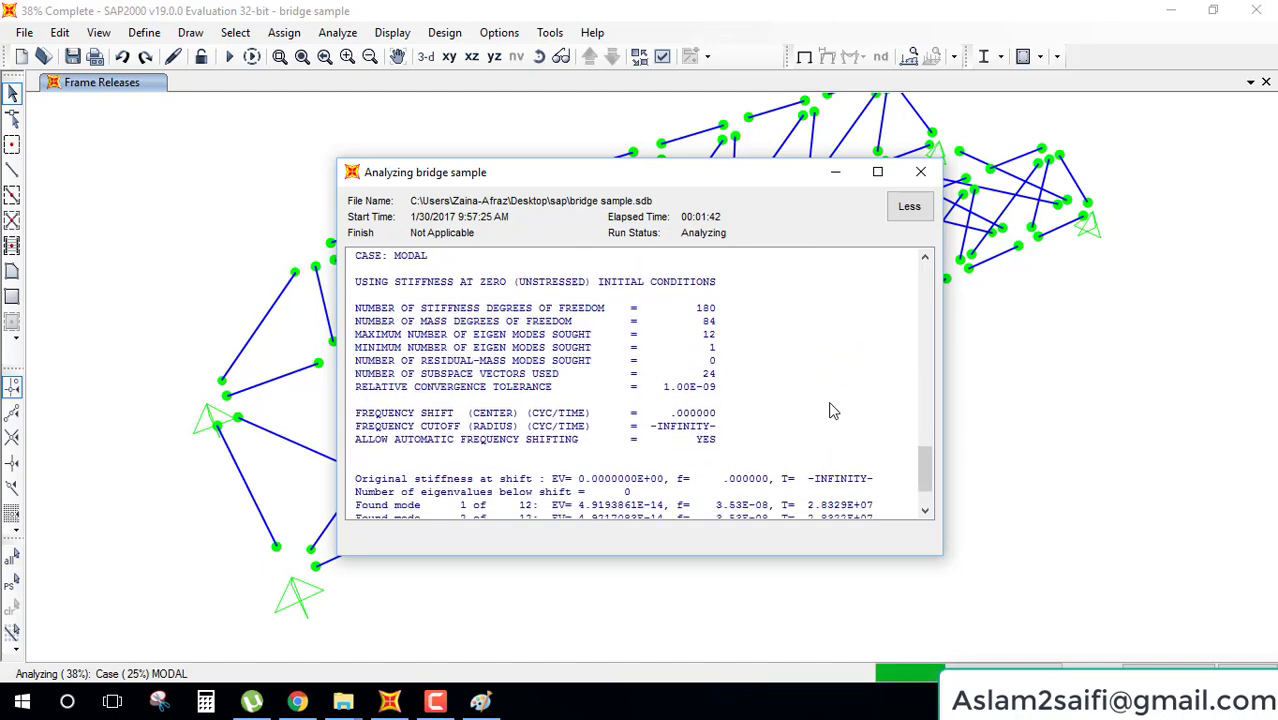
{"action": "scroll", "coordinate": [832, 410], "scroll_direction": "up", "scroll_amount": 5}
{"action": "scroll", "coordinate": [832, 410], "scroll_direction": "up", "scroll_amount": 5}
{"action": "scroll", "coordinate": [832, 410], "scroll_direction": "up", "scroll_amount": 5}
{"action": "scroll", "coordinate": [832, 410], "scroll_direction": "up", "scroll_amount": 5}
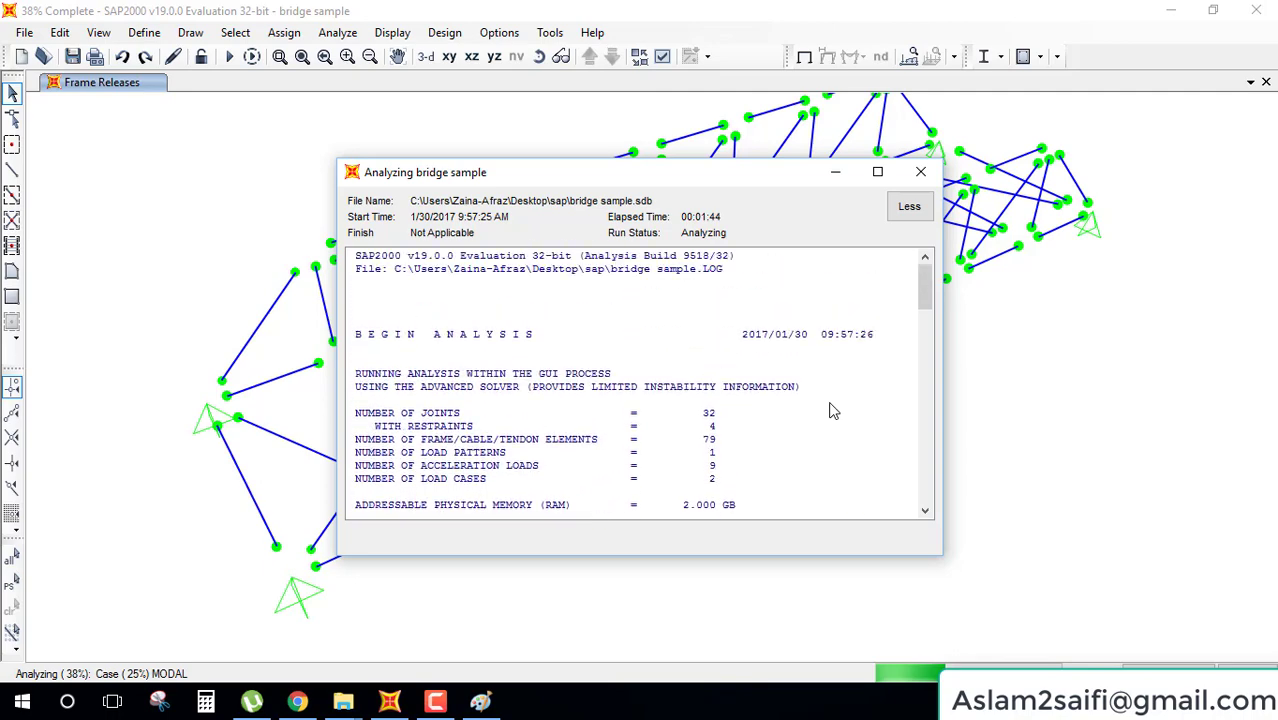
{"action": "scroll", "coordinate": [832, 410], "scroll_direction": "up", "scroll_amount": 1}
{"action": "scroll", "coordinate": [832, 410], "scroll_direction": "down", "scroll_amount": 3}
{"action": "scroll", "coordinate": [830, 412], "scroll_direction": "down", "scroll_amount": 5}
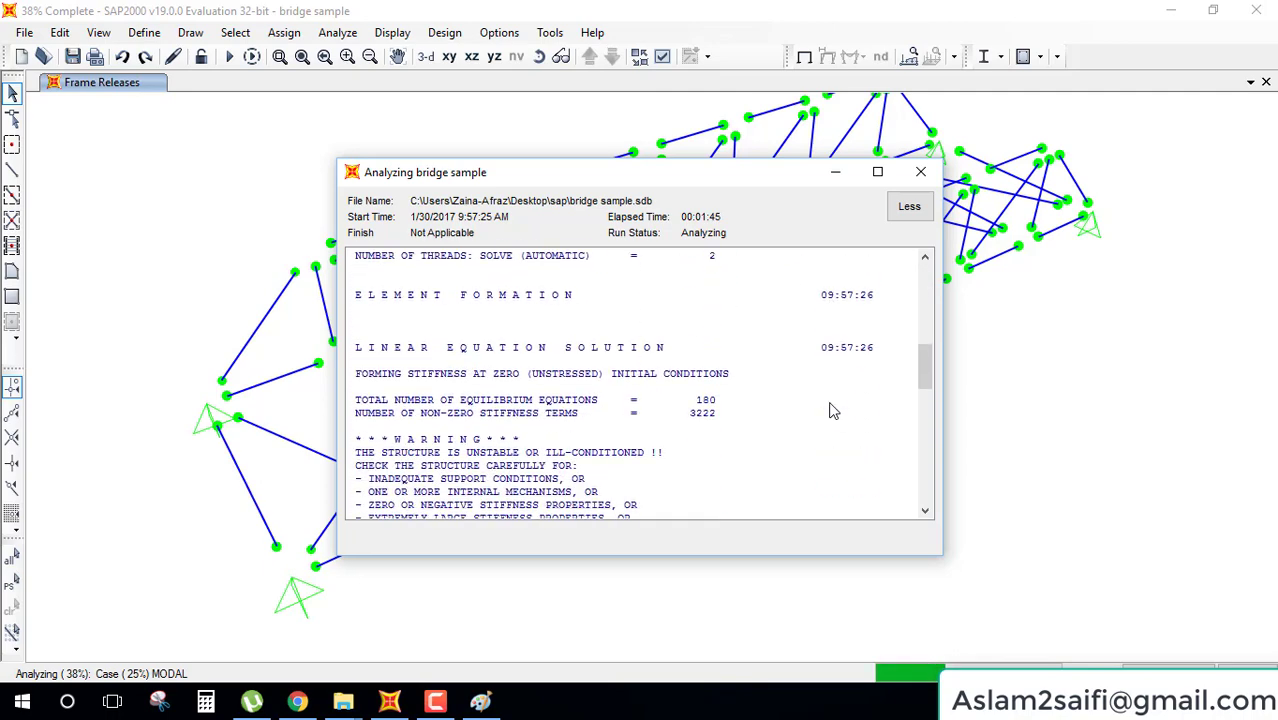
{"action": "scroll", "coordinate": [828, 413], "scroll_direction": "down", "scroll_amount": 5}
{"action": "scroll", "coordinate": [825, 415], "scroll_direction": "down", "scroll_amount": 5}
{"action": "scroll", "coordinate": [825, 415], "scroll_direction": "down", "scroll_amount": 5}
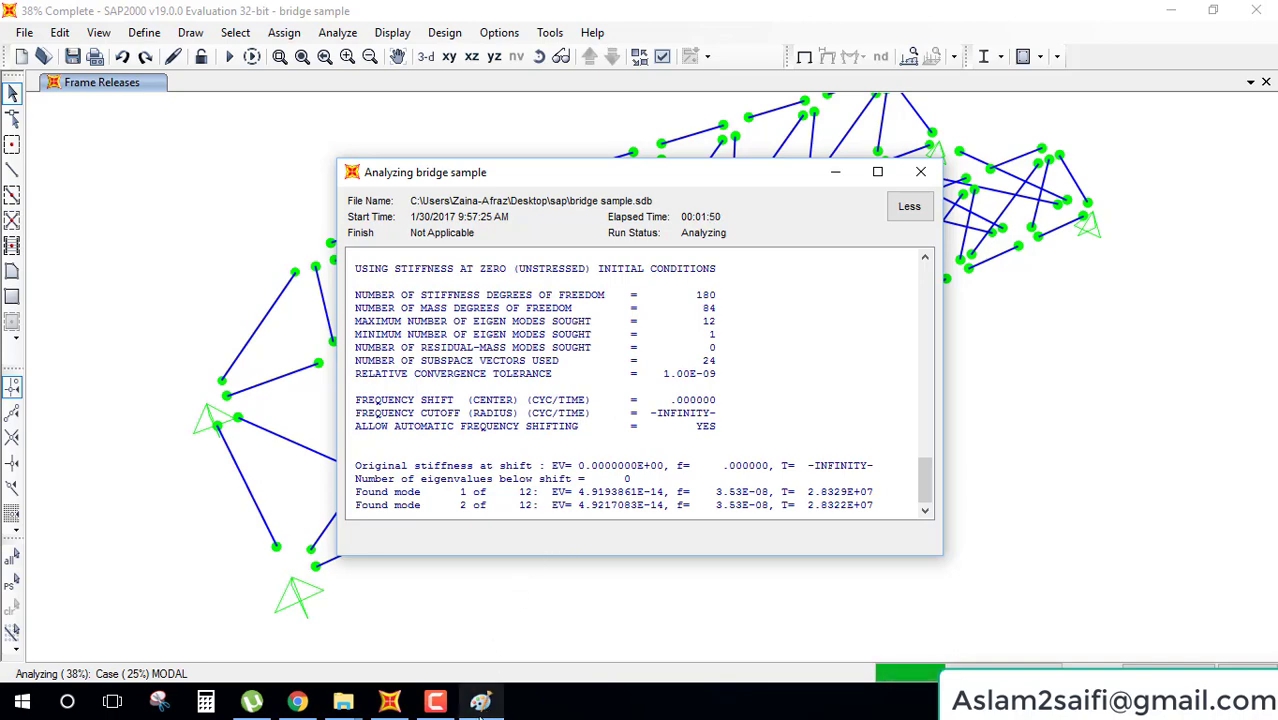
{"action": "left_click", "coordinate": [480, 703]}
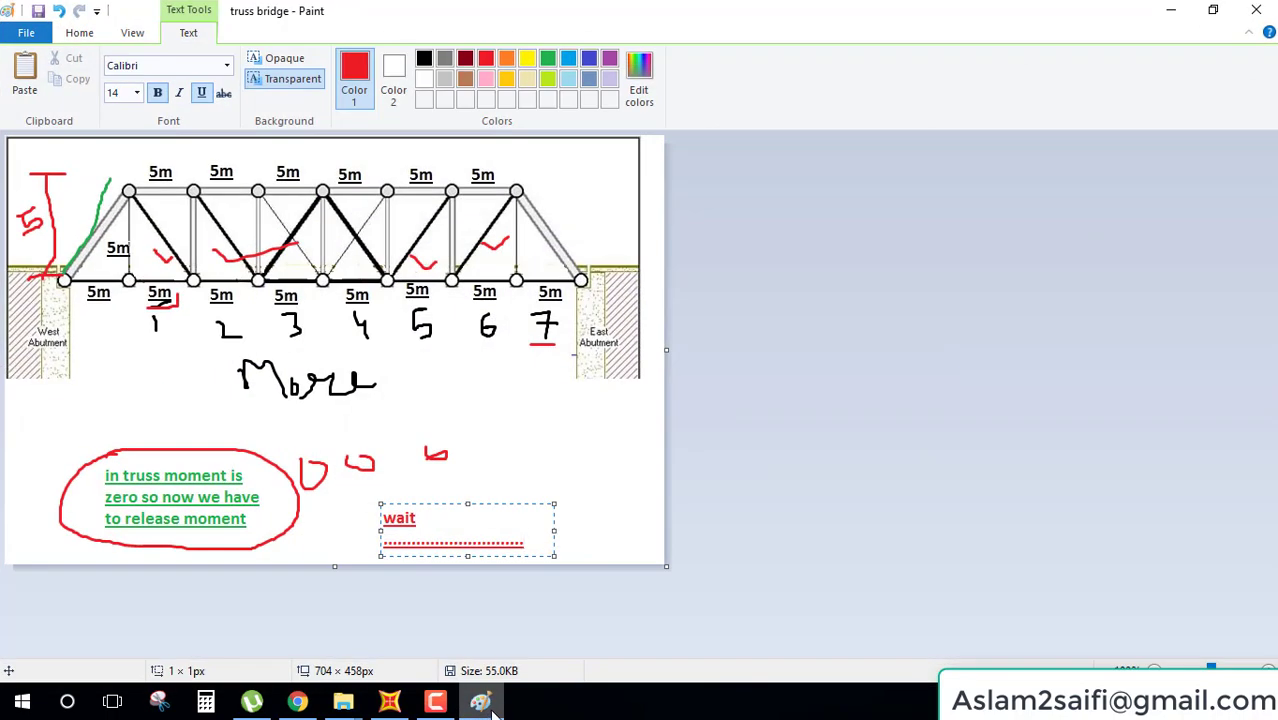
{"action": "left_click", "coordinate": [1170, 10]}
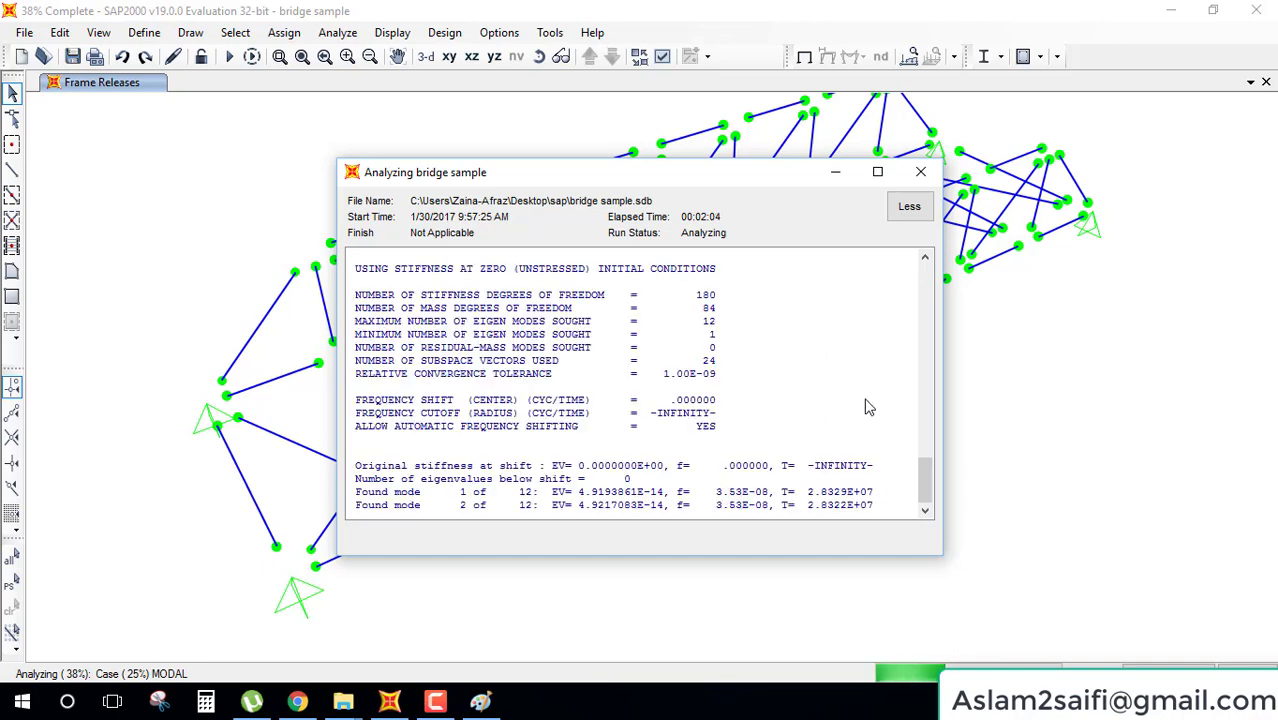
- Collapse and minimize the analysis window, then terminate the stalled analysis job at 38%
{"action": "left_click", "coordinate": [910, 207]}
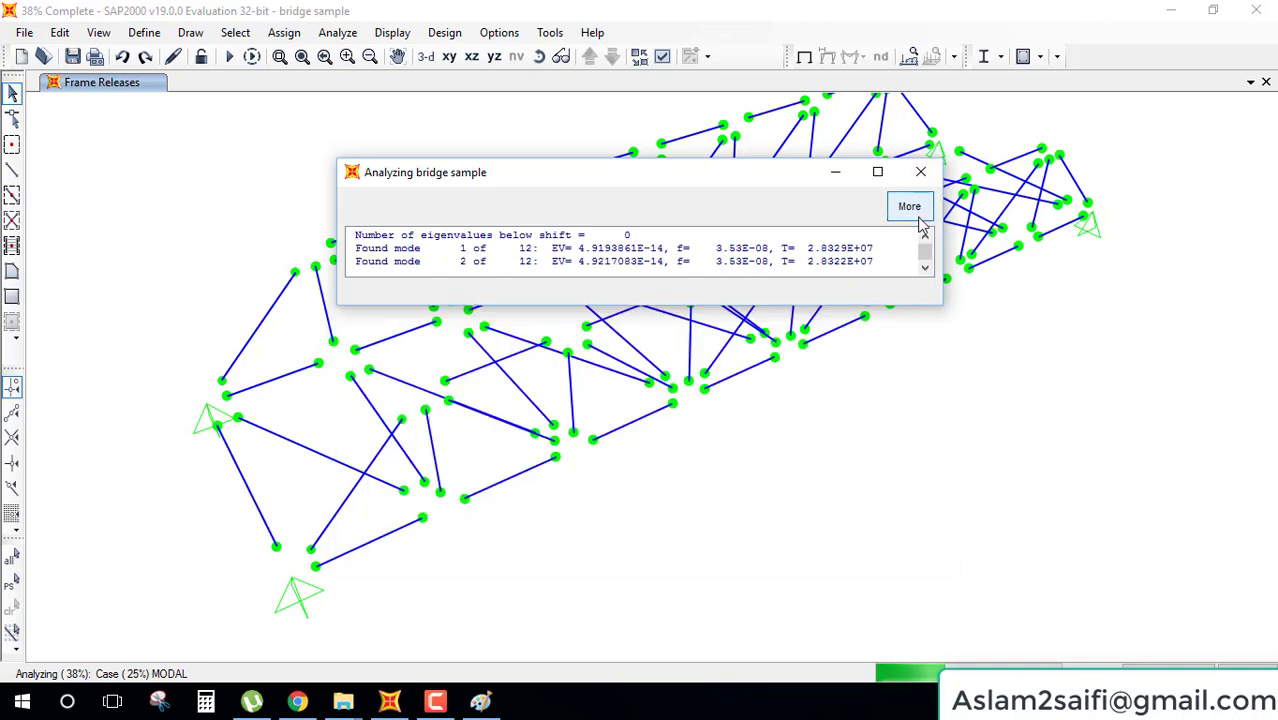
{"action": "left_click", "coordinate": [838, 175]}
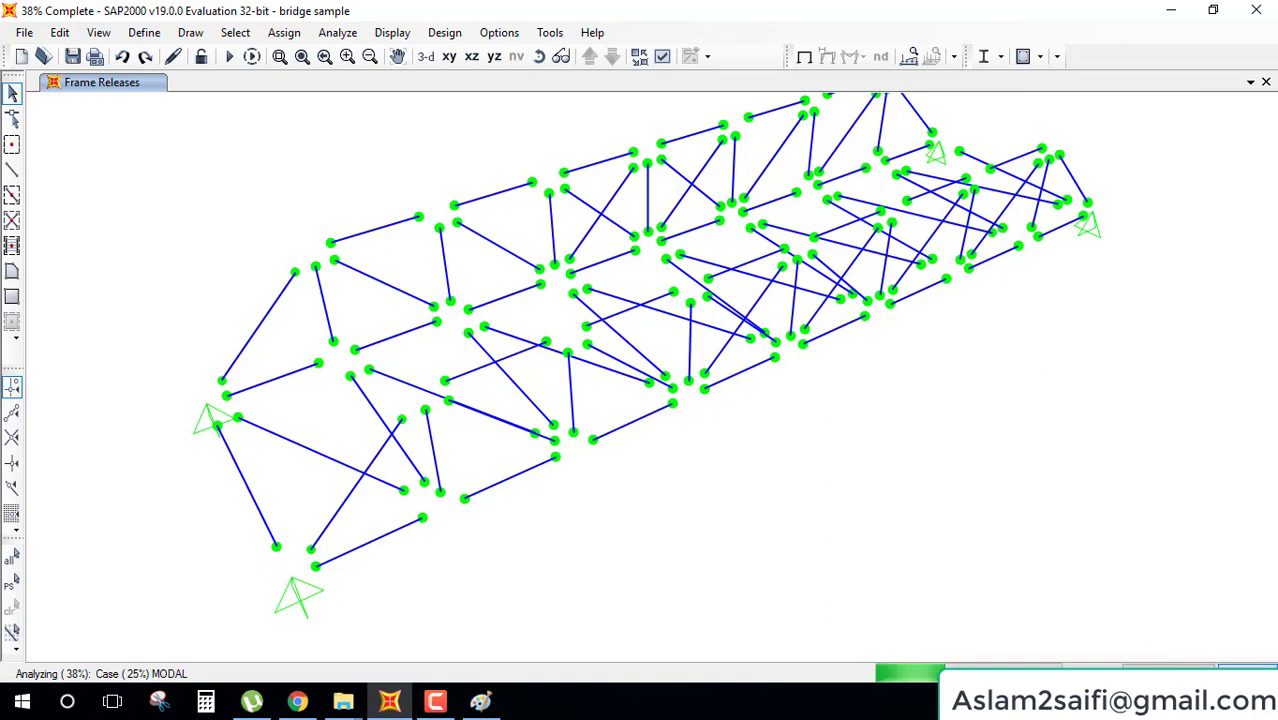
{"action": "key", "text": "Escape"}
{"action": "left_click", "coordinate": [685, 423]}
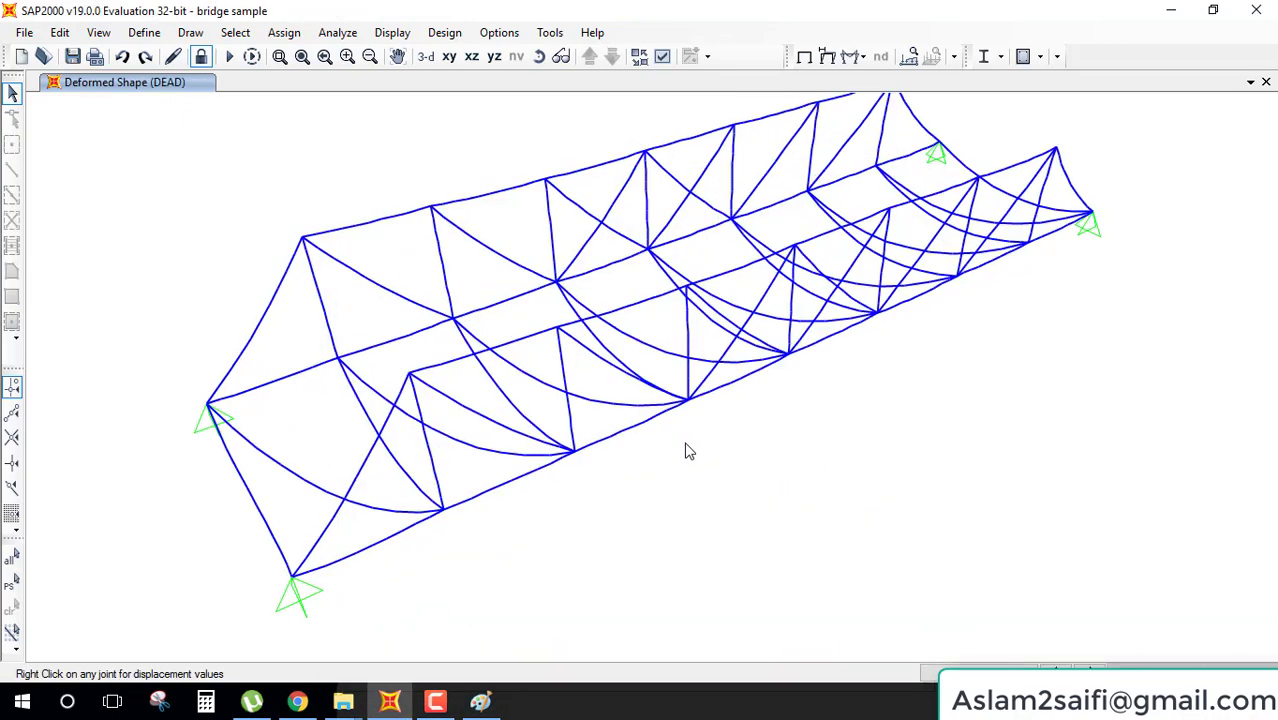
- Set the MODAL load case to Do Not Run, leaving only DEAD to analyse
{"action": "left_click", "coordinate": [230, 57]}
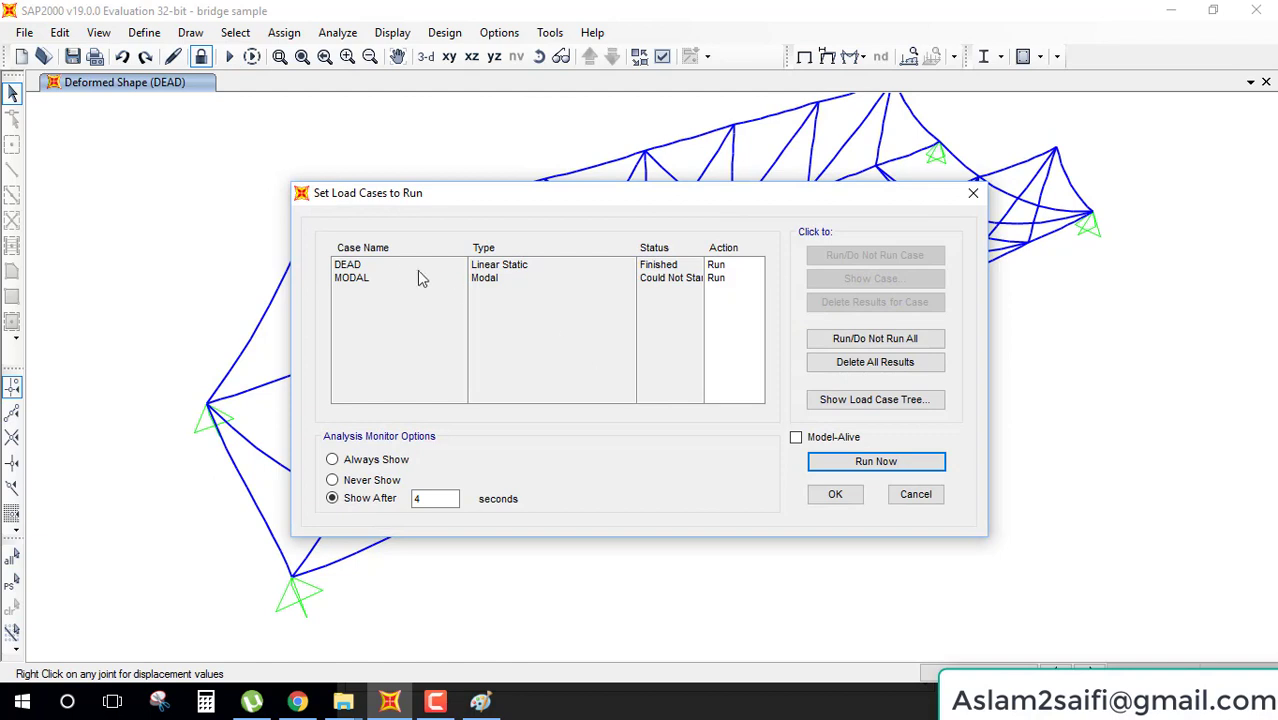
{"action": "left_click", "coordinate": [378, 278]}
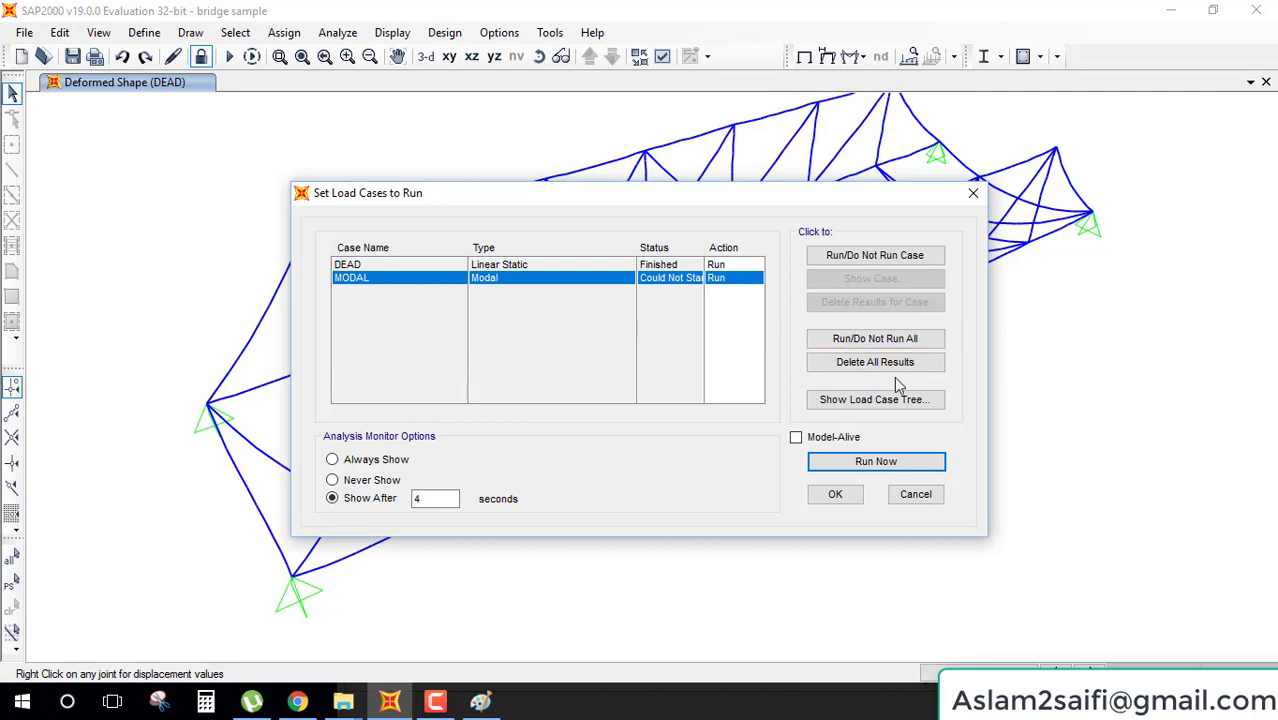
{"action": "left_click", "coordinate": [910, 256]}
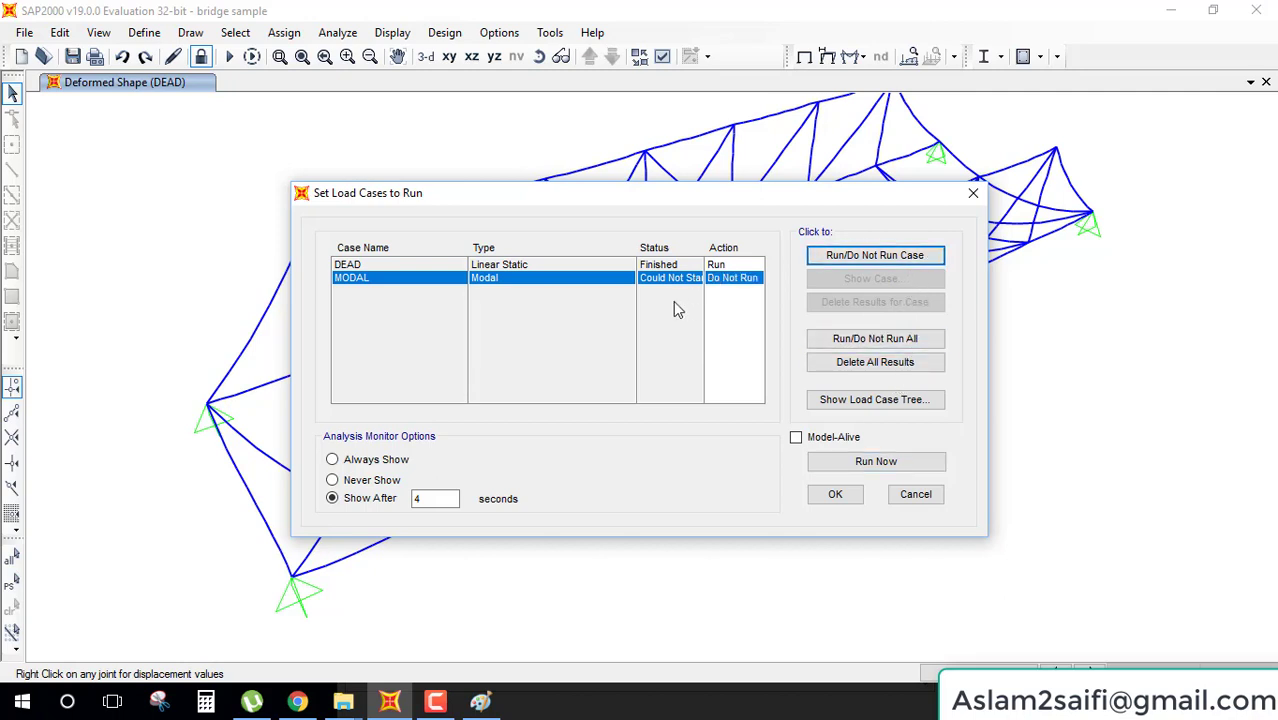
{"action": "left_click", "coordinate": [506, 265]}
{"action": "left_click", "coordinate": [906, 463]}
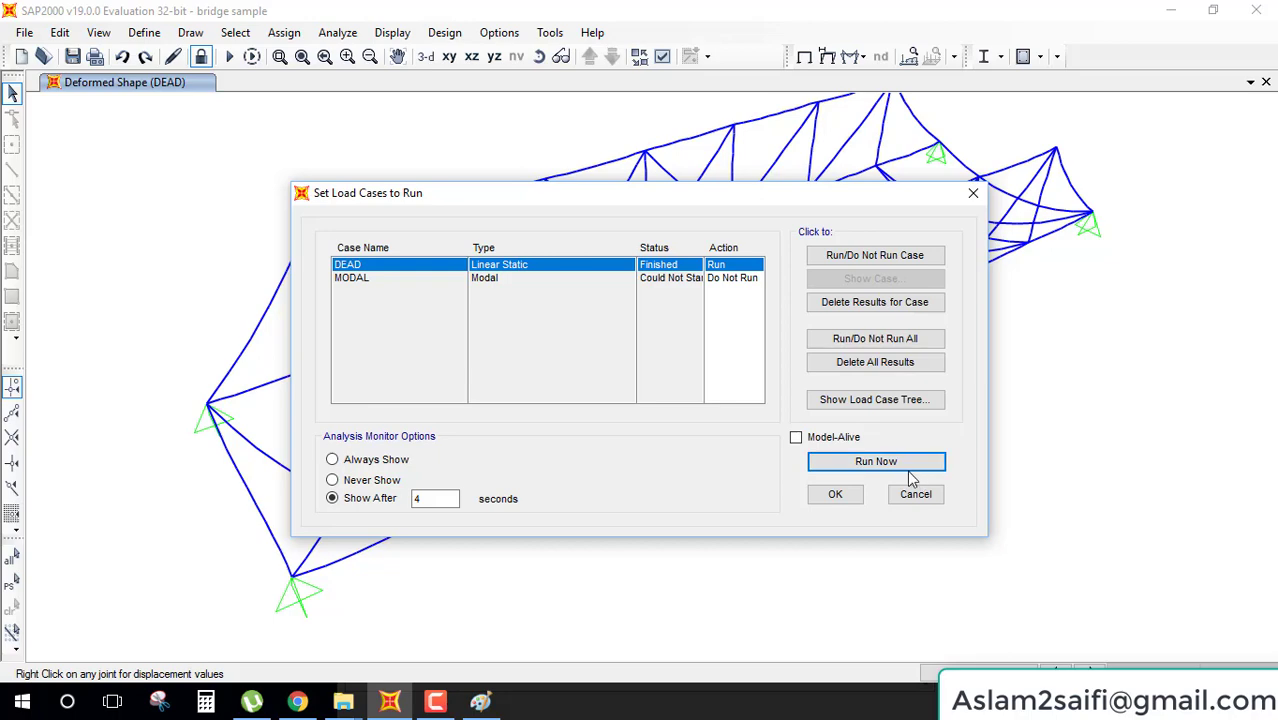
{"action": "left_click", "coordinate": [652, 413]}
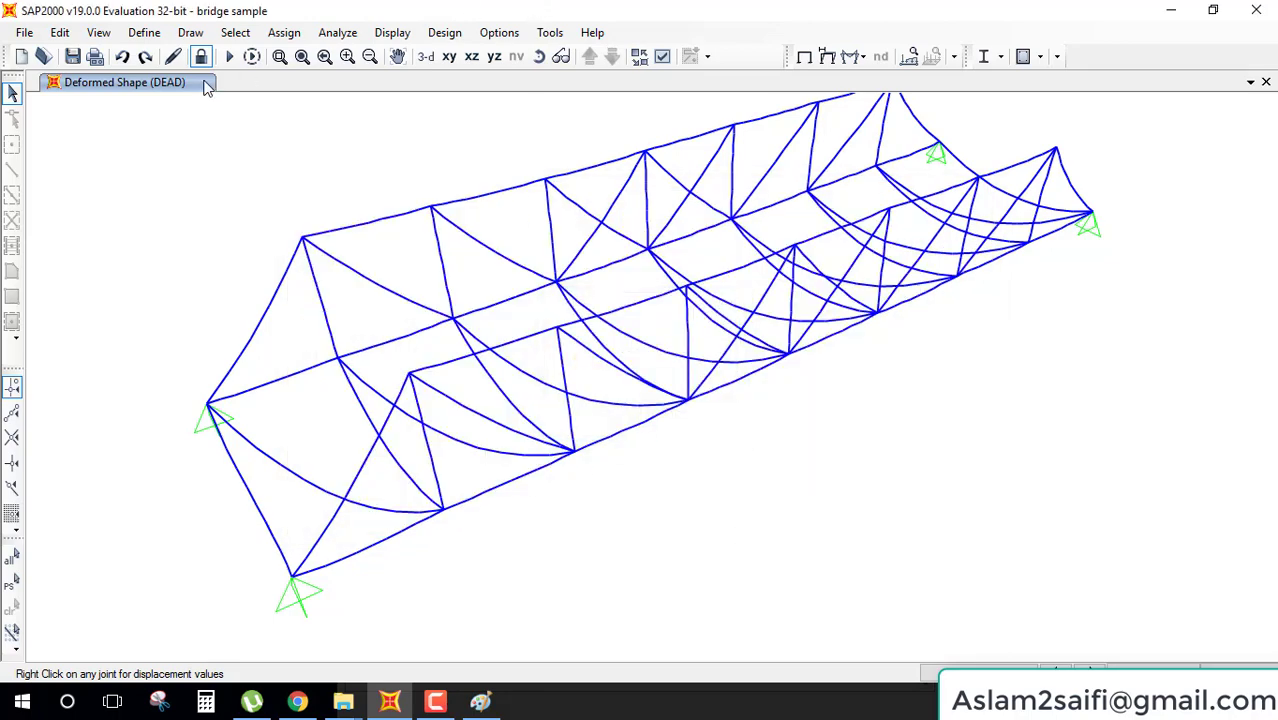
- Unlock the model, discarding old results, and run the analysis for the DEAD case
{"action": "left_click", "coordinate": [200, 56]}
{"action": "left_click", "coordinate": [645, 420]}
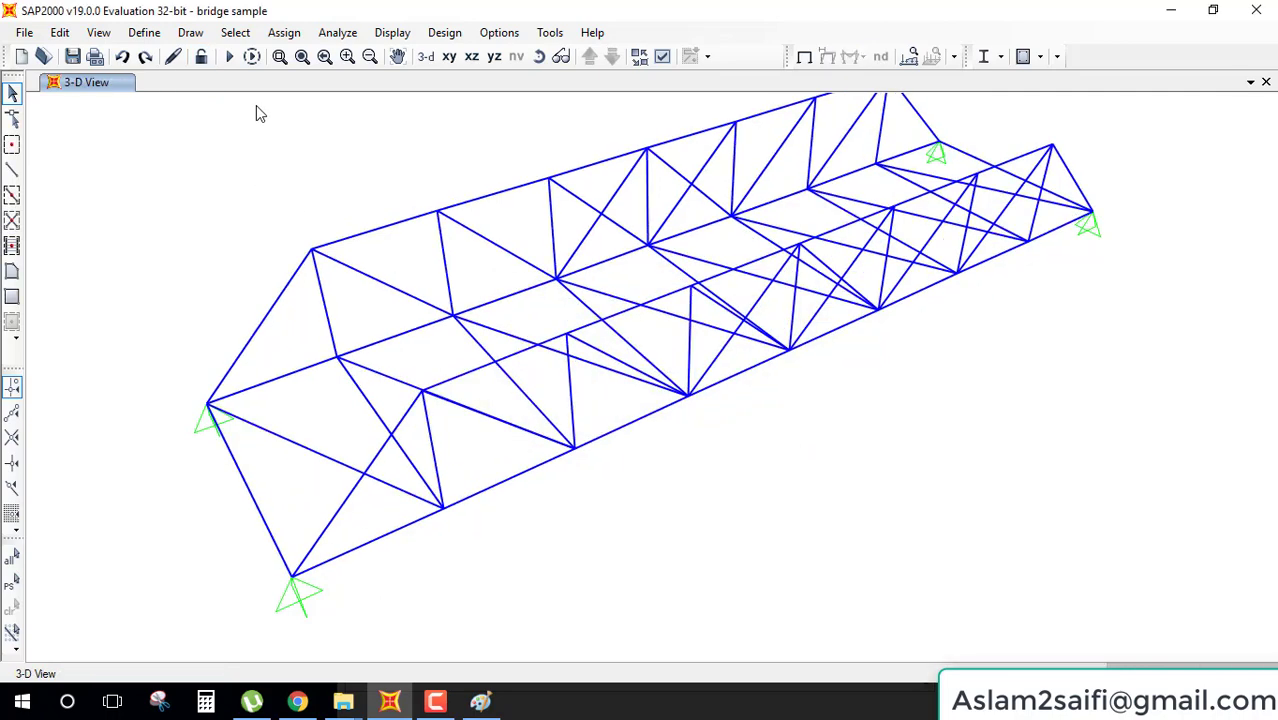
{"action": "left_click", "coordinate": [228, 56]}
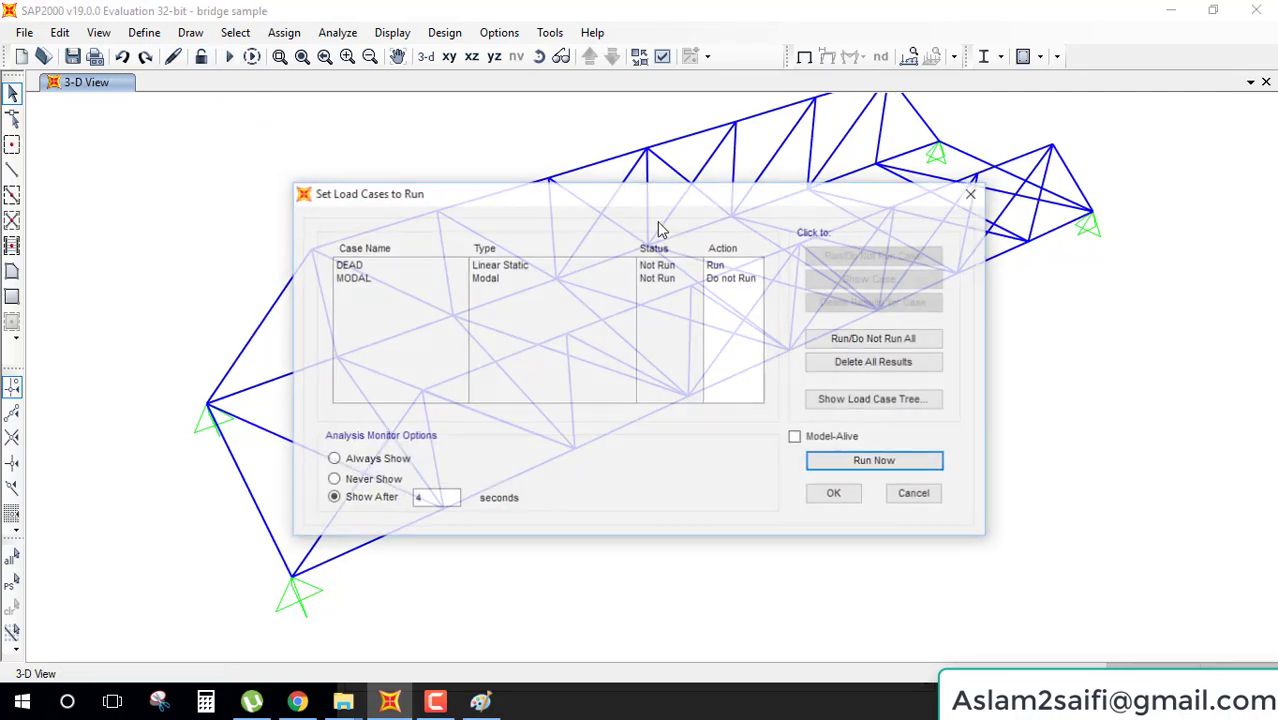
{"action": "left_click", "coordinate": [875, 466]}
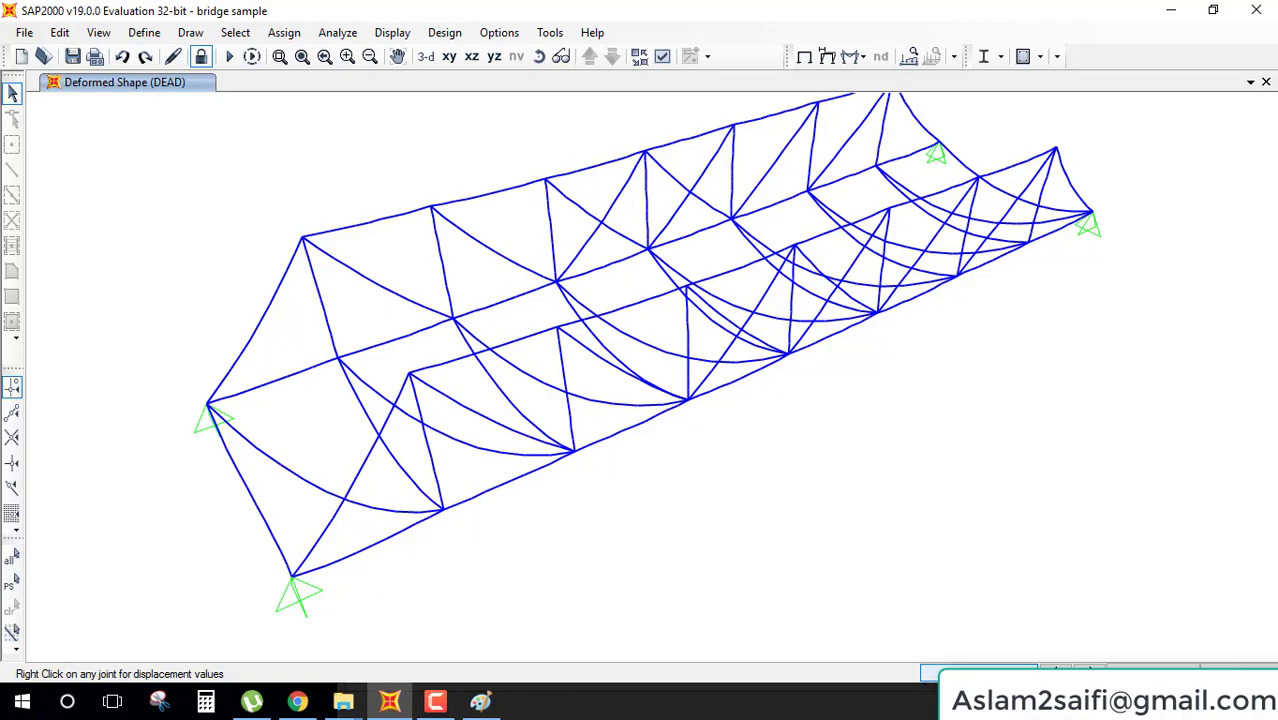
- Briefly animate the deformed shape, then redisplay it with a wire shadow of the undeformed bridge
{"action": "left_click", "coordinate": [930, 673]}
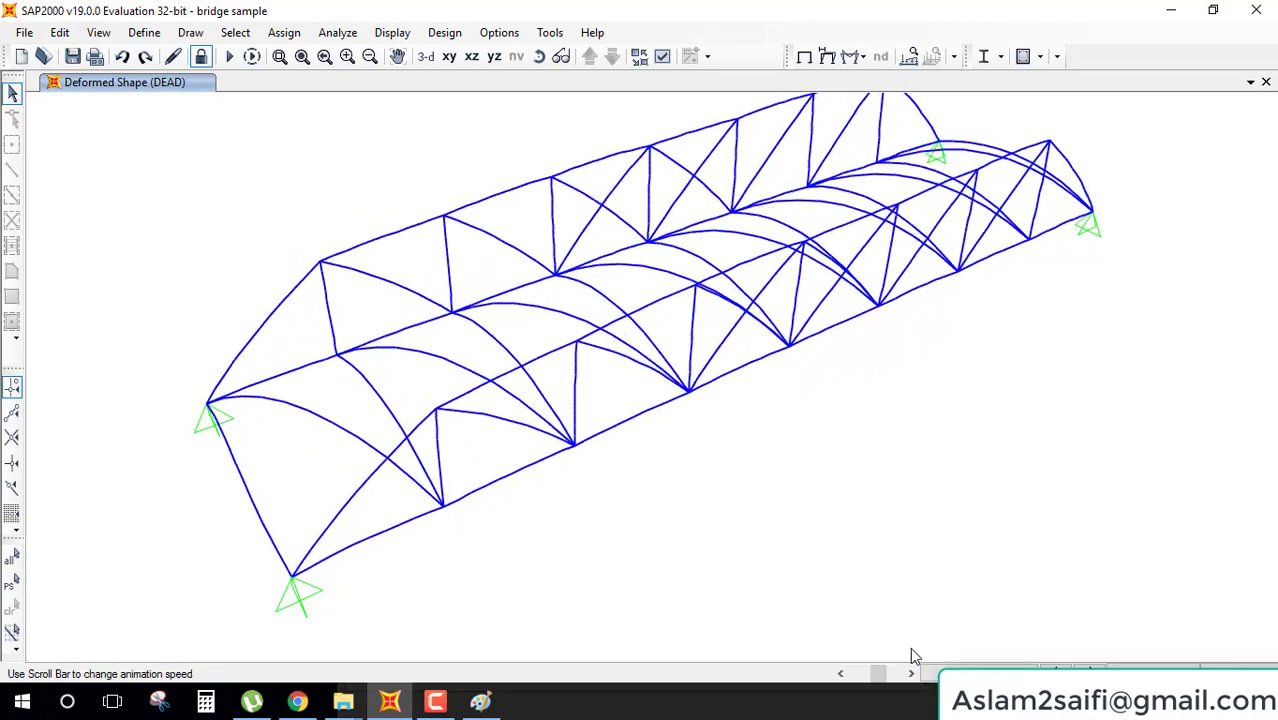
{"action": "left_click", "coordinate": [960, 673]}
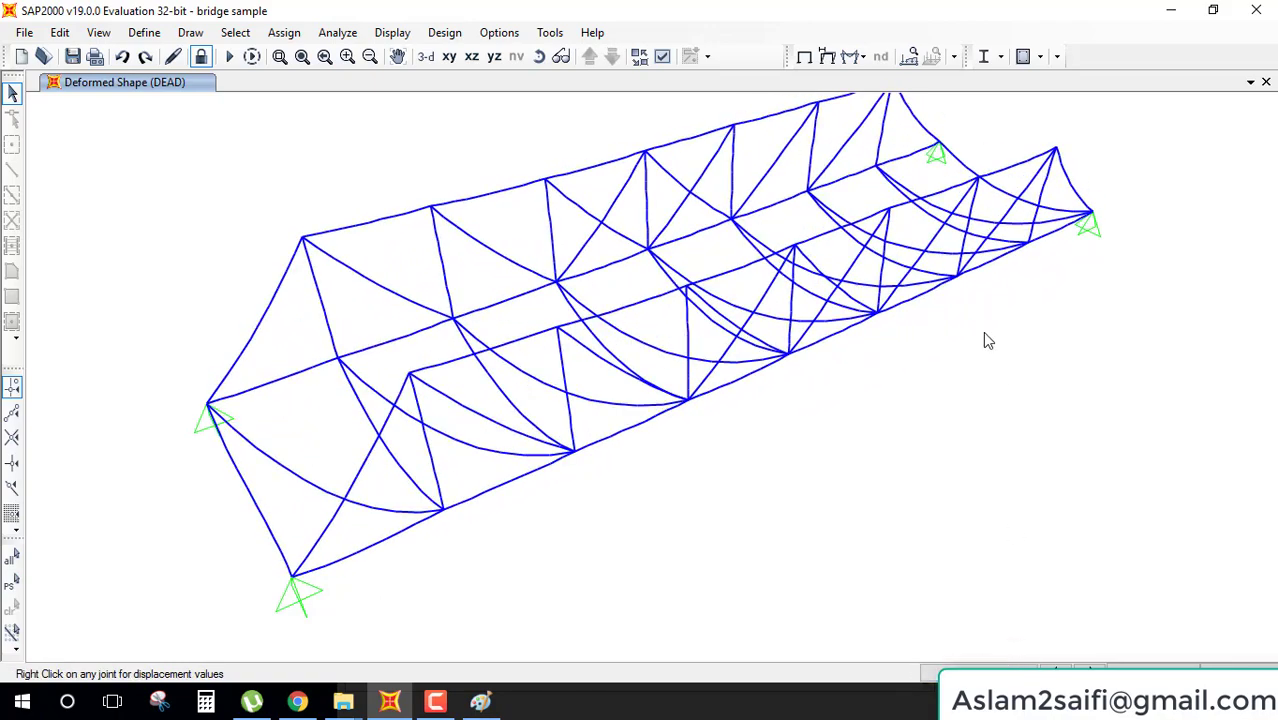
{"action": "left_click", "coordinate": [862, 57]}
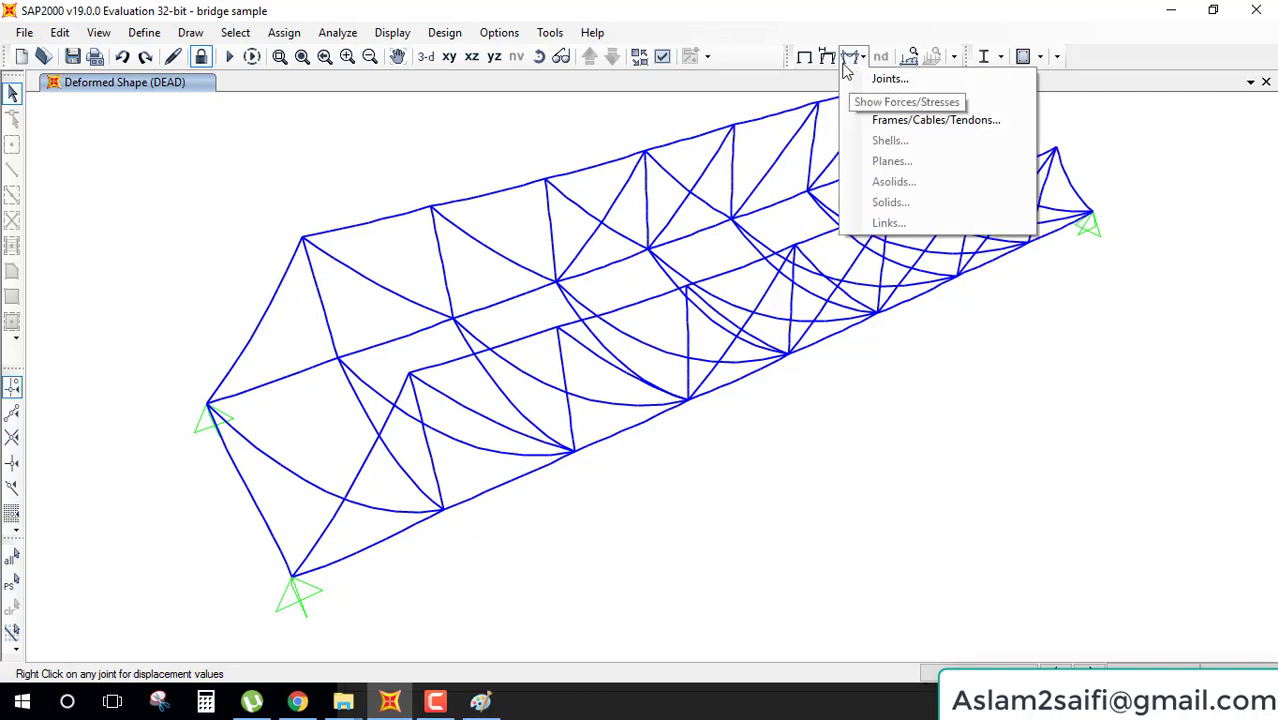
{"action": "left_click", "coordinate": [822, 61]}
{"action": "left_click", "coordinate": [824, 61]}
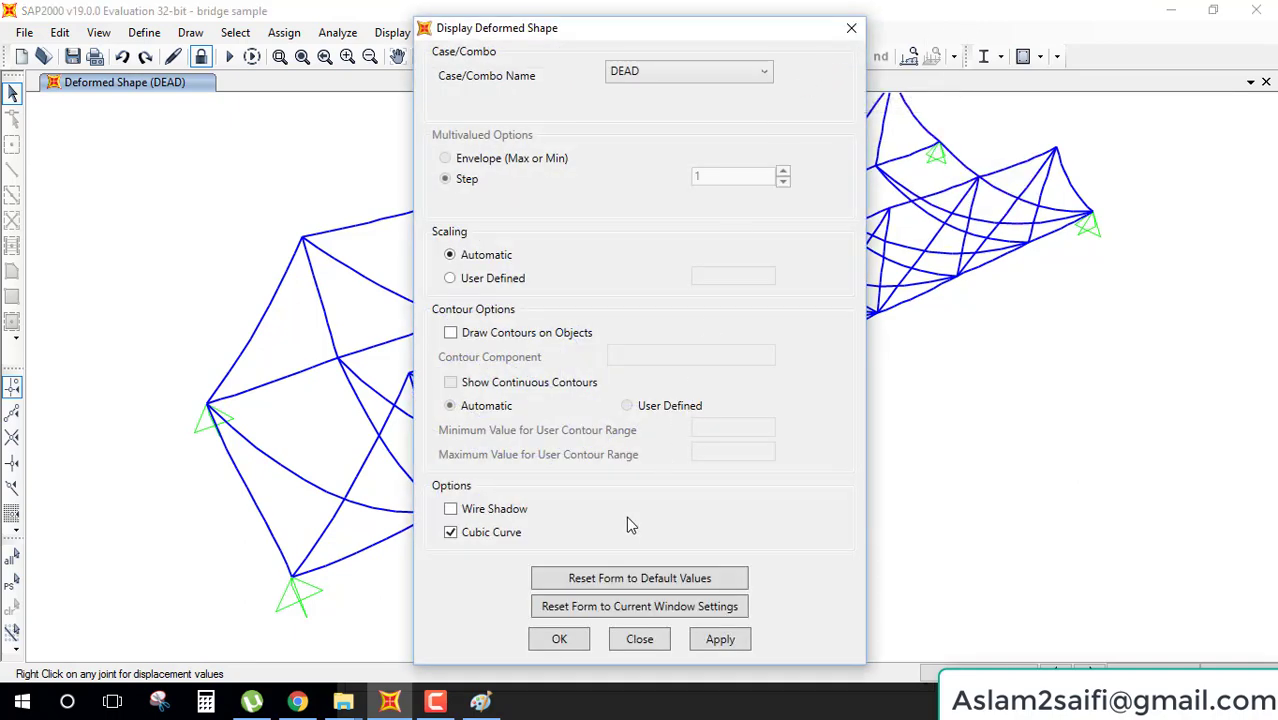
{"action": "left_click", "coordinate": [487, 511]}
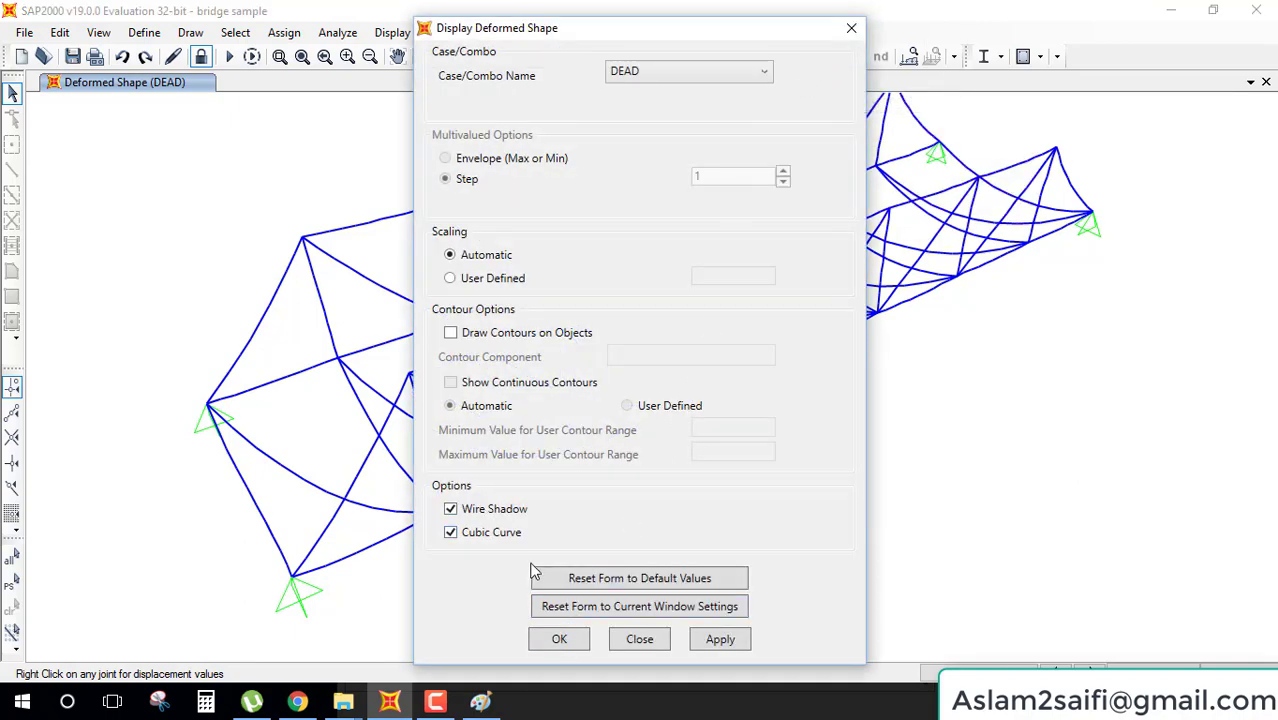
{"action": "left_click", "coordinate": [565, 639]}
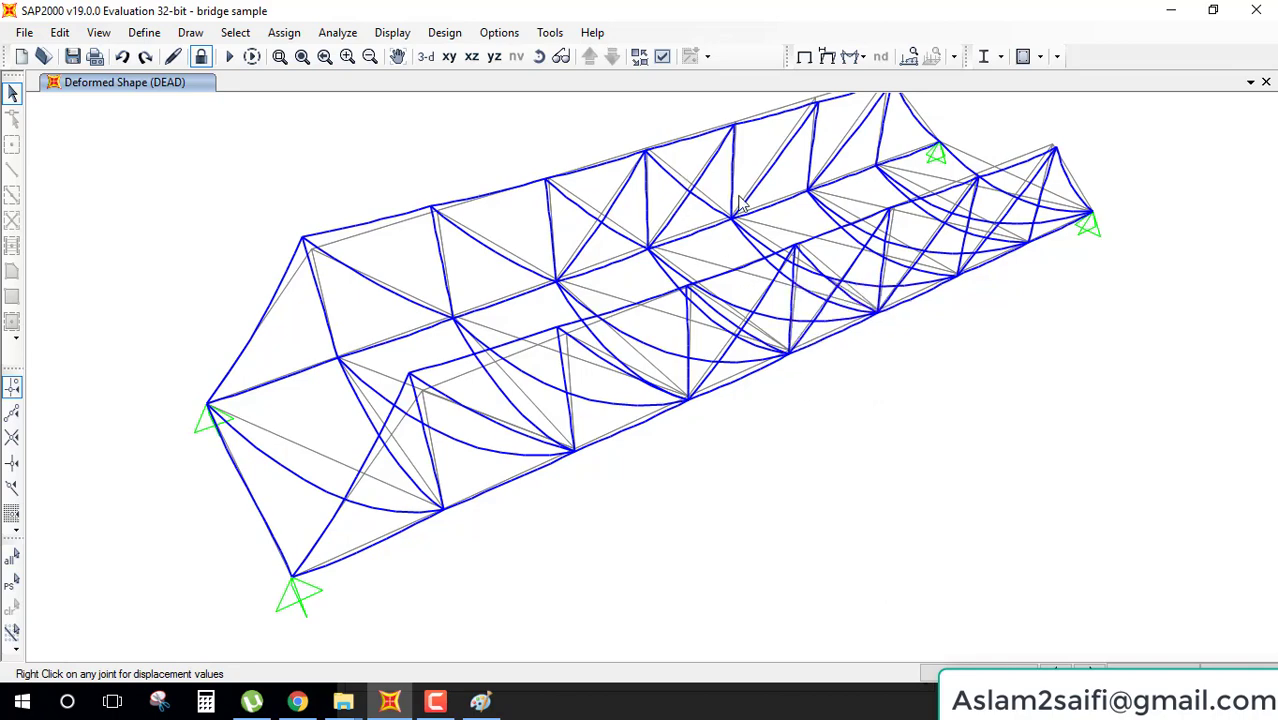
- Display the truss members as extruded sections
{"action": "left_click", "coordinate": [662, 56]}
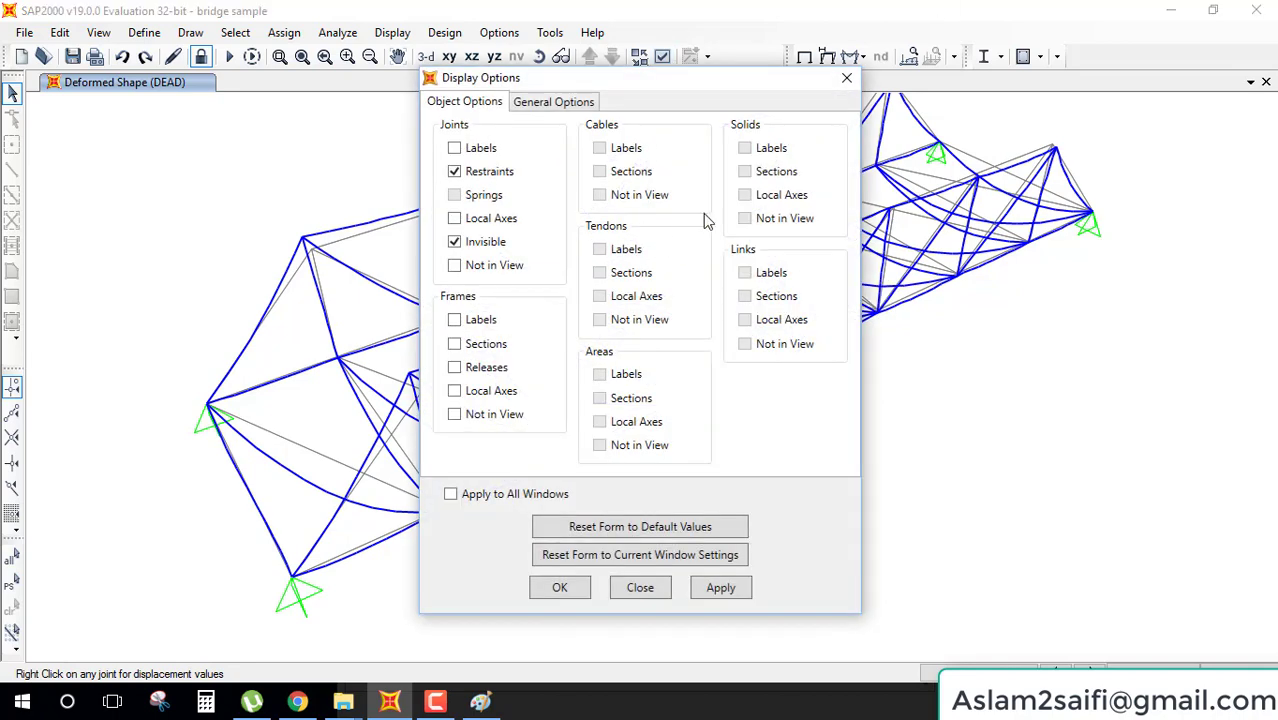
{"action": "left_click", "coordinate": [580, 104]}
{"action": "left_click", "coordinate": [708, 195]}
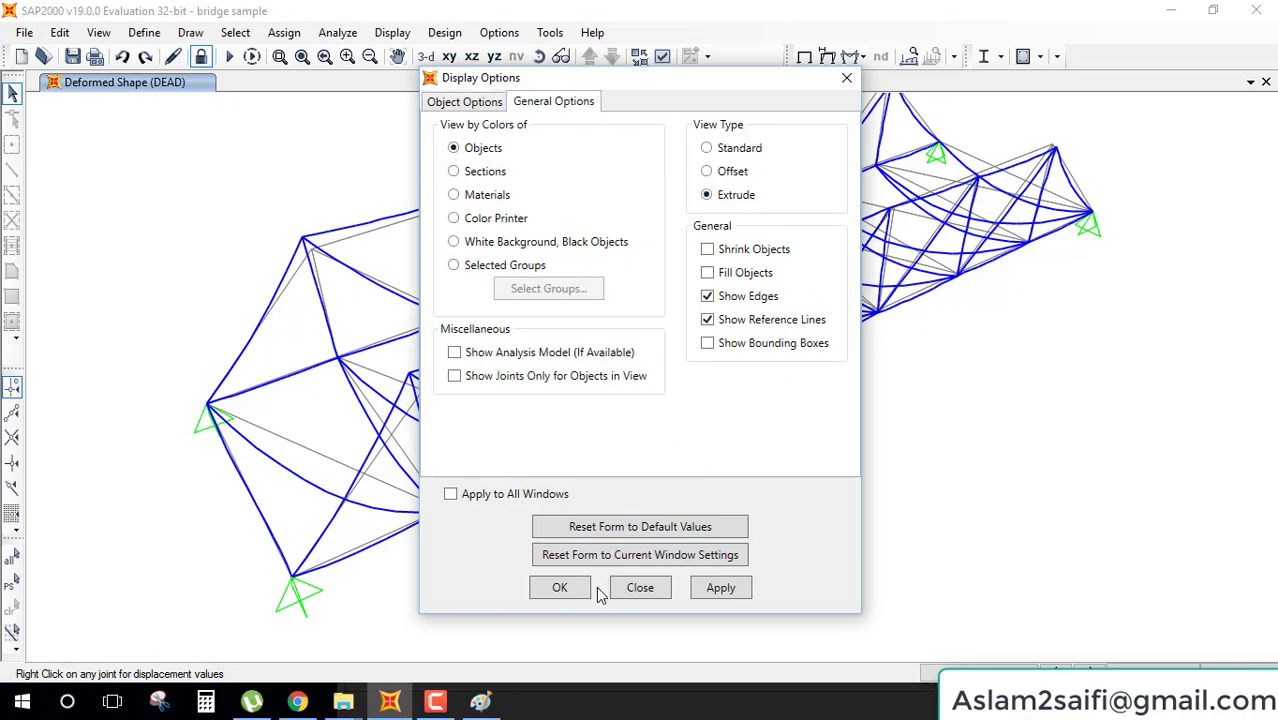
{"action": "left_click", "coordinate": [560, 587]}
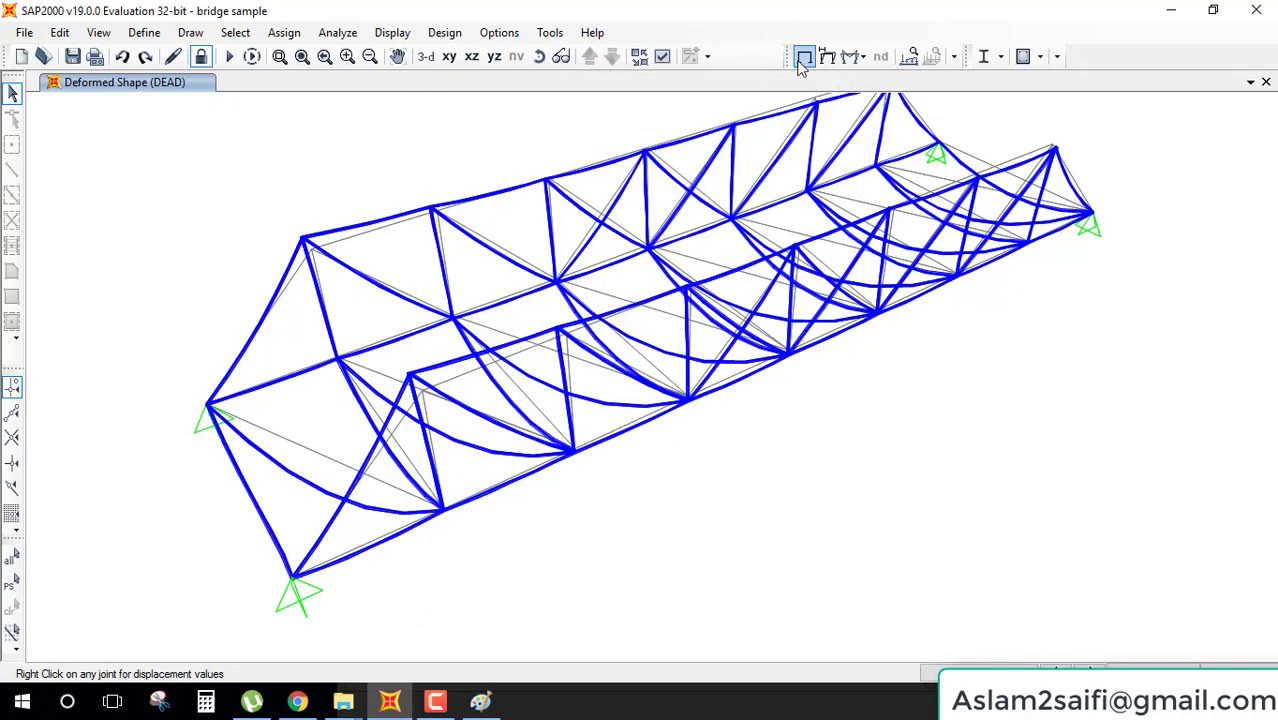
- Draw Uz displacement contours on the deformed members, ranging from -0.068 to 0
{"action": "left_click", "coordinate": [826, 56]}
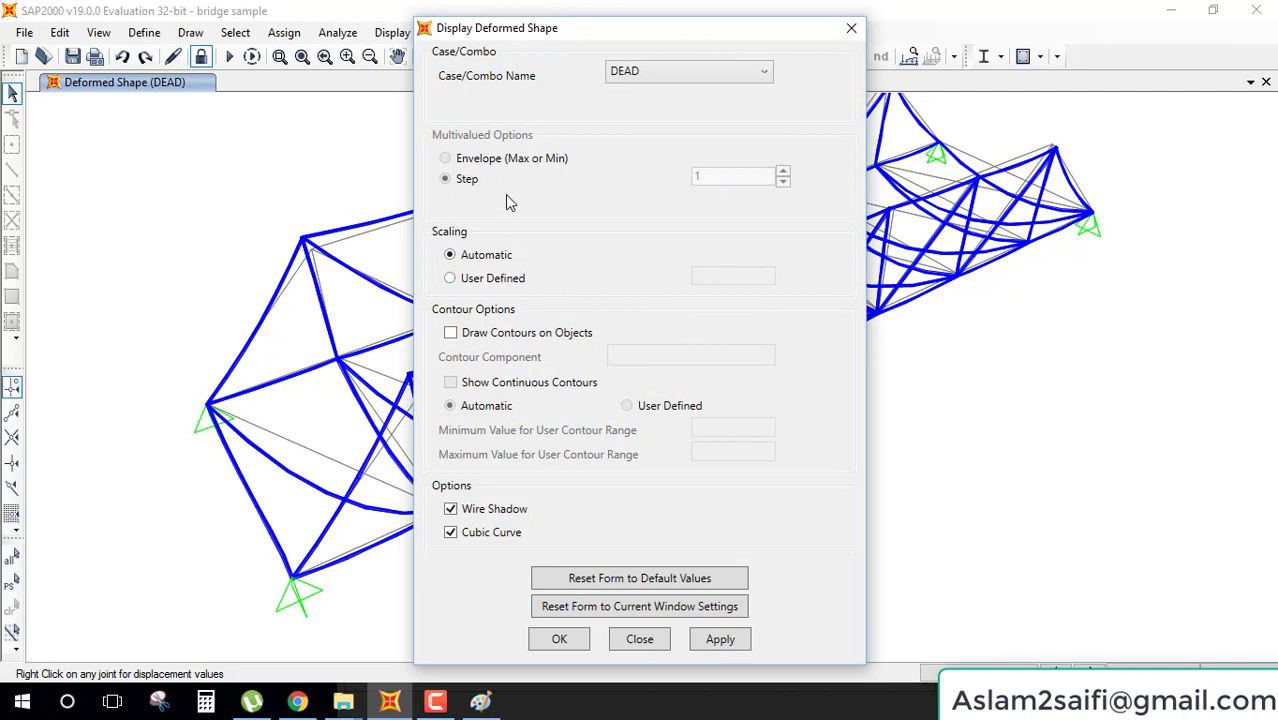
{"action": "left_click", "coordinate": [510, 334]}
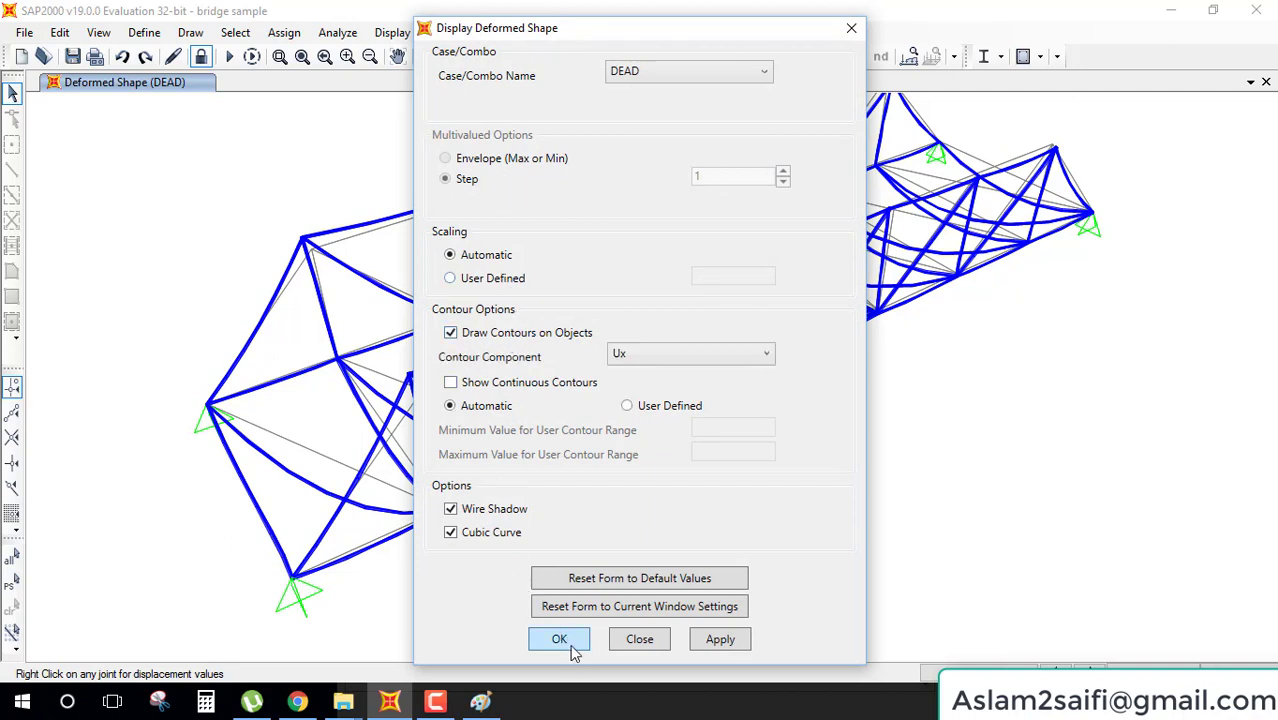
{"action": "left_click", "coordinate": [667, 360]}
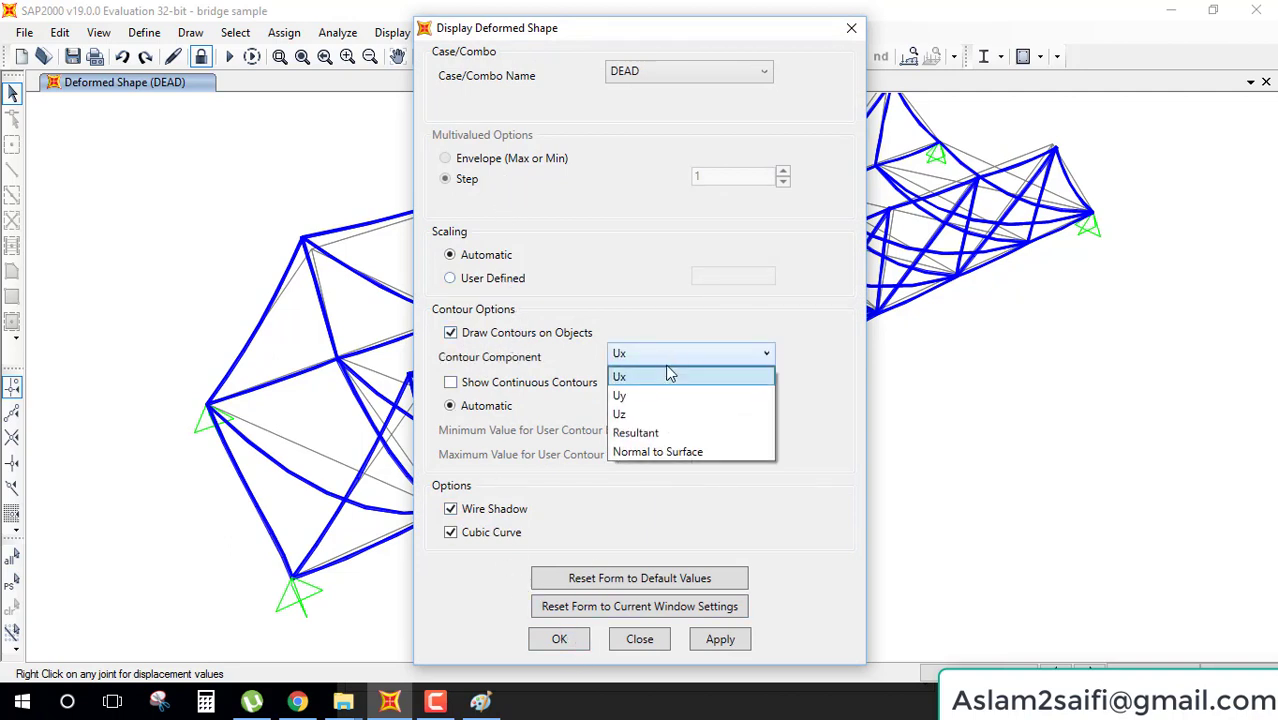
{"action": "left_click", "coordinate": [643, 414]}
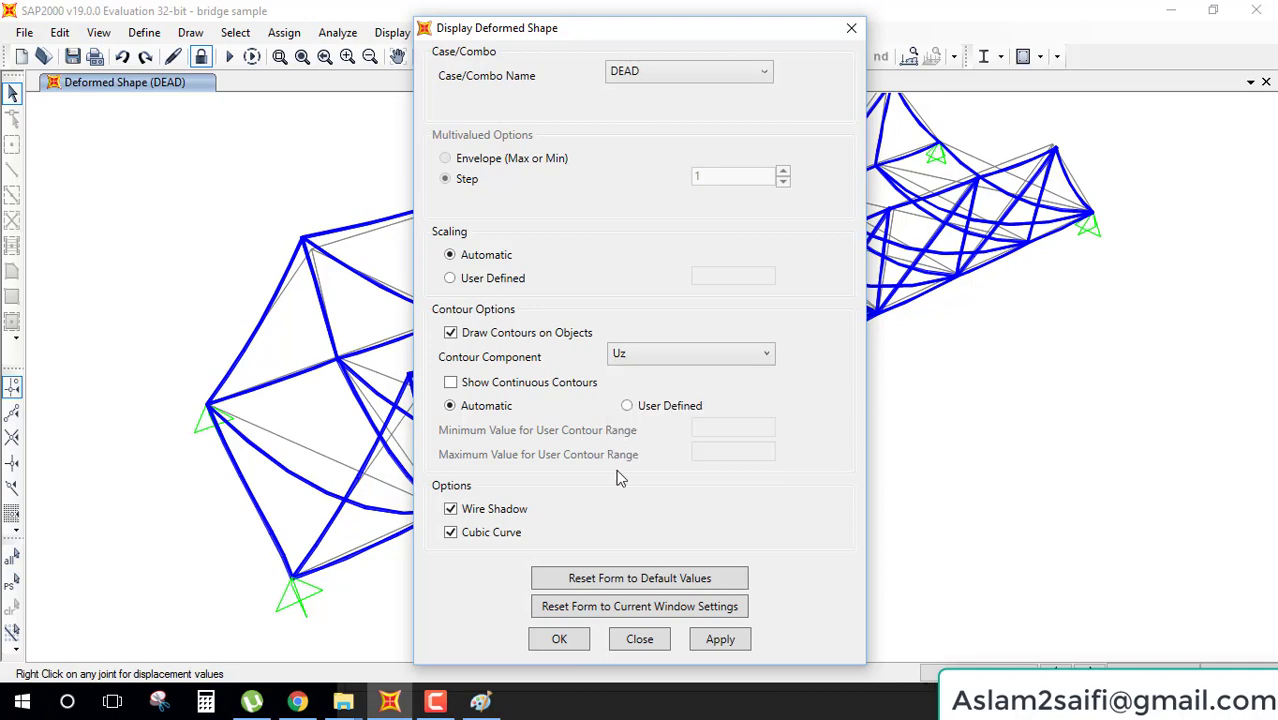
{"action": "left_click", "coordinate": [560, 641]}
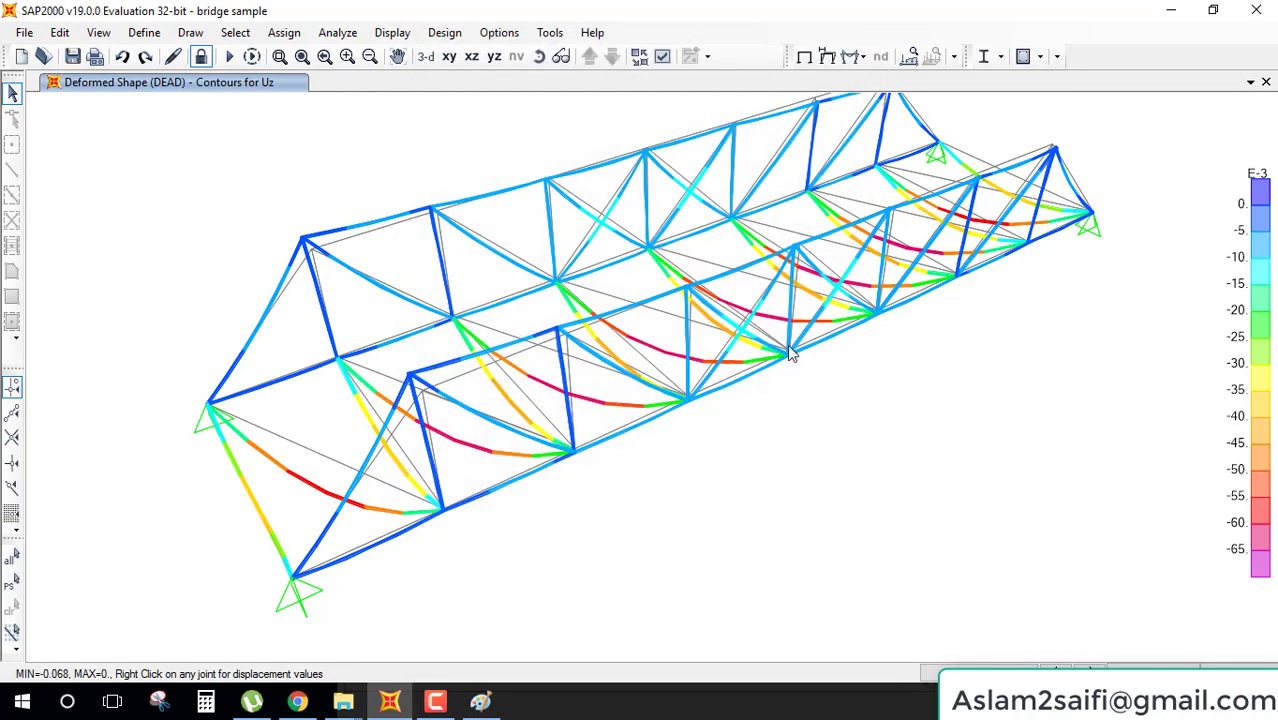
- Shift the view slightly and set units to KN, mm, C, giving minimum Uz -67.952
{"action": "middle_click_drag", "start_coordinate": [735, 437], "coordinate": [730, 475]}
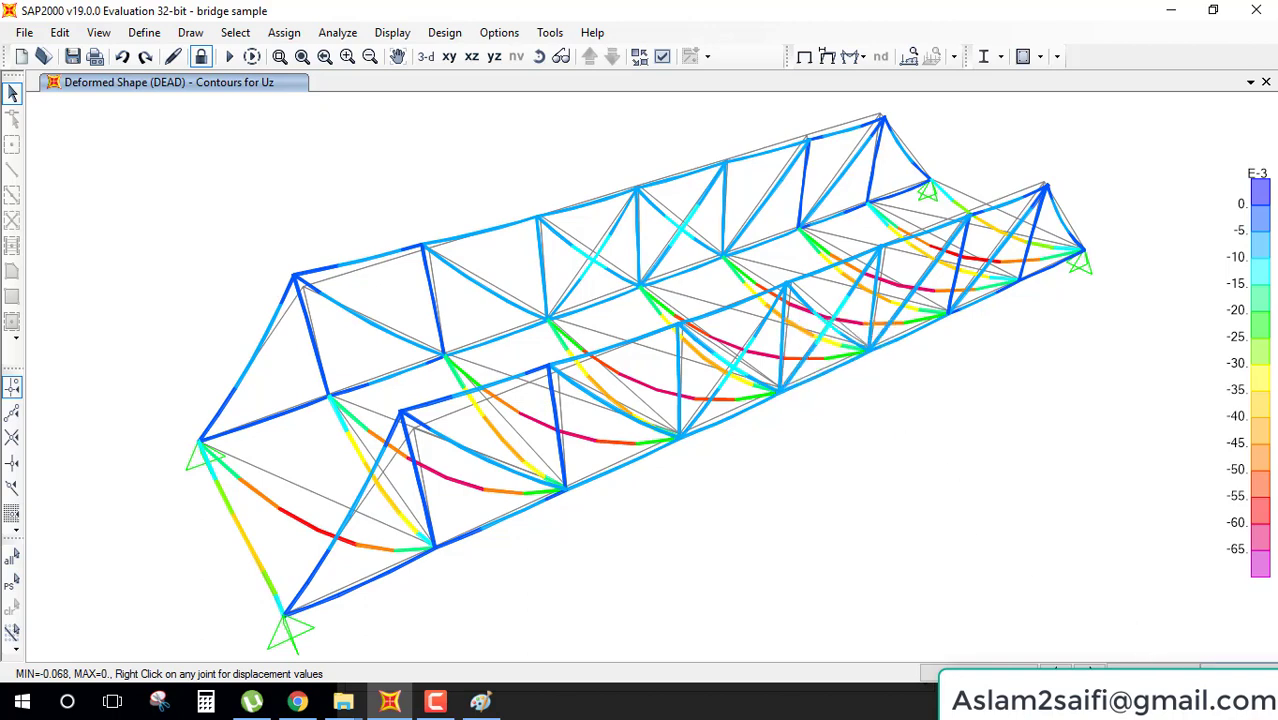
{"action": "left_click", "coordinate": [1236, 673]}
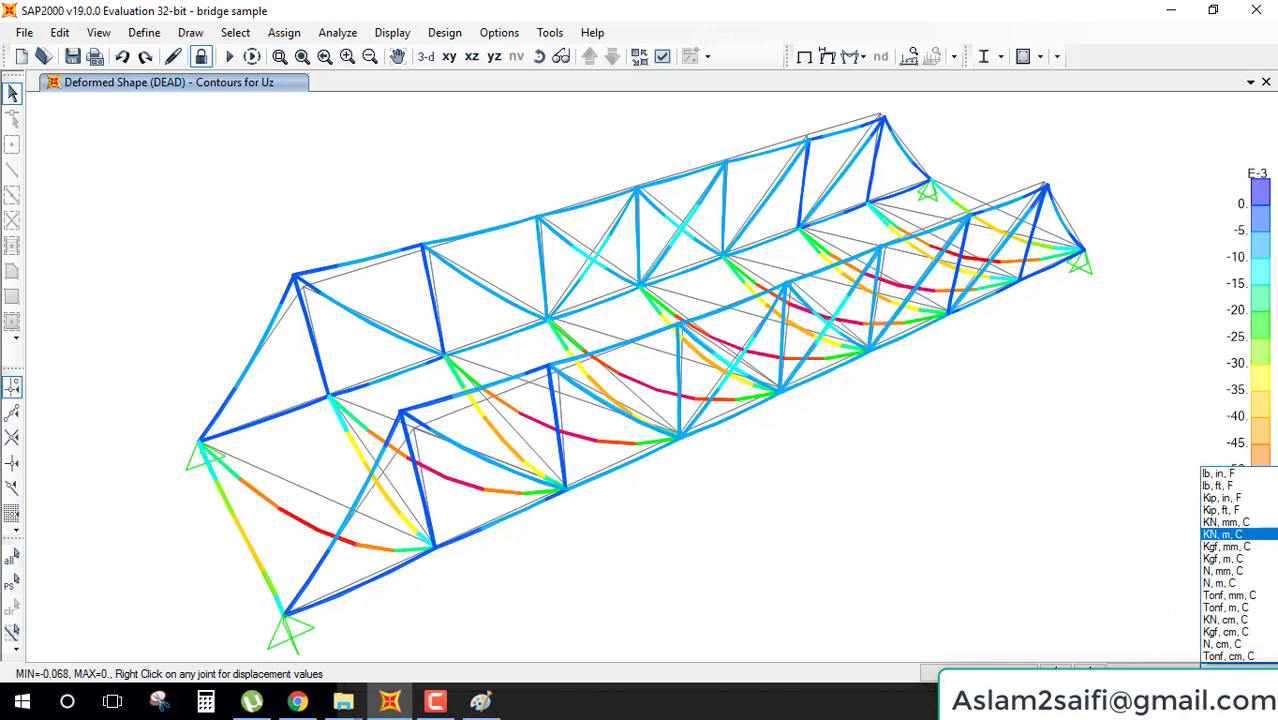
{"action": "left_click", "coordinate": [1234, 524]}
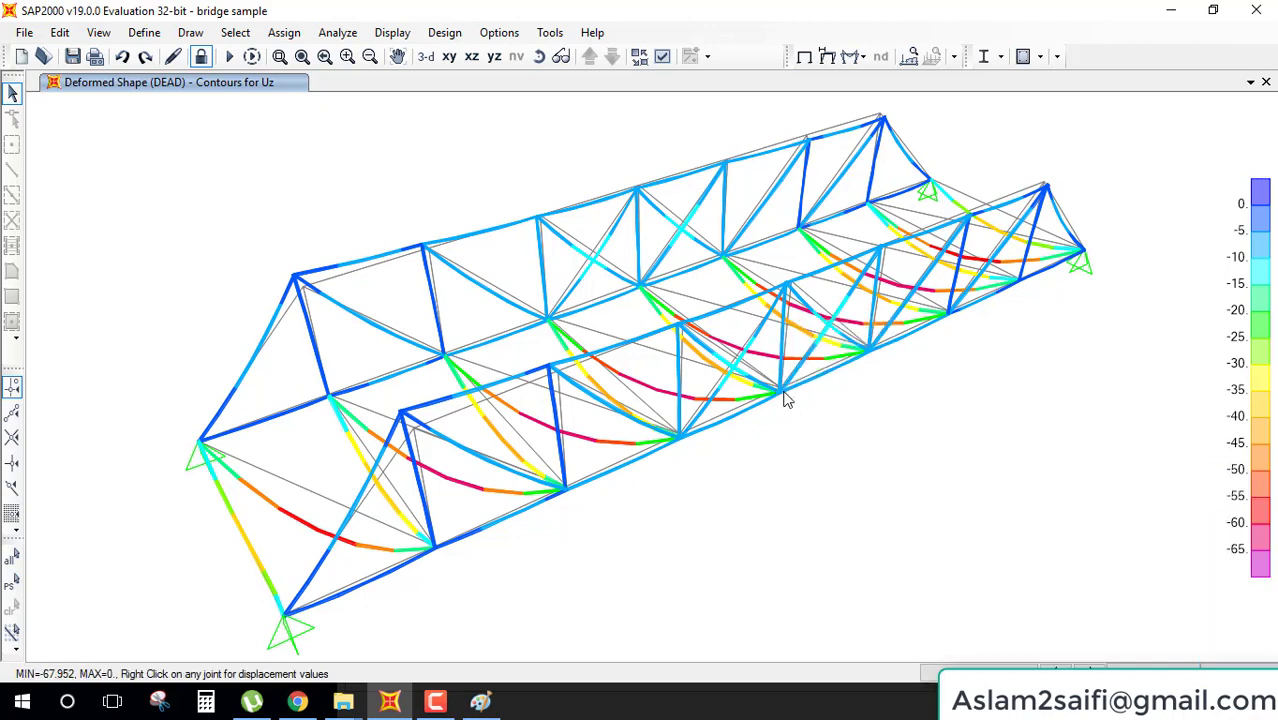
{"action": "mouse_move", "coordinate": [781, 393]}
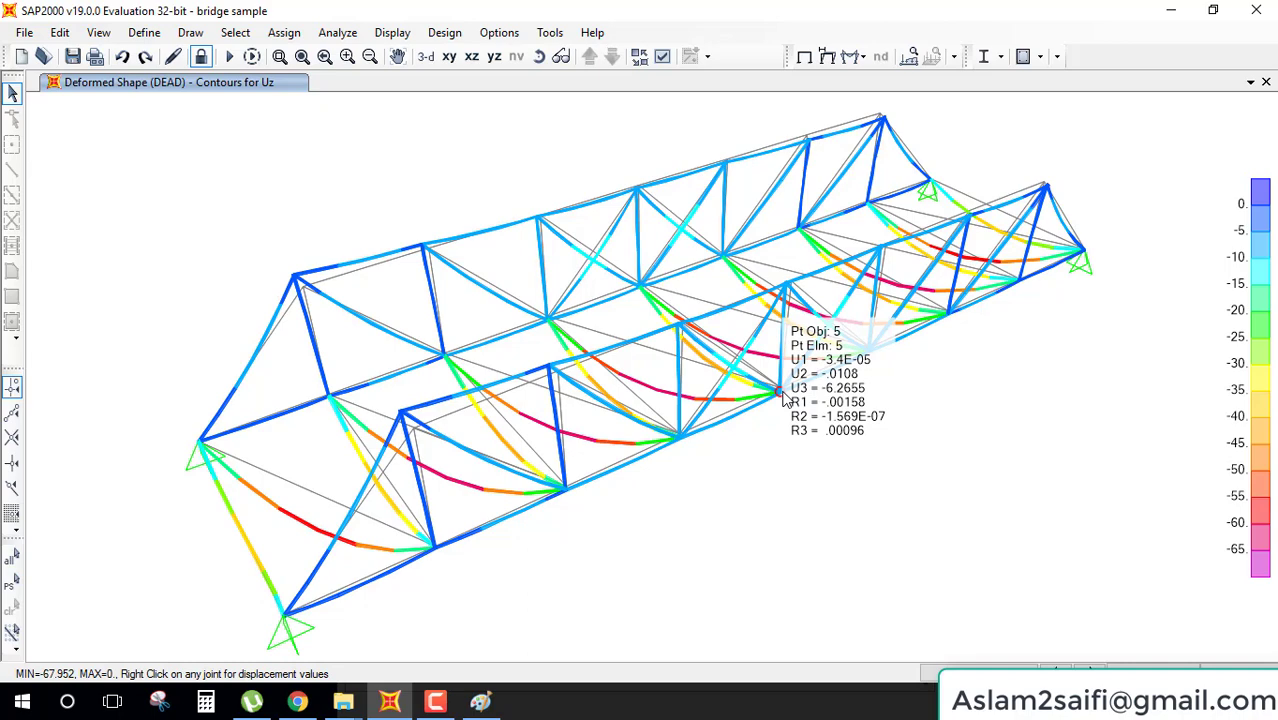
- Plot the Moment 3-3 diagram for the frames under DEAD load
{"action": "left_click", "coordinate": [858, 56]}
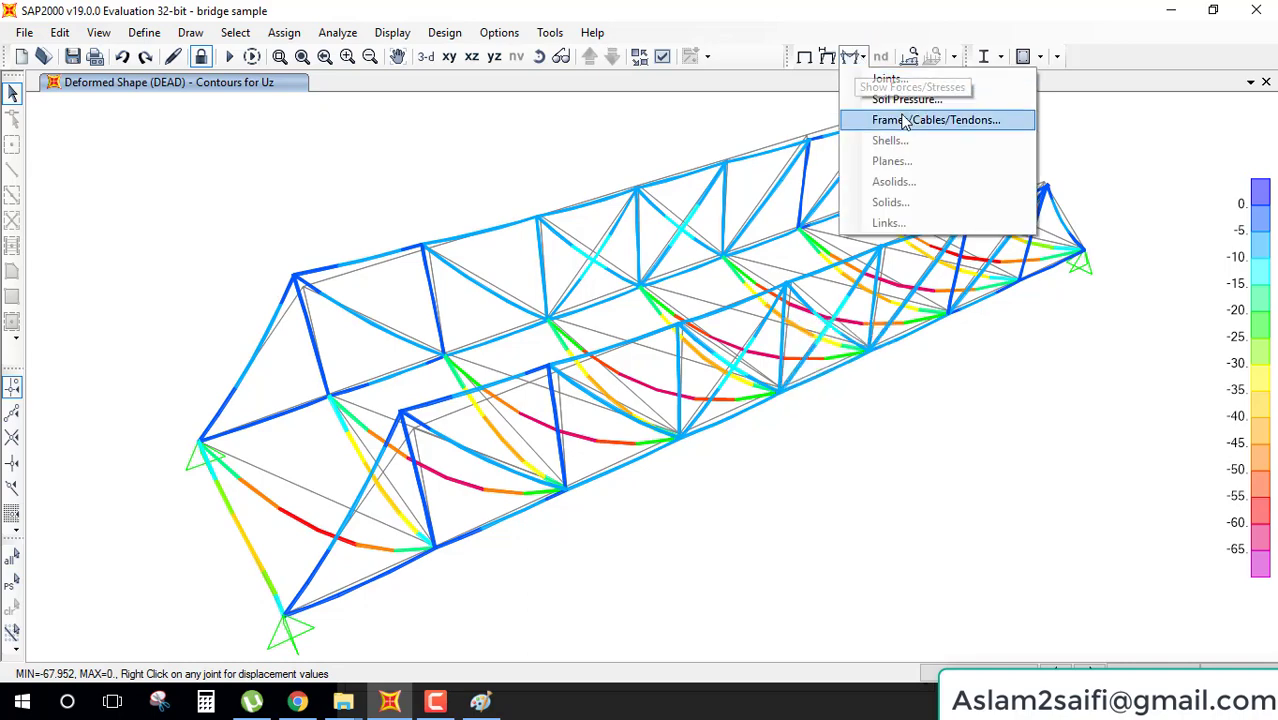
{"action": "left_click", "coordinate": [904, 125]}
{"action": "left_click", "coordinate": [604, 378]}
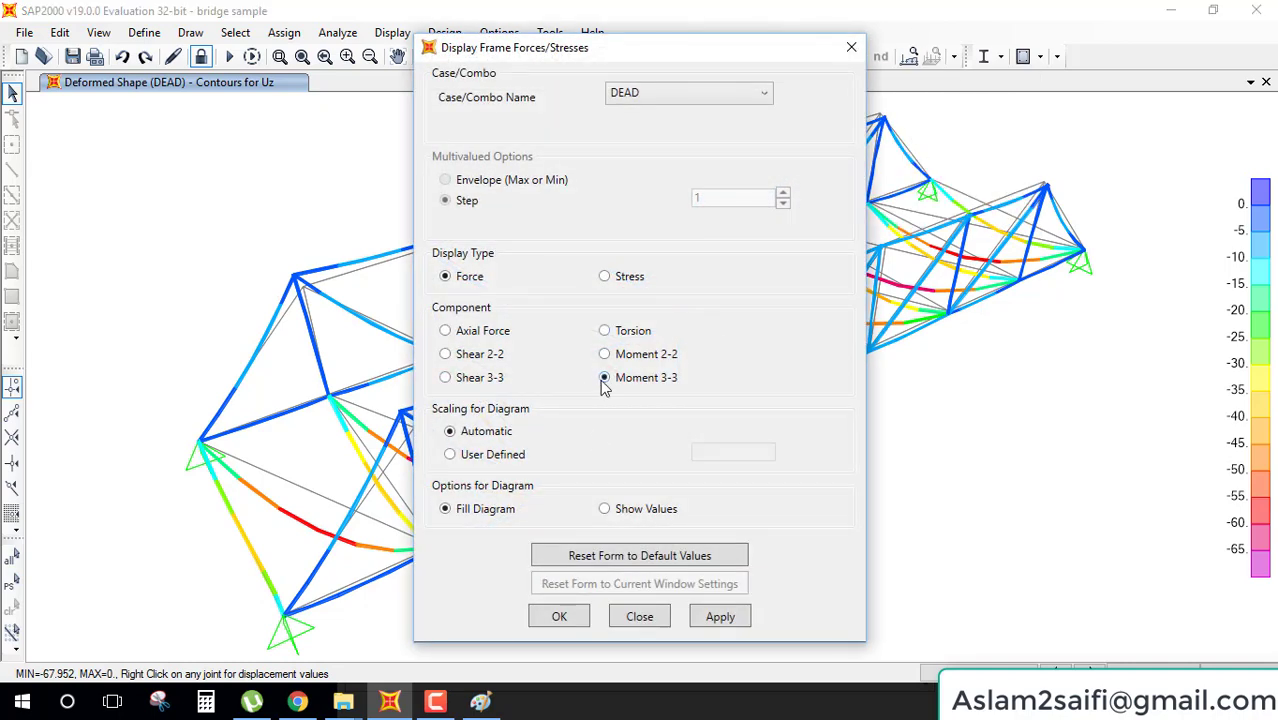
{"action": "left_click", "coordinate": [578, 618]}
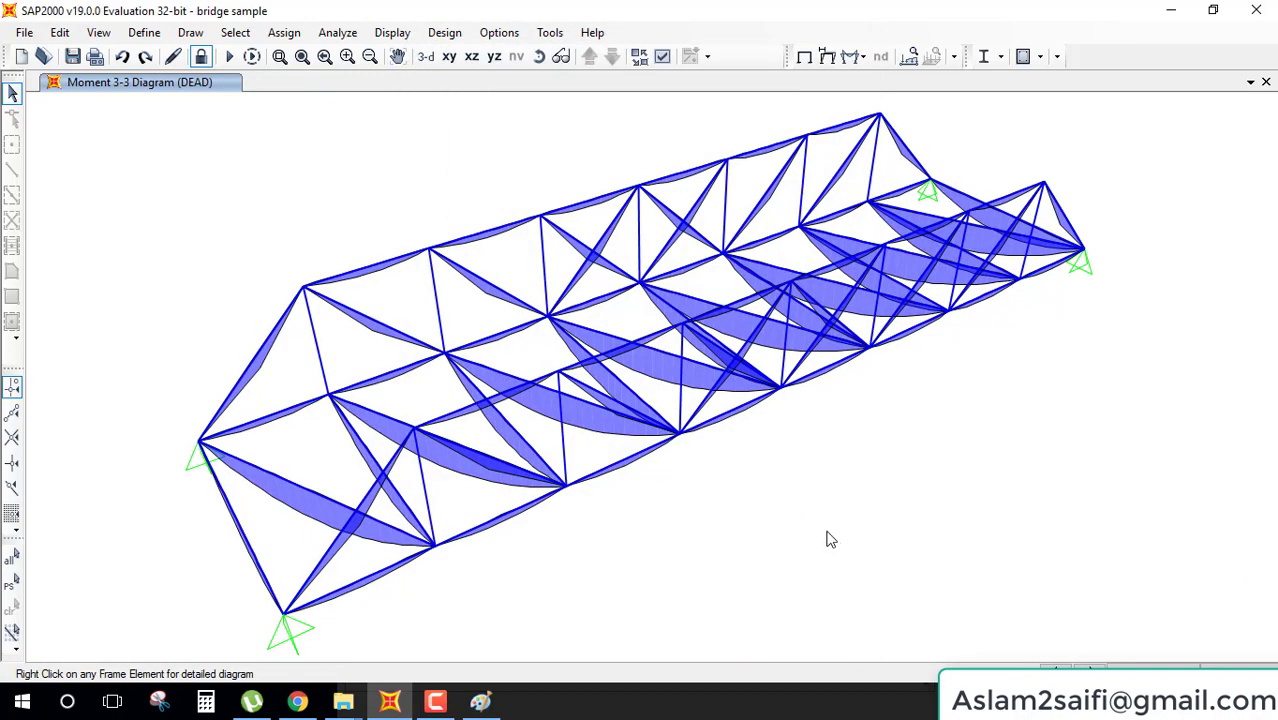
- Plot the Shear 2-2 diagram for the frames
{"action": "left_click", "coordinate": [858, 56]}
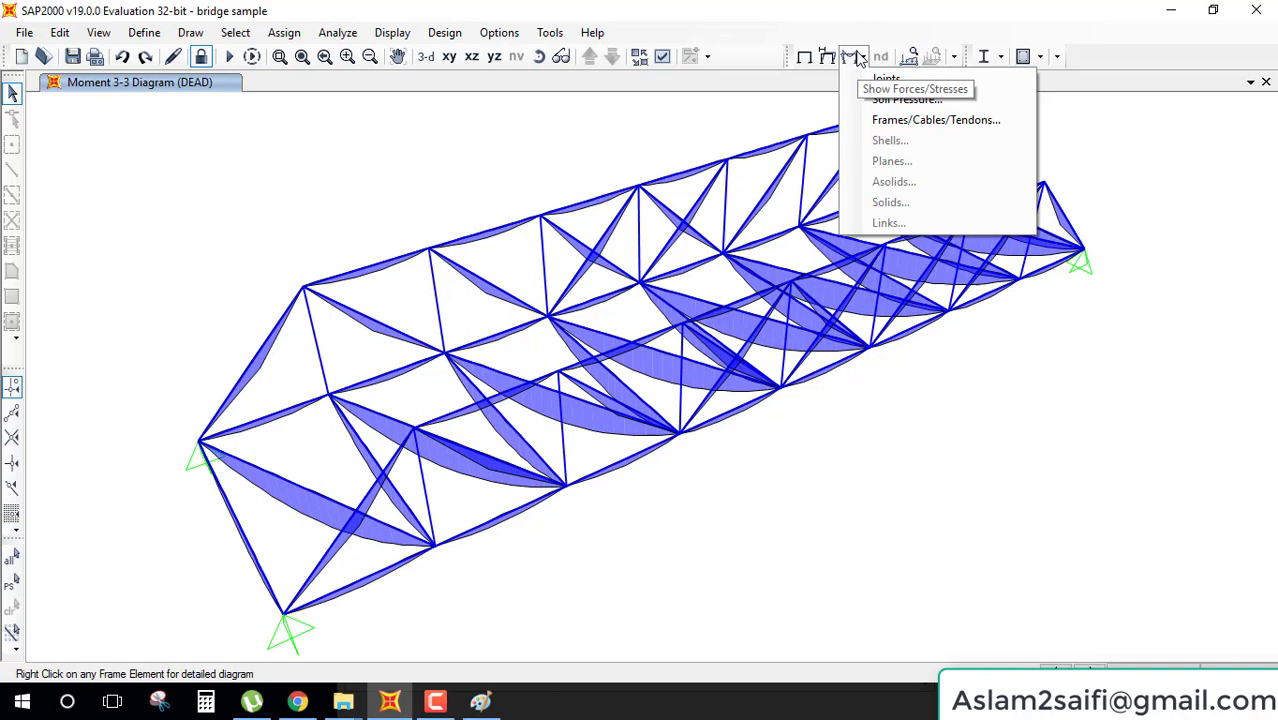
{"action": "left_click", "coordinate": [868, 125]}
{"action": "left_click", "coordinate": [492, 356]}
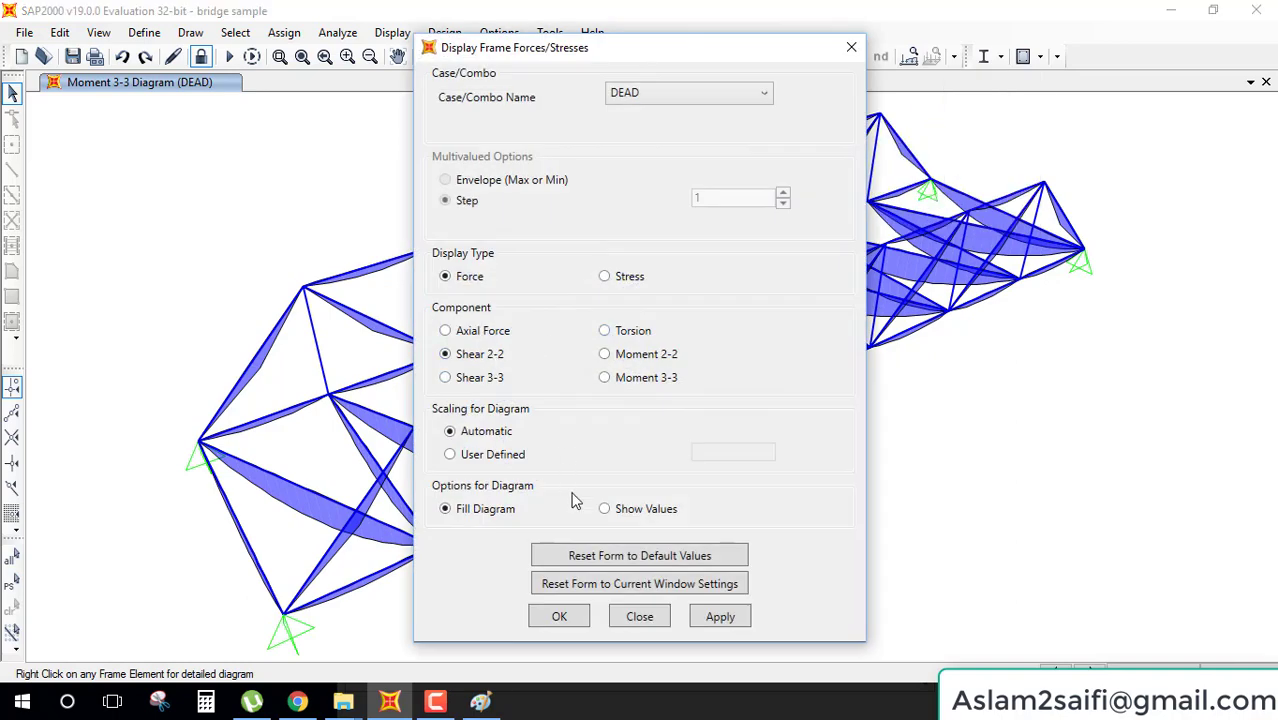
{"action": "left_click", "coordinate": [584, 620]}
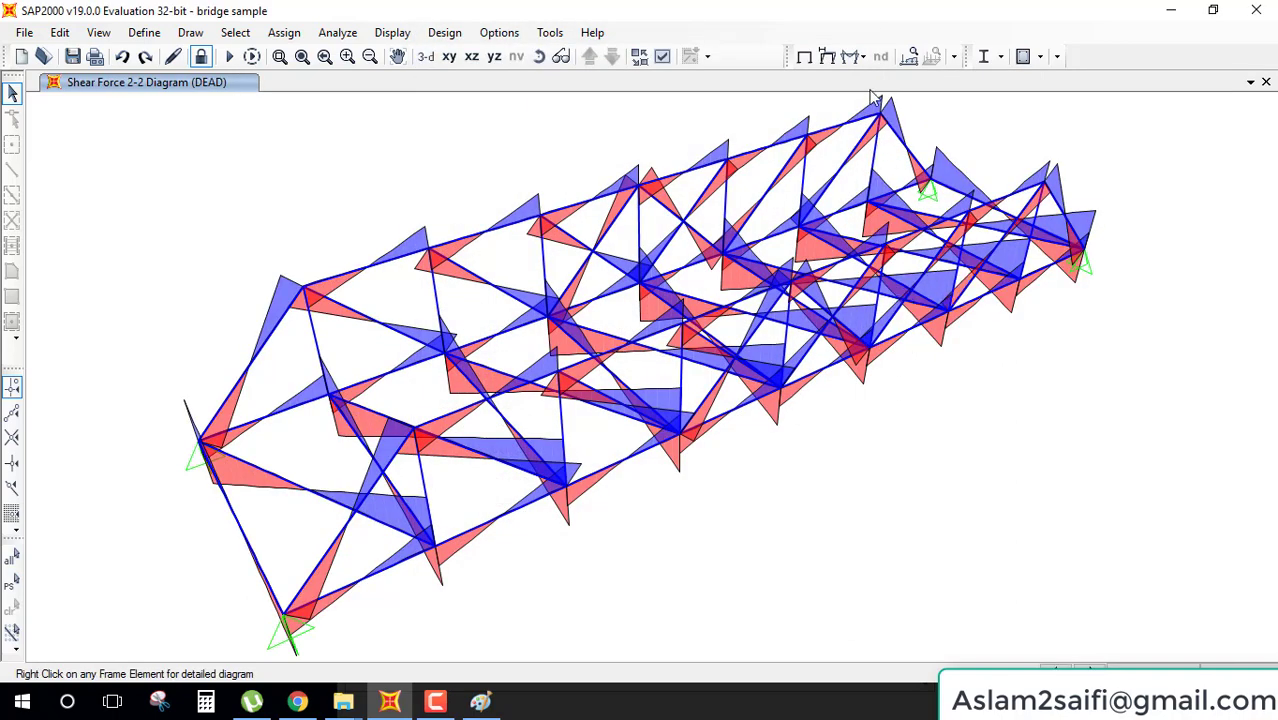
- Plot the Axial Force diagram on the truss
{"action": "left_click", "coordinate": [855, 58]}
{"action": "left_click", "coordinate": [868, 122]}
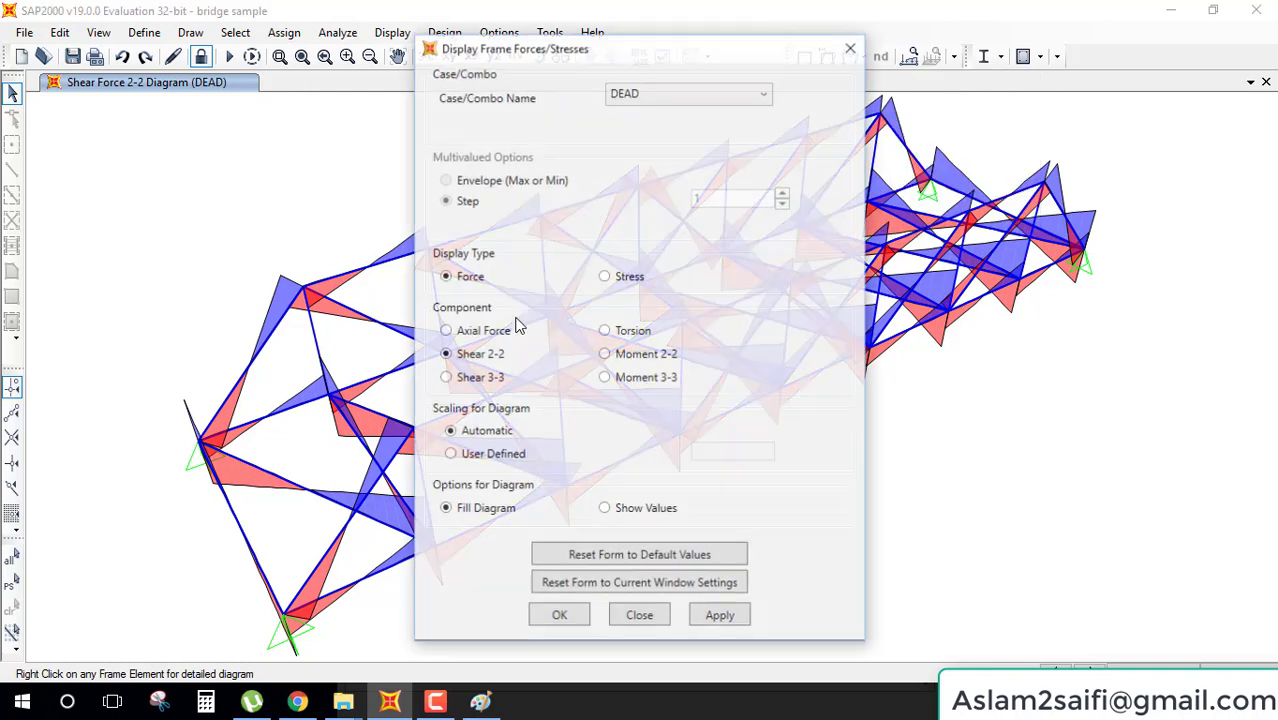
{"action": "left_click", "coordinate": [488, 332]}
{"action": "left_click", "coordinate": [572, 620]}
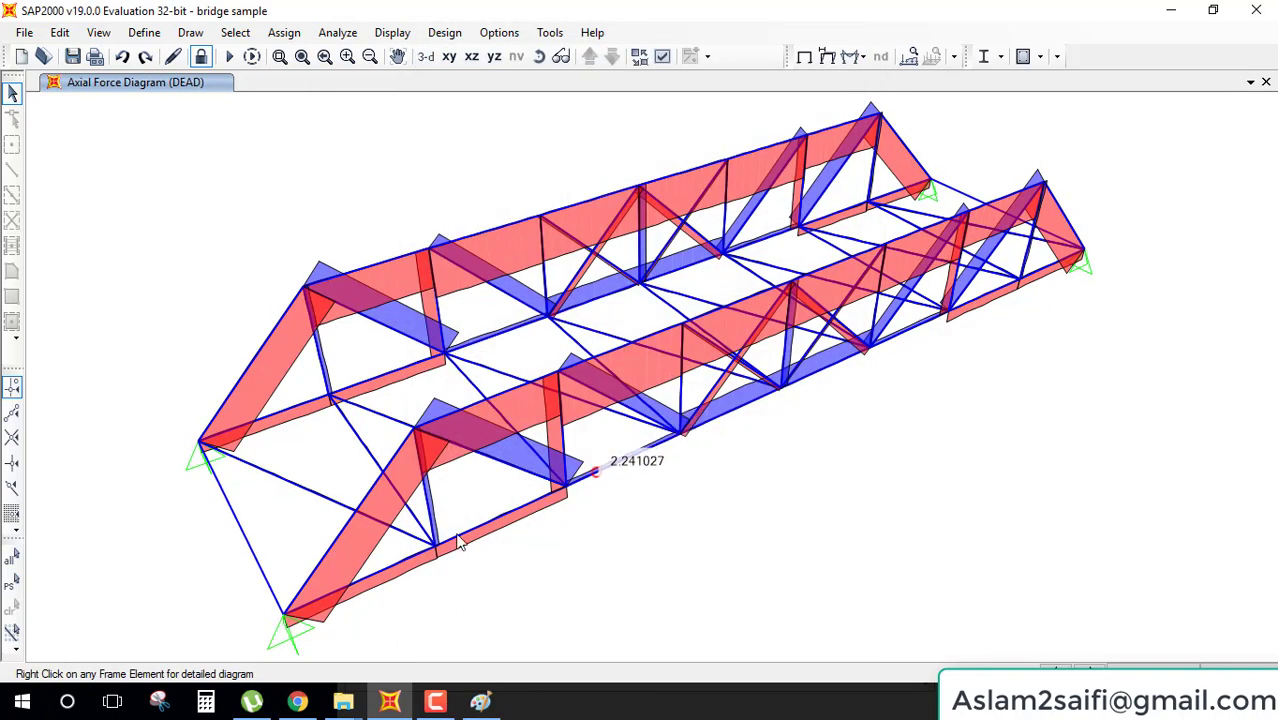
{"action": "right_click", "coordinate": [318, 502]}
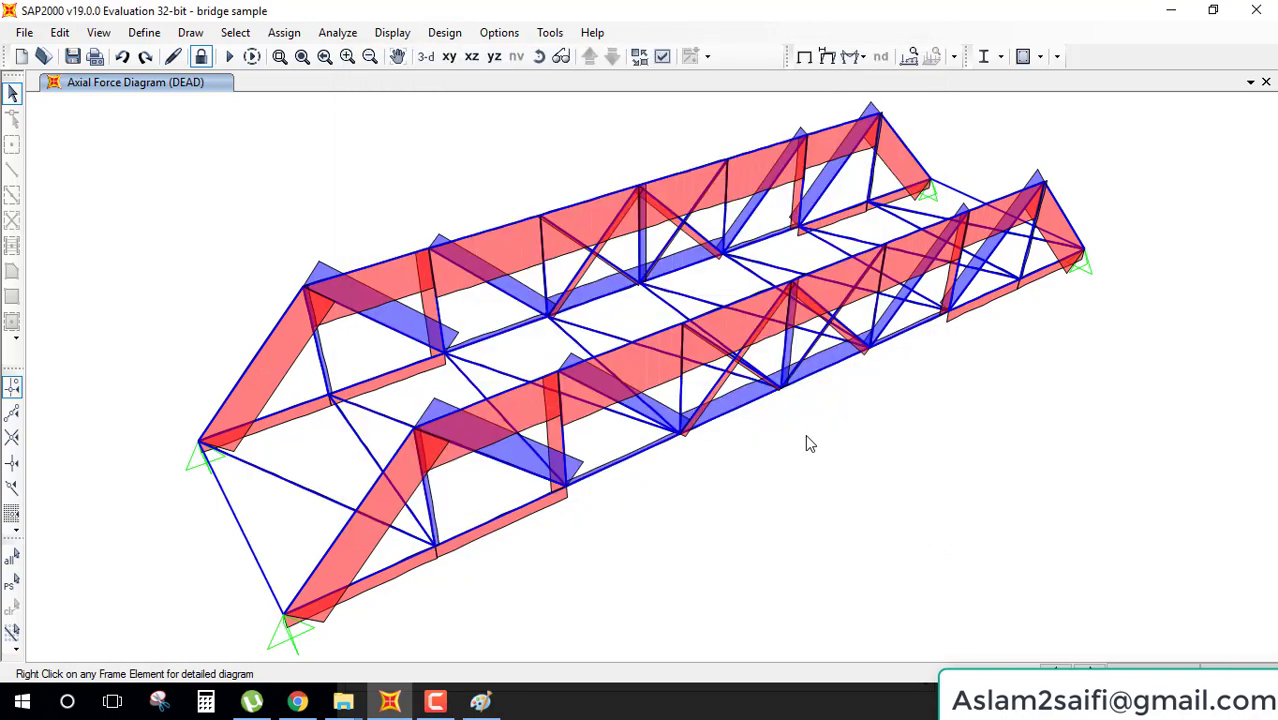
{"action": "right_click", "coordinate": [570, 205]}
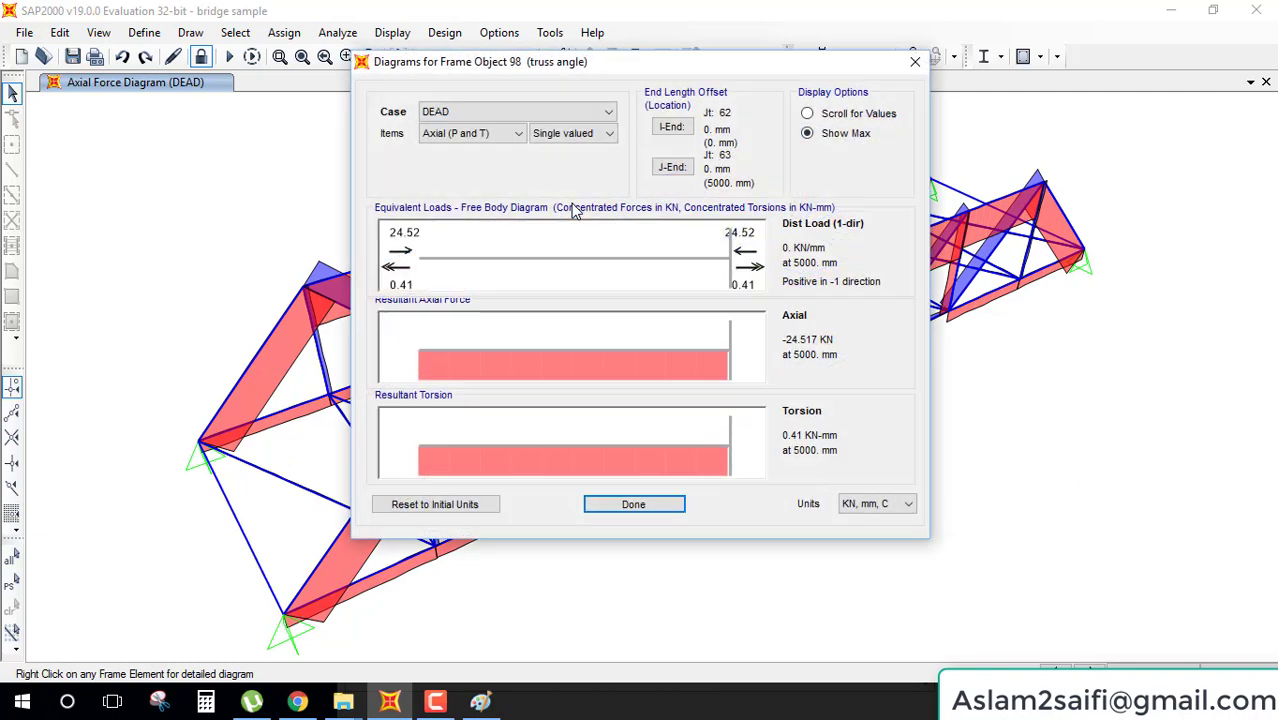
{"action": "left_click", "coordinate": [913, 66]}
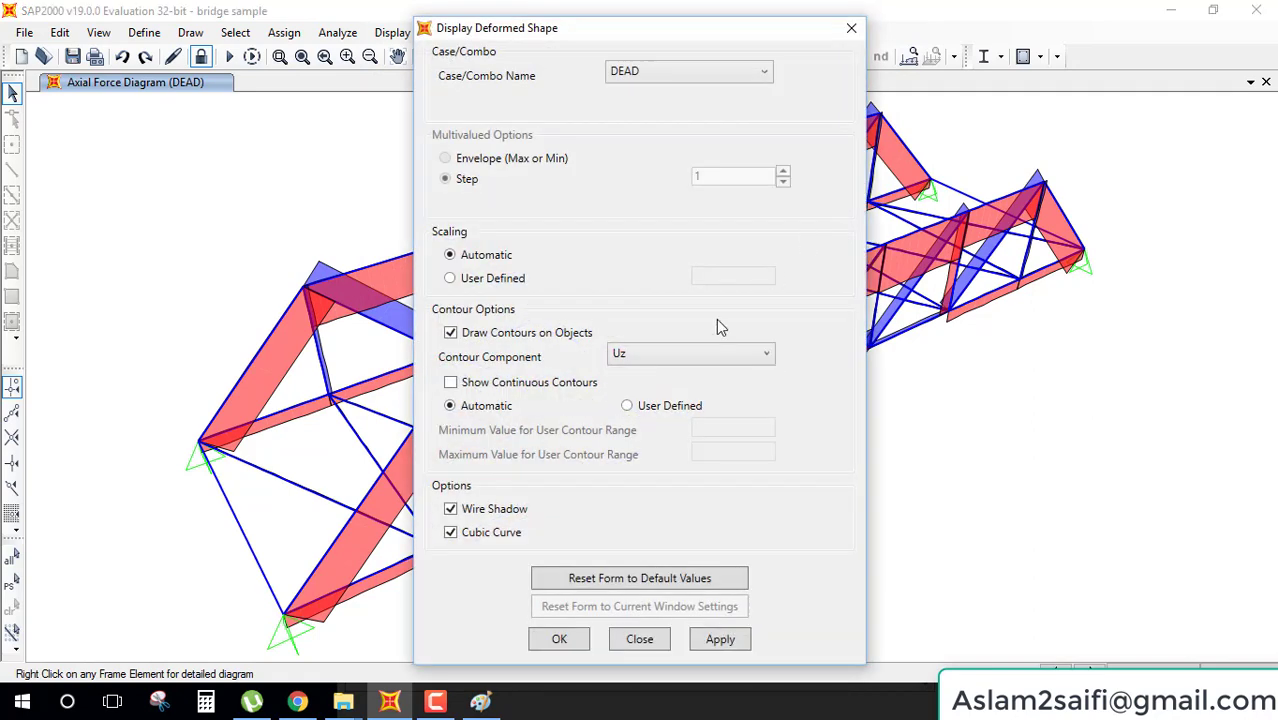
- Redisplay the DEAD deformed shape with Uz contours in mm and select one truss member
{"action": "left_click", "coordinate": [580, 645]}
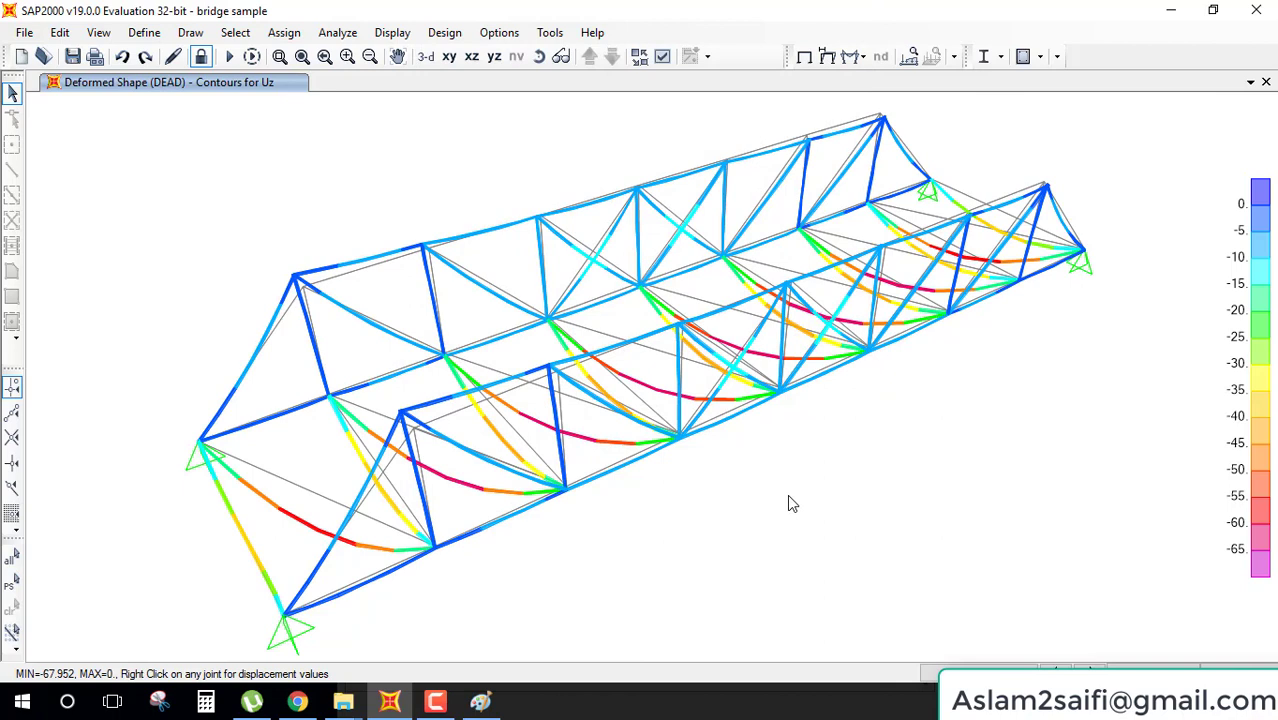
{"action": "left_click", "coordinate": [378, 424]}
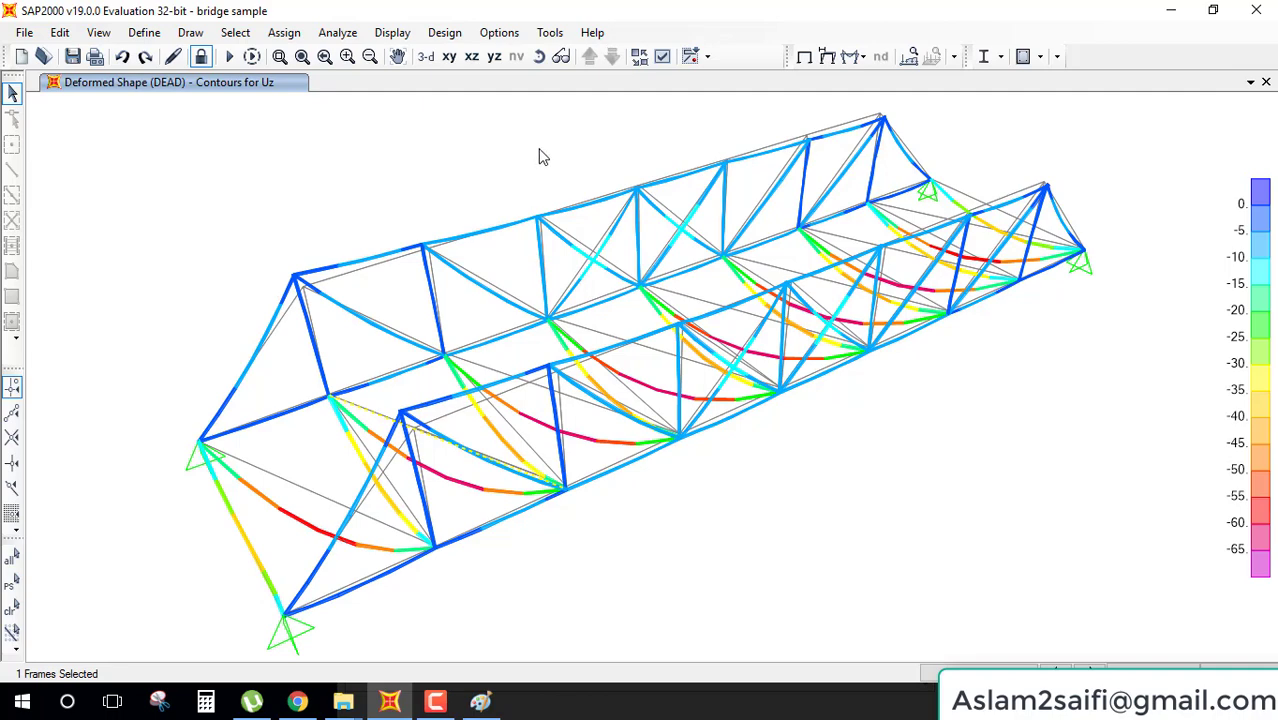
{"action": "left_click", "coordinate": [392, 34]}
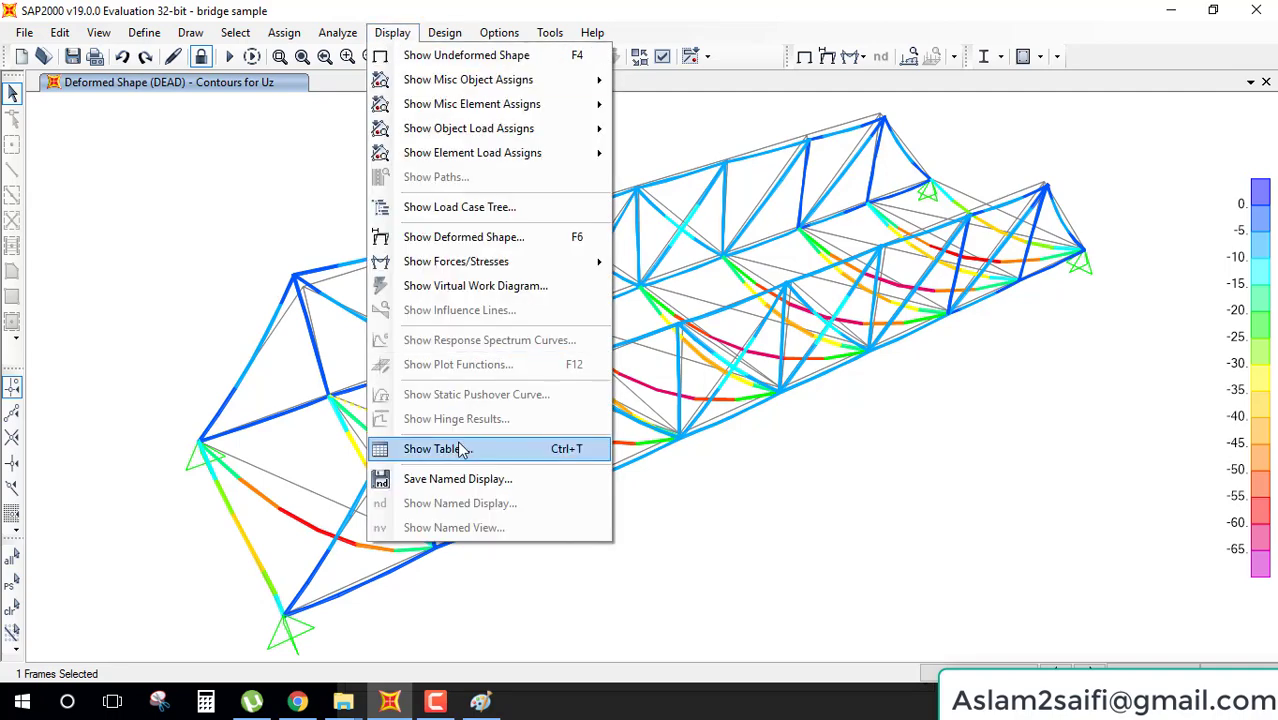
{"action": "left_click", "coordinate": [490, 452]}
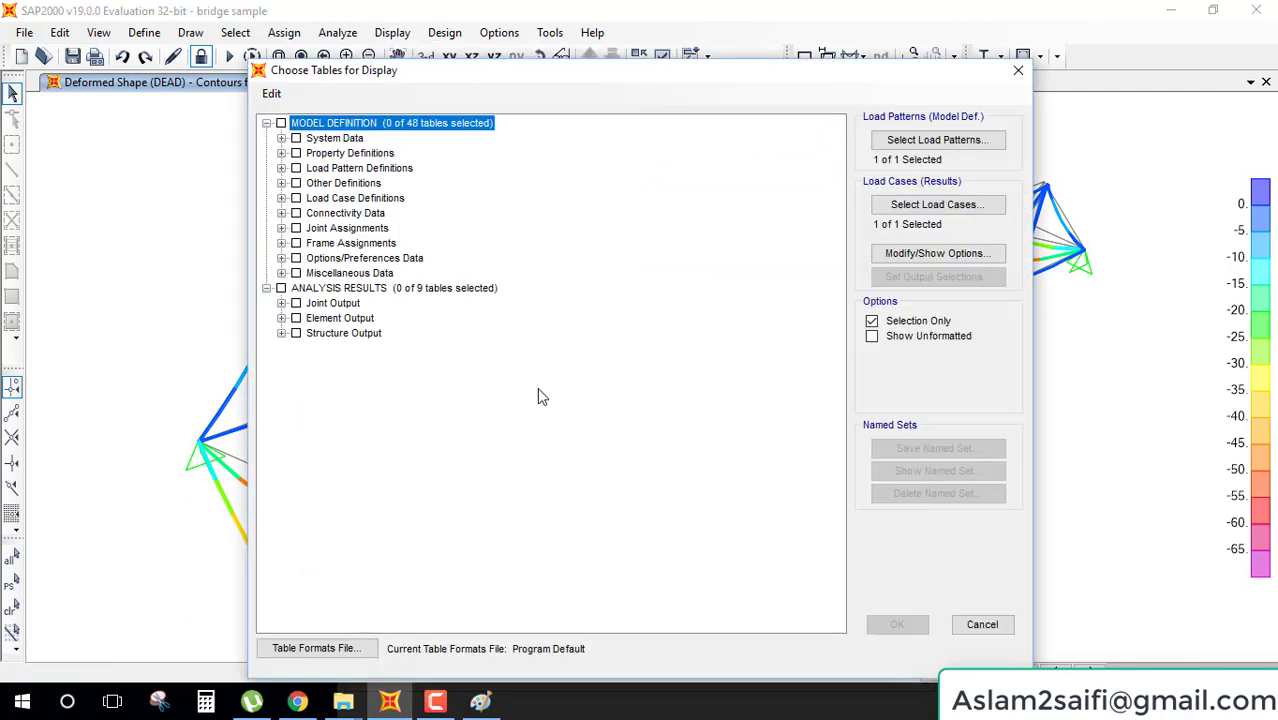
{"action": "left_click", "coordinate": [282, 303]}
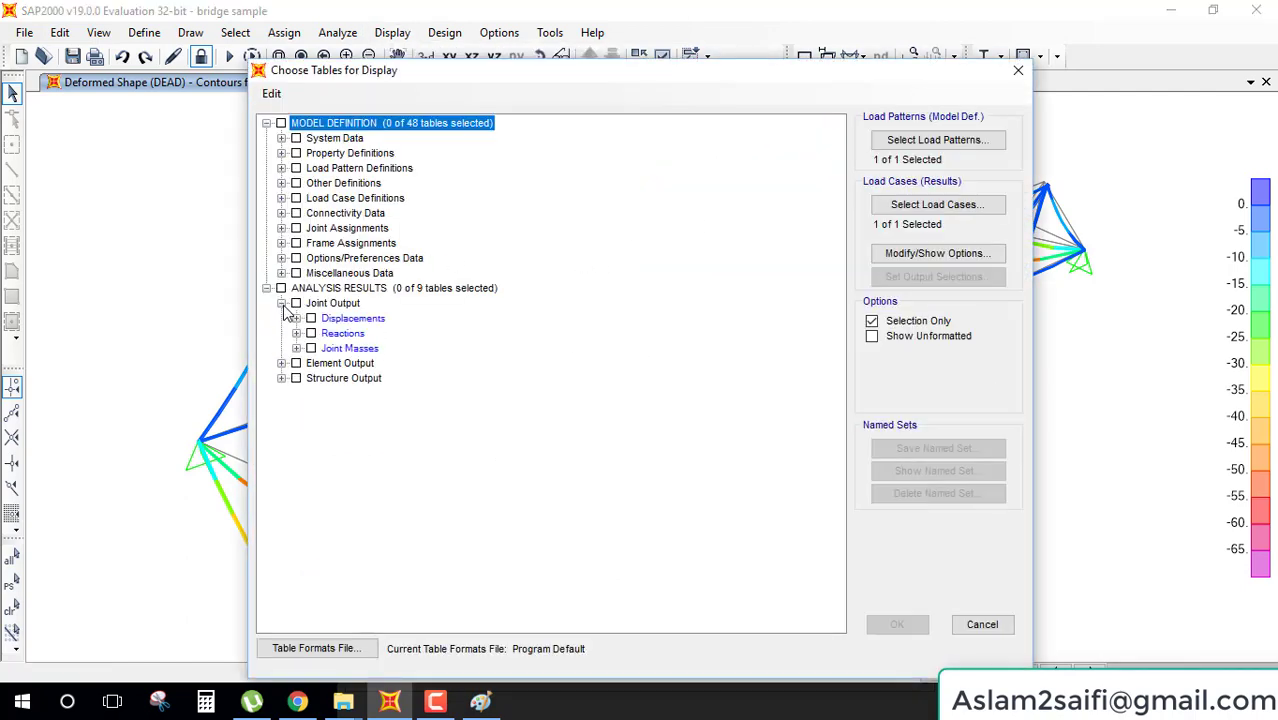
{"action": "left_click", "coordinate": [296, 318]}
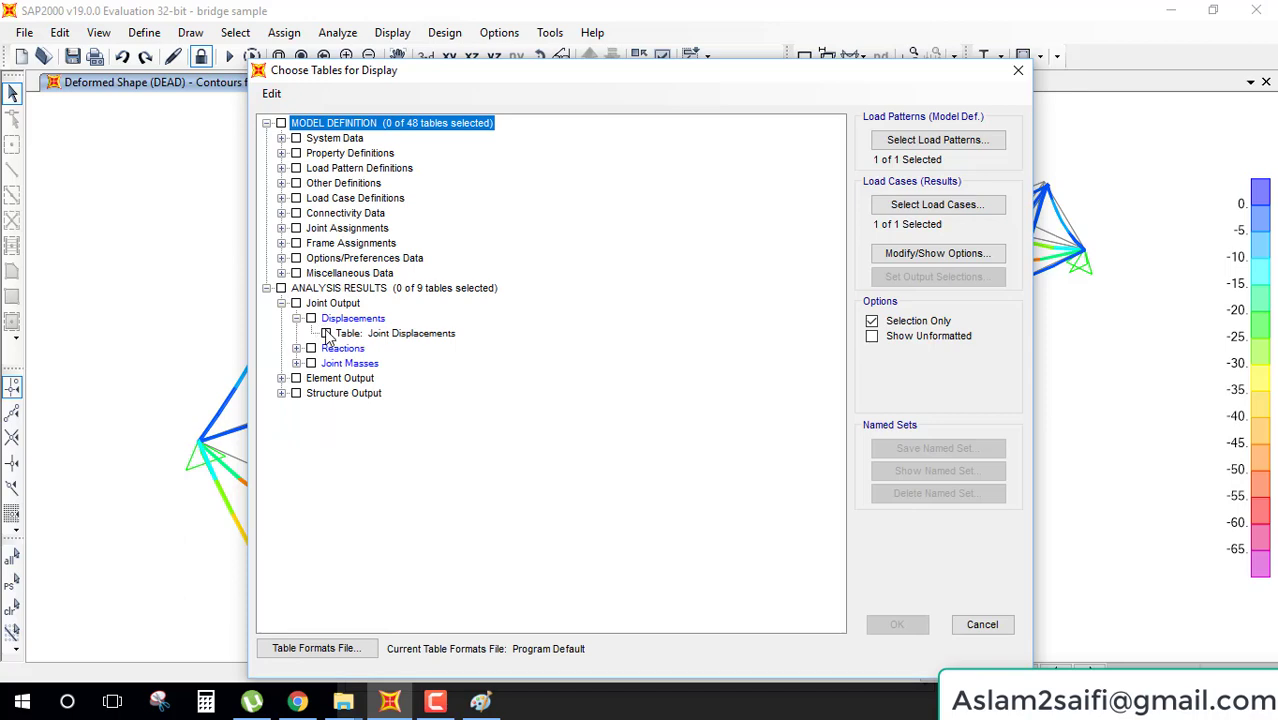
{"action": "left_click", "coordinate": [326, 334]}
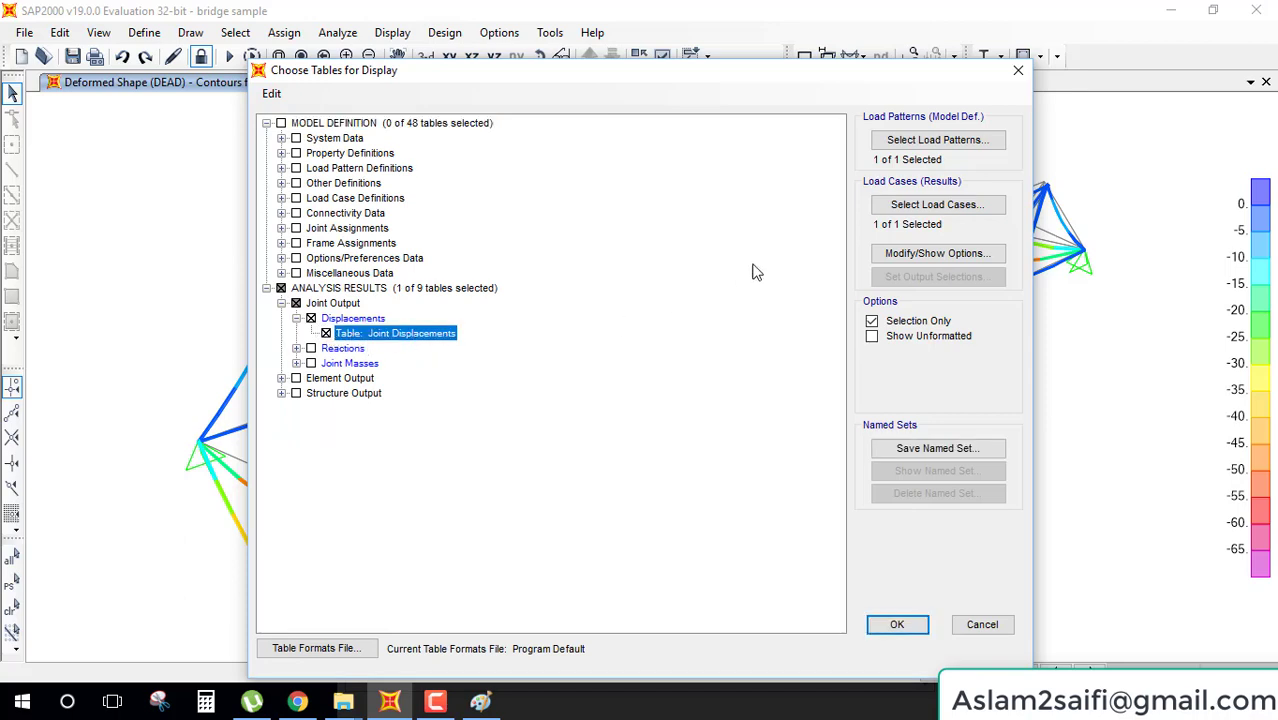
{"action": "left_click", "coordinate": [950, 206]}
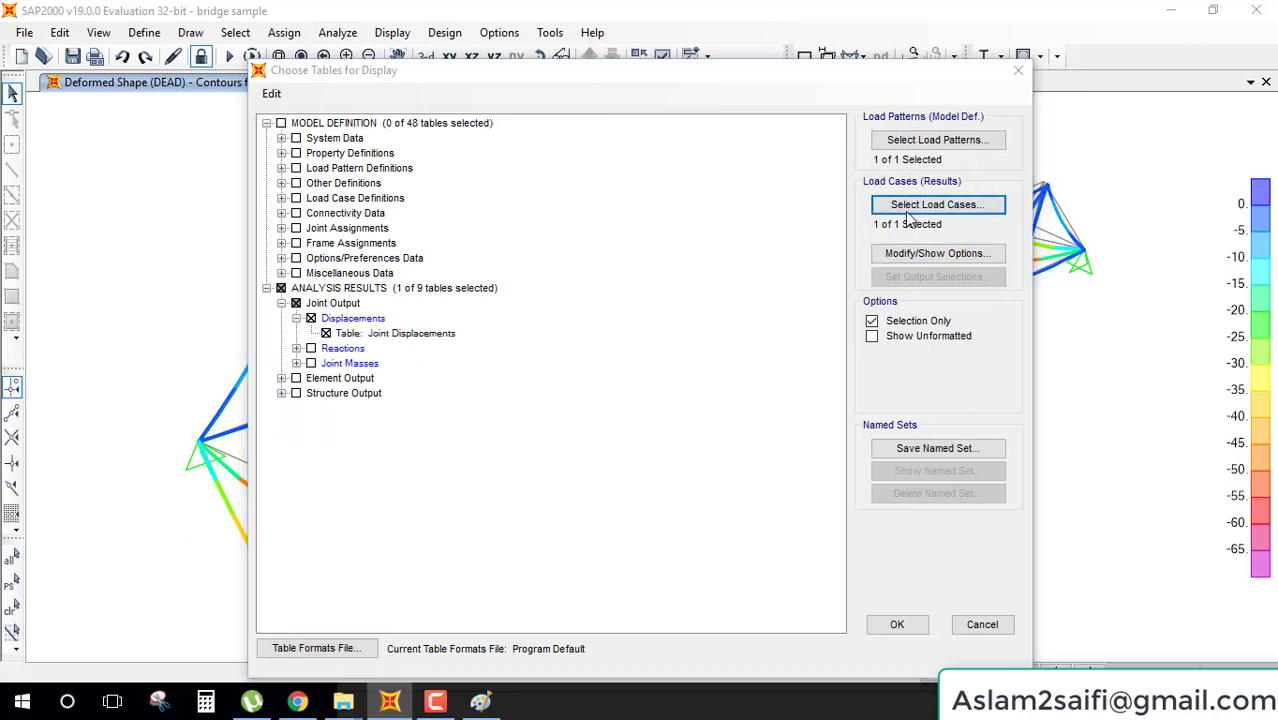
{"action": "left_click", "coordinate": [740, 333]}
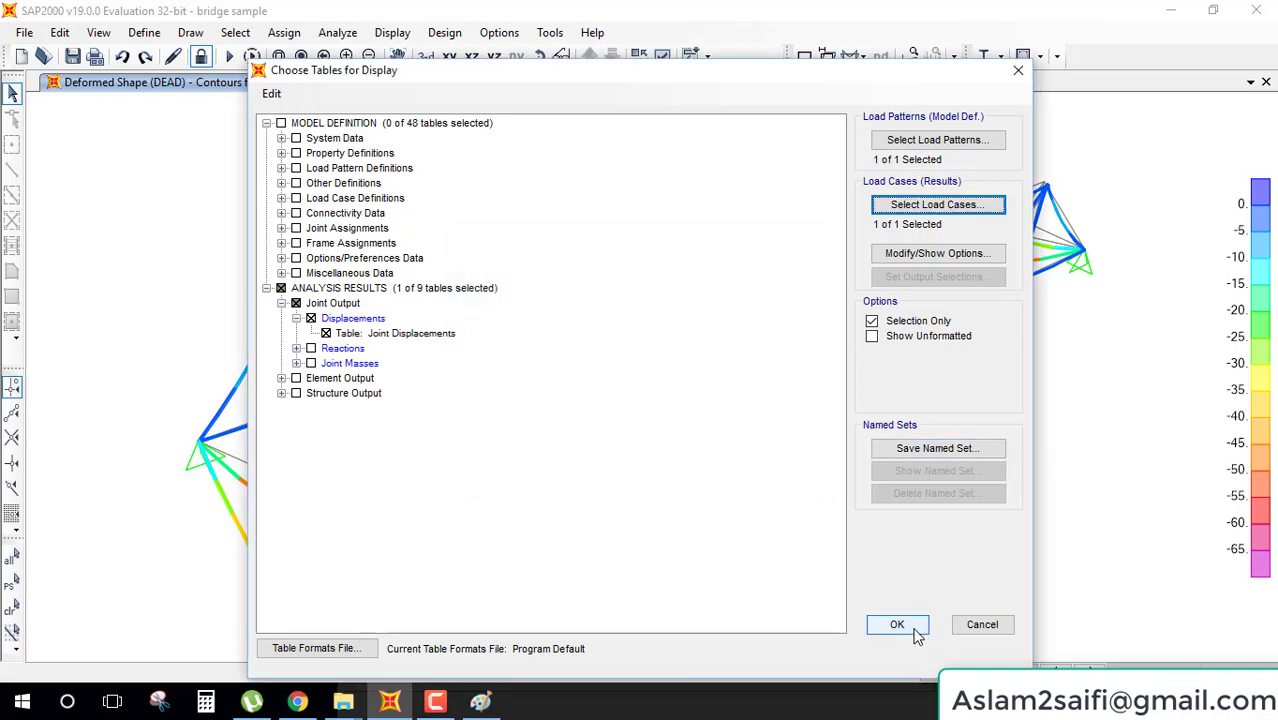
{"action": "left_click", "coordinate": [913, 630]}
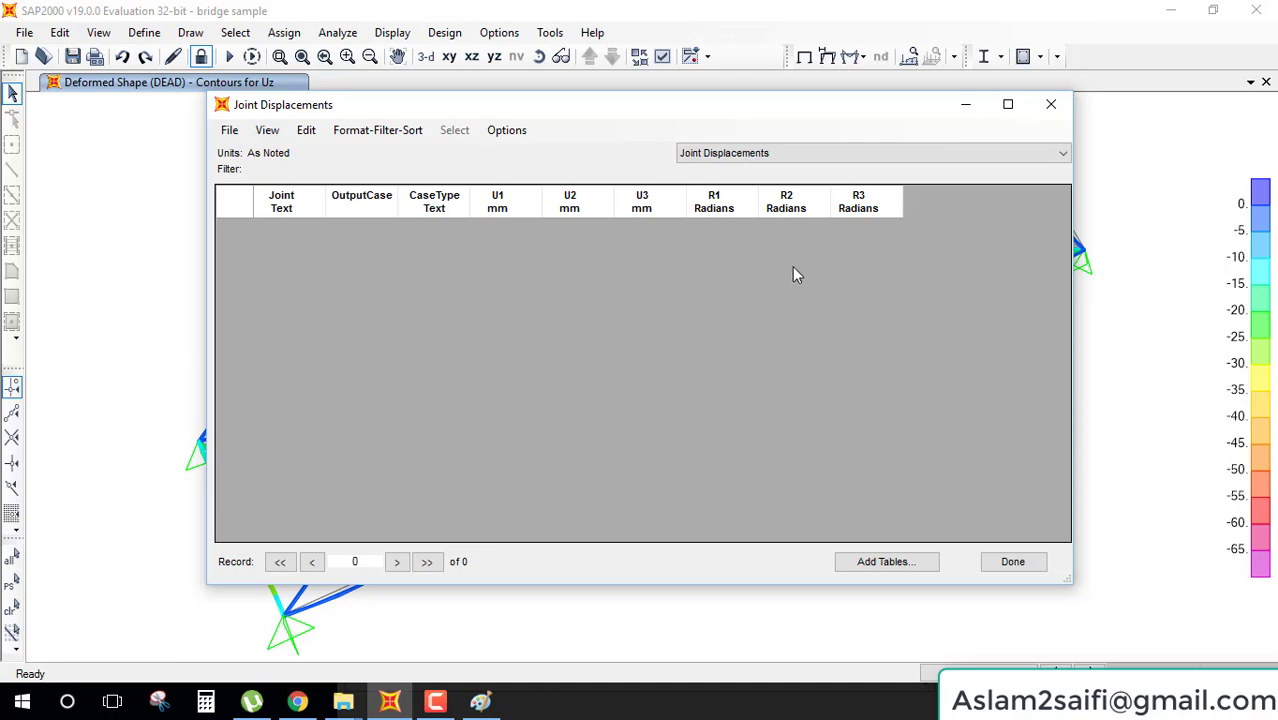
{"action": "left_click", "coordinate": [1051, 117]}
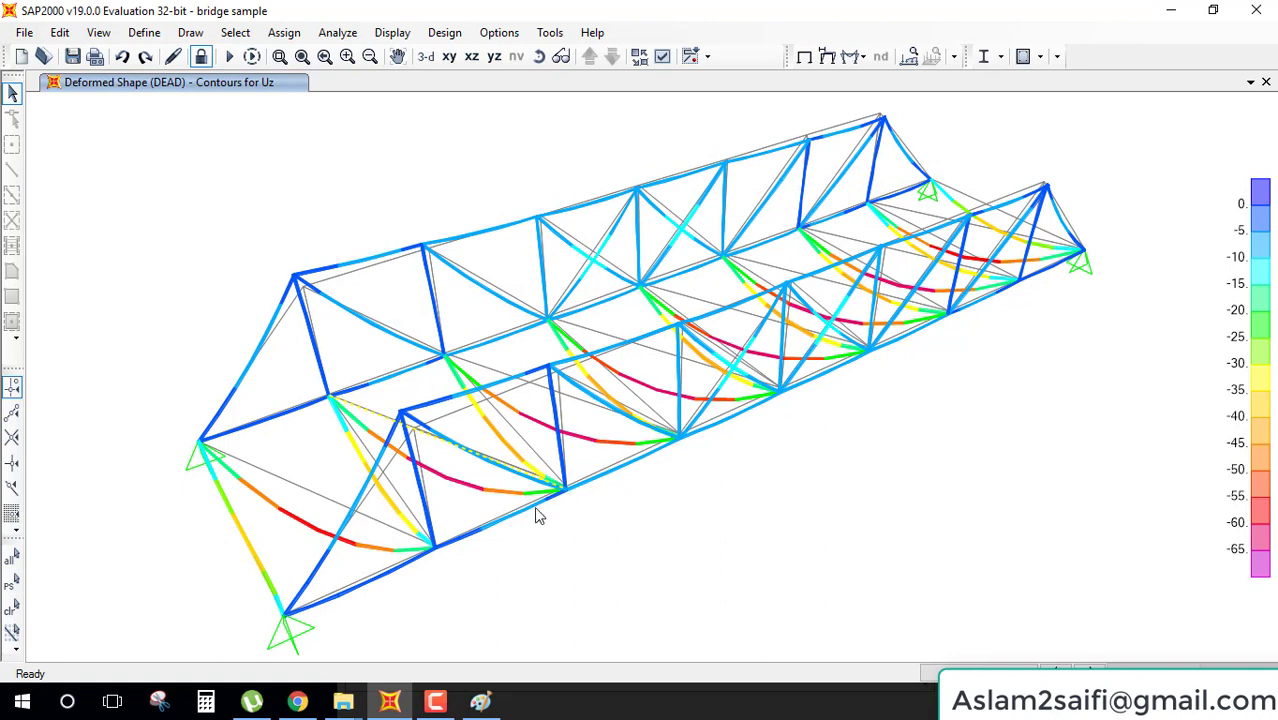
- Show the DEAD-load joint reactions as arrows
{"action": "left_click", "coordinate": [862, 57]}
{"action": "left_click", "coordinate": [880, 84]}
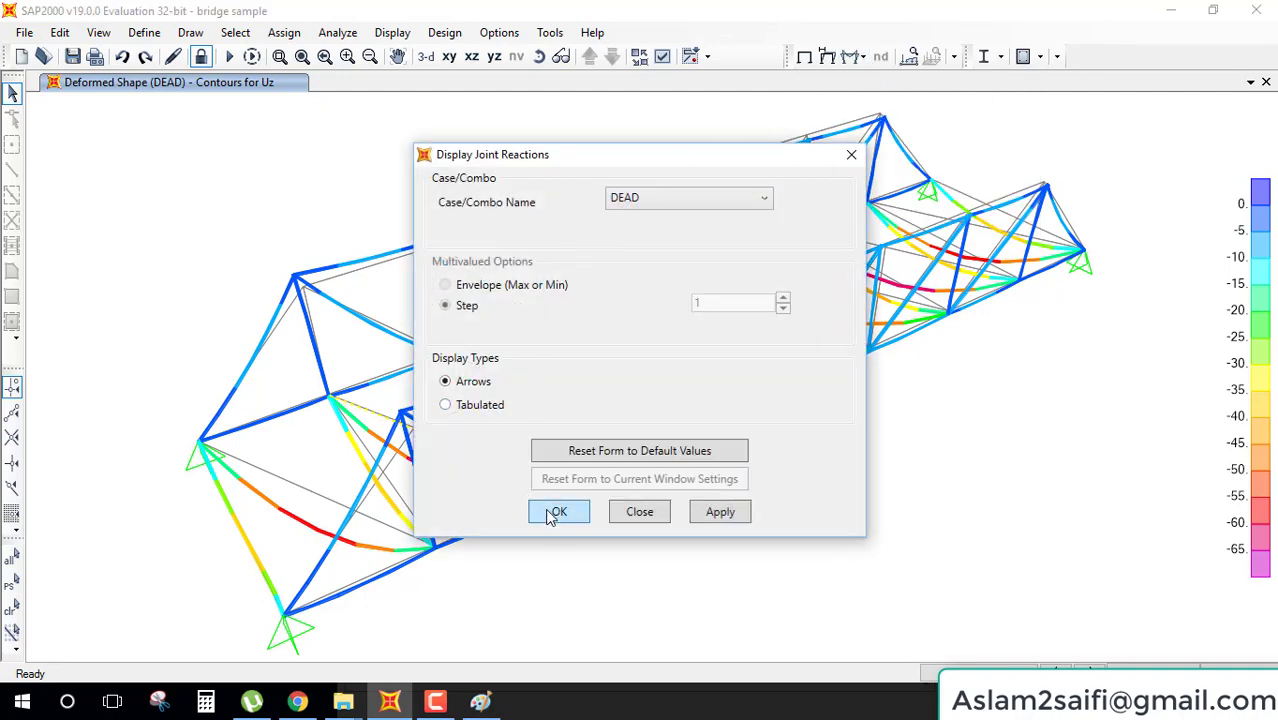
{"action": "left_click", "coordinate": [553, 513]}
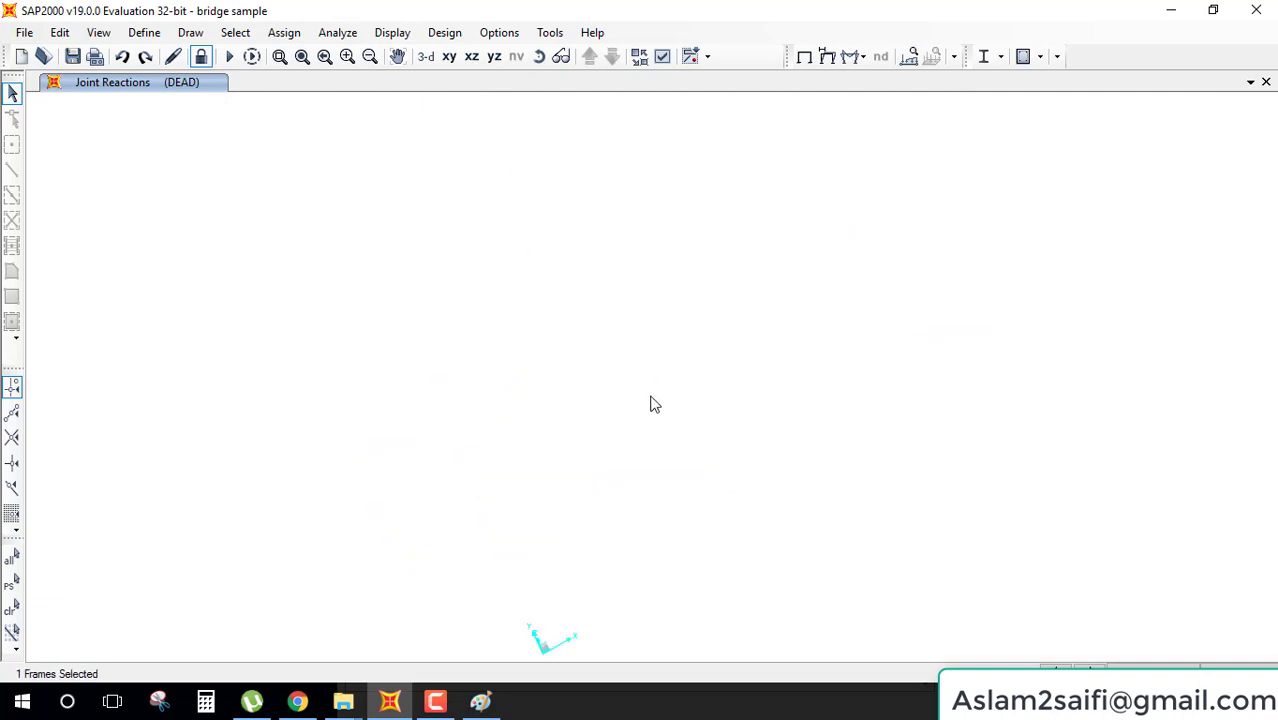
- Select a bridge frame member and restore the default 3-D view of the reactions
{"action": "left_click", "coordinate": [427, 60]}
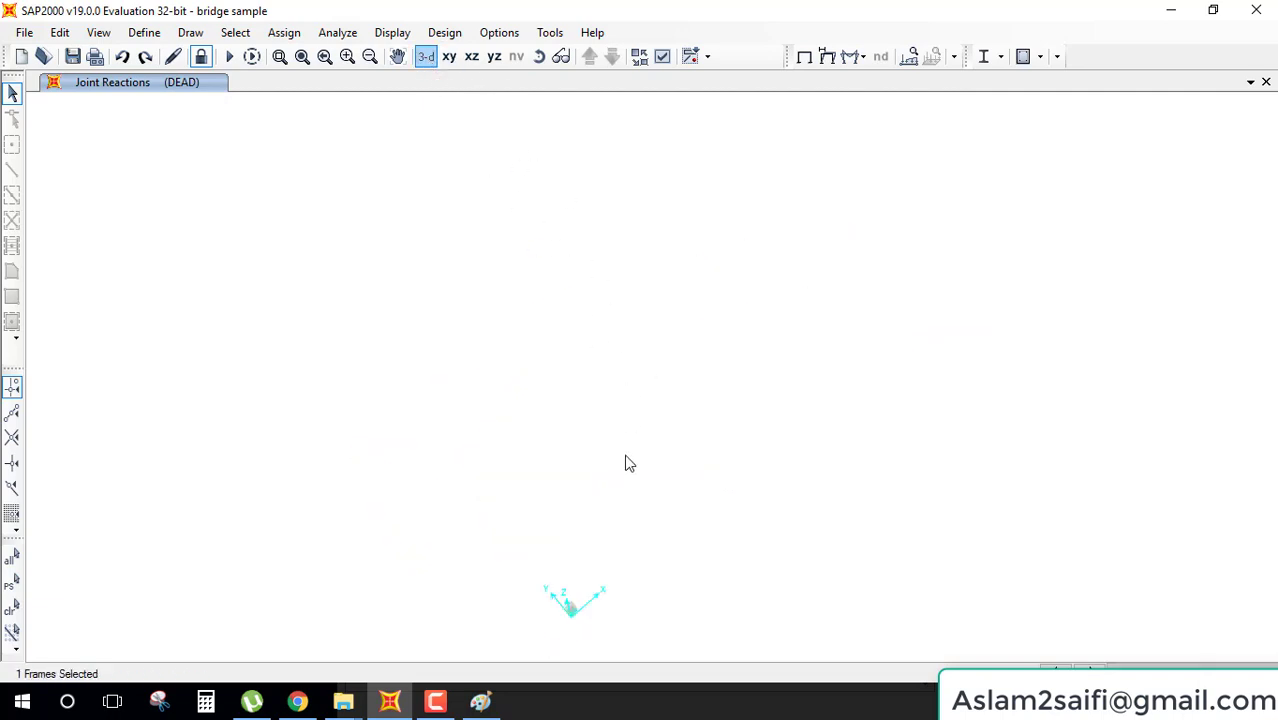
{"action": "left_click", "coordinate": [426, 60]}
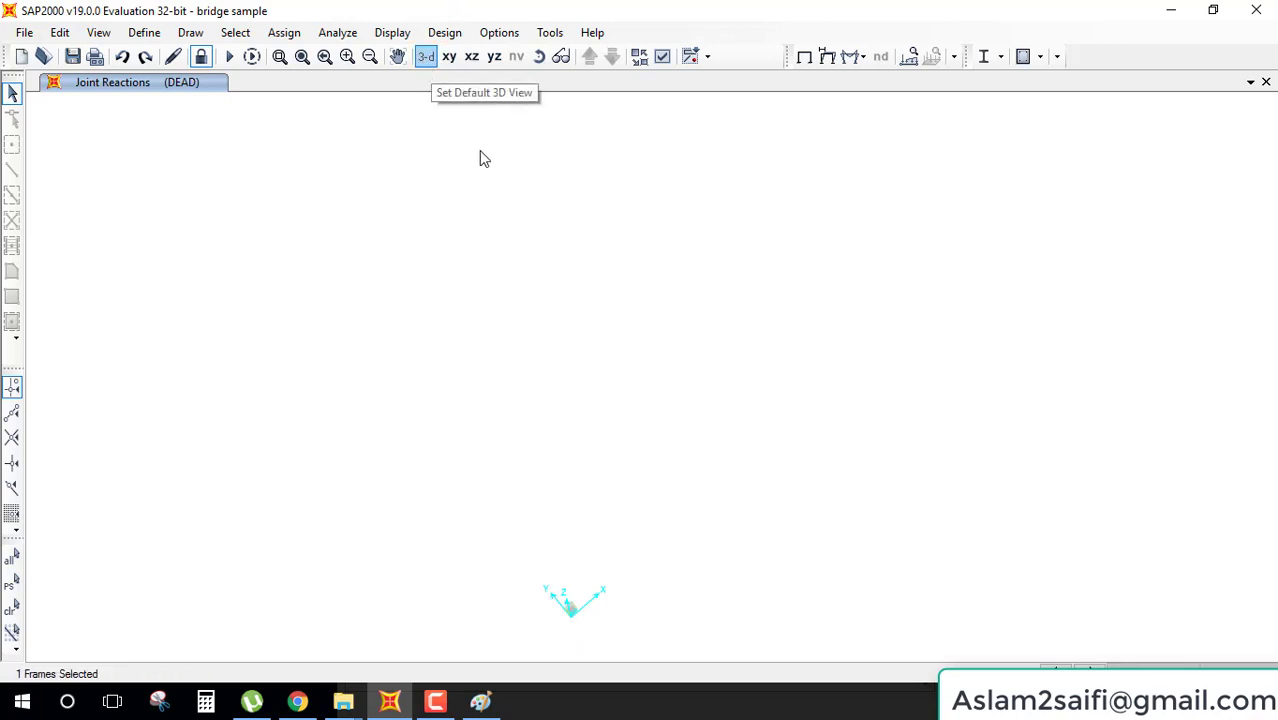
{"action": "left_click", "coordinate": [630, 318]}
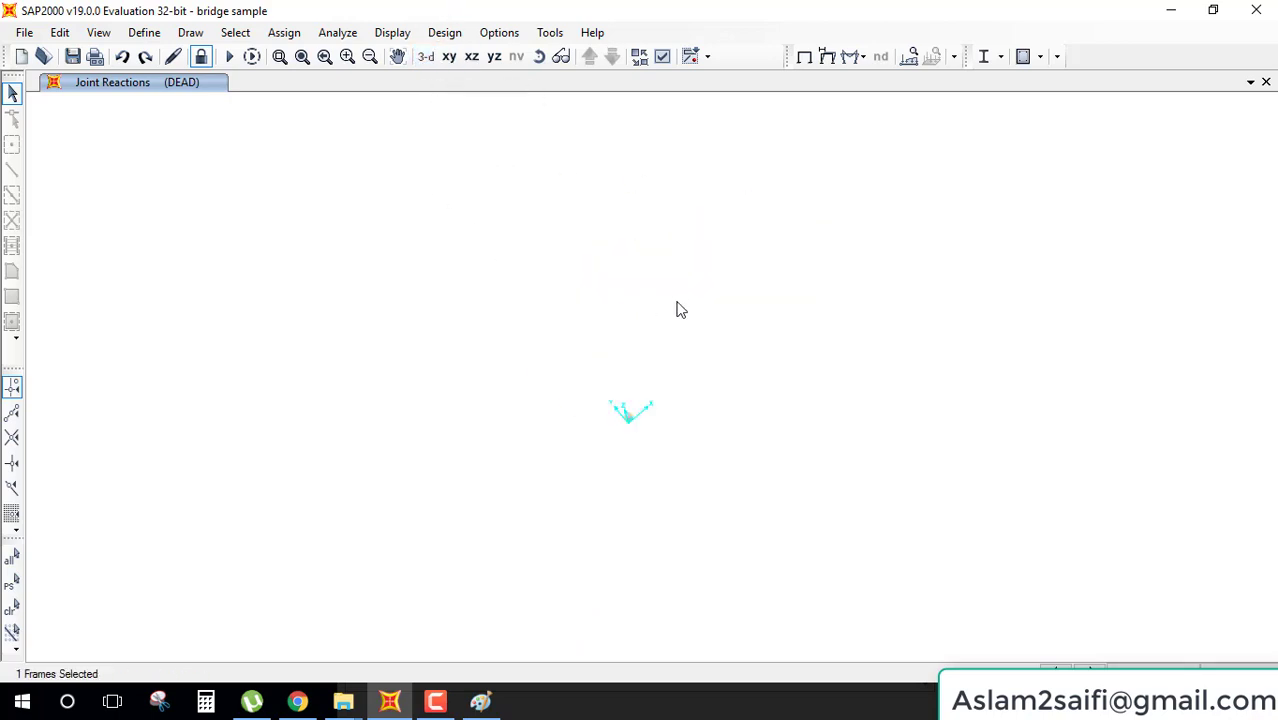
{"action": "left_click", "coordinate": [426, 57]}
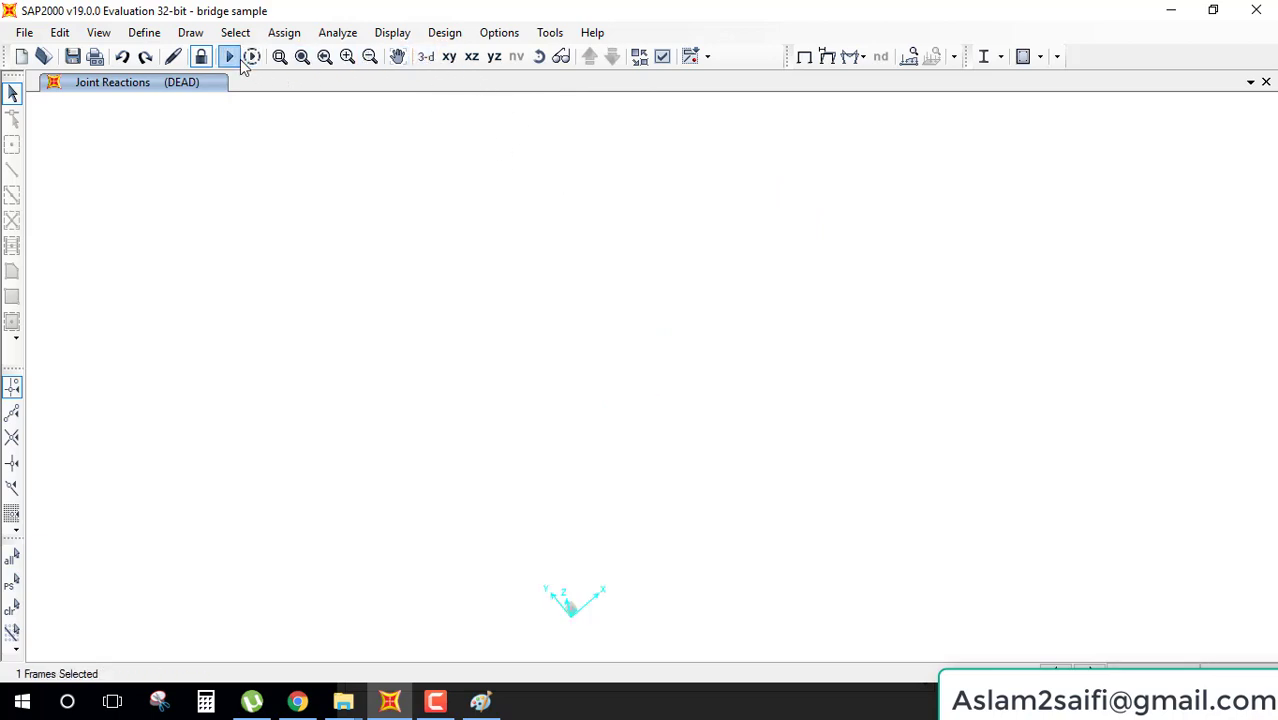
- Unlock the model, deleting the analysis results, and clear the current frame selection
{"action": "left_click", "coordinate": [201, 56]}
{"action": "left_click", "coordinate": [625, 421]}
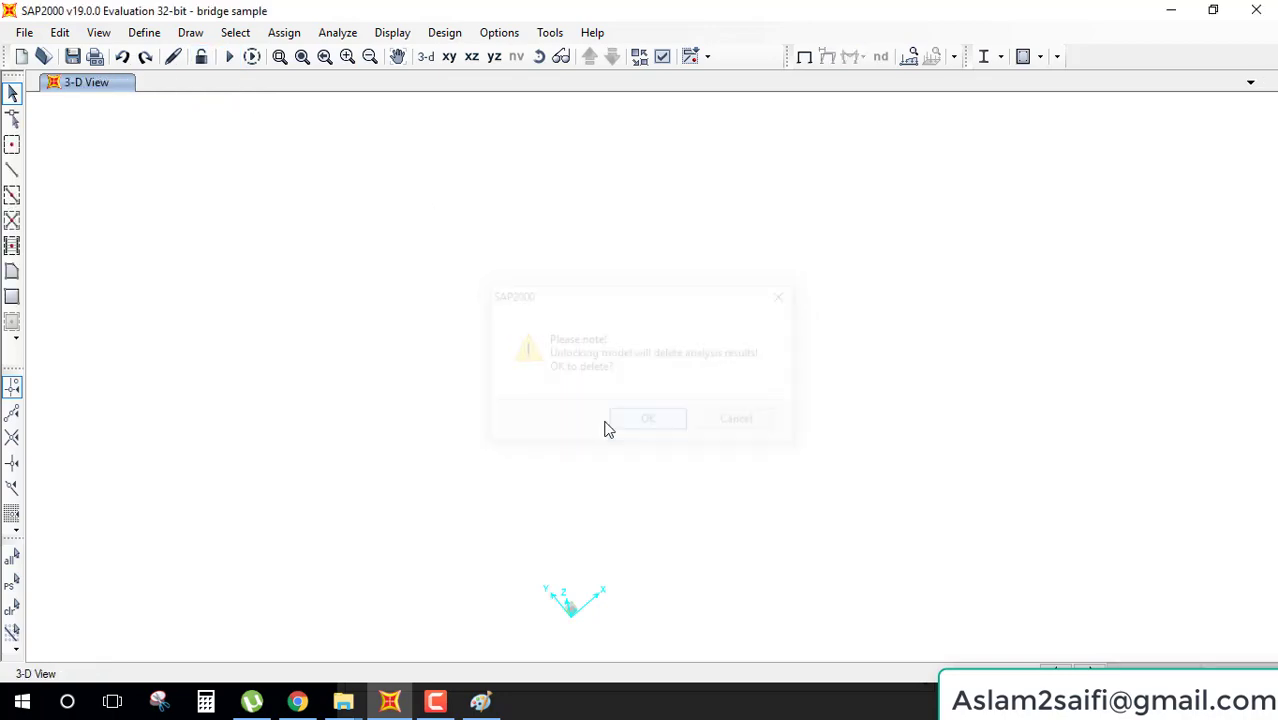
{"action": "scroll", "coordinate": [625, 390], "scroll_direction": "up", "scroll_amount": 2}
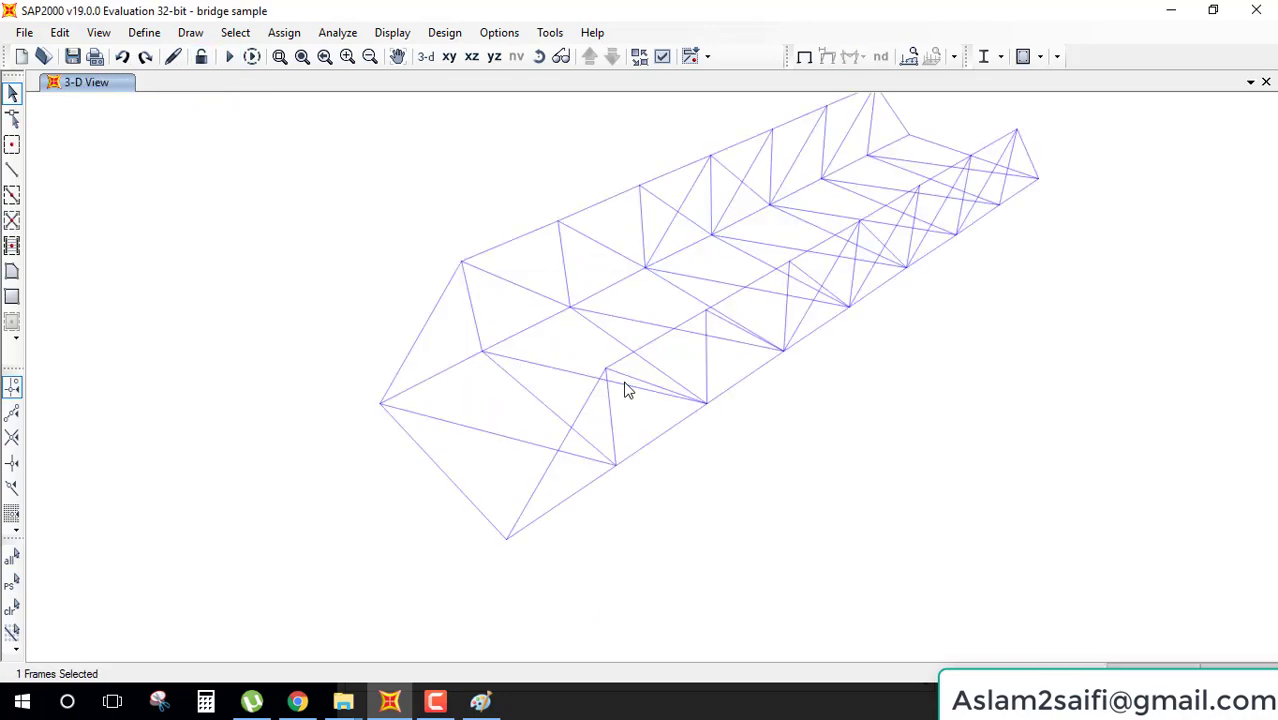
{"action": "scroll", "coordinate": [625, 390], "scroll_direction": "up", "scroll_amount": 2}
{"action": "scroll", "coordinate": [625, 390], "scroll_direction": "down", "scroll_amount": 2}
{"action": "scroll", "coordinate": [628, 386], "scroll_direction": "down", "scroll_amount": 1}
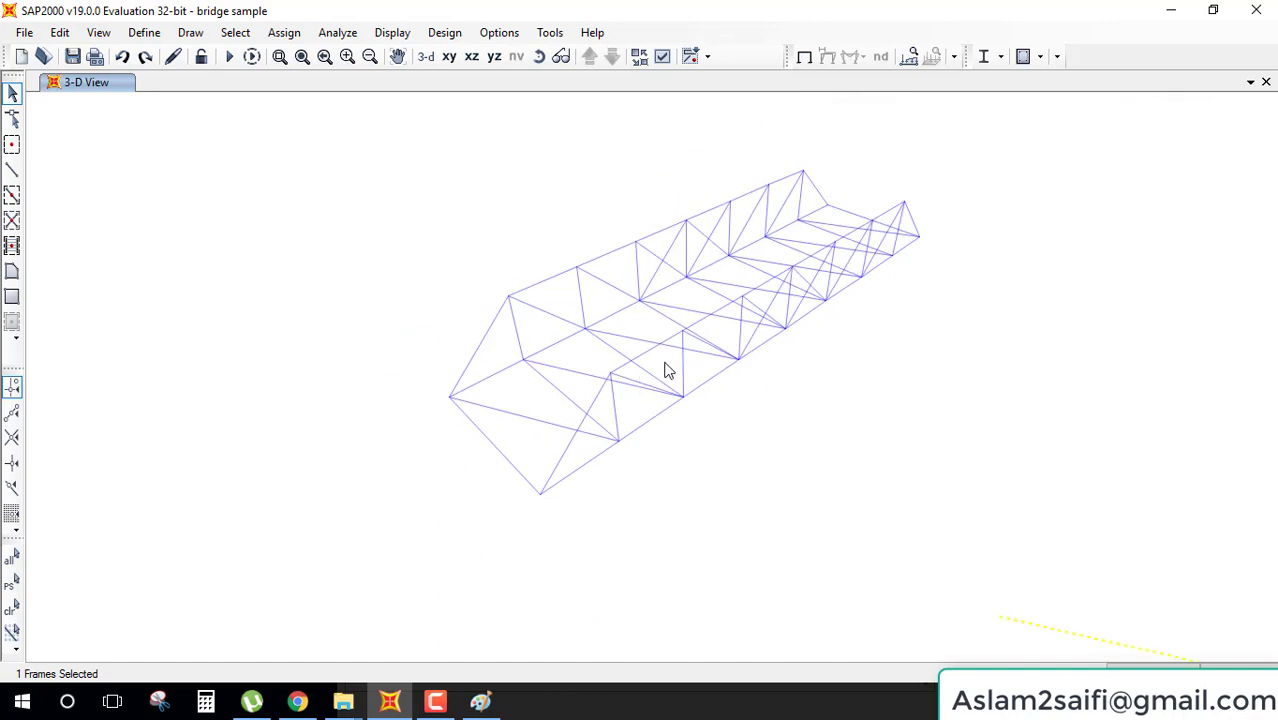
{"action": "key", "text": "ctrl+q"}
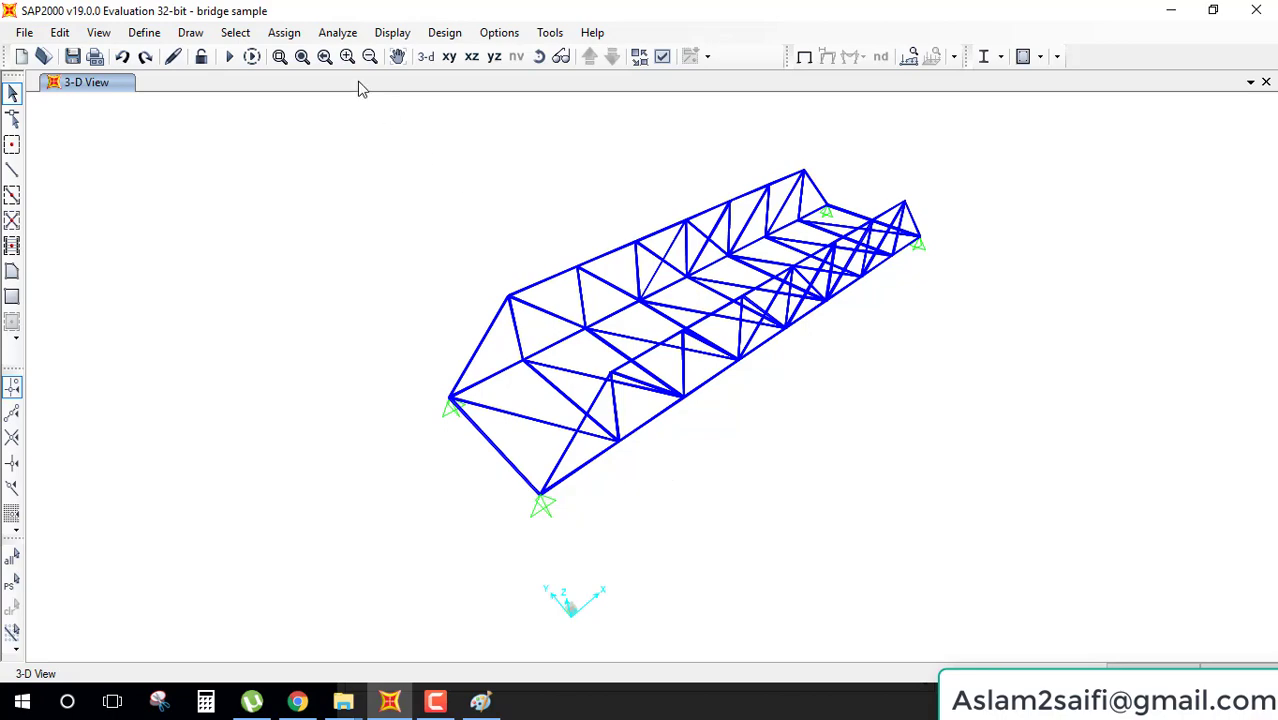
- Pick the 'truss angle' frame section and open its definition for modification
{"action": "left_click", "coordinate": [284, 32]}
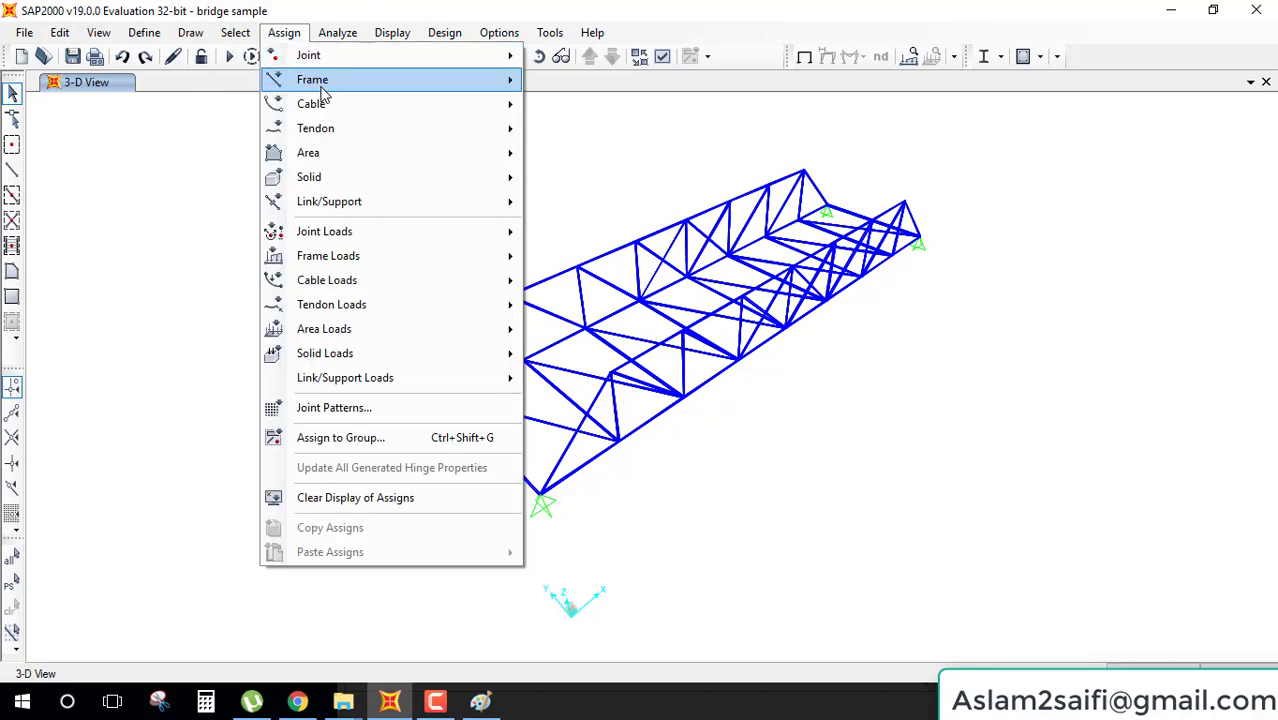
{"action": "mouse_move", "coordinate": [312, 79]}
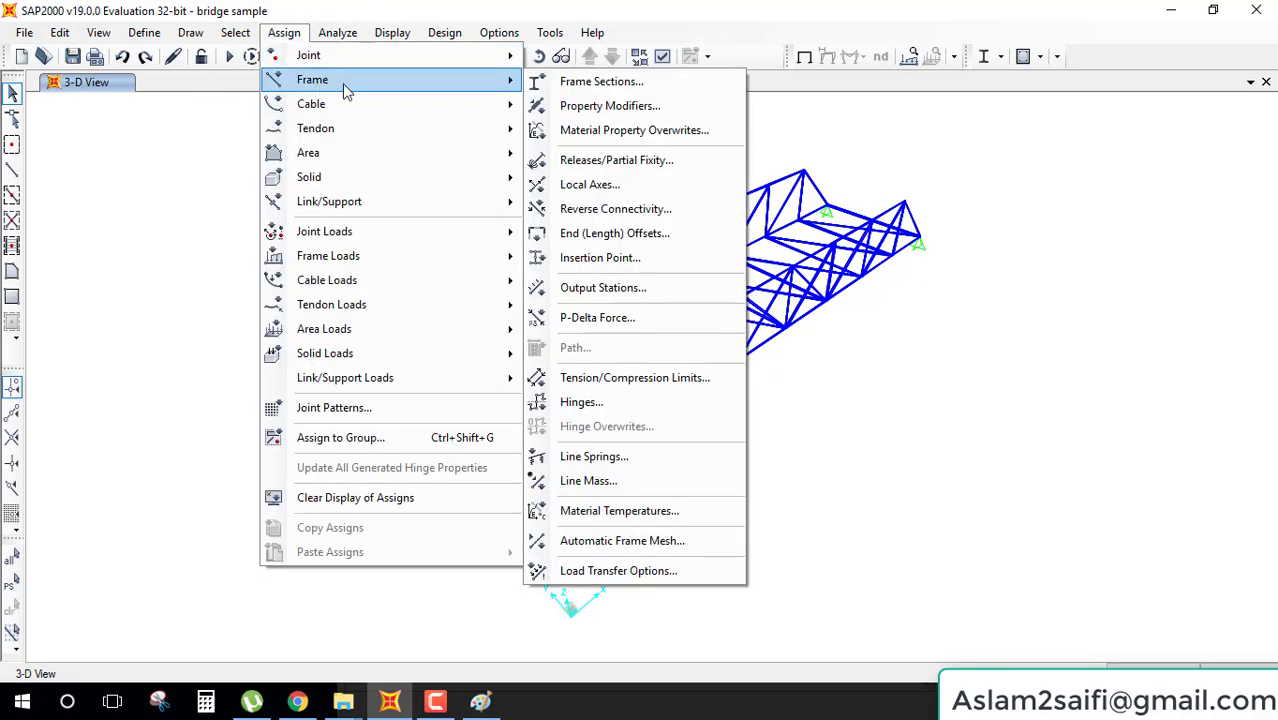
{"action": "left_click", "coordinate": [645, 82]}
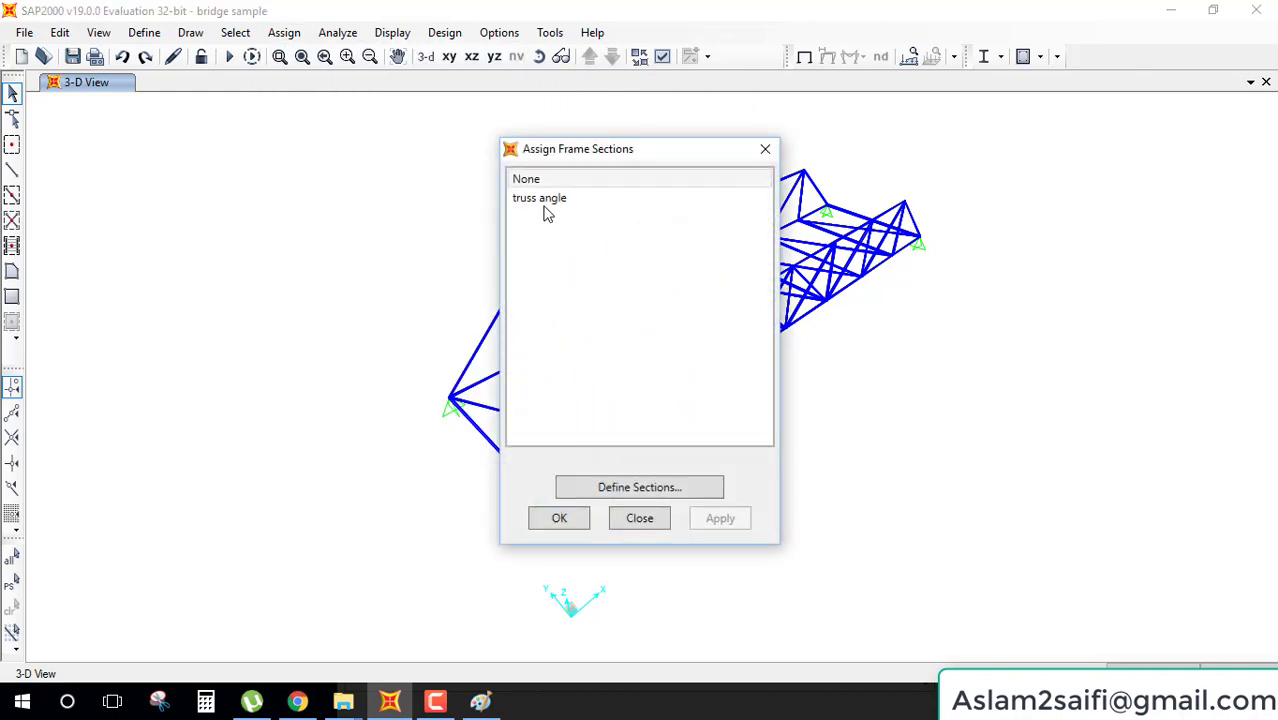
{"action": "left_click", "coordinate": [542, 206]}
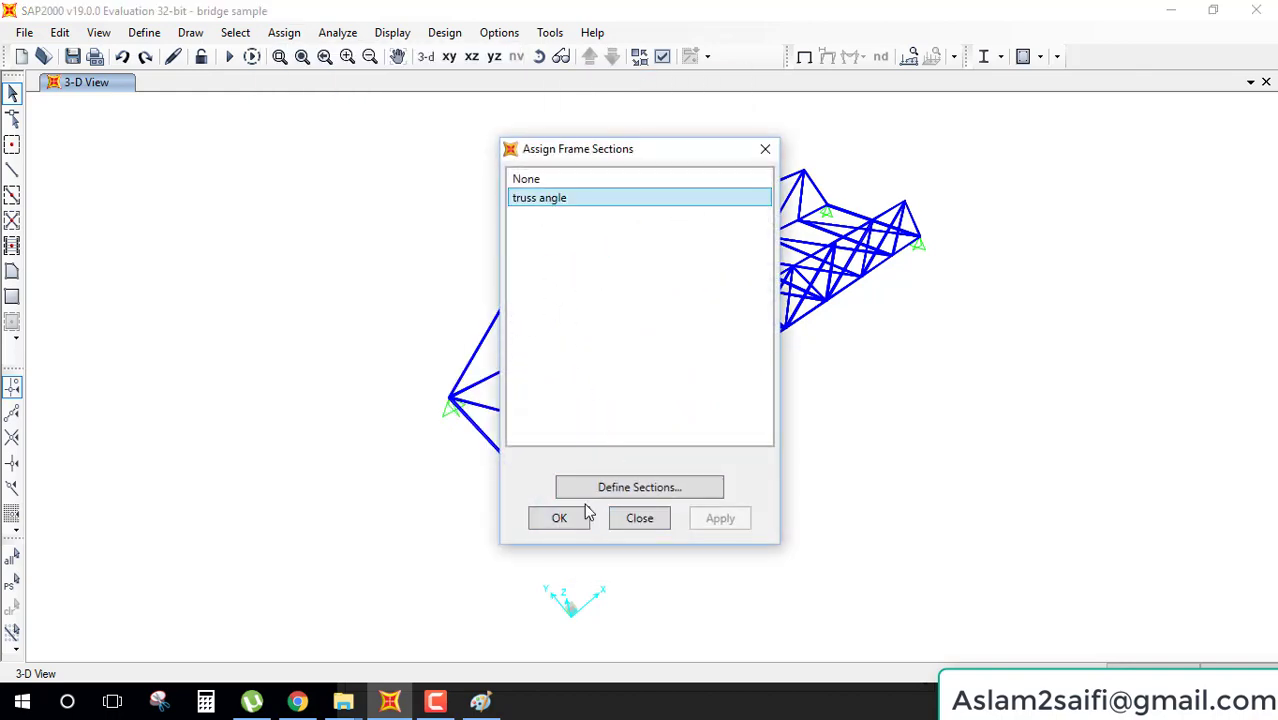
{"action": "left_click", "coordinate": [615, 490]}
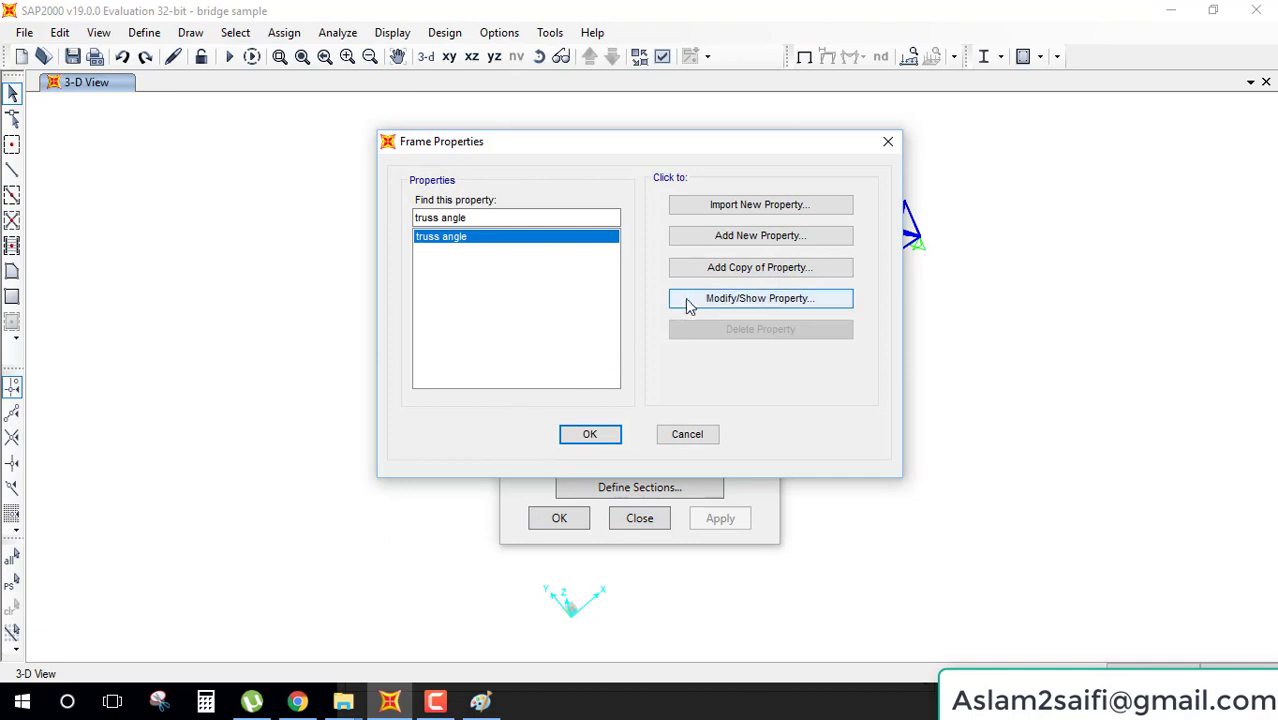
{"action": "left_click", "coordinate": [700, 298]}
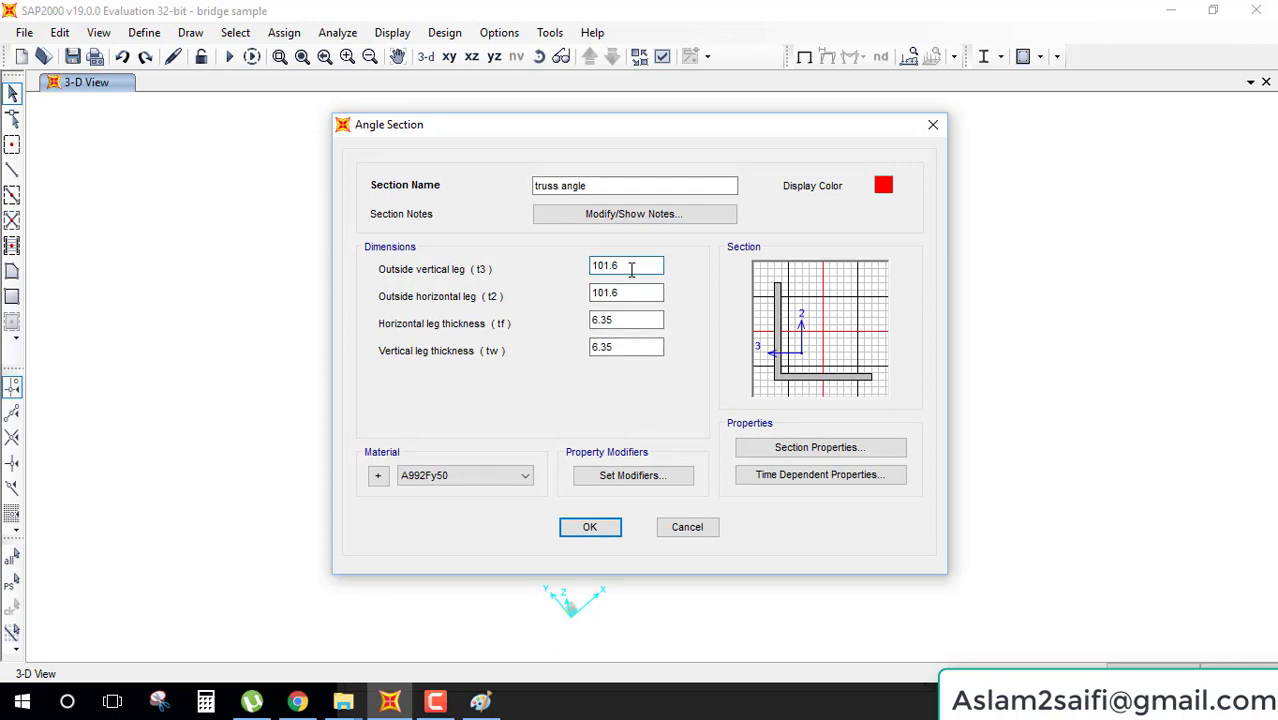
- Set truss angle legs to 300 x 300 with 40 thicknesses, then assign it
{"action": "left_click_drag", "start_coordinate": [618, 265], "coordinate": [487, 287]}
{"action": "type", "text": "300"}
{"action": "key", "text": "Tab"}
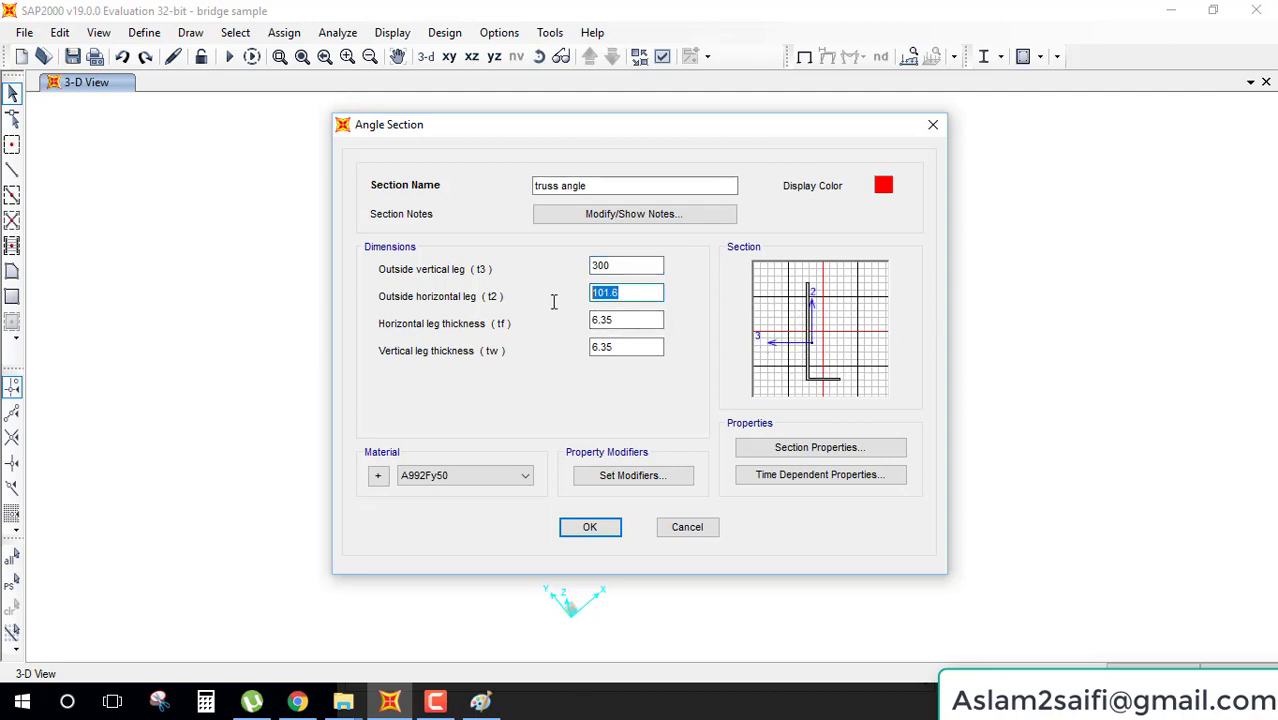
{"action": "type", "text": "300"}
{"action": "left_click", "coordinate": [620, 320]}
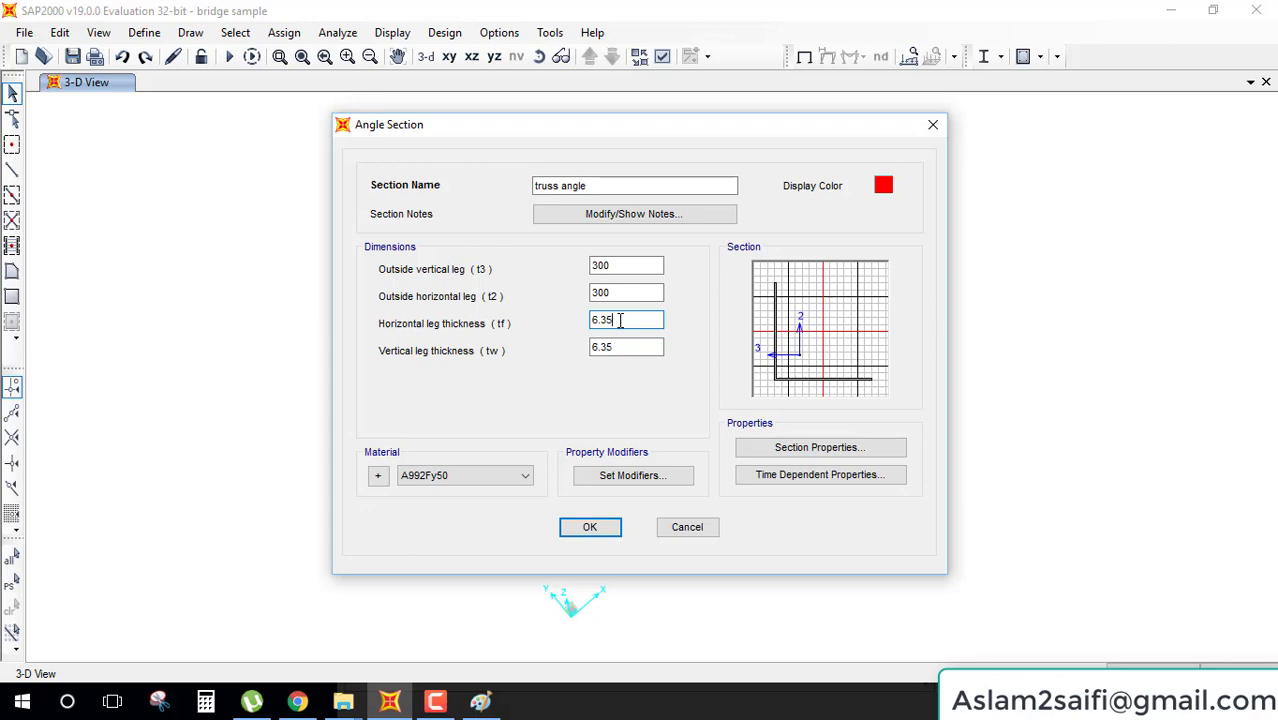
{"action": "left_click_drag", "start_coordinate": [621, 320], "coordinate": [541, 323]}
{"action": "type", "text": "40"}
{"action": "left_click_drag", "start_coordinate": [621, 347], "coordinate": [584, 348]}
{"action": "type", "text": "0"}
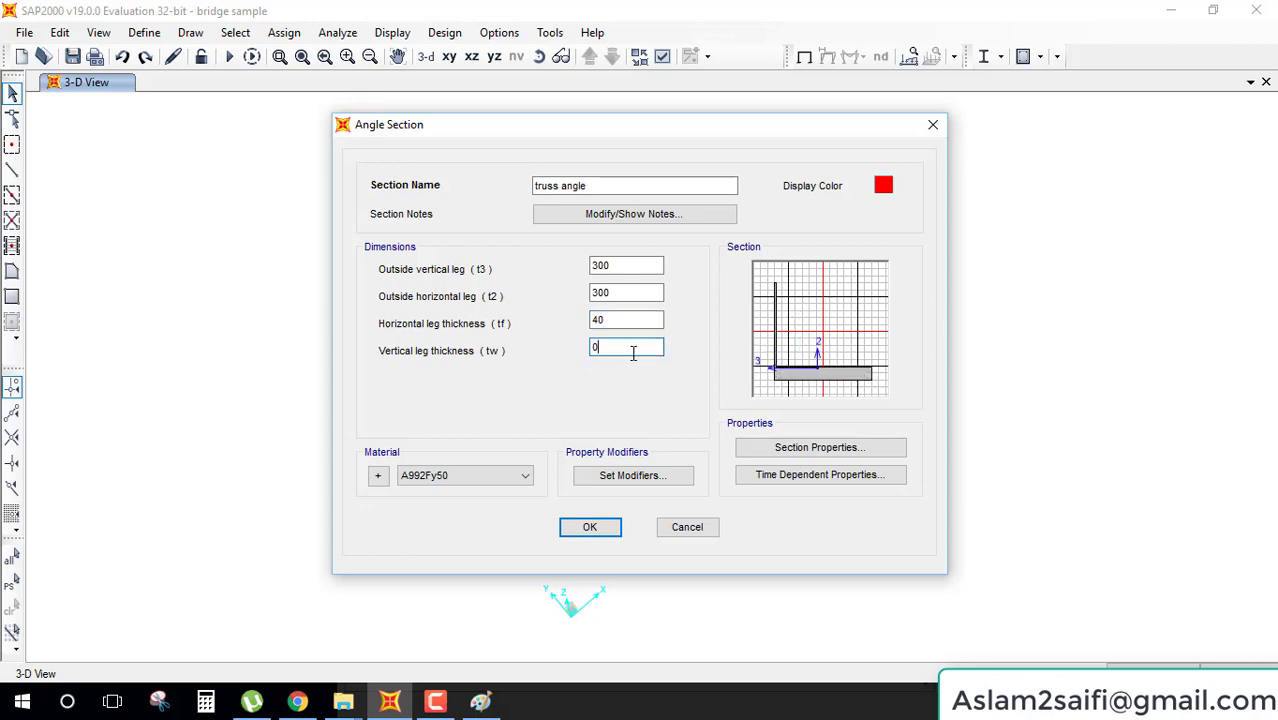
{"action": "type", "text": "40"}
{"action": "left_click", "coordinate": [613, 320]}
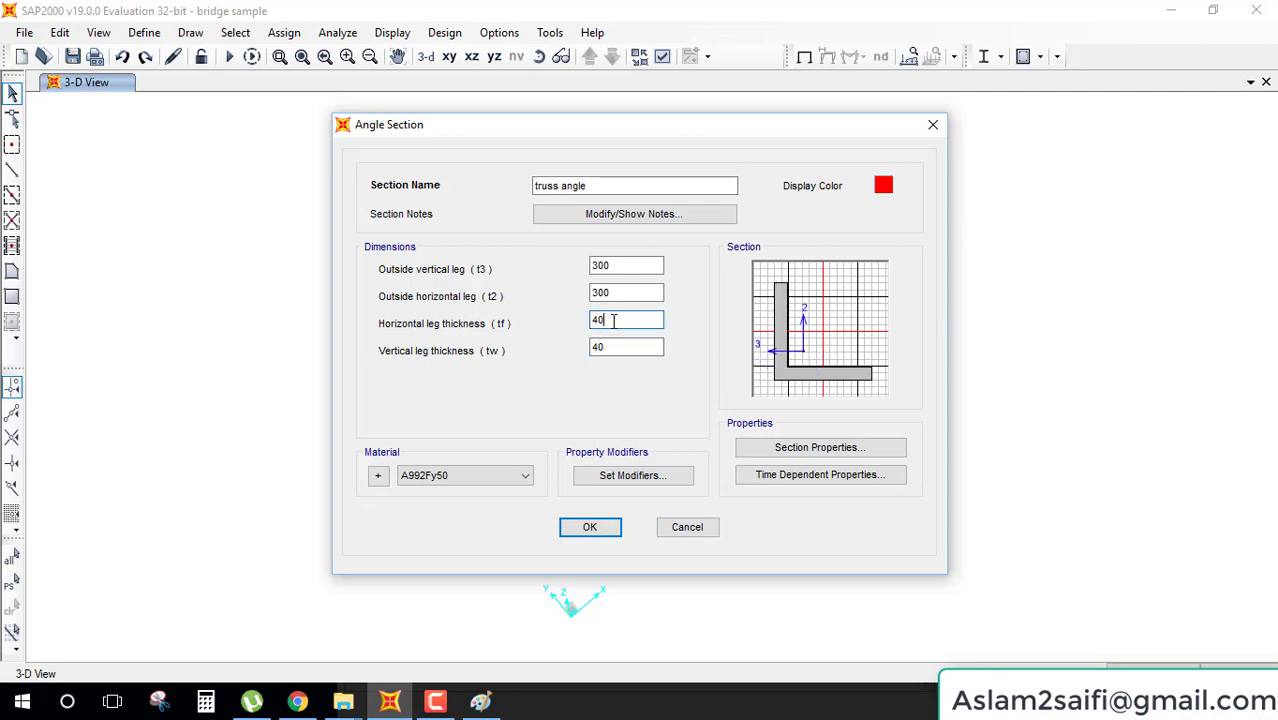
{"action": "left_click", "coordinate": [590, 527]}
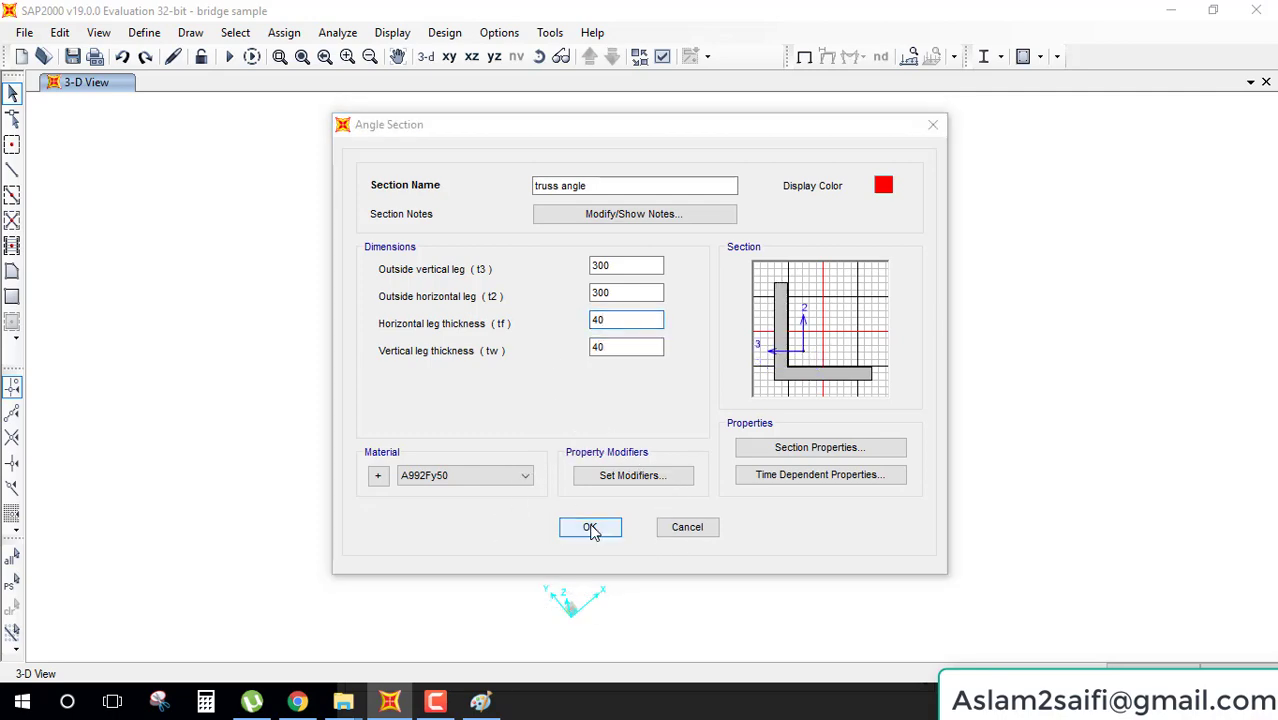
{"action": "left_click", "coordinate": [592, 436]}
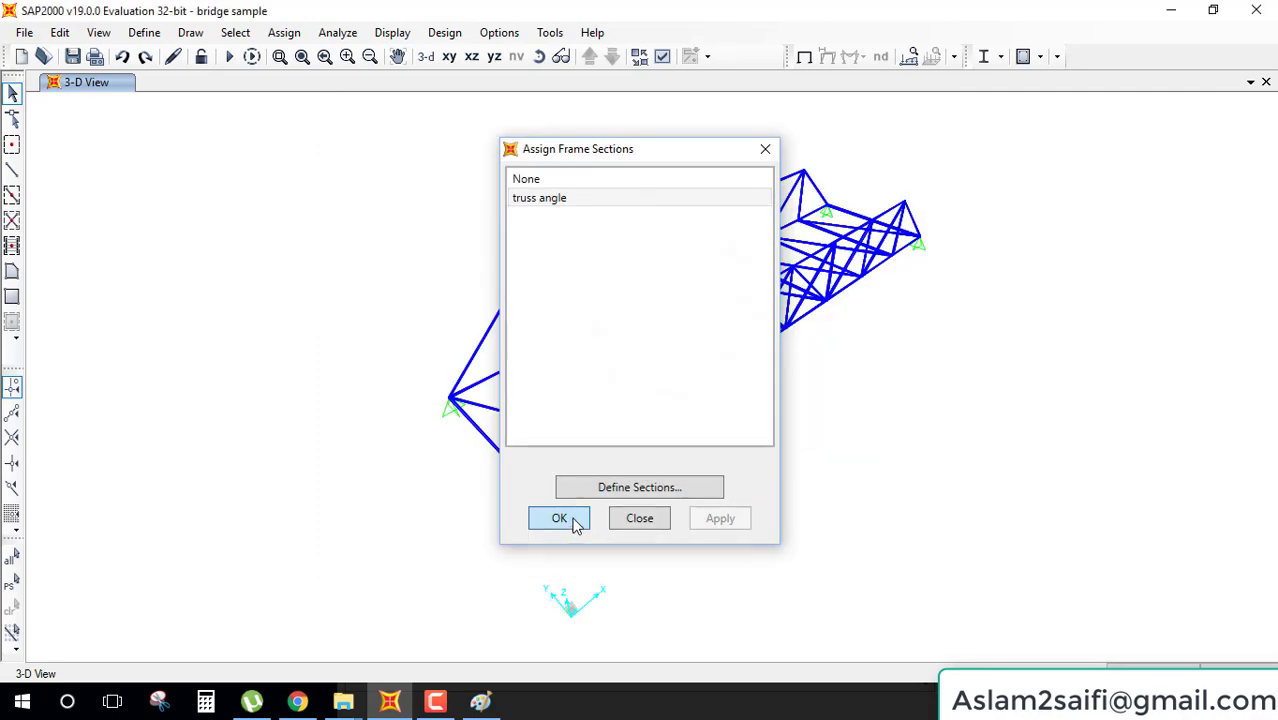
{"action": "left_click", "coordinate": [556, 518]}
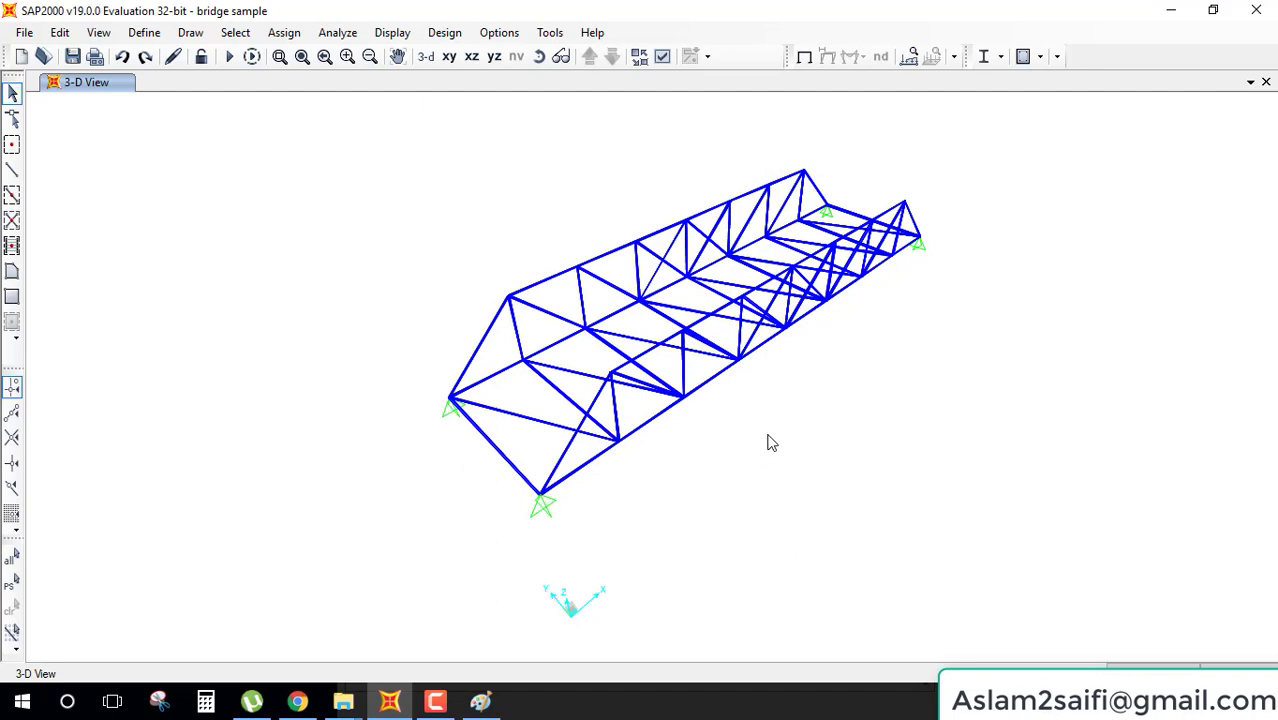
- Toggle members between line and extruded display, leaving them extruded
{"action": "left_click", "coordinate": [662, 56]}
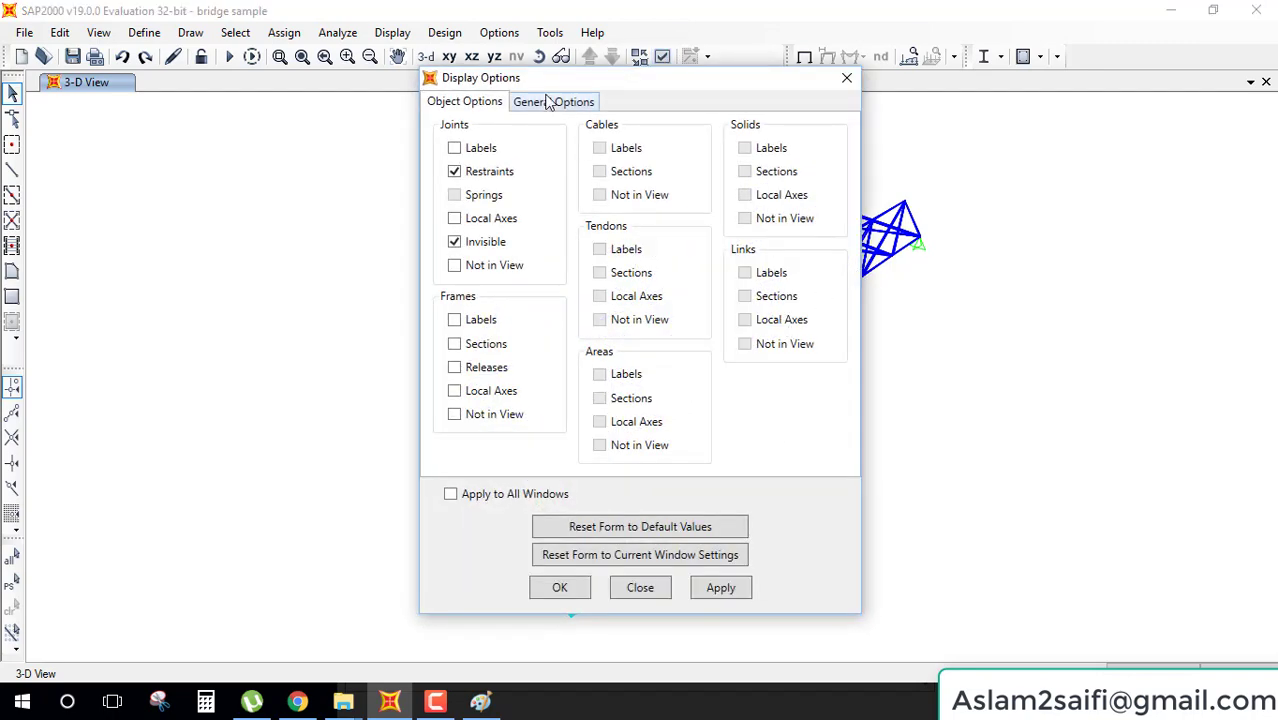
{"action": "left_click", "coordinate": [548, 103]}
{"action": "left_click", "coordinate": [722, 150]}
{"action": "left_click", "coordinate": [718, 588]}
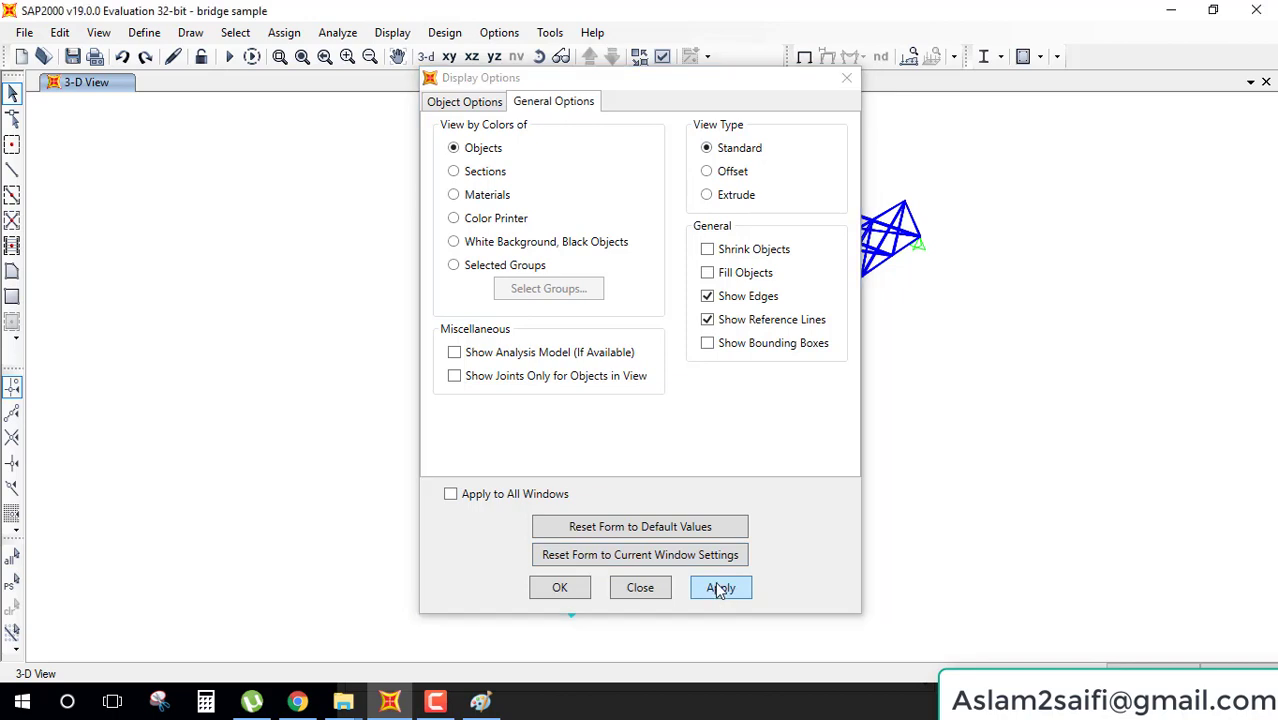
{"action": "left_click", "coordinate": [707, 195]}
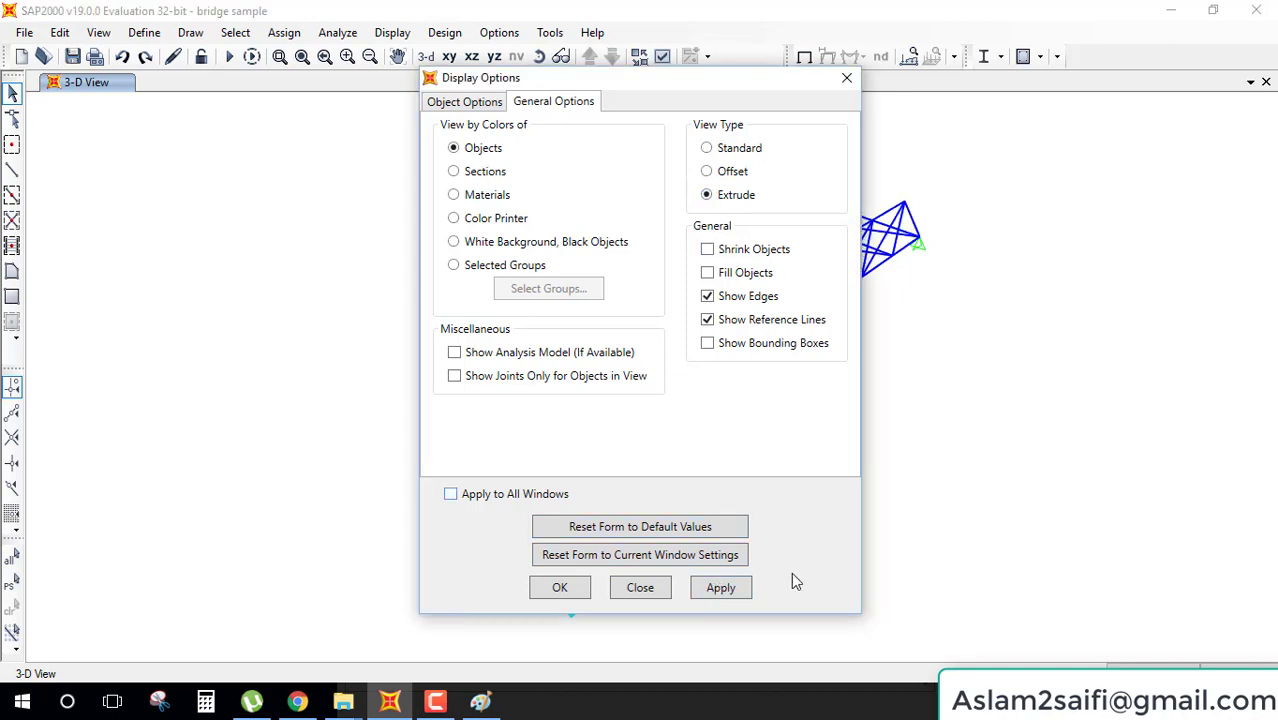
{"action": "left_click", "coordinate": [740, 592]}
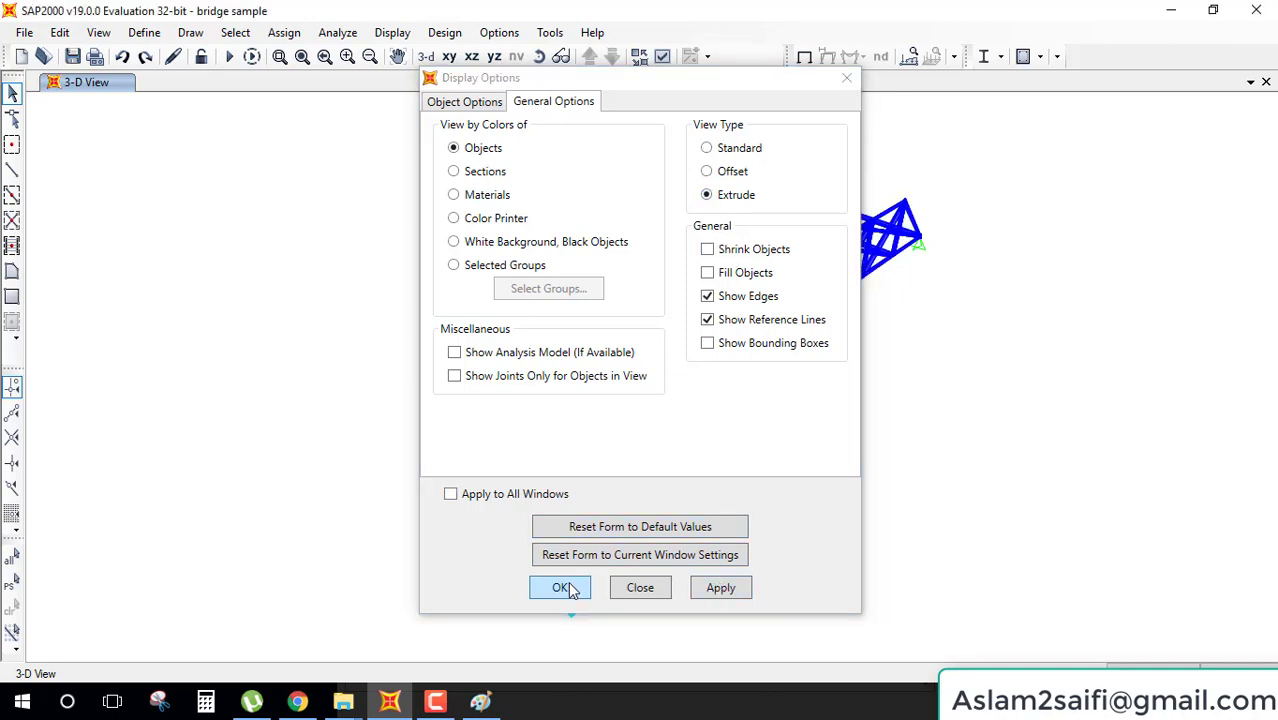
{"action": "left_click", "coordinate": [570, 590]}
- Preview the truss coloured by section and then by material
{"action": "left_click", "coordinate": [662, 56]}
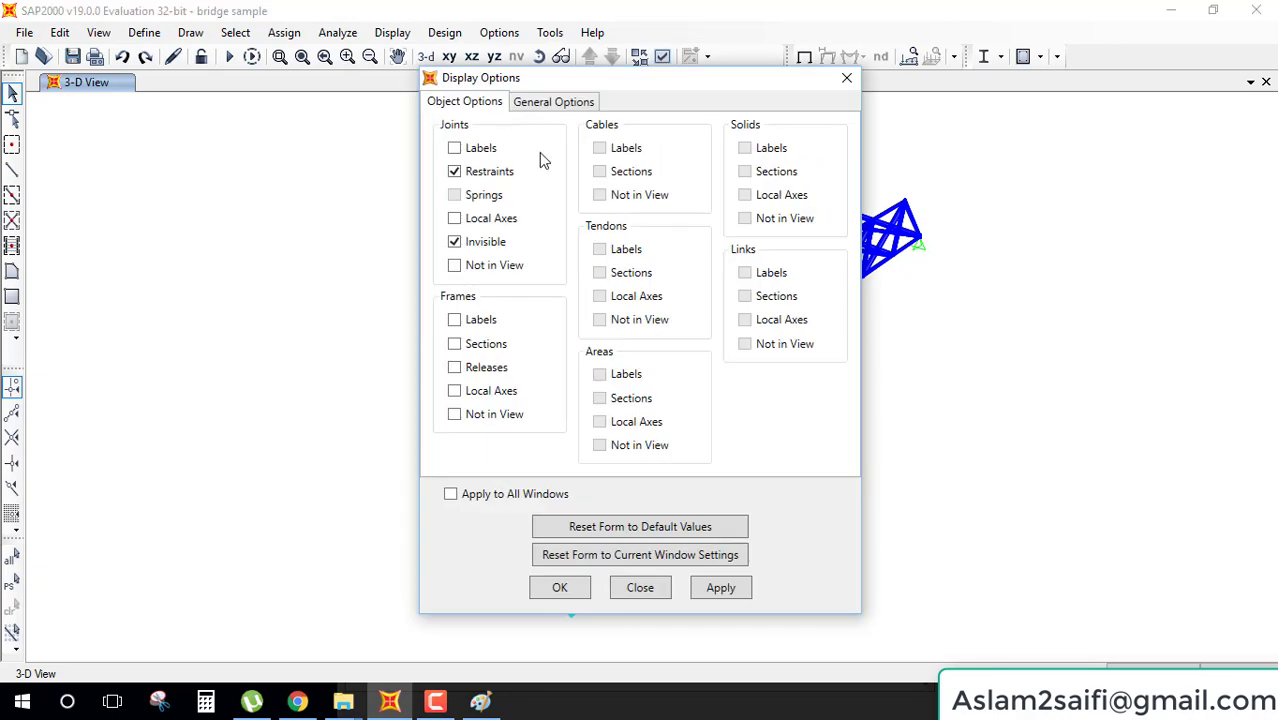
{"action": "left_click", "coordinate": [538, 104]}
{"action": "left_click", "coordinate": [485, 171]}
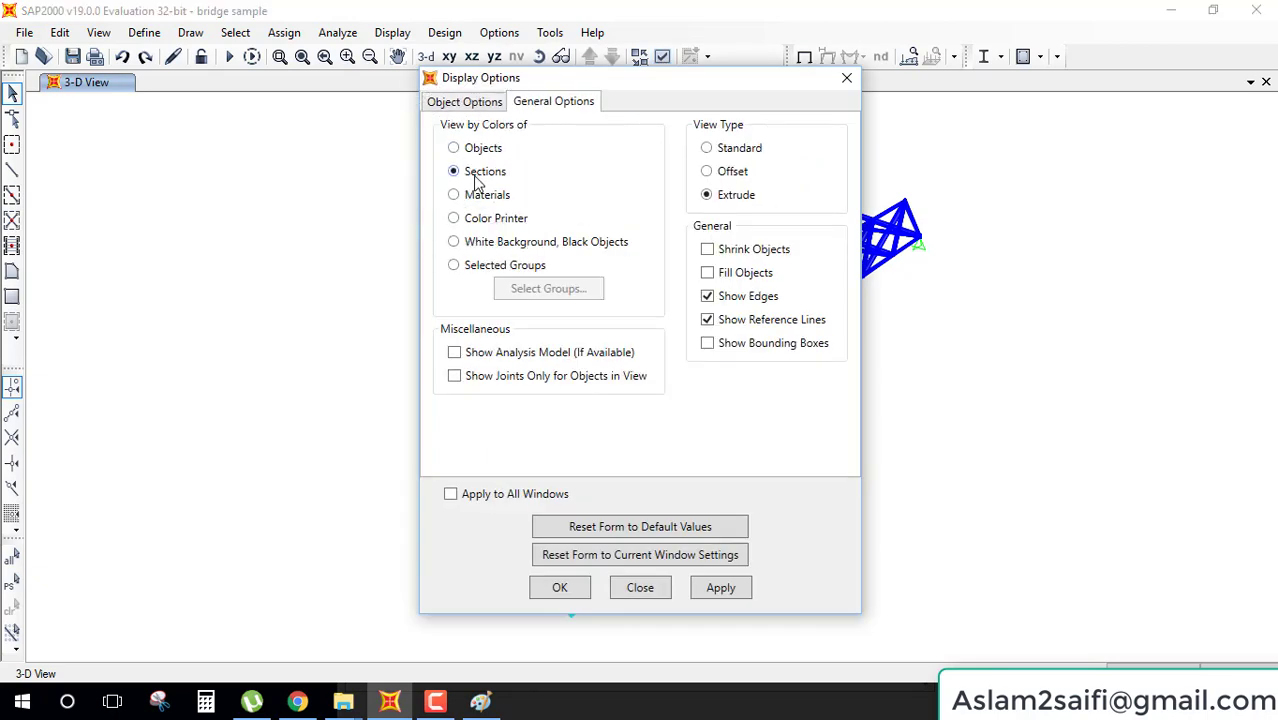
{"action": "left_click", "coordinate": [724, 597]}
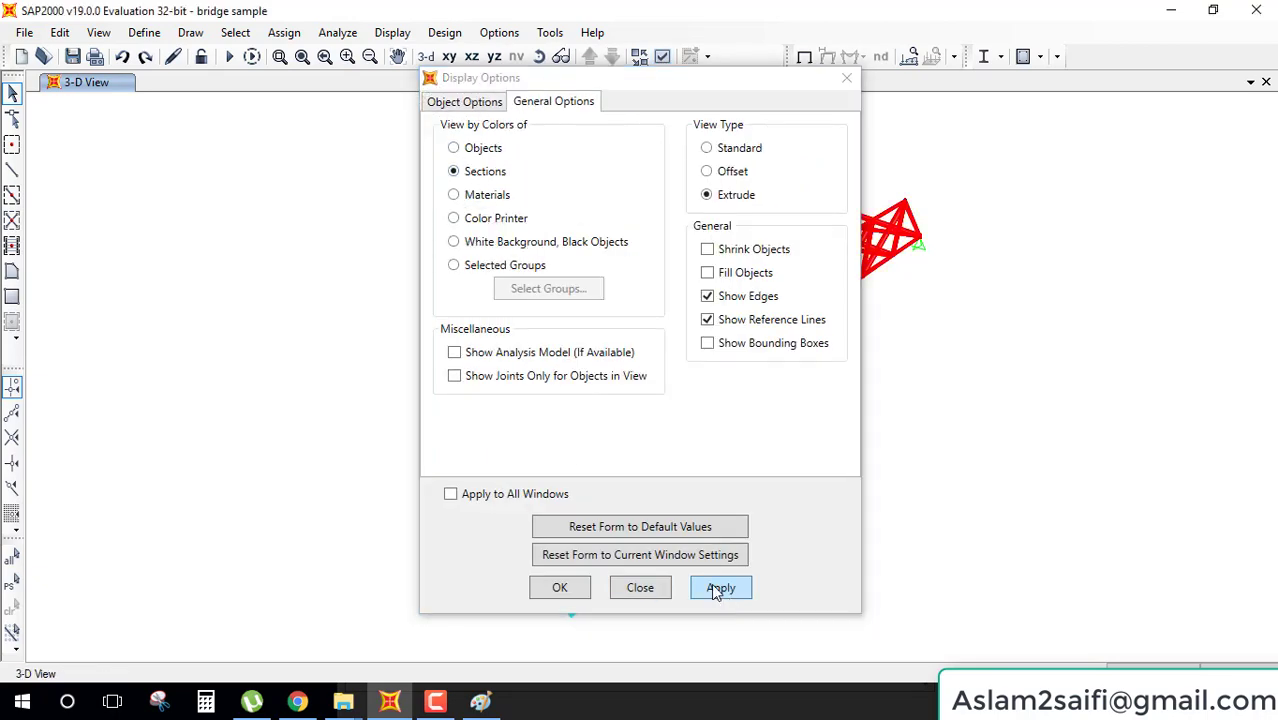
{"action": "left_click_drag", "start_coordinate": [676, 70], "coordinate": [386, 88]}
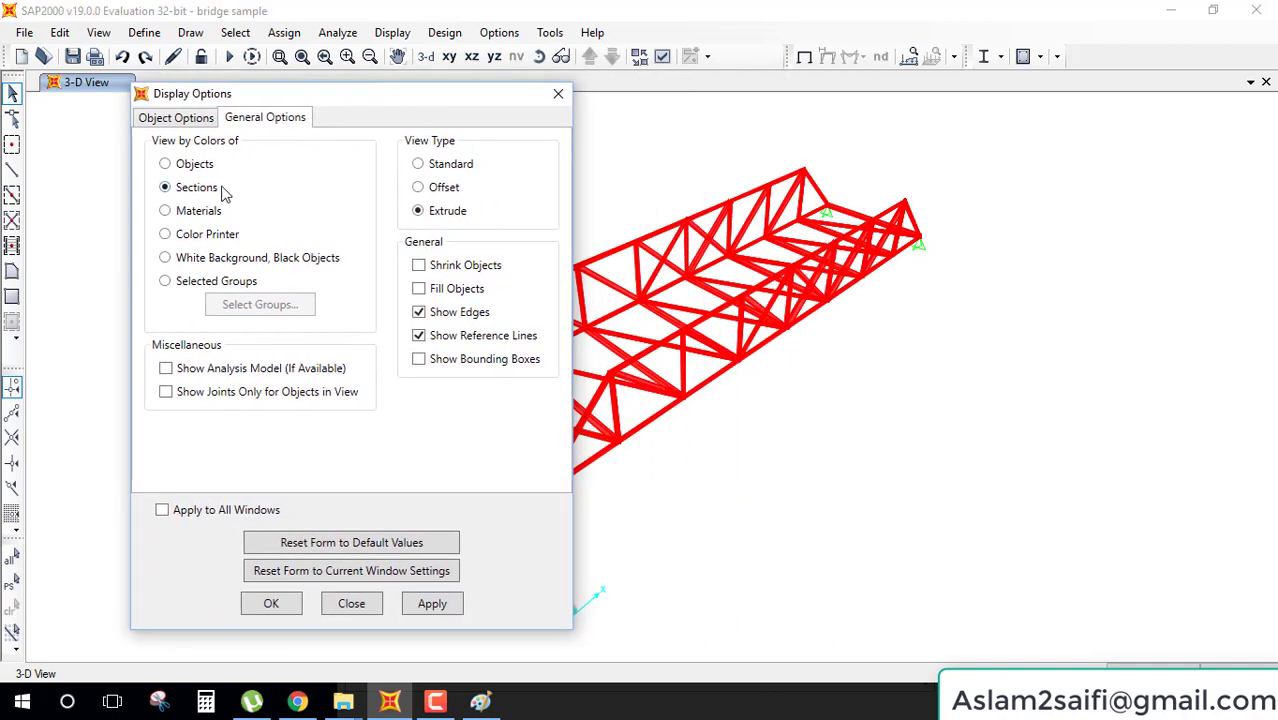
{"action": "left_click", "coordinate": [208, 216]}
{"action": "left_click", "coordinate": [432, 604]}
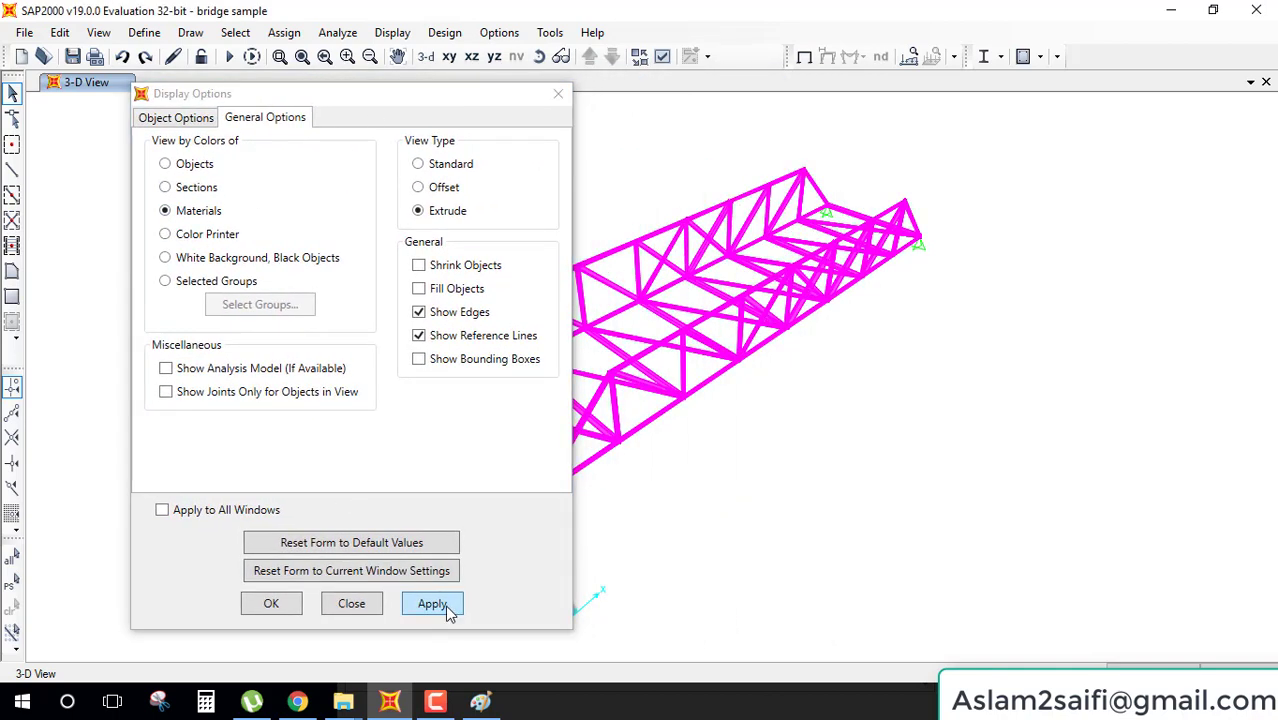
- After trying printer and group colours, settle on White Background, Black Objects
{"action": "left_click", "coordinate": [216, 234]}
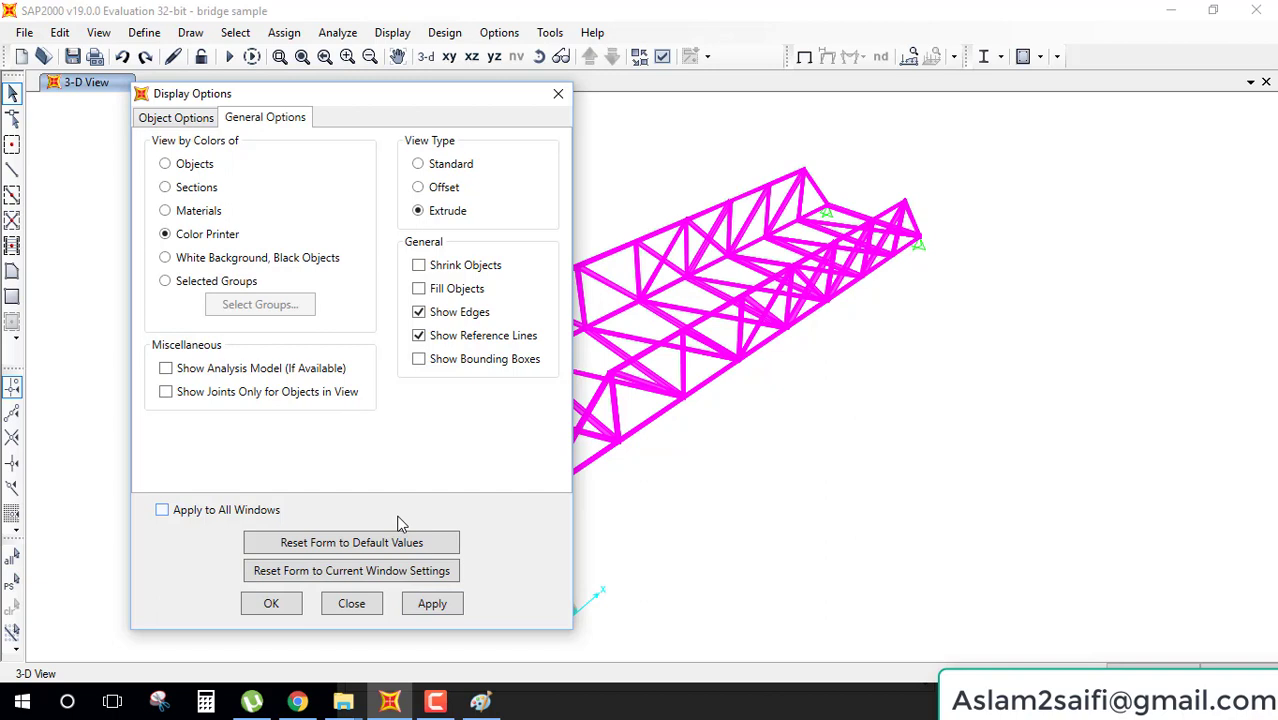
{"action": "left_click", "coordinate": [437, 612]}
{"action": "left_click", "coordinate": [258, 258]}
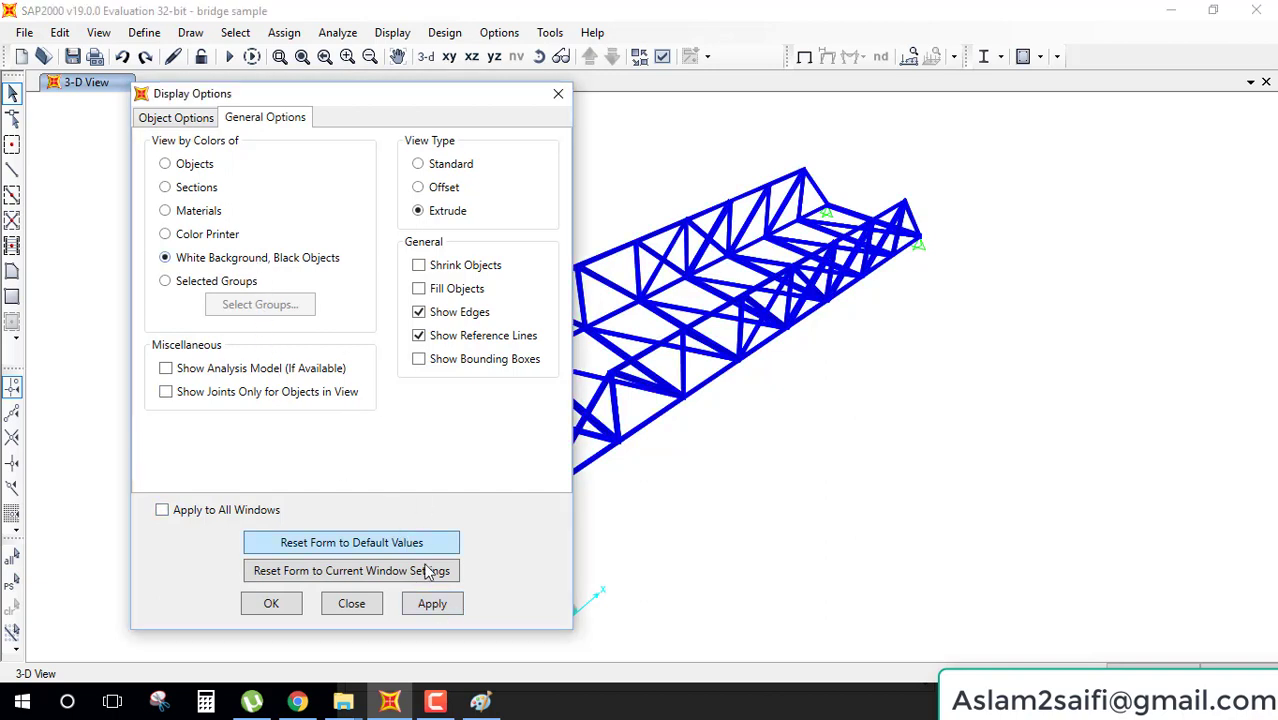
{"action": "left_click", "coordinate": [440, 609]}
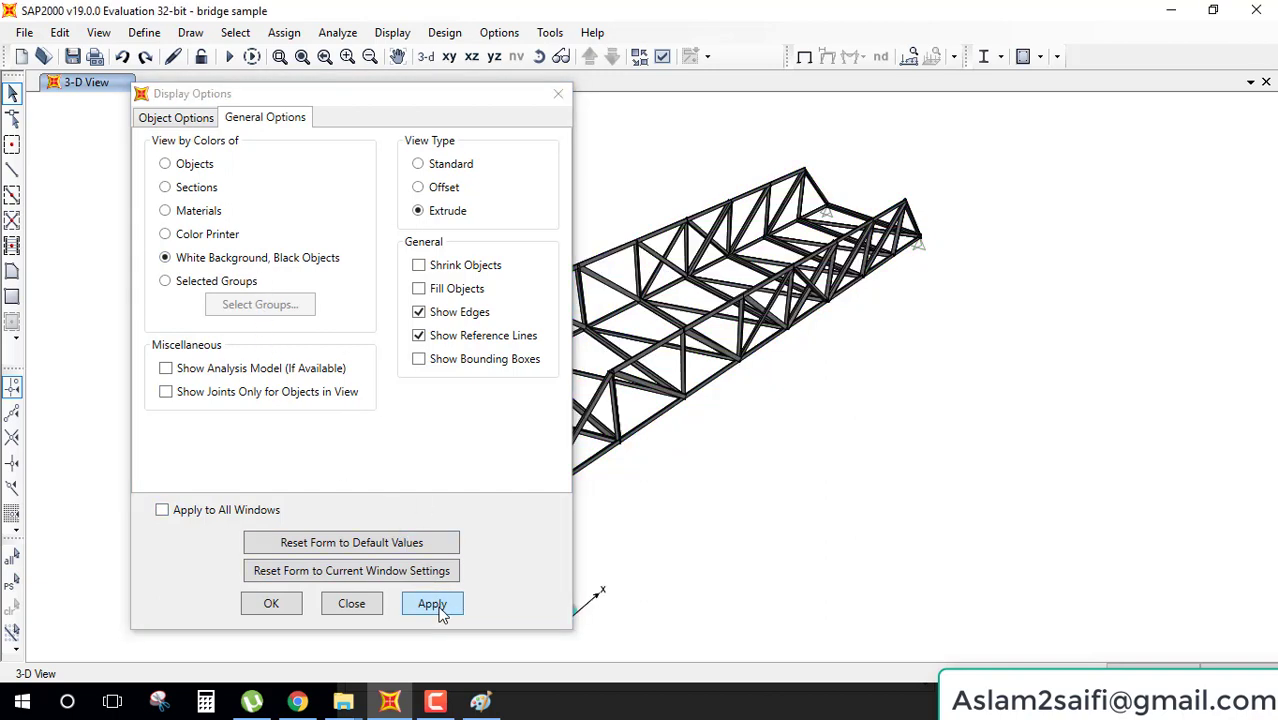
{"action": "left_click", "coordinate": [234, 284]}
{"action": "left_click", "coordinate": [430, 608]}
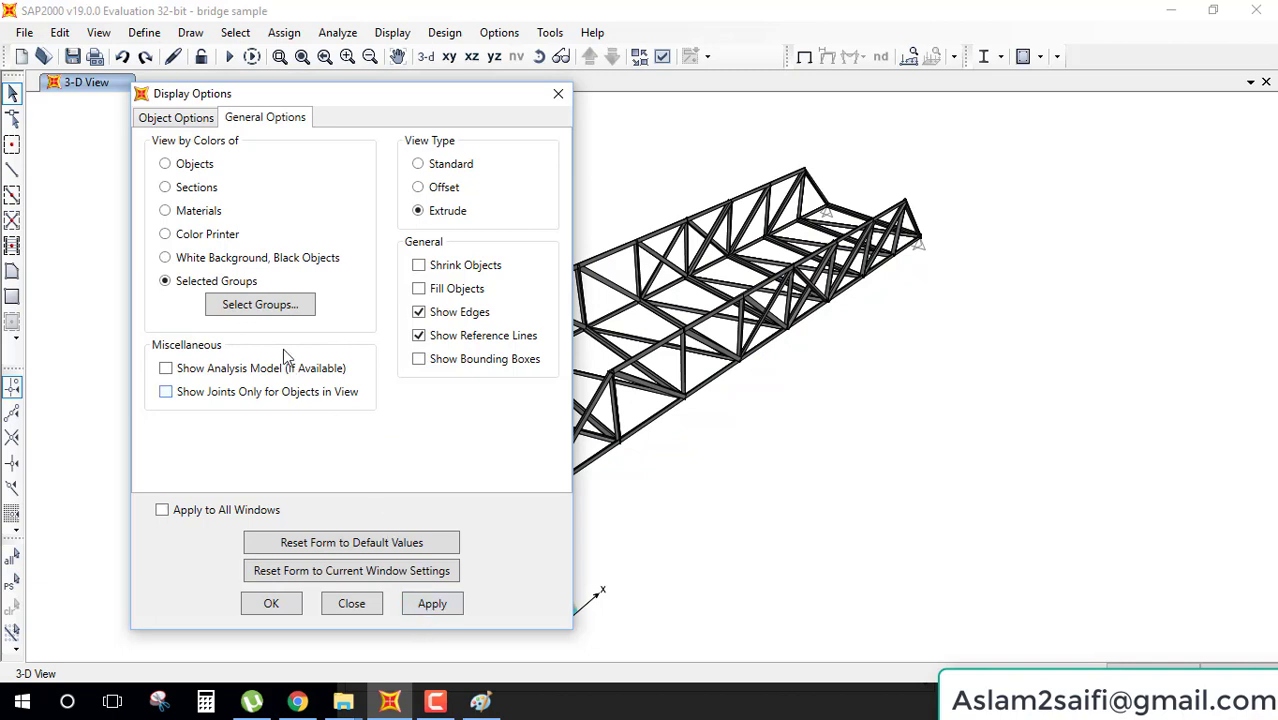
{"action": "left_click", "coordinate": [280, 260]}
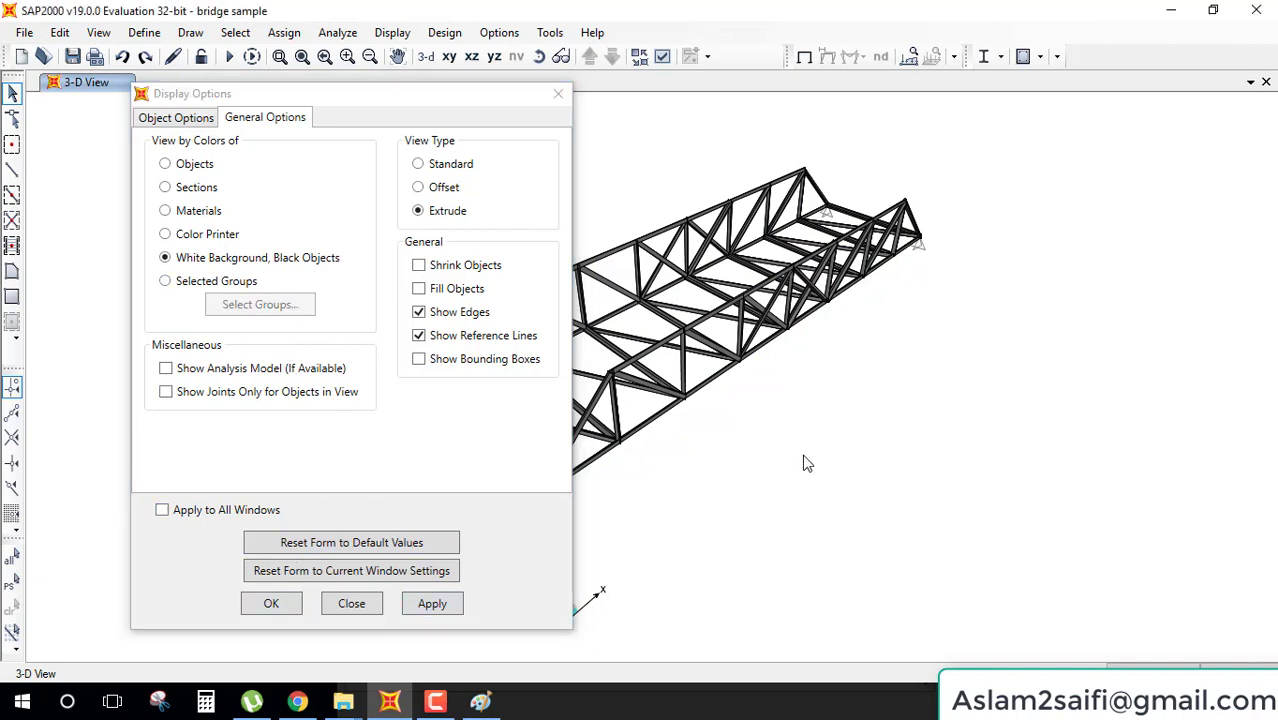
{"action": "key", "text": "Return"}
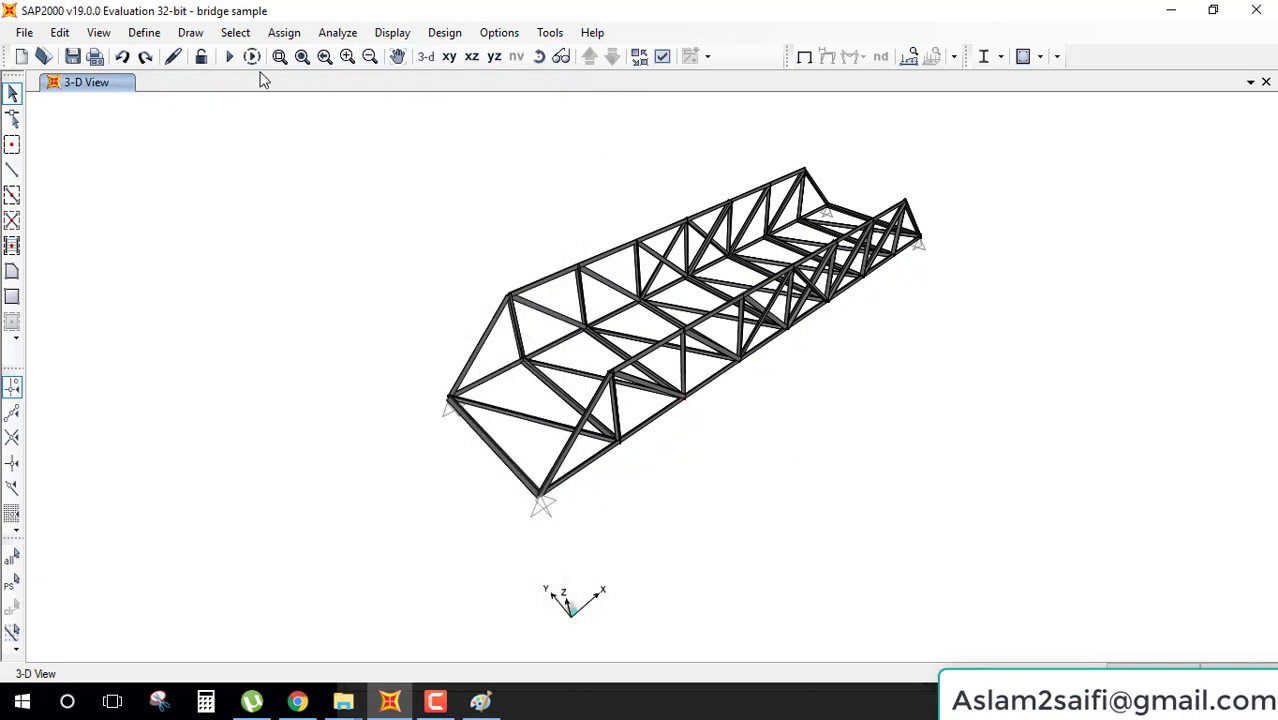
- Rerun the analysis and show DEAD Uz contours, now with minimum -13.606
{"action": "left_click", "coordinate": [229, 56]}
{"action": "left_click", "coordinate": [845, 459]}
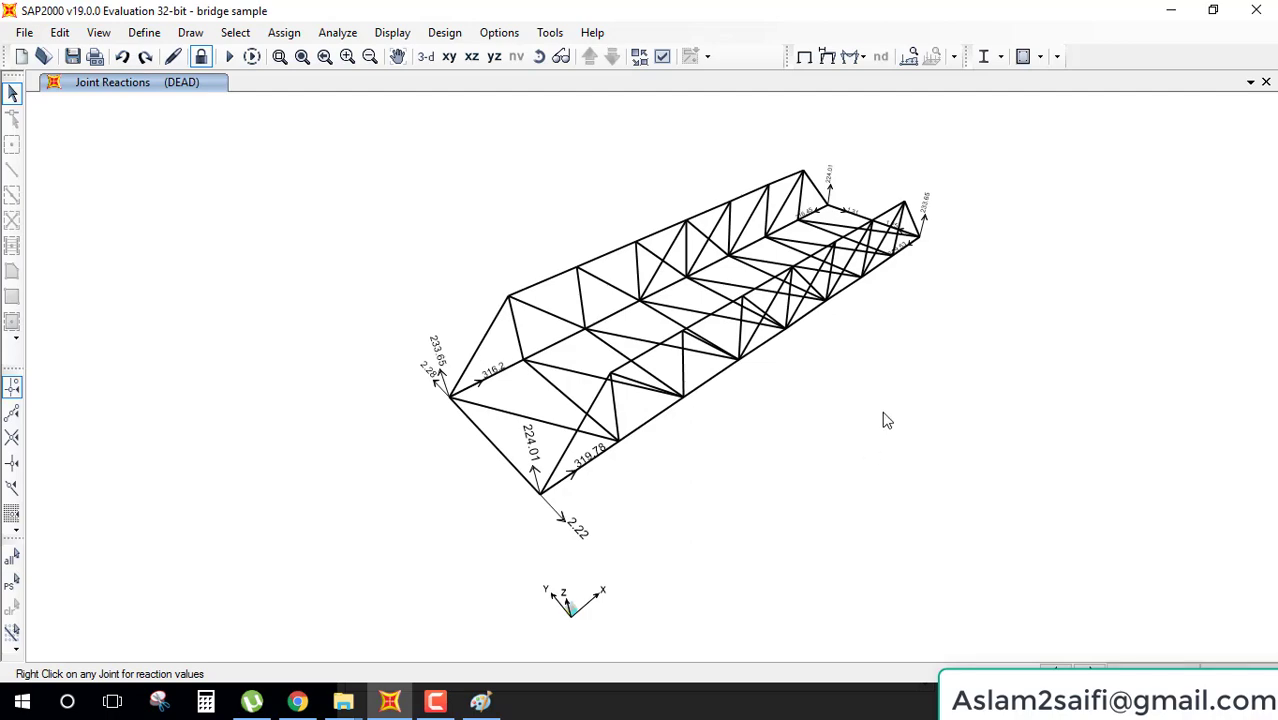
{"action": "left_click", "coordinate": [826, 57]}
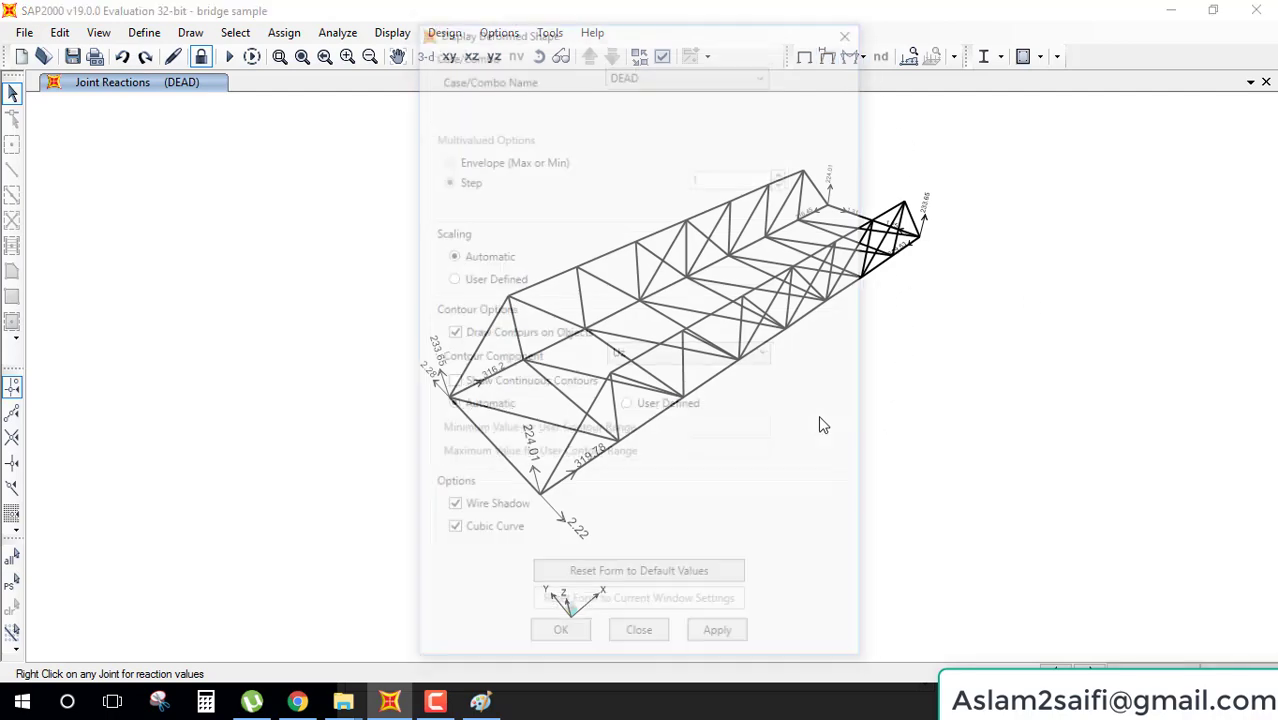
{"action": "left_click", "coordinate": [559, 639]}
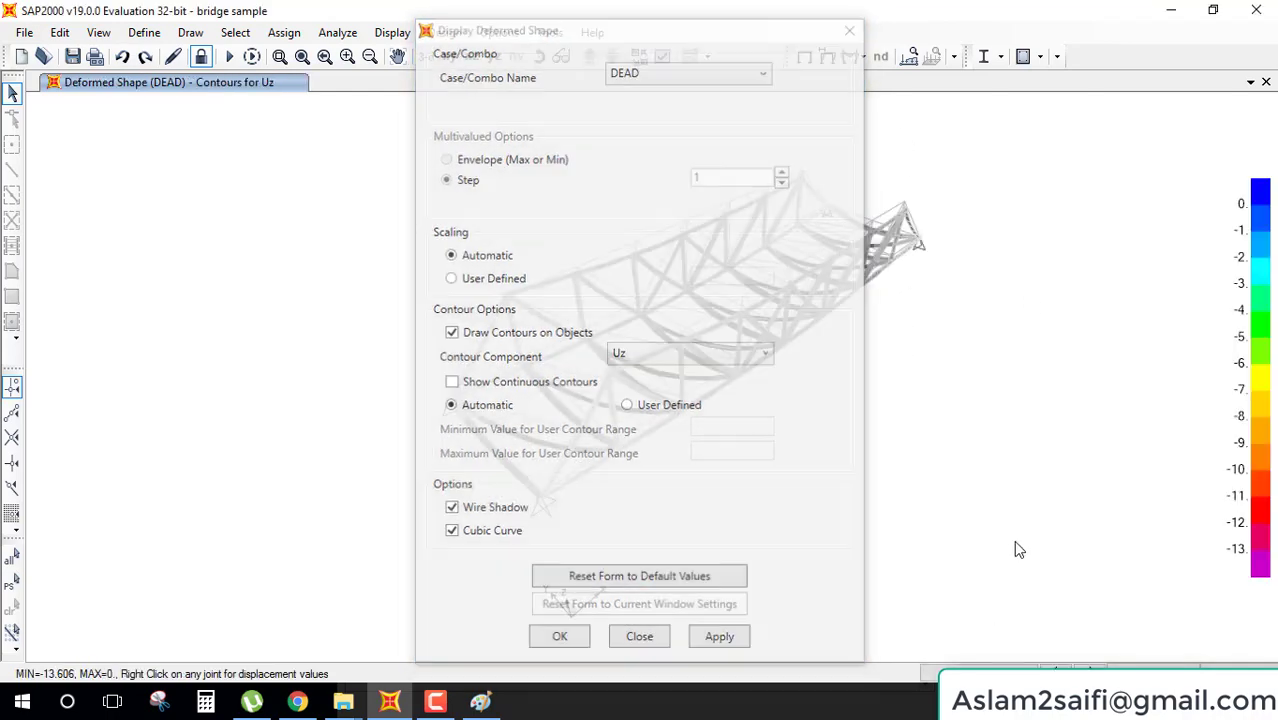
{"action": "middle_click_drag", "start_coordinate": [836, 451], "coordinate": [728, 468]}
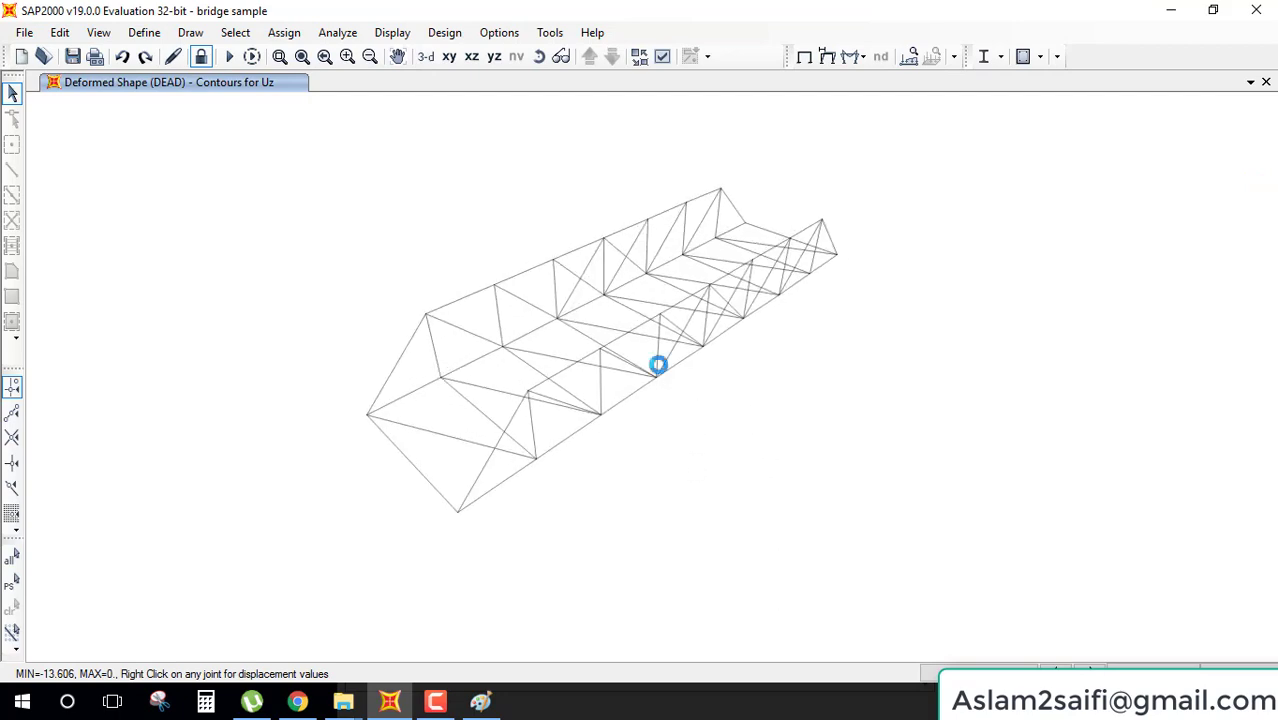
- Zoom and pan around the deformed truss to inspect its sagging members under the Uz contours (min -13.606 mm)
{"action": "scroll", "coordinate": [664, 373], "scroll_direction": "up", "scroll_amount": 3}
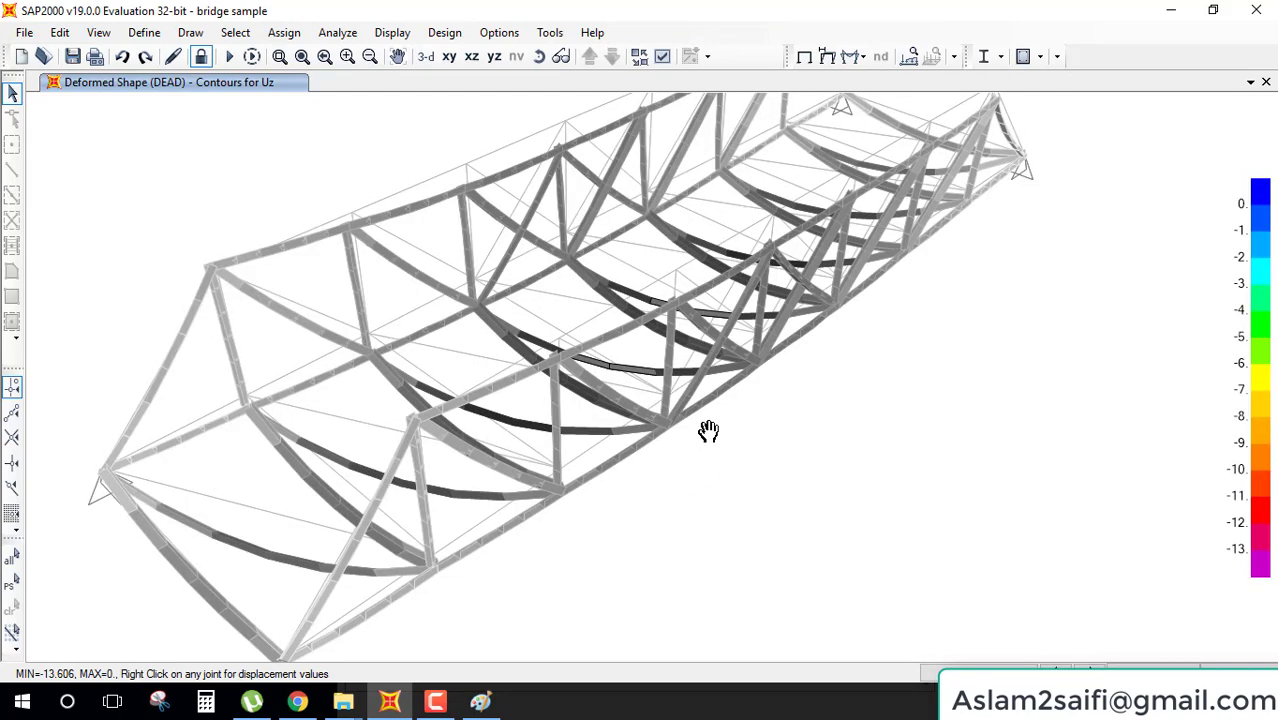
{"action": "middle_click_drag", "start_coordinate": [804, 371], "coordinate": [816, 412]}
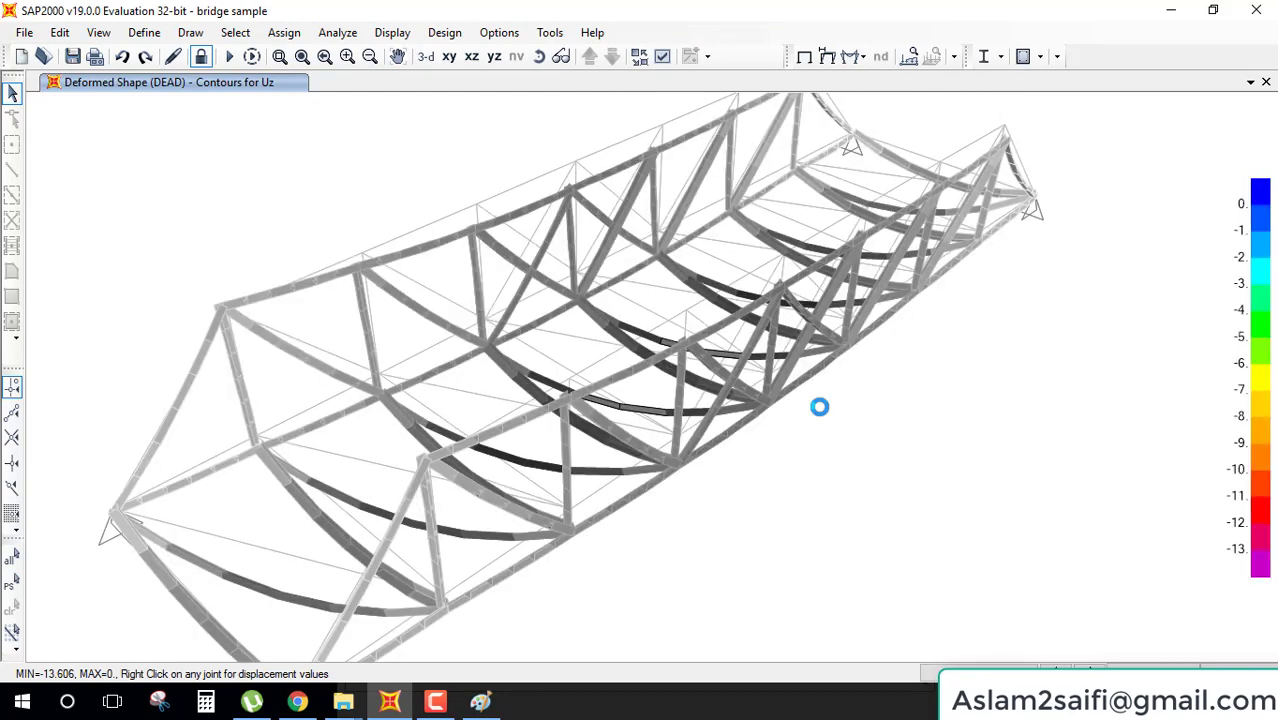
{"action": "scroll", "coordinate": [822, 414], "scroll_direction": "down", "scroll_amount": 1}
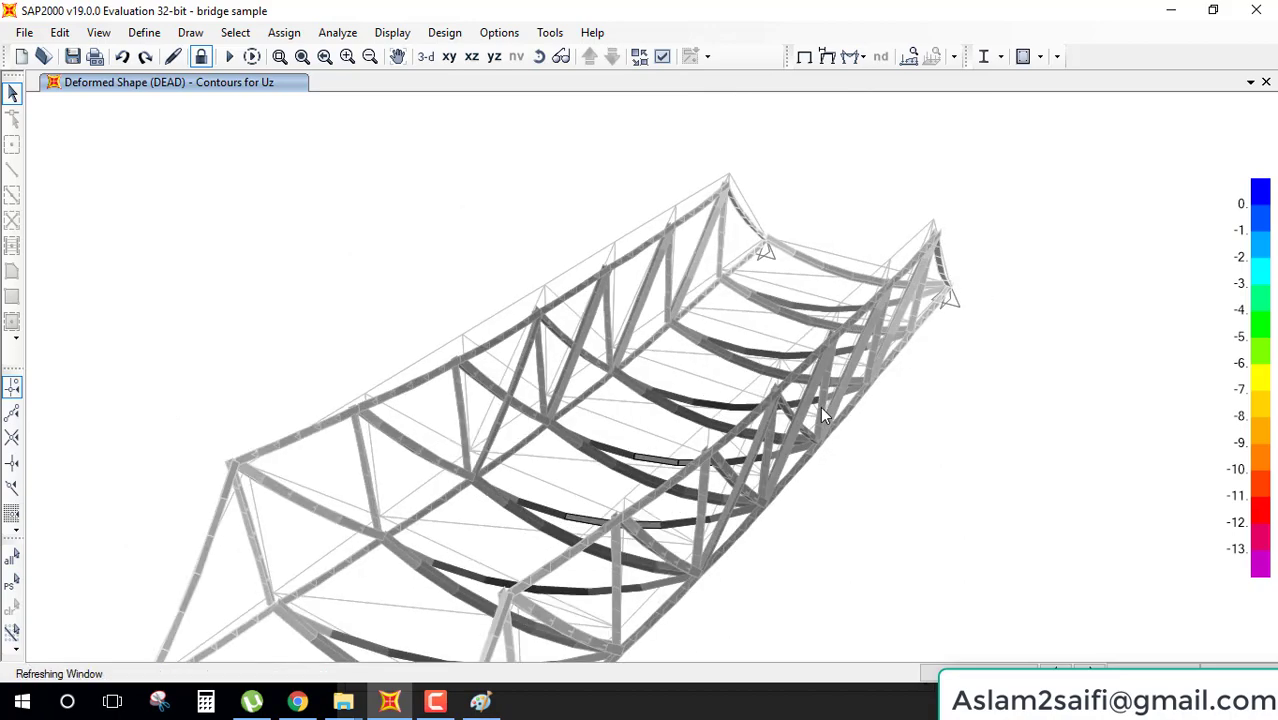
{"action": "scroll", "coordinate": [820, 406], "scroll_direction": "down", "scroll_amount": 1}
{"action": "middle_click_drag", "start_coordinate": [819, 406], "coordinate": [764, 358]}
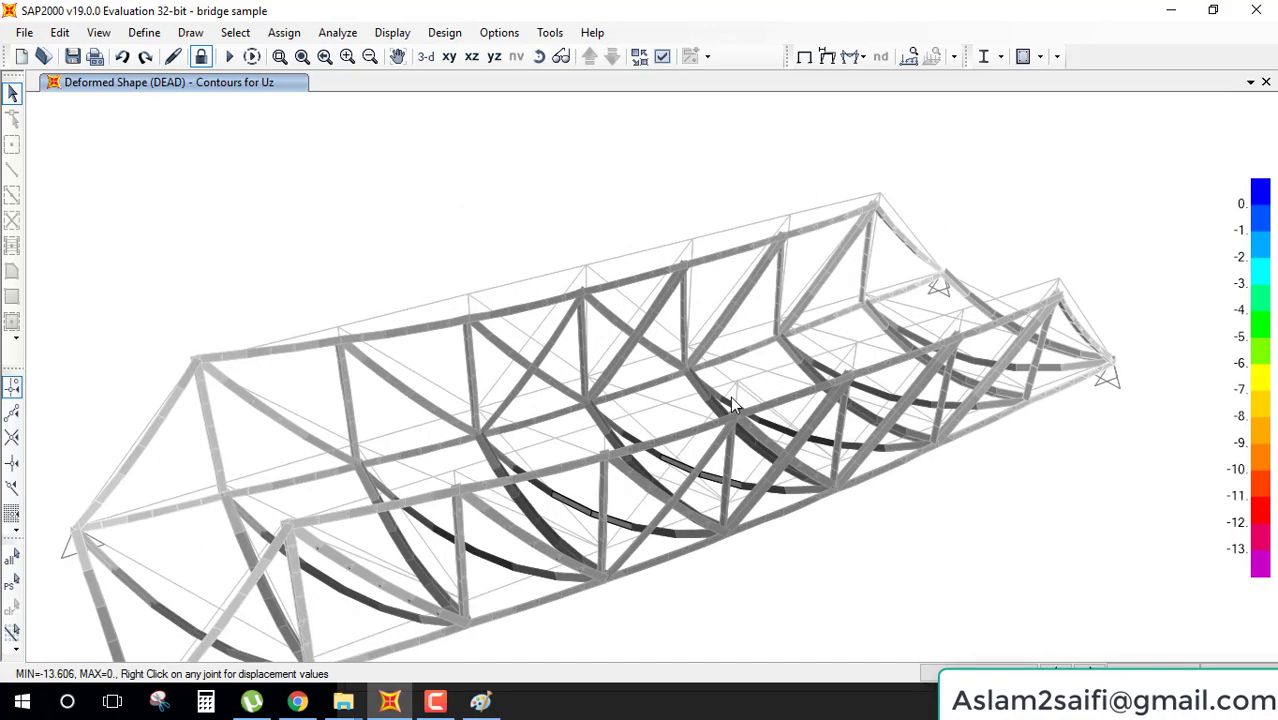
{"action": "scroll", "coordinate": [779, 364], "scroll_direction": "down", "scroll_amount": 1}
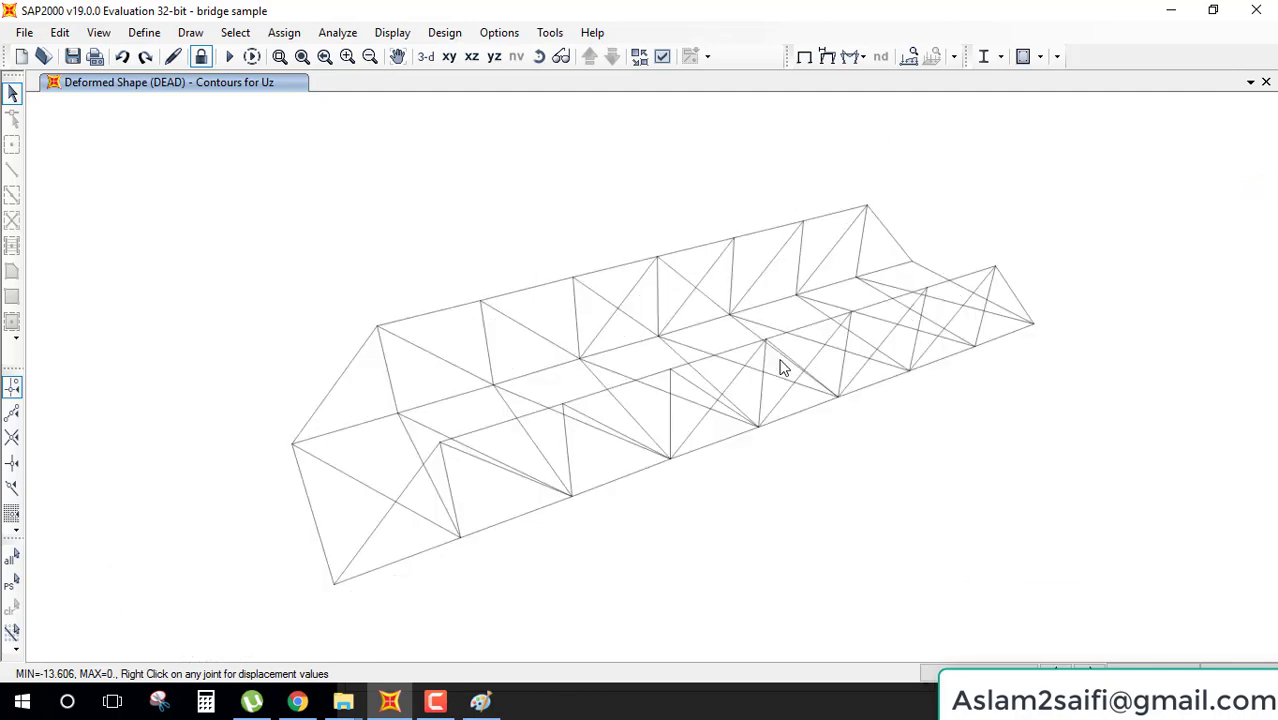
{"action": "mouse_move", "coordinate": [806, 356]}
{"action": "middle_mouse_down"}
{"action": "mouse_move", "coordinate": [565, 297]}
{"action": "mouse_move", "coordinate": [513, 300]}
{"action": "middle_mouse_up"}
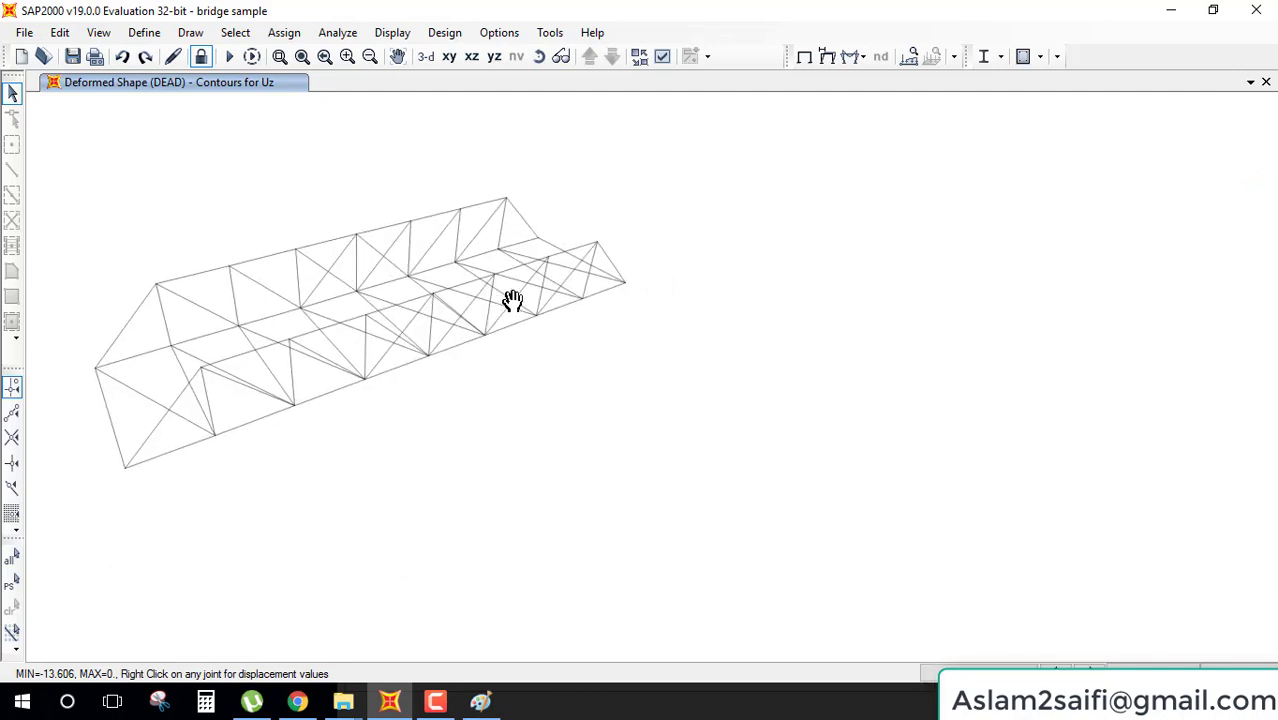
{"action": "scroll", "coordinate": [320, 320], "scroll_direction": "up", "scroll_amount": 1}
{"action": "scroll", "coordinate": [358, 340], "scroll_direction": "up", "scroll_amount": 2}
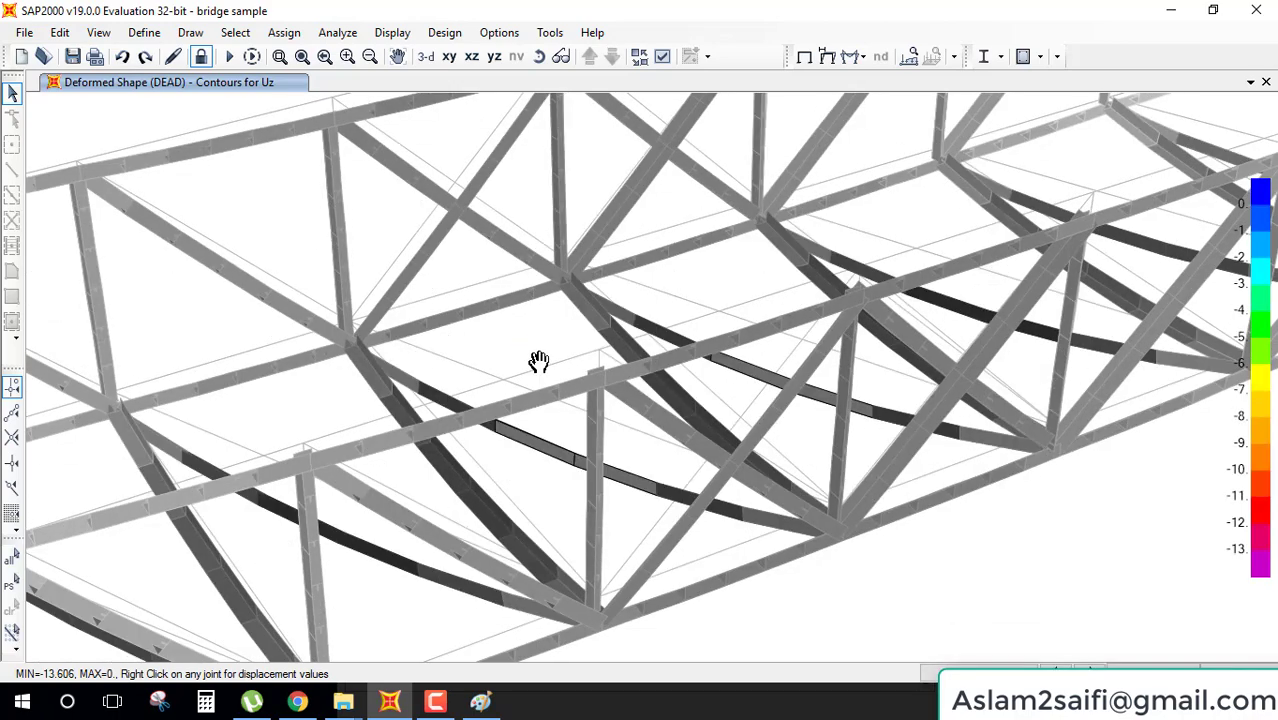
{"action": "scroll", "coordinate": [528, 357], "scroll_direction": "down", "scroll_amount": 3}
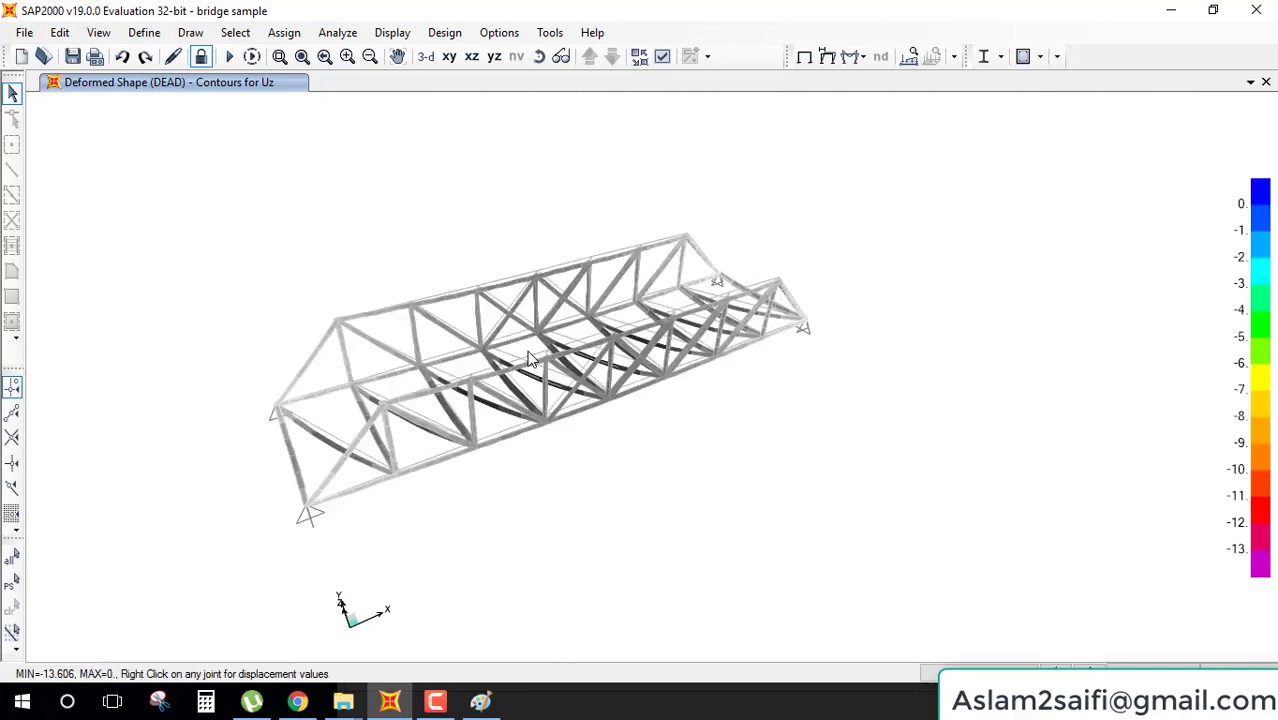
{"action": "scroll", "coordinate": [530, 360], "scroll_direction": "up", "scroll_amount": 2}
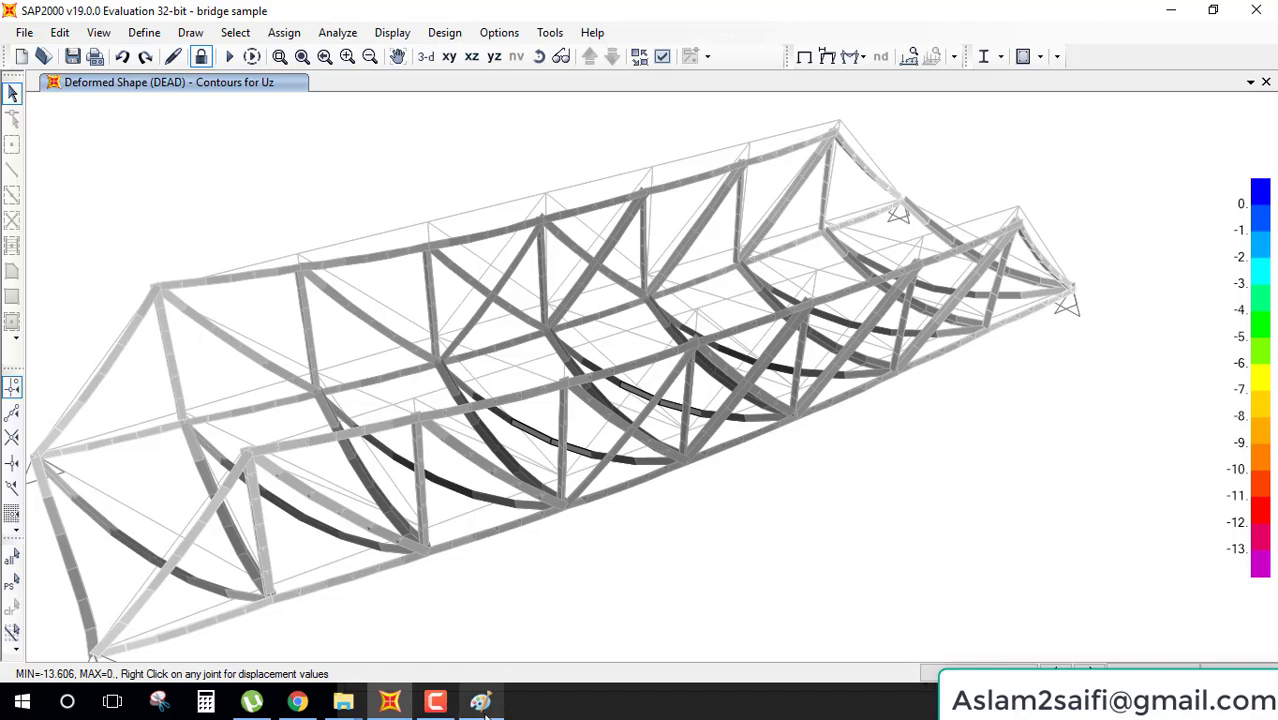
{"action": "mouse_move", "coordinate": [481, 702]}
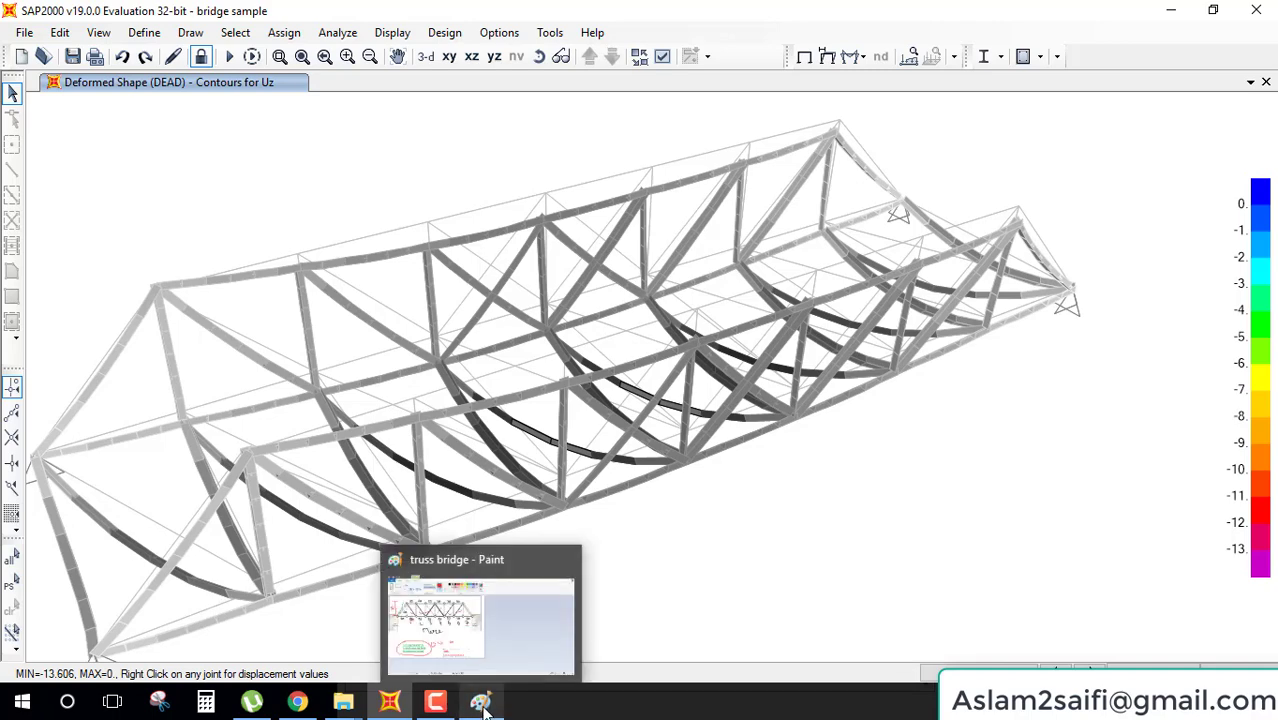
- In Paint, select and delete everything on the canvas
{"action": "left_click", "coordinate": [490, 705]}
{"action": "key", "text": "ctrl+a"}
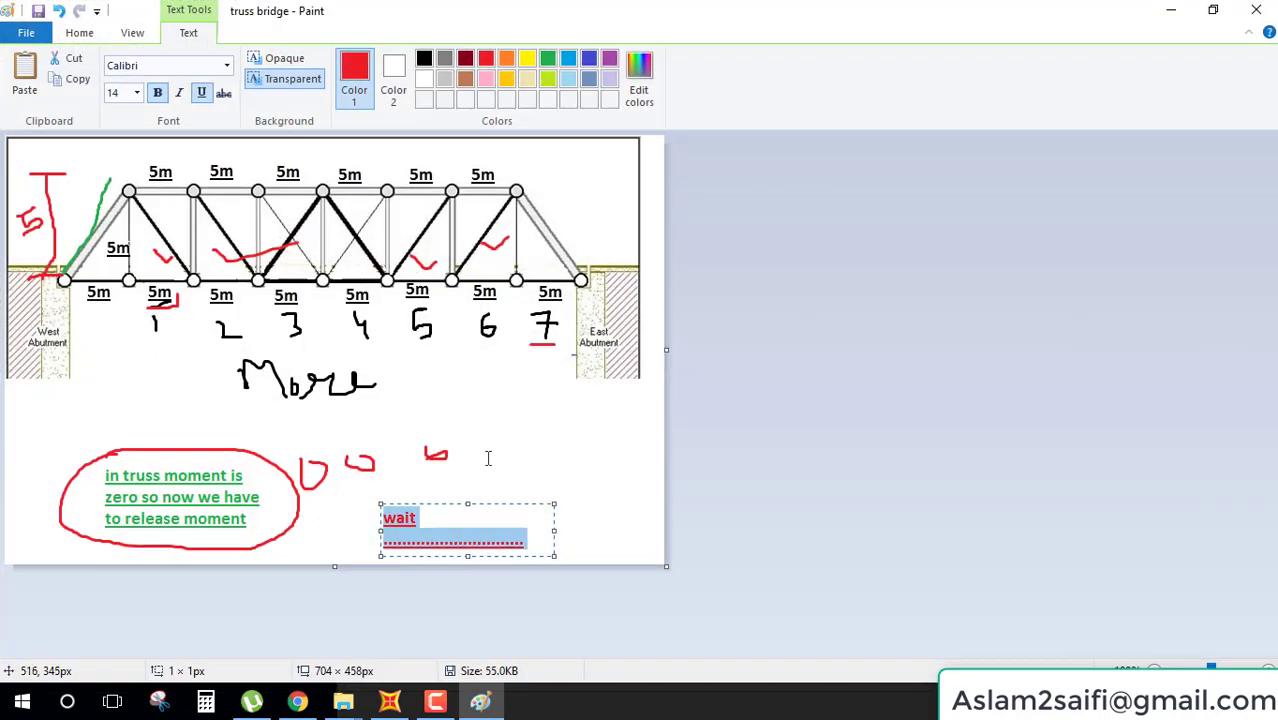
{"action": "key", "text": "Escape"}
{"action": "key", "text": "ctrl+a"}
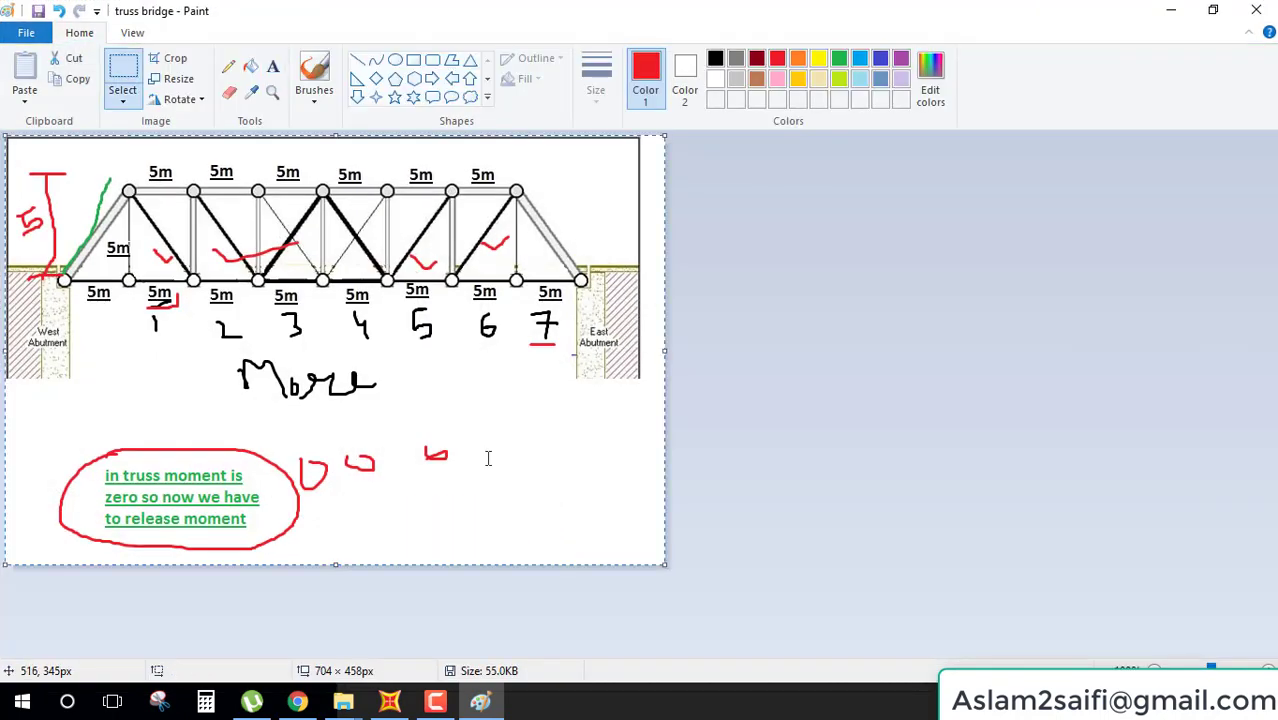
{"action": "key", "text": "Delete"}
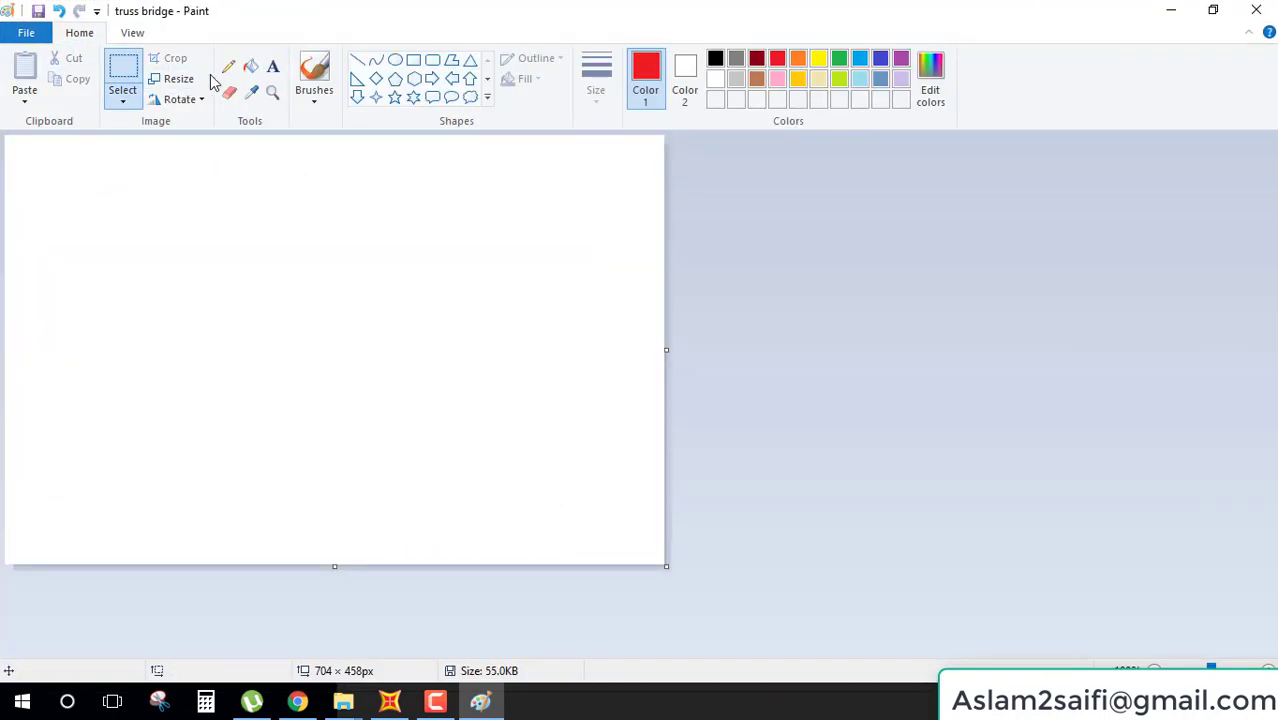
- Add a text box on the blank canvas reading 'Thank you'
{"action": "left_click", "coordinate": [272, 68]}
{"action": "left_click", "coordinate": [102, 259]}
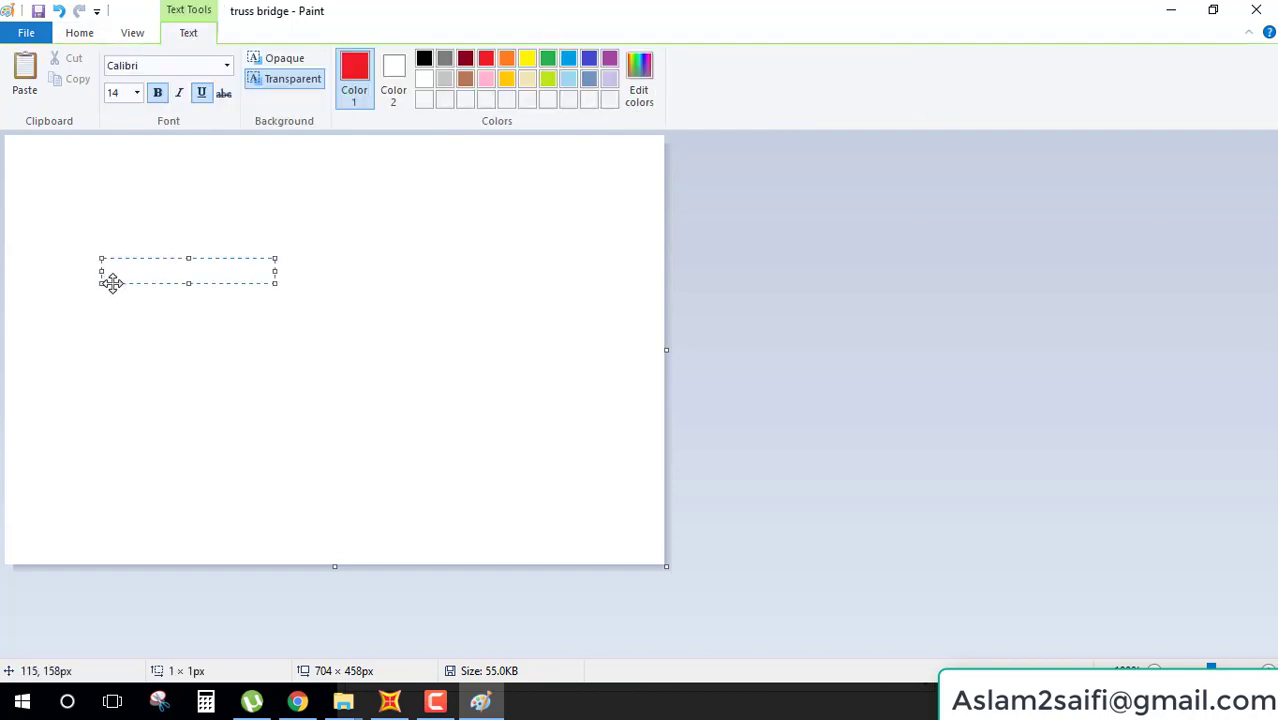
{"action": "type", "text": "T"}
{"action": "type", "text": "hank y"}
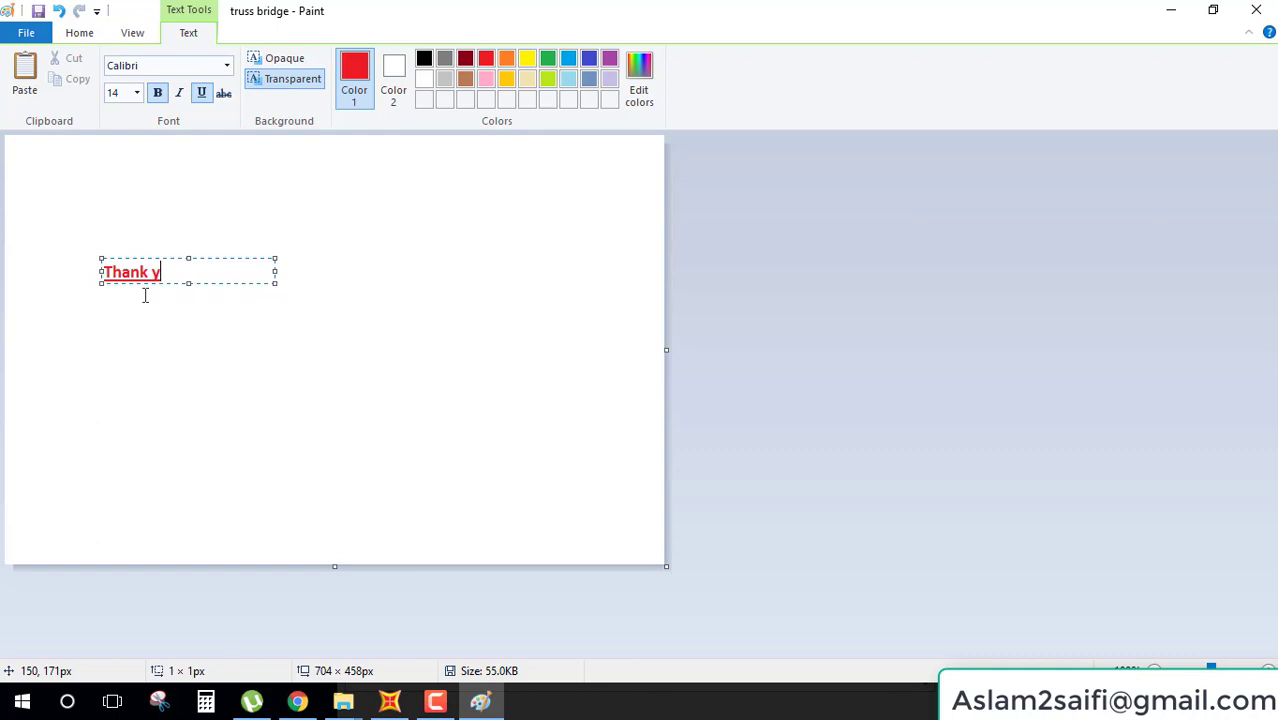
{"action": "type", "text": "oi"}
{"action": "key", "text": "BackSpace"}
{"action": "type", "text": "u"}
- Set the 'Thank you' text to size 28, commit it, and close Paint without saving
{"action": "key", "text": "ctrl+a"}
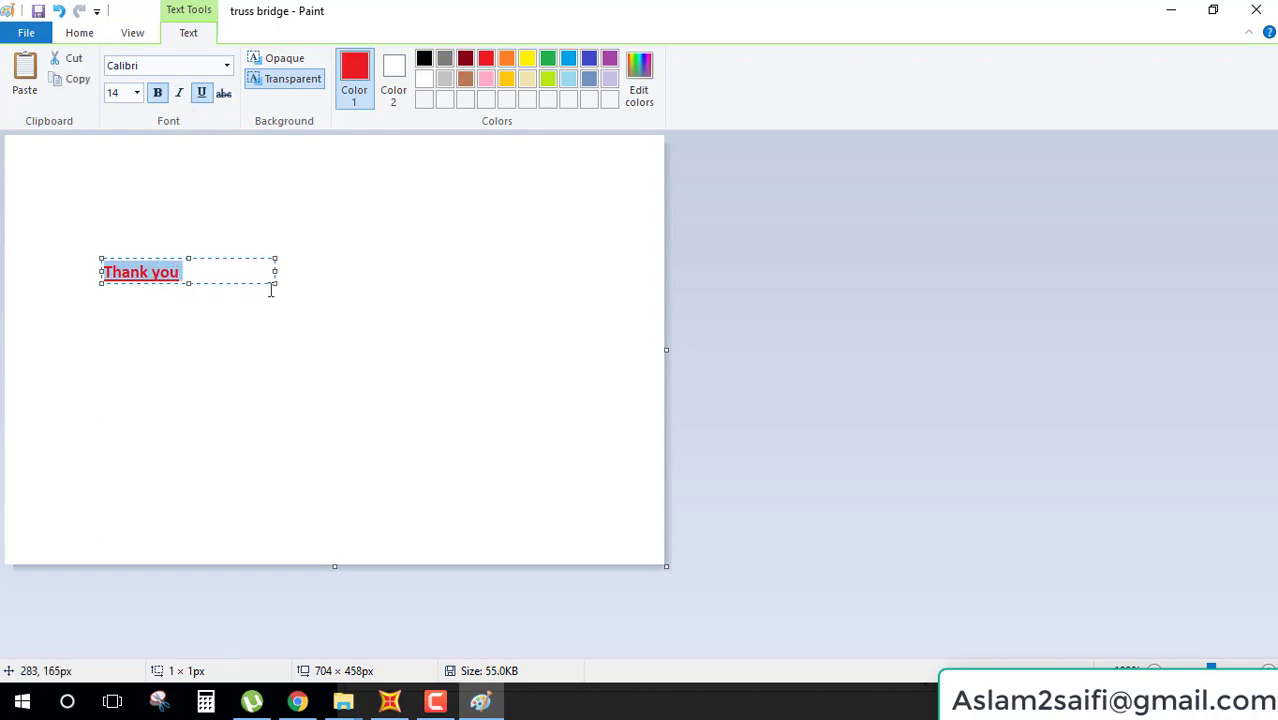
{"action": "left_click_drag", "start_coordinate": [276, 284], "coordinate": [417, 440]}
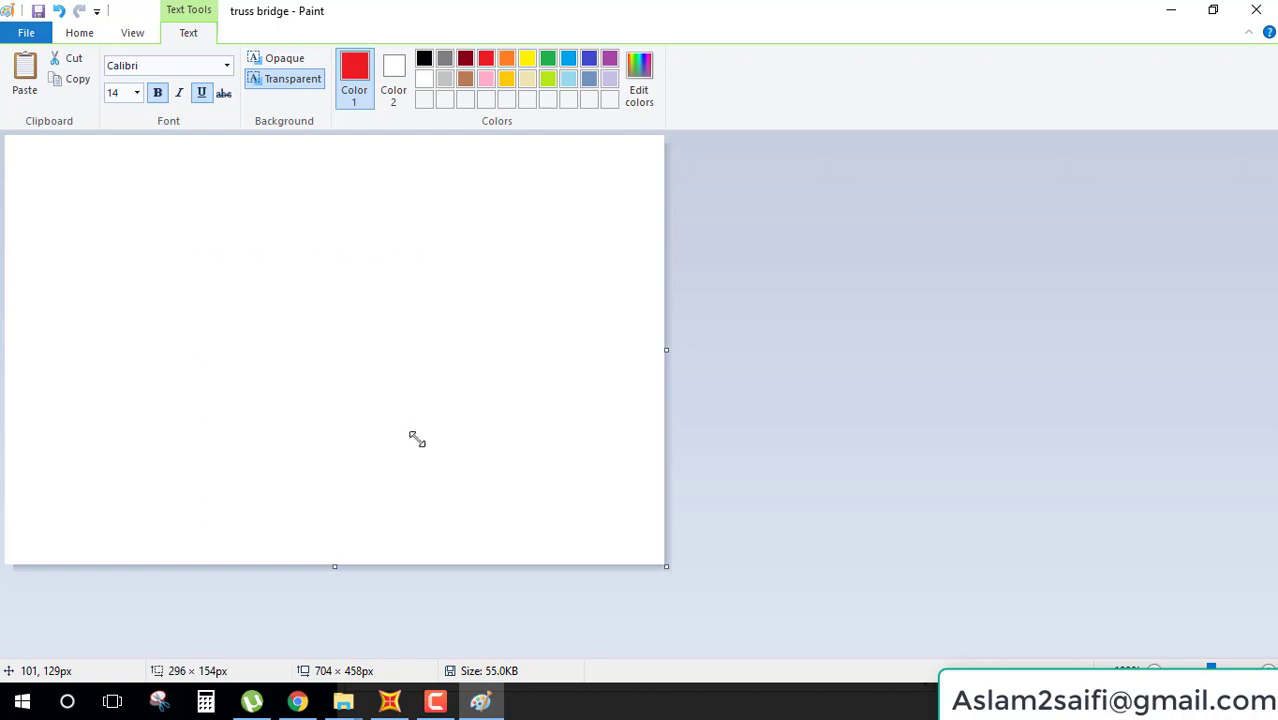
{"action": "left_click", "coordinate": [137, 92]}
{"action": "left_click", "coordinate": [114, 305]}
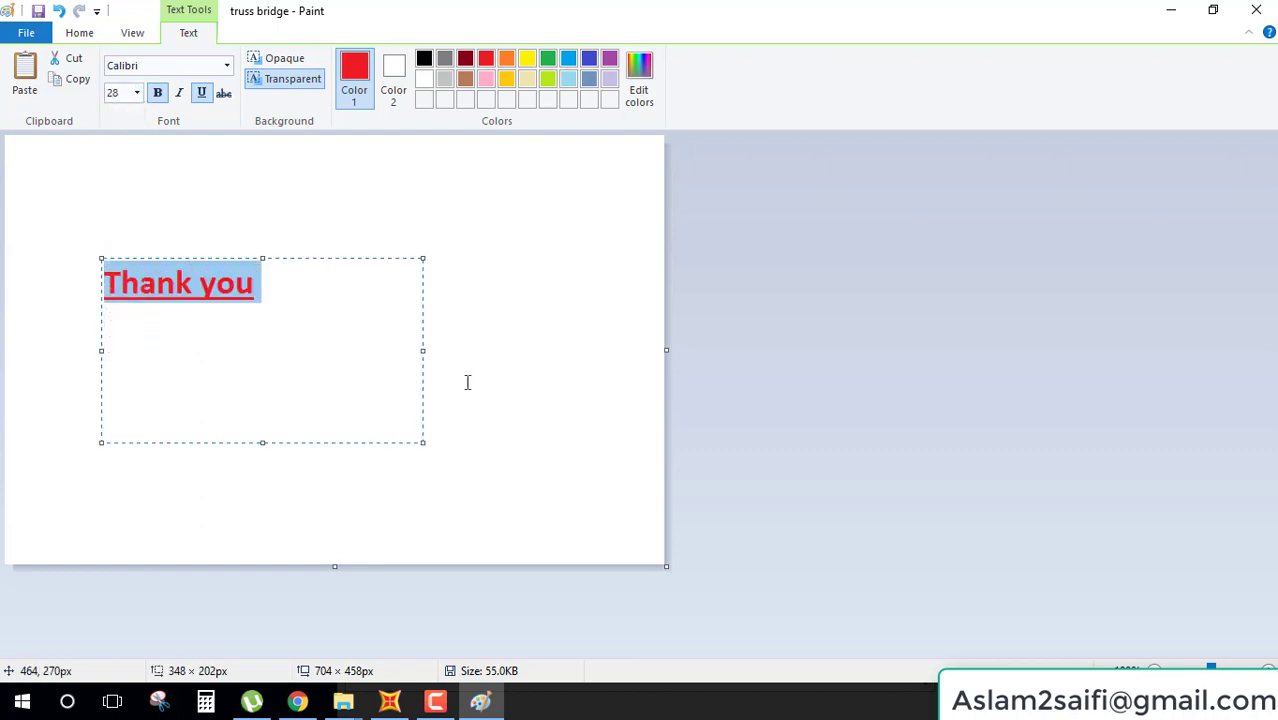
{"action": "left_click", "coordinate": [468, 379]}
{"action": "left_click", "coordinate": [1258, 10]}
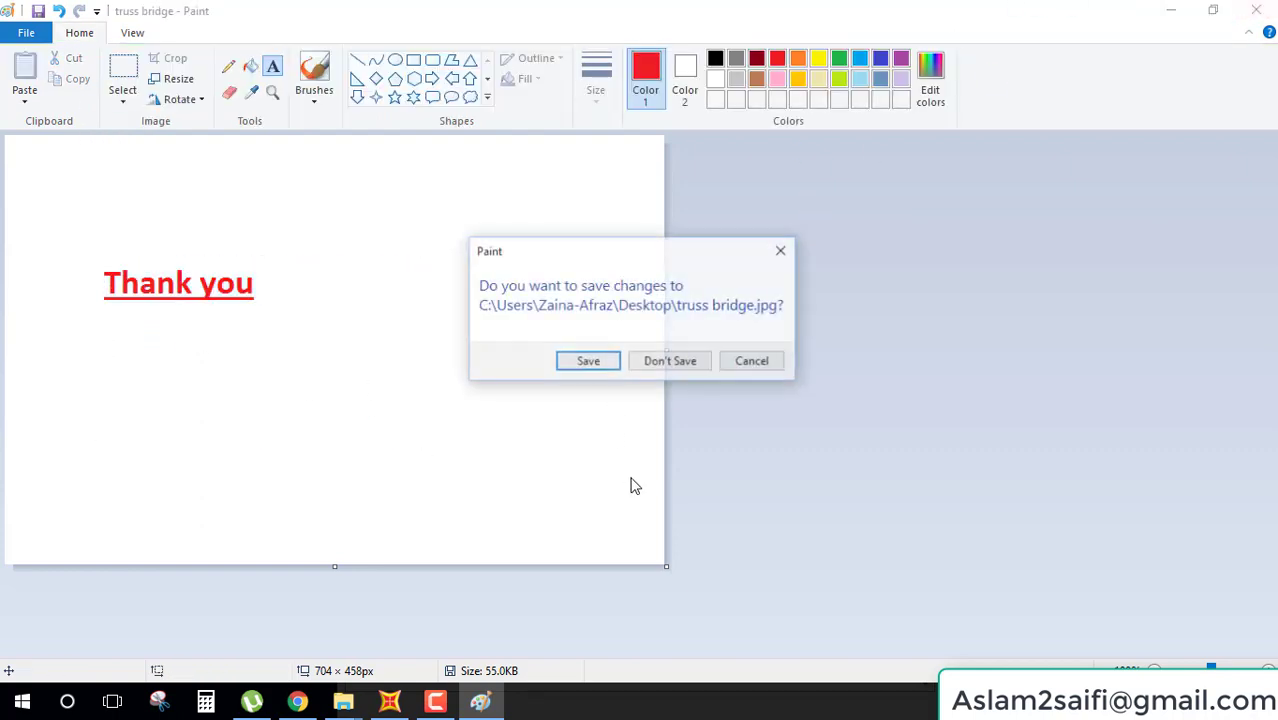
{"action": "left_click", "coordinate": [646, 365]}
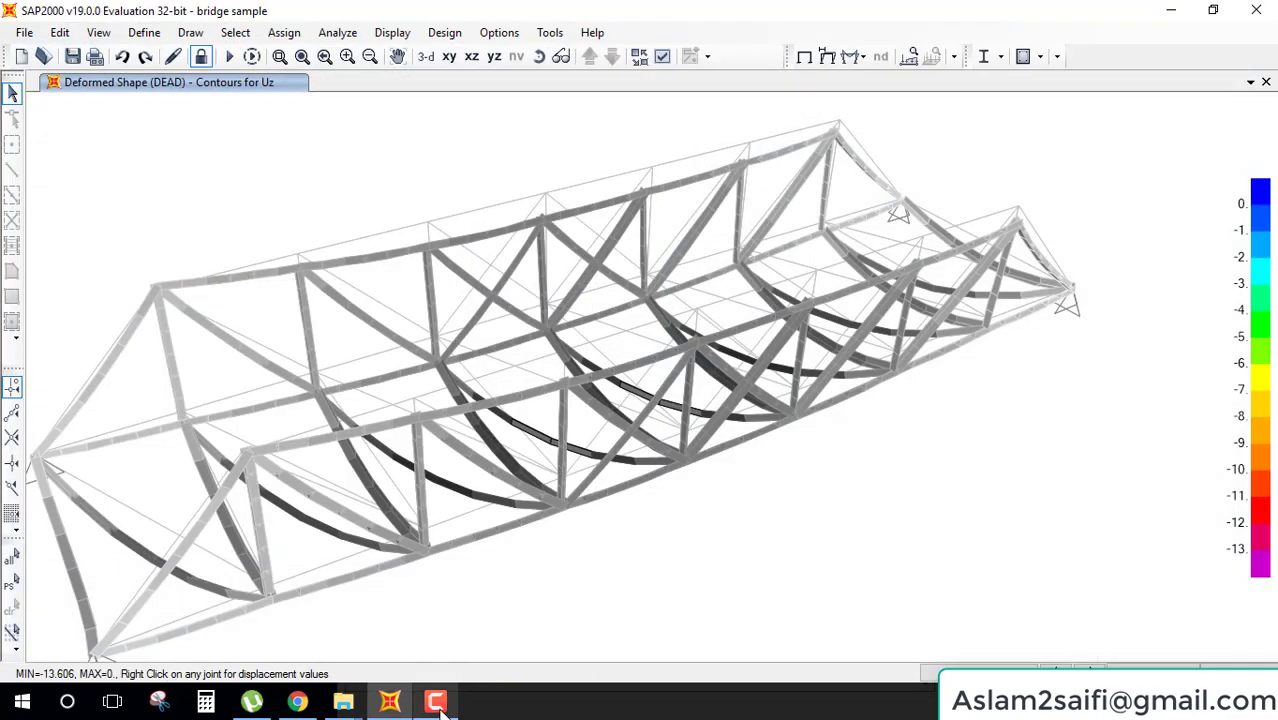